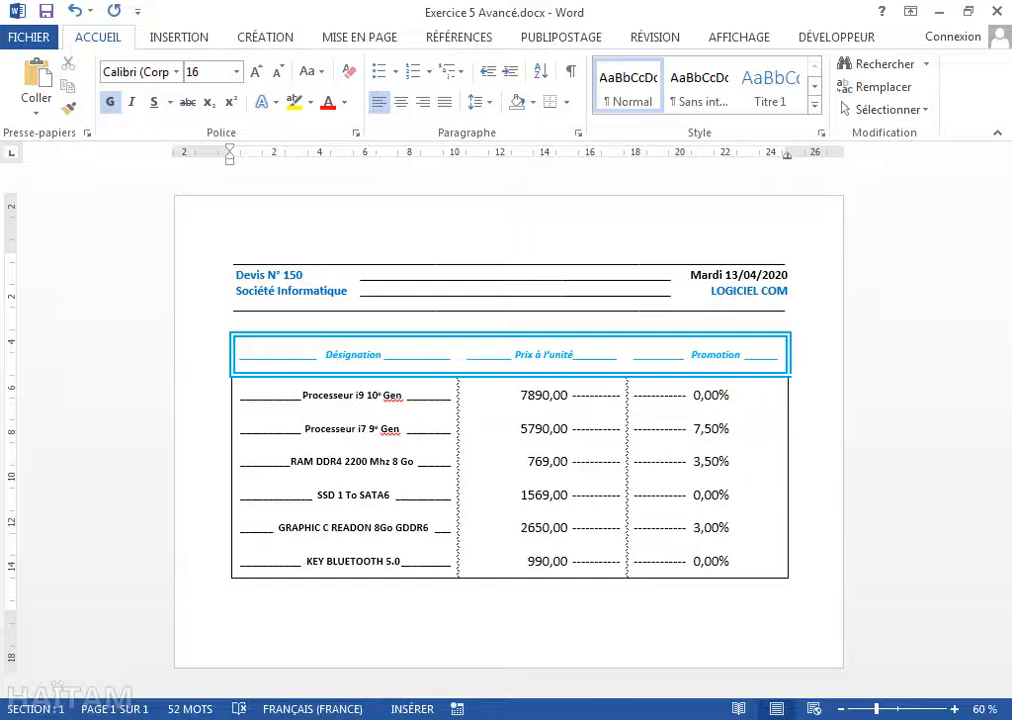
Step: Switch to Exercice 5.docx and set its page orientation to landscape
{"action": "left_click", "coordinate": [305, 700]}
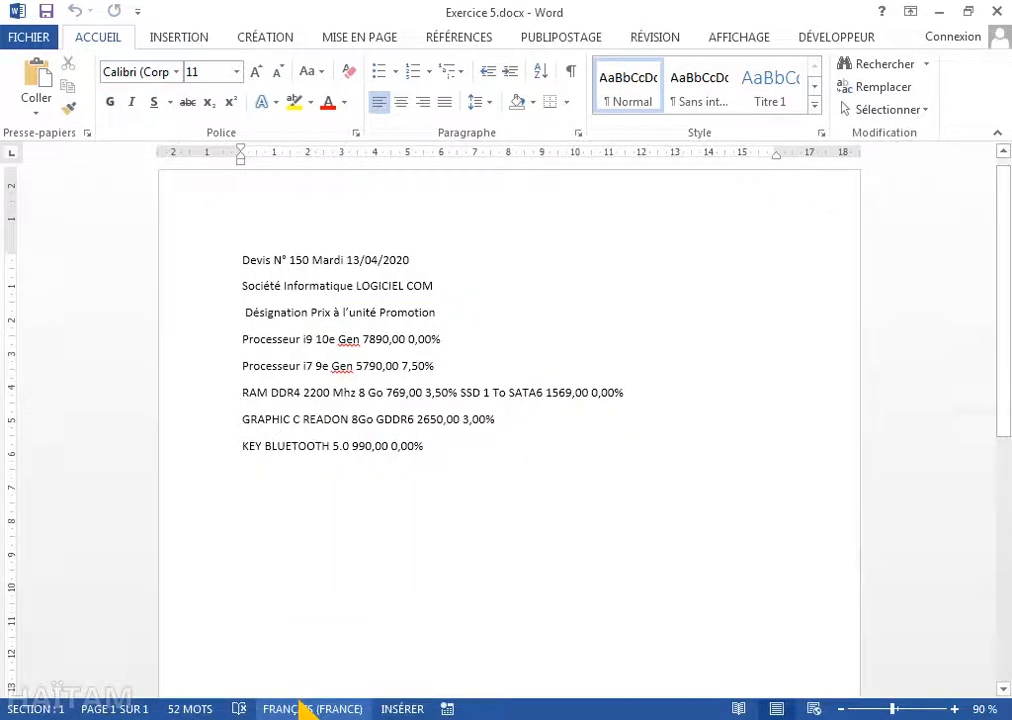
{"action": "left_click", "coordinate": [305, 712]}
{"action": "left_click", "coordinate": [298, 663]}
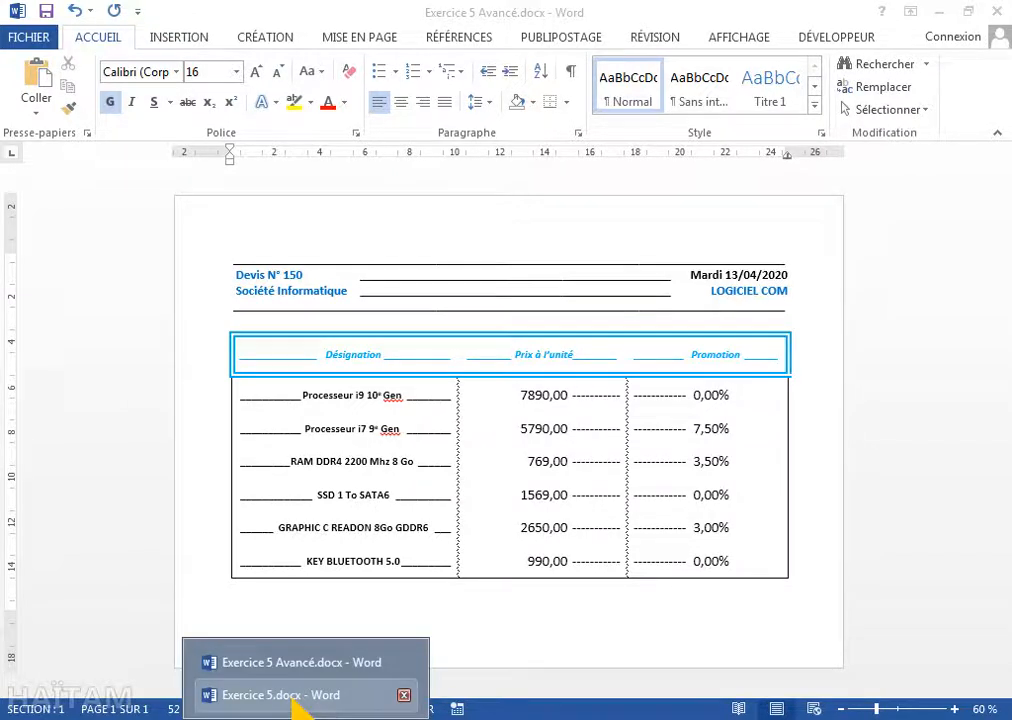
{"action": "left_click", "coordinate": [253, 700]}
{"action": "left_click", "coordinate": [359, 37]}
{"action": "left_click", "coordinate": [79, 85]}
{"action": "left_click", "coordinate": [120, 190]}
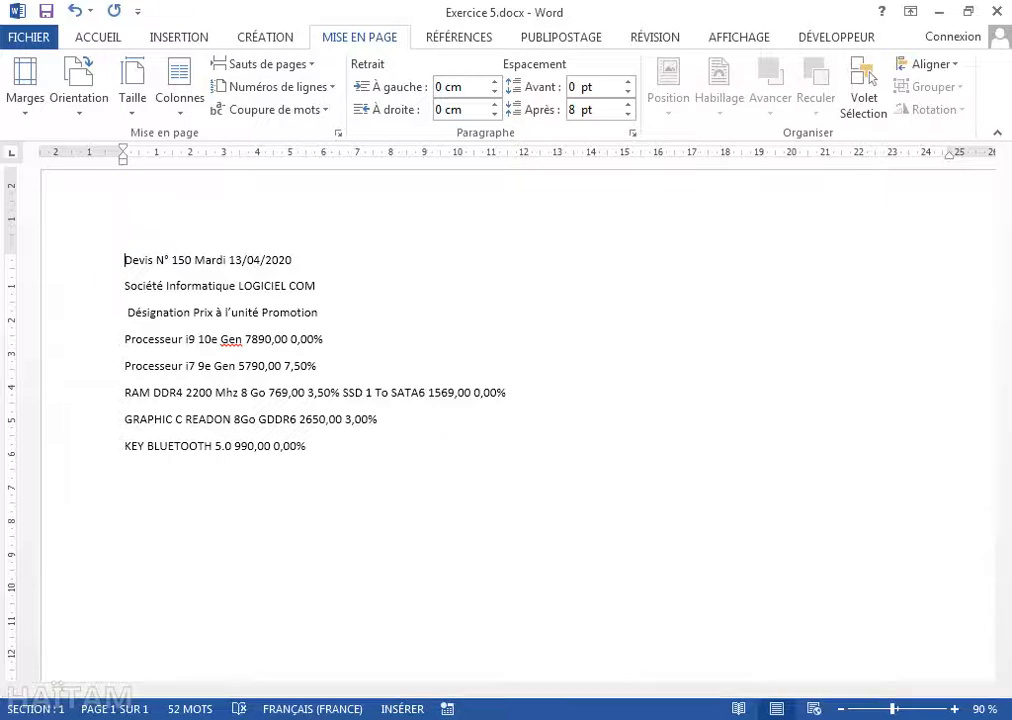
{"action": "left_click", "coordinate": [841, 709]}
{"action": "left_click", "coordinate": [841, 709]}
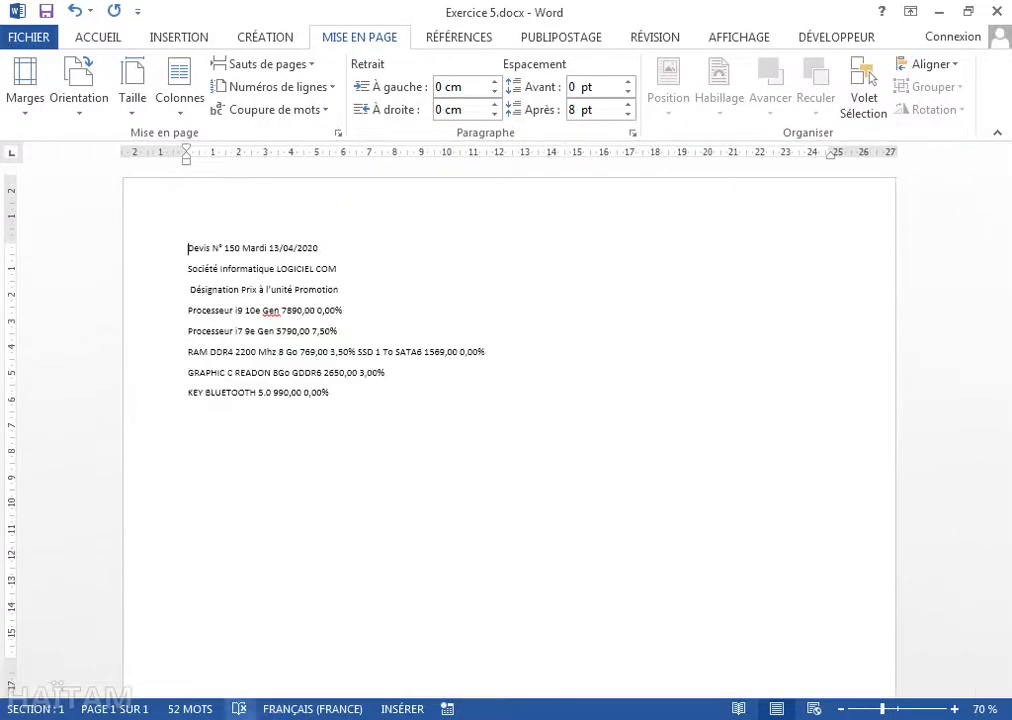
Step: Set the line spacing of all the text in Exercice 5.docx to 1.5
{"action": "left_click", "coordinate": [312, 669]}
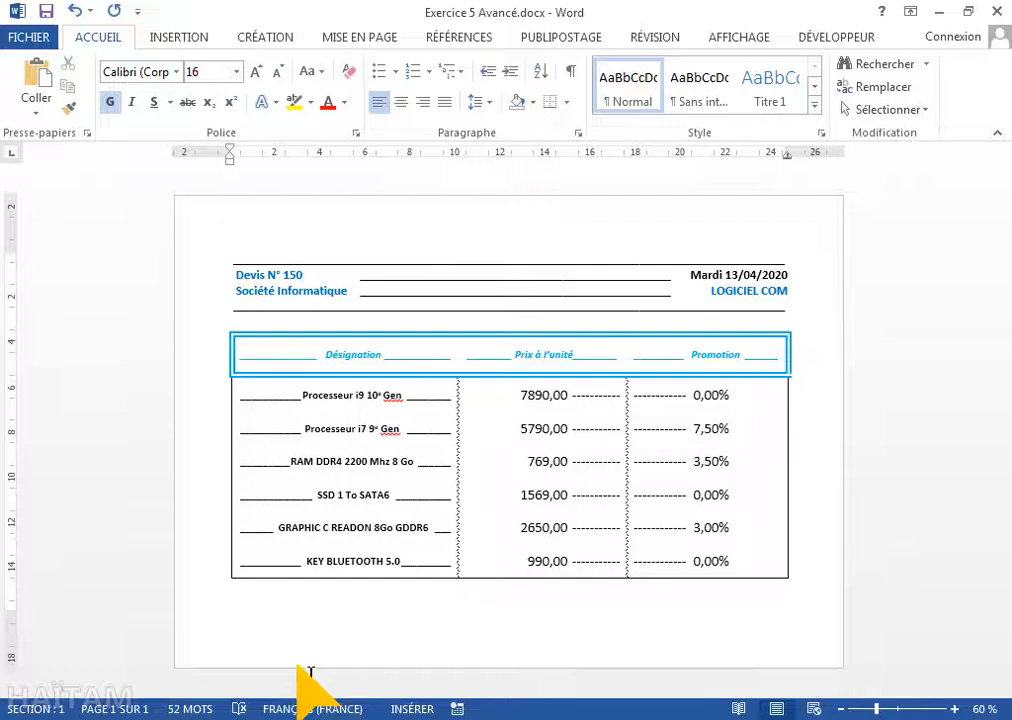
{"action": "left_click", "coordinate": [307, 708]}
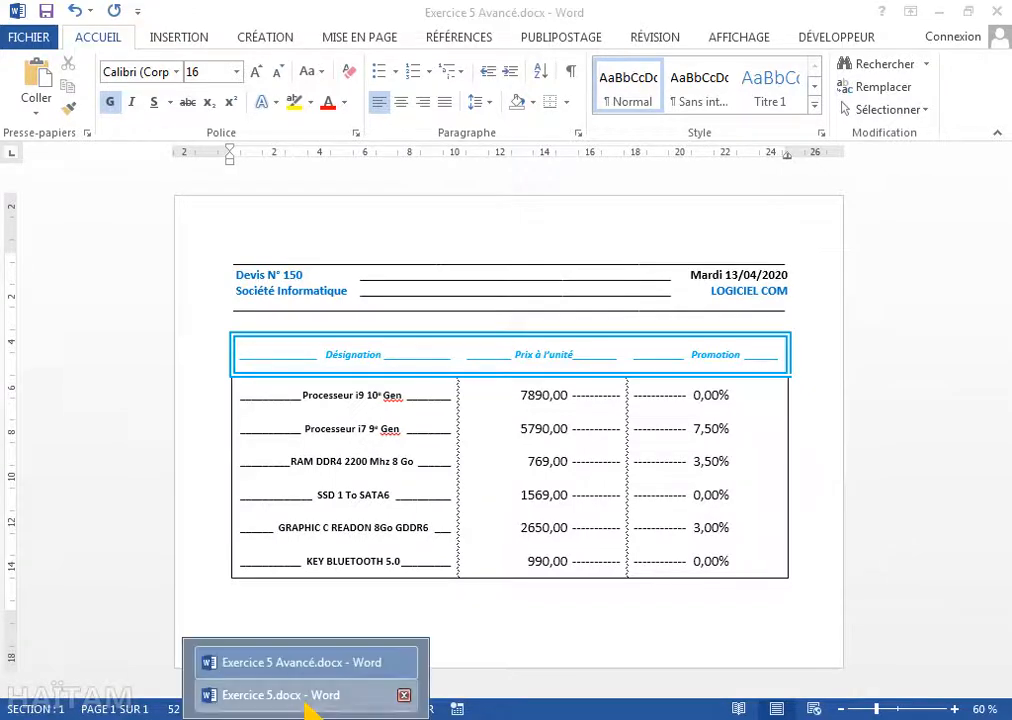
{"action": "left_click", "coordinate": [300, 695]}
{"action": "left_click_drag", "start_coordinate": [192, 253], "coordinate": [192, 407]}
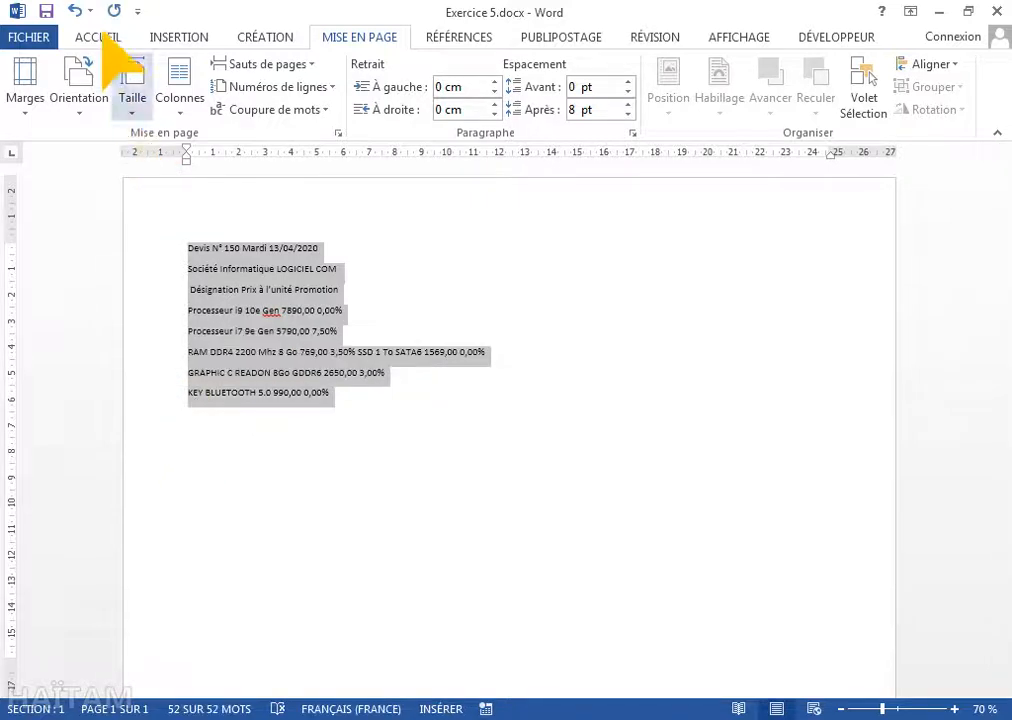
{"action": "left_click", "coordinate": [100, 37]}
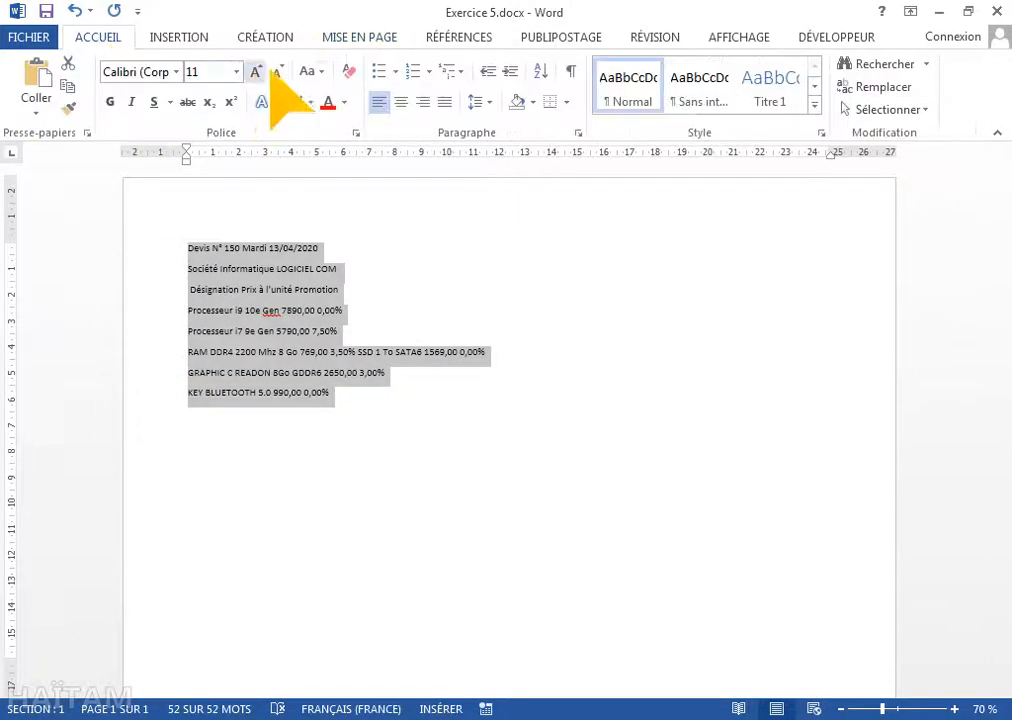
{"action": "left_click", "coordinate": [482, 102]}
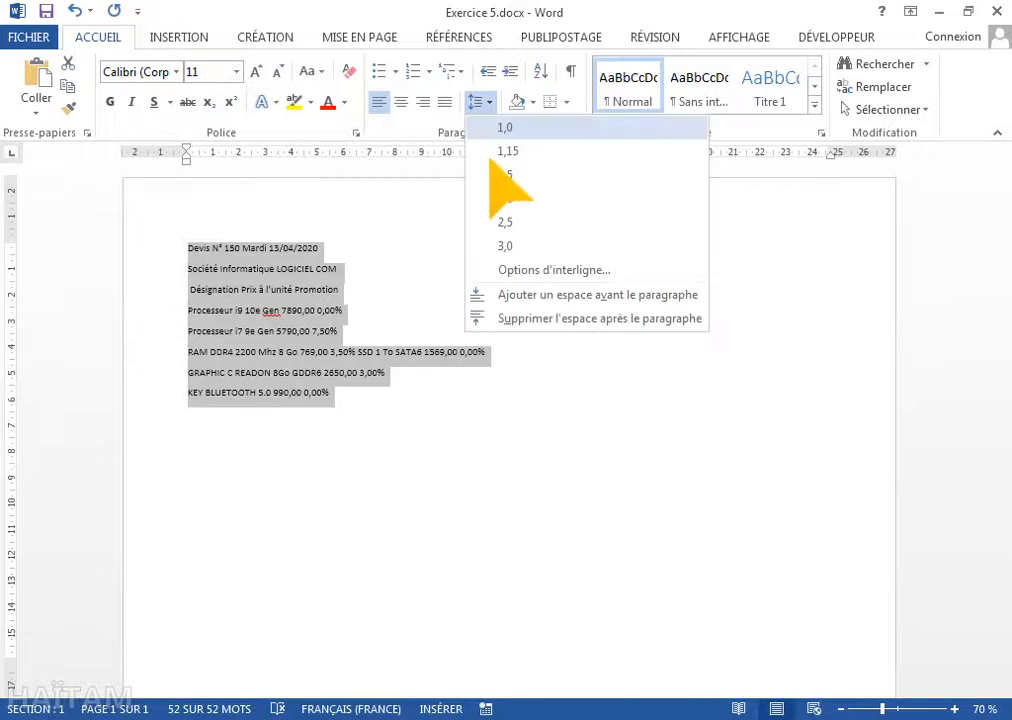
{"action": "left_click", "coordinate": [505, 175]}
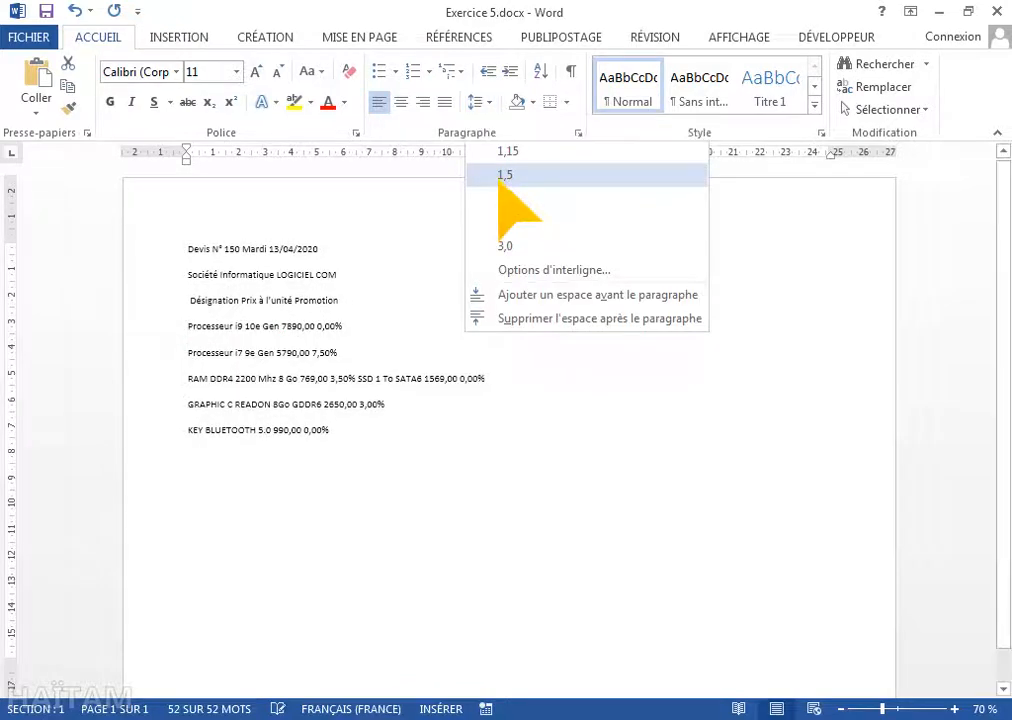
{"action": "left_click", "coordinate": [505, 175]}
Step: Examine the tab stops and ruled lines around the two header lines in the model document Exercice 5 Avancé.docx
{"action": "left_click_drag", "start_coordinate": [183, 258], "coordinate": [178, 277]}
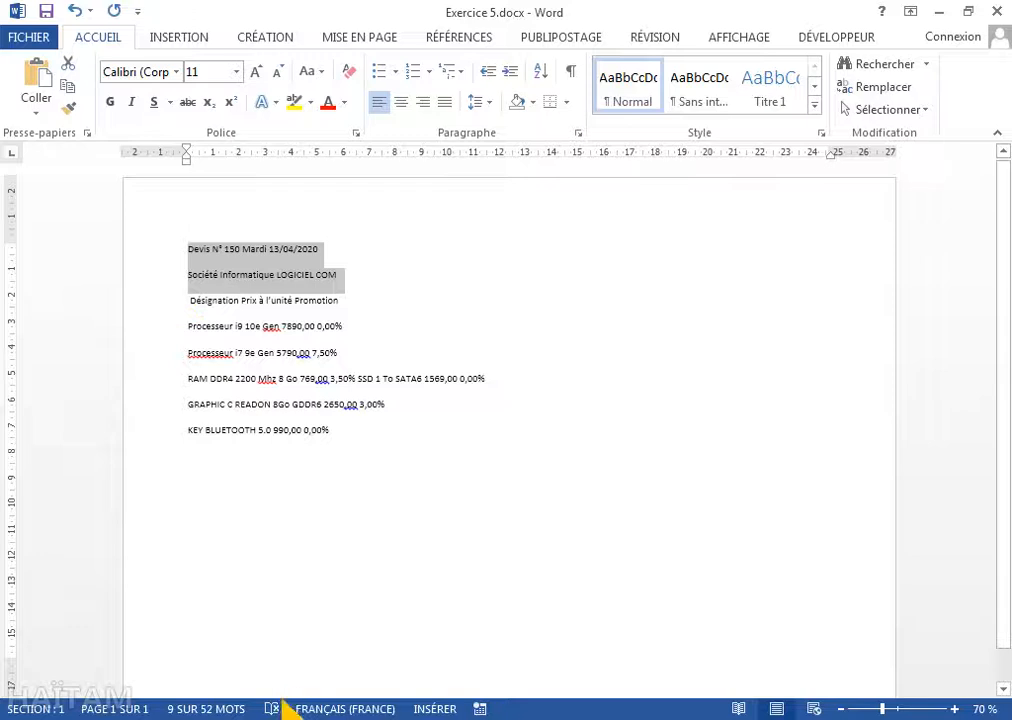
{"action": "mouse_move", "coordinate": [288, 715]}
{"action": "left_click", "coordinate": [280, 658]}
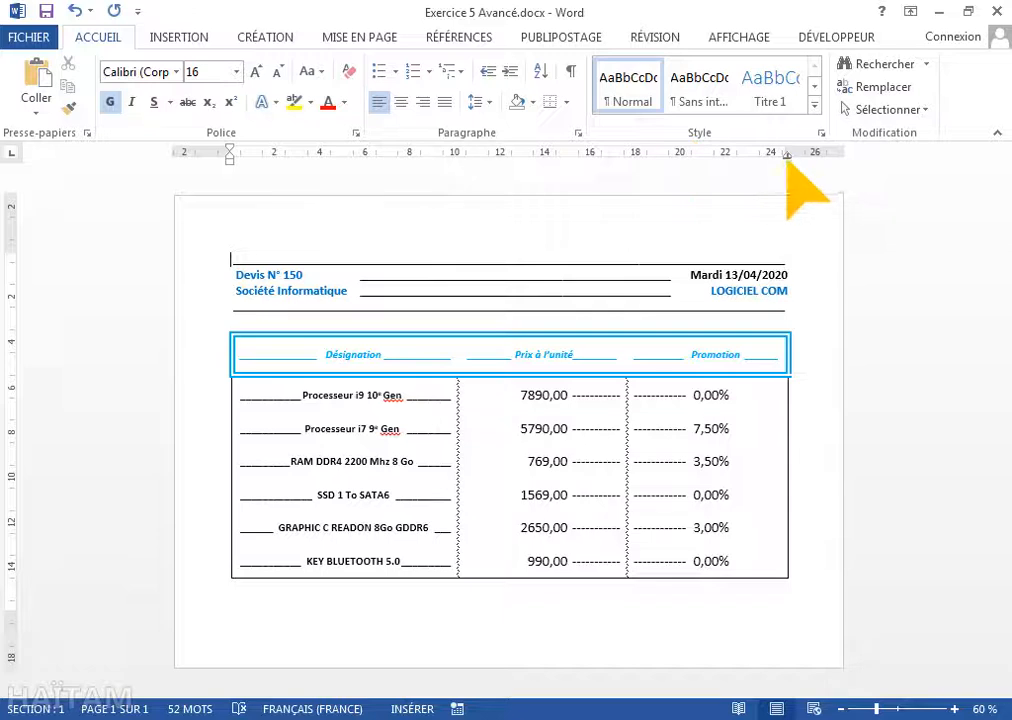
{"action": "left_click", "coordinate": [240, 314]}
{"action": "left_click_drag", "start_coordinate": [230, 282], "coordinate": [230, 293]}
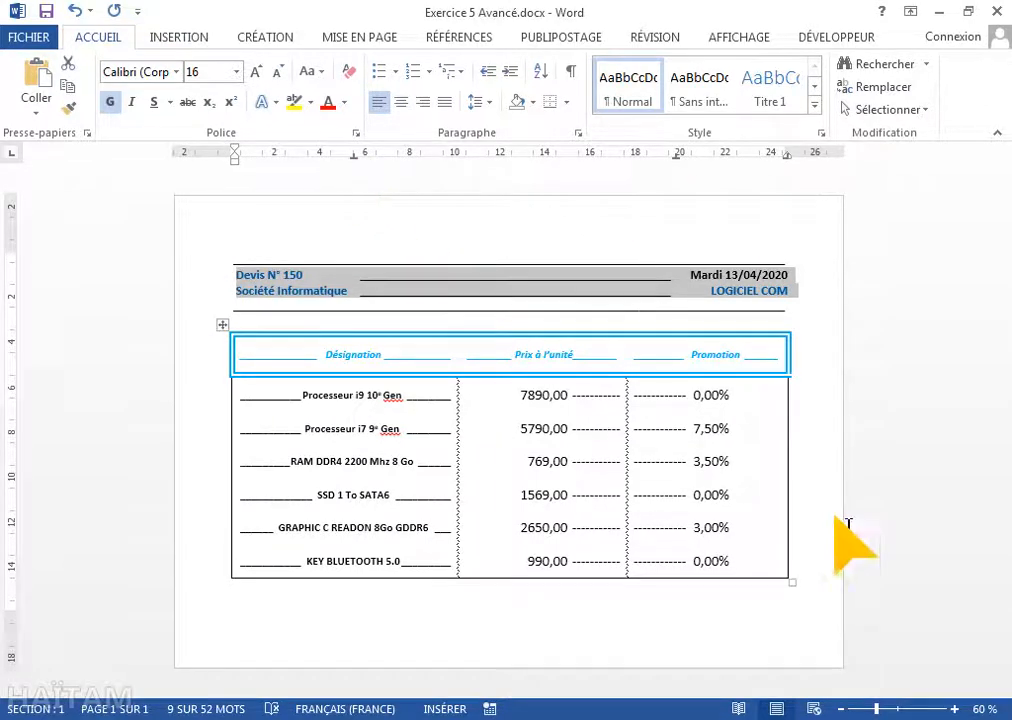
{"action": "left_click", "coordinate": [954, 709]}
{"action": "left_click", "coordinate": [954, 709]}
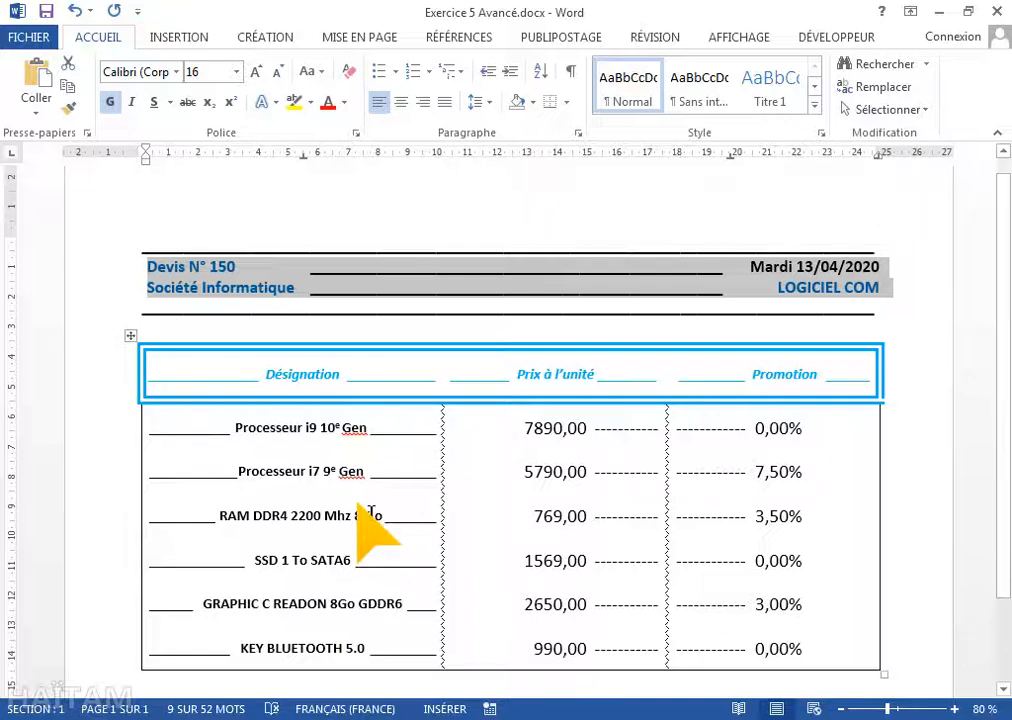
Step: In Exercice 5.docx, insert an empty line above the first line and give it a left tab stop at 24.7 cm
{"action": "left_click", "coordinate": [241, 719]}
{"action": "left_click", "coordinate": [285, 704]}
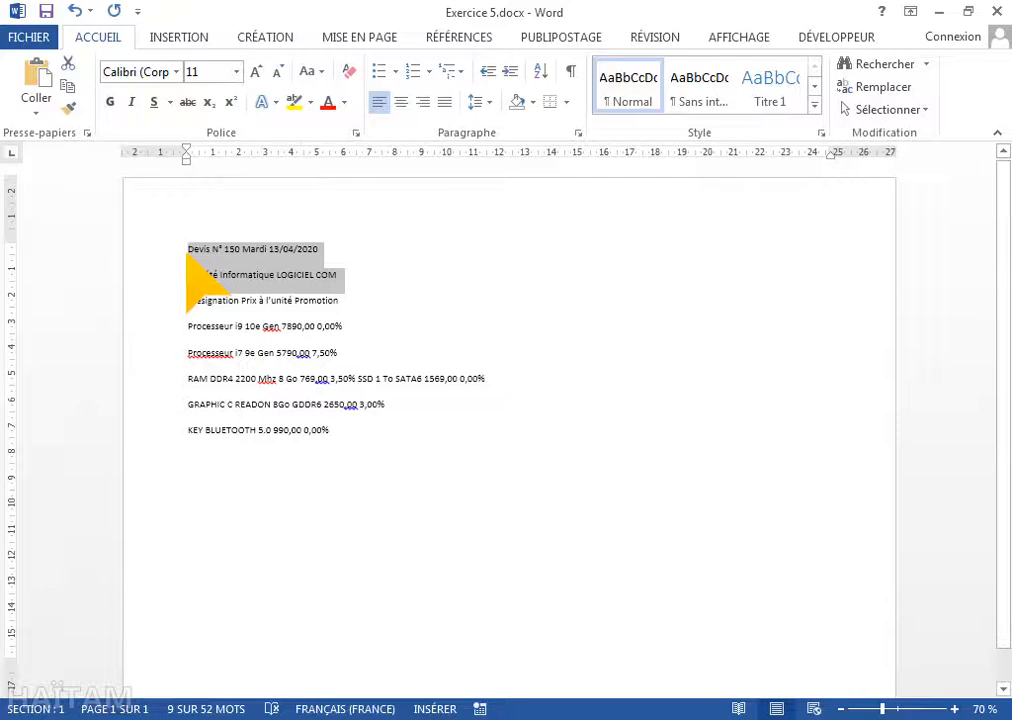
{"action": "left_click", "coordinate": [188, 252]}
{"action": "key", "text": "Return"}
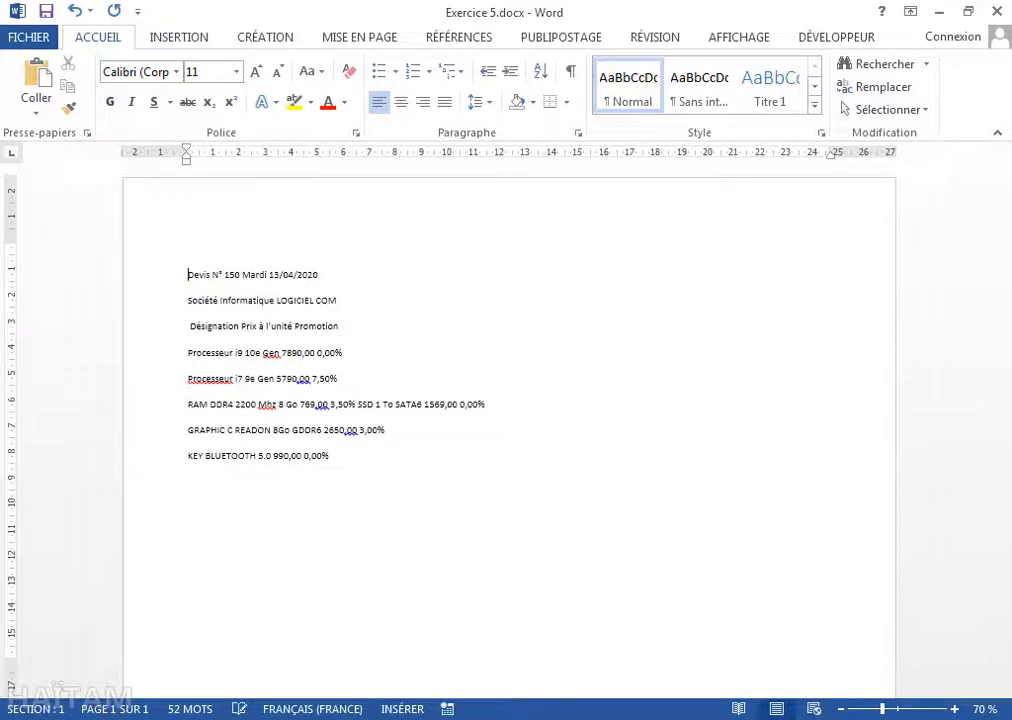
{"action": "left_click", "coordinate": [225, 262]}
{"action": "left_click_drag", "start_coordinate": [829, 156], "coordinate": [830, 156]}
Step: Give the empty line's 24.7 cm tab stop the underscore leader (style 4) and insert a tab to draw a full-width rule
{"action": "left_click", "coordinate": [578, 133]}
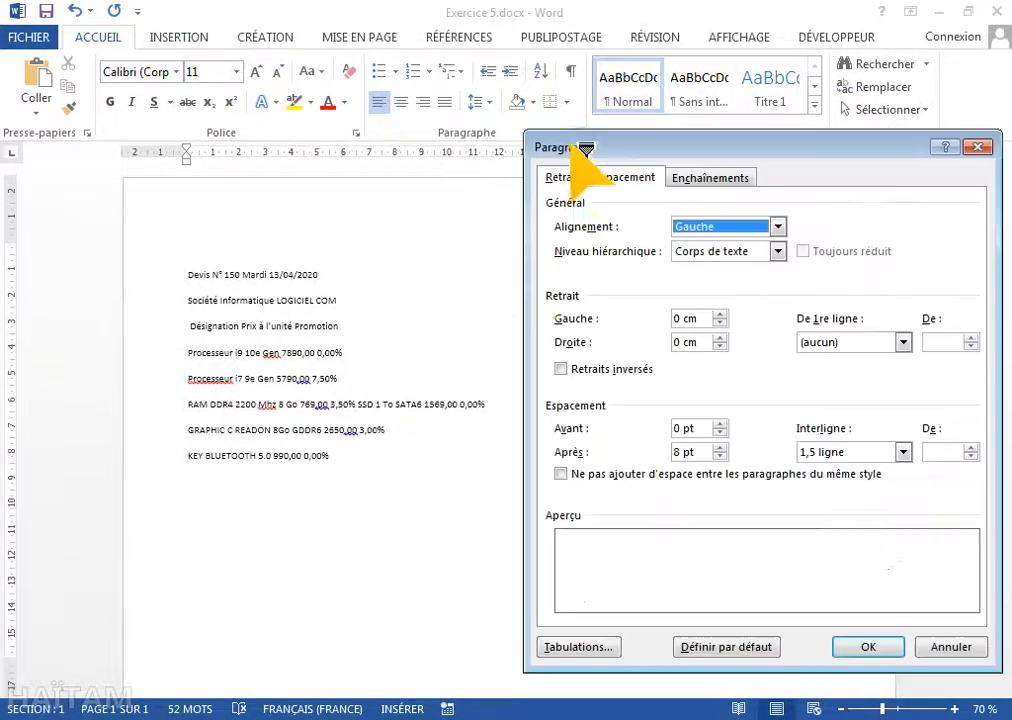
{"action": "left_click", "coordinate": [577, 647]}
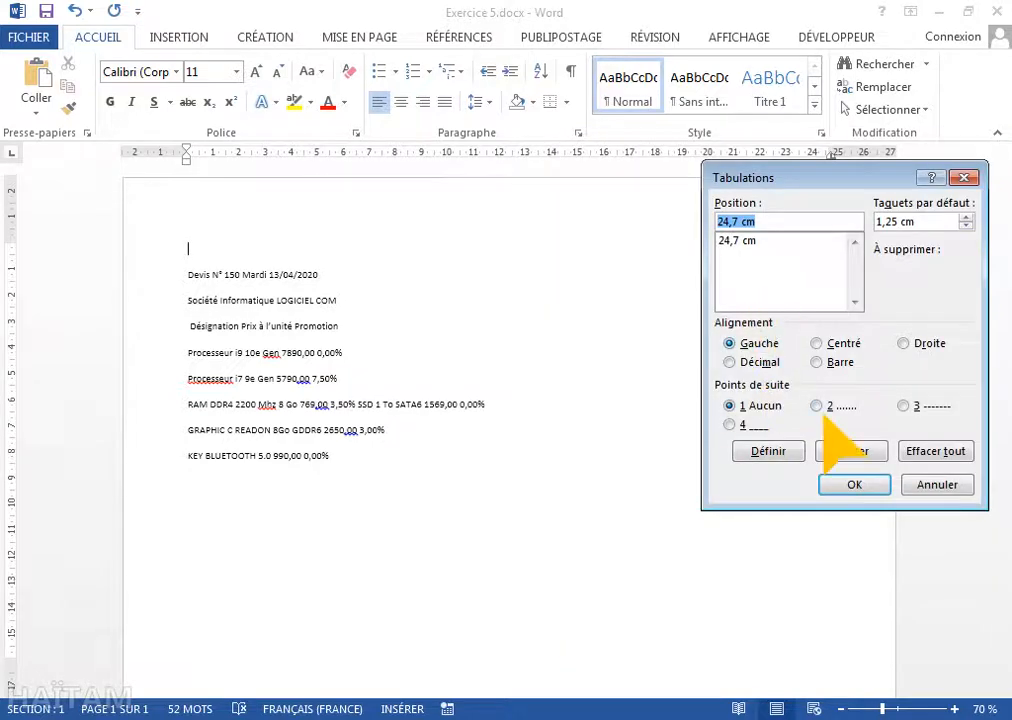
{"action": "left_click", "coordinate": [733, 424]}
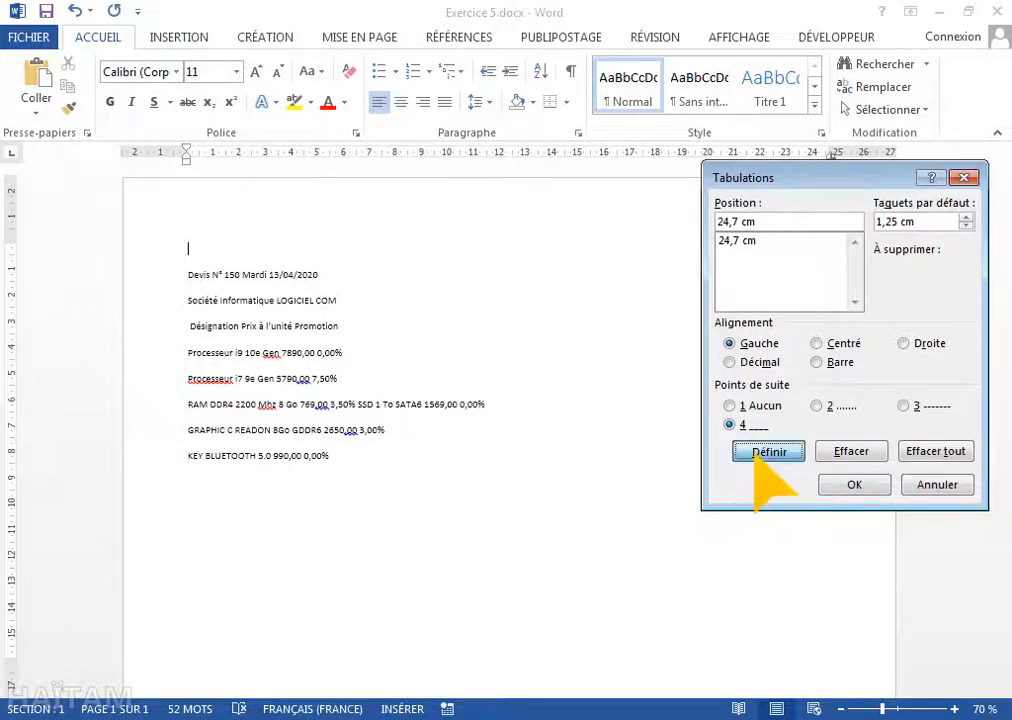
{"action": "left_click", "coordinate": [757, 452]}
{"action": "left_click", "coordinate": [848, 484]}
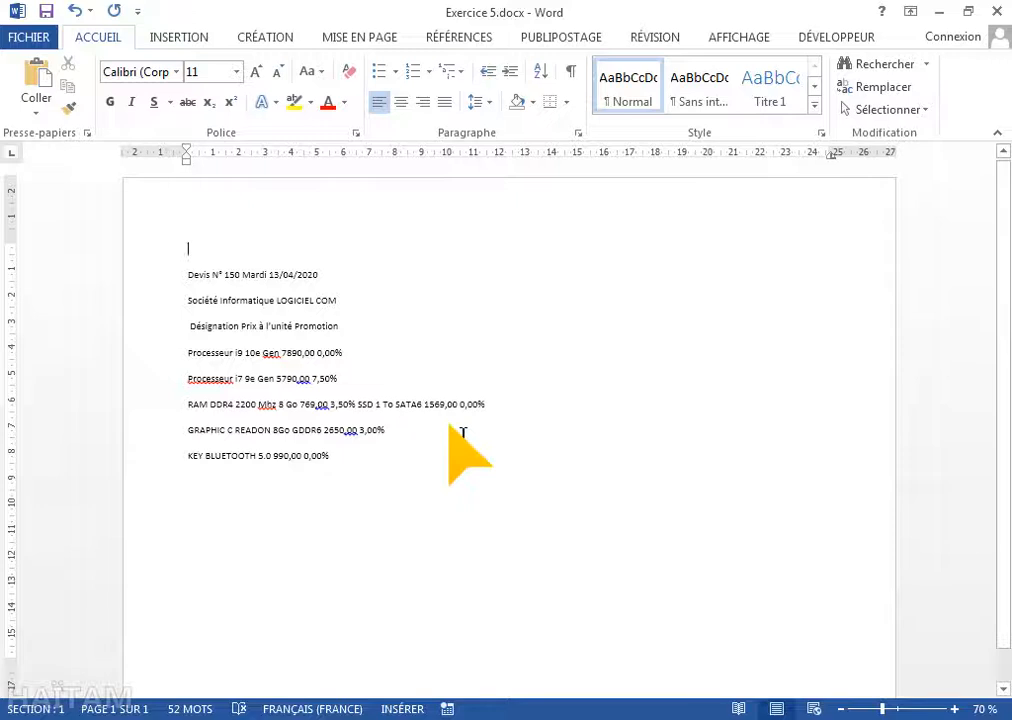
{"action": "key", "text": "Tab"}
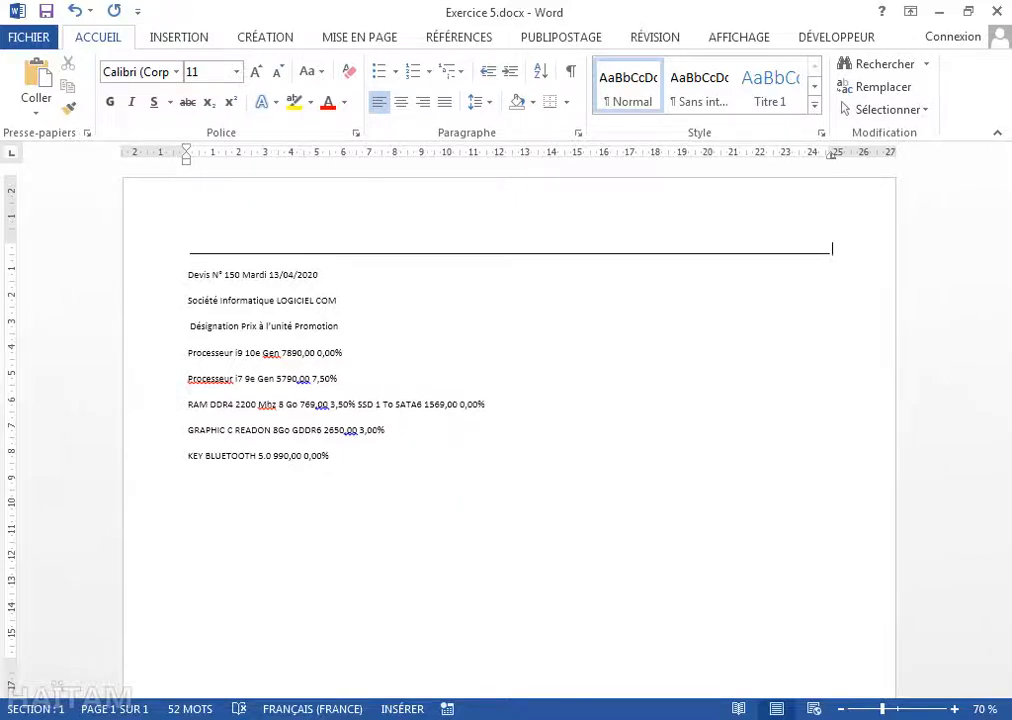
Step: Add a matching full-width rule on a new line below "Société Informatique LOGICIEL COM" by copying the top rule's formatting and inserting a tab
{"action": "left_click", "coordinate": [360, 313]}
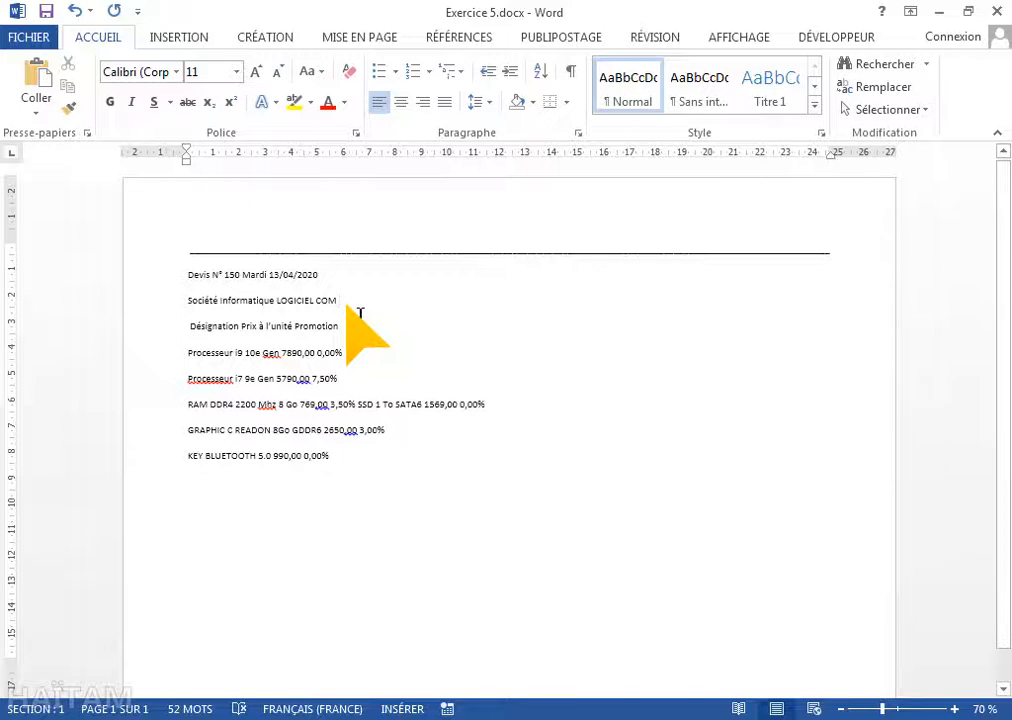
{"action": "key", "text": "Return"}
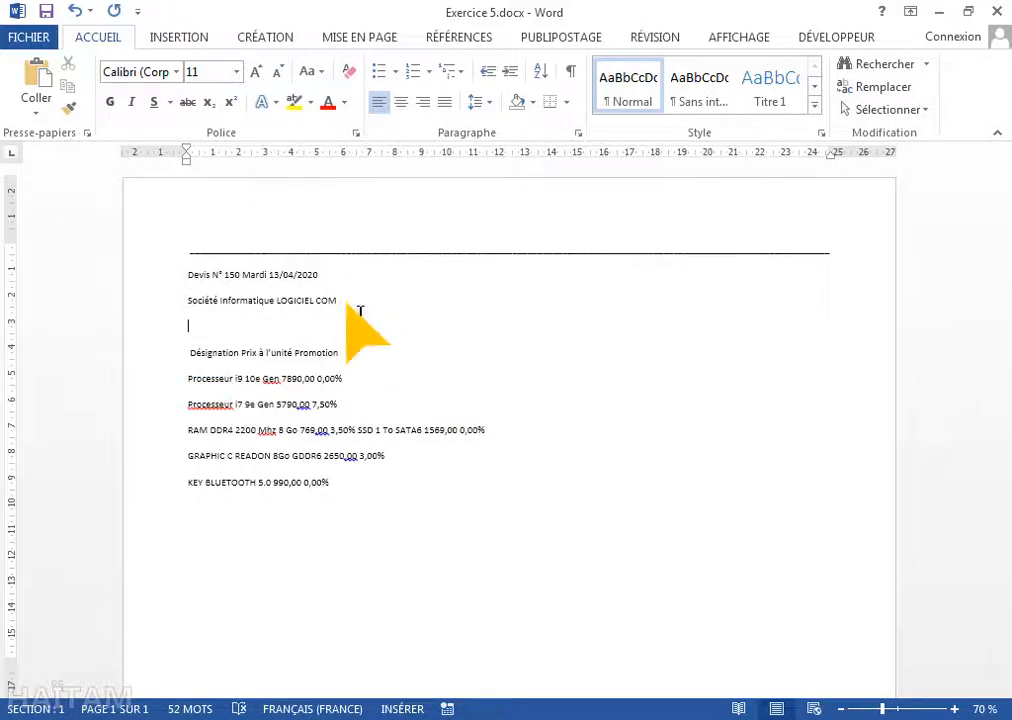
{"action": "left_click", "coordinate": [185, 263]}
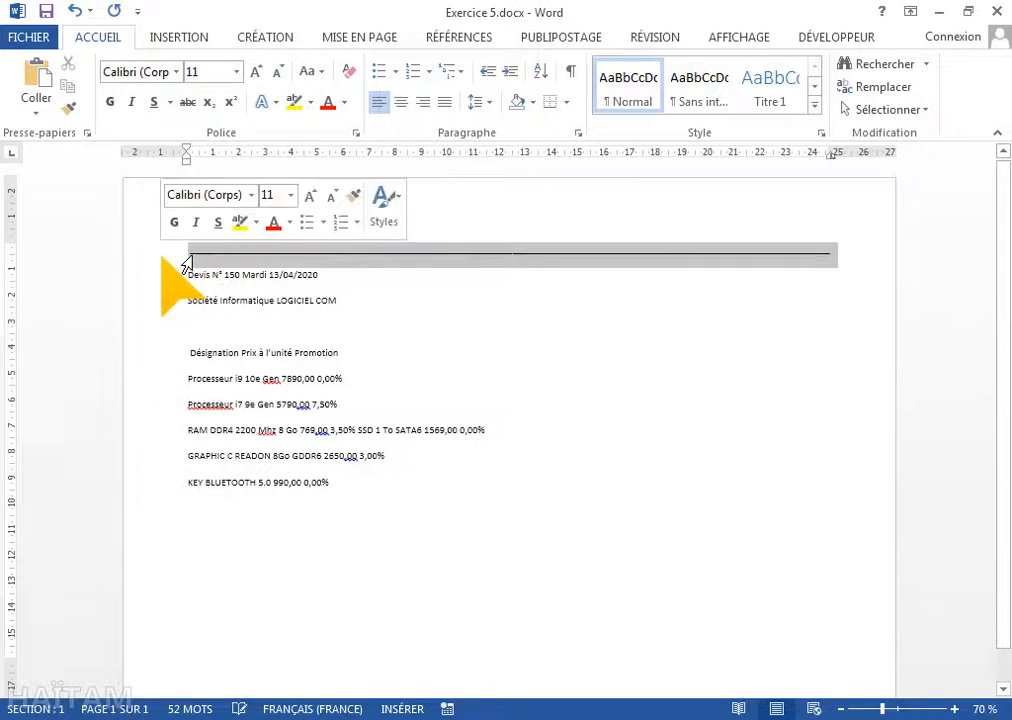
{"action": "left_click", "coordinate": [68, 108]}
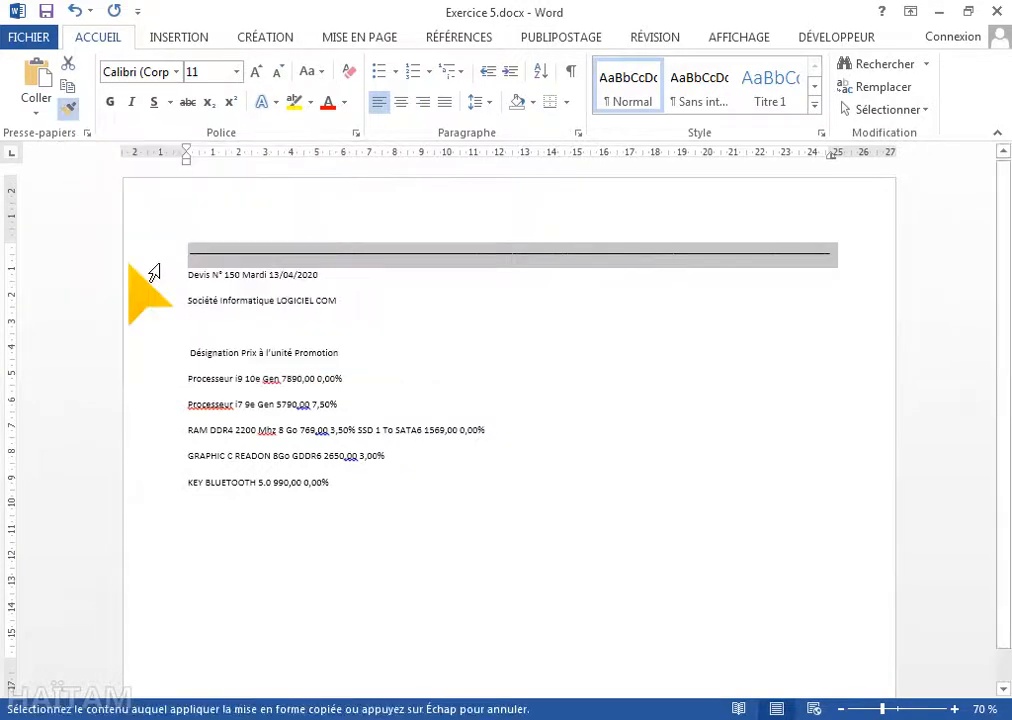
{"action": "left_click", "coordinate": [185, 333]}
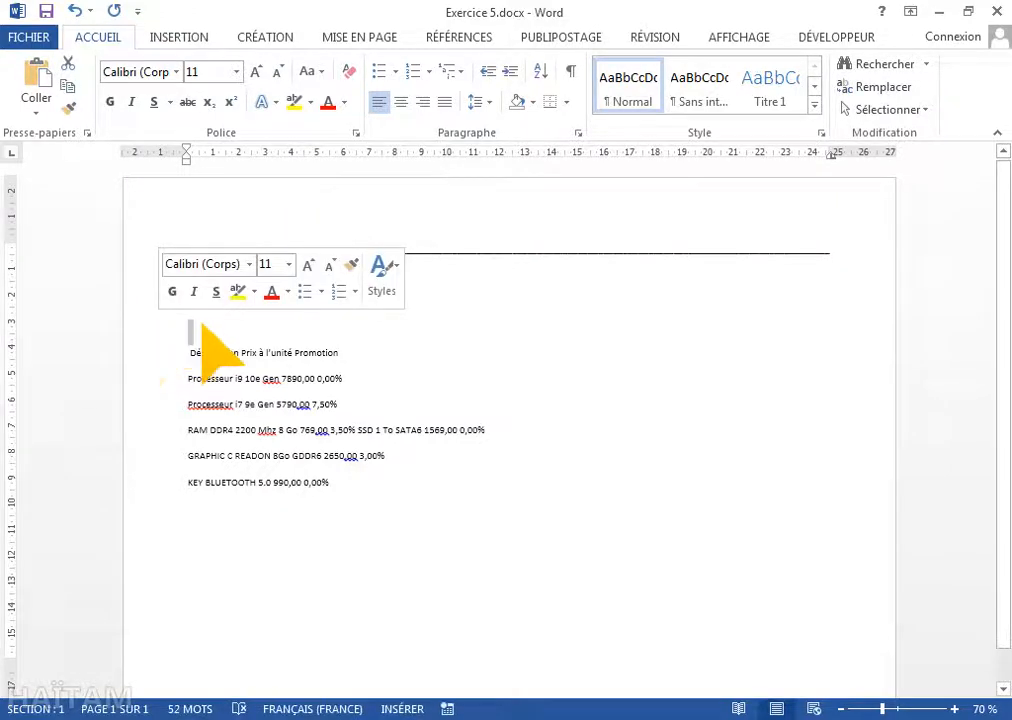
{"action": "left_click", "coordinate": [202, 324]}
{"action": "key", "text": "Tab"}
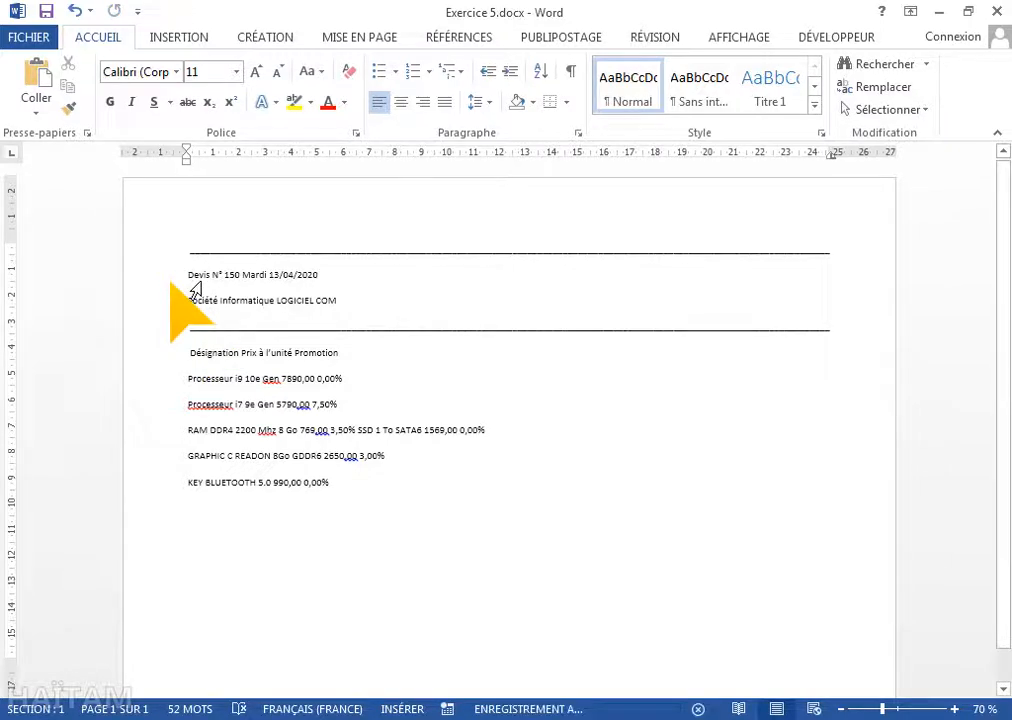
Step: Give the two header lines left tab stops at 6 cm and 19 cm and a right tab stop at 24.7 cm
{"action": "left_click_drag", "start_coordinate": [194, 284], "coordinate": [196, 308]}
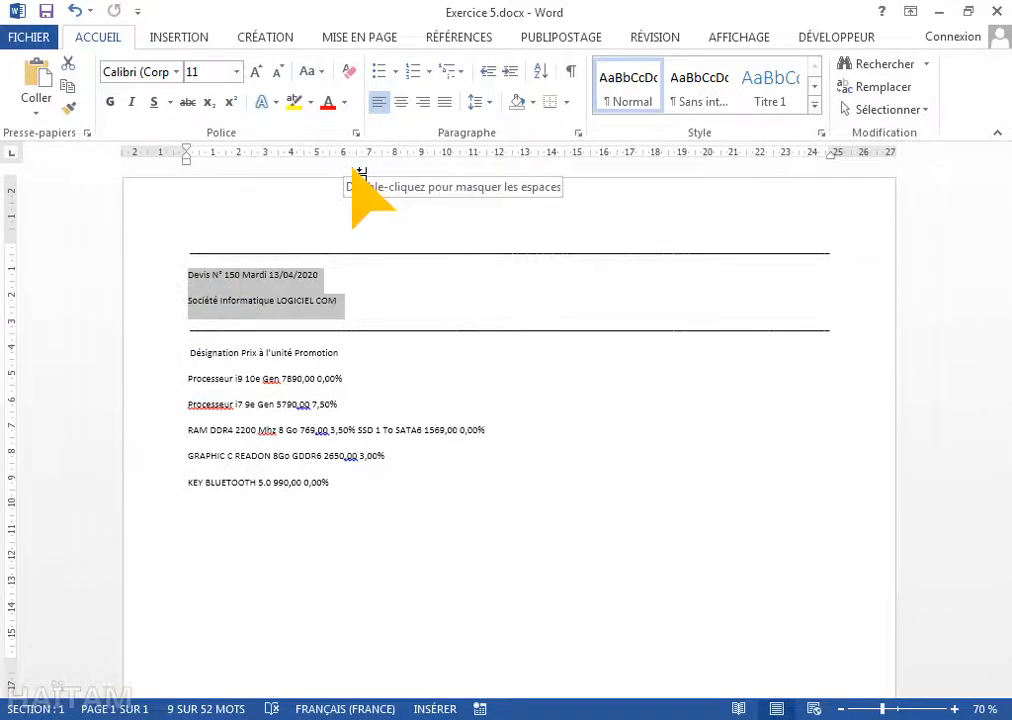
{"action": "left_click", "coordinate": [956, 709]}
{"action": "left_click", "coordinate": [956, 709]}
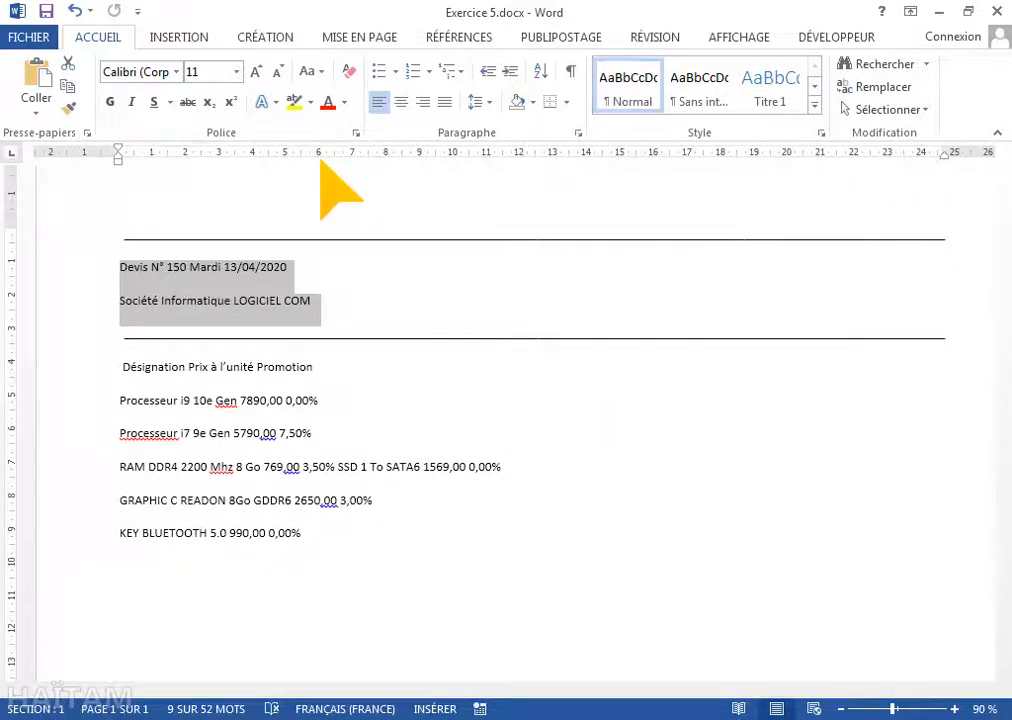
{"action": "key", "text": "ctrl+z"}
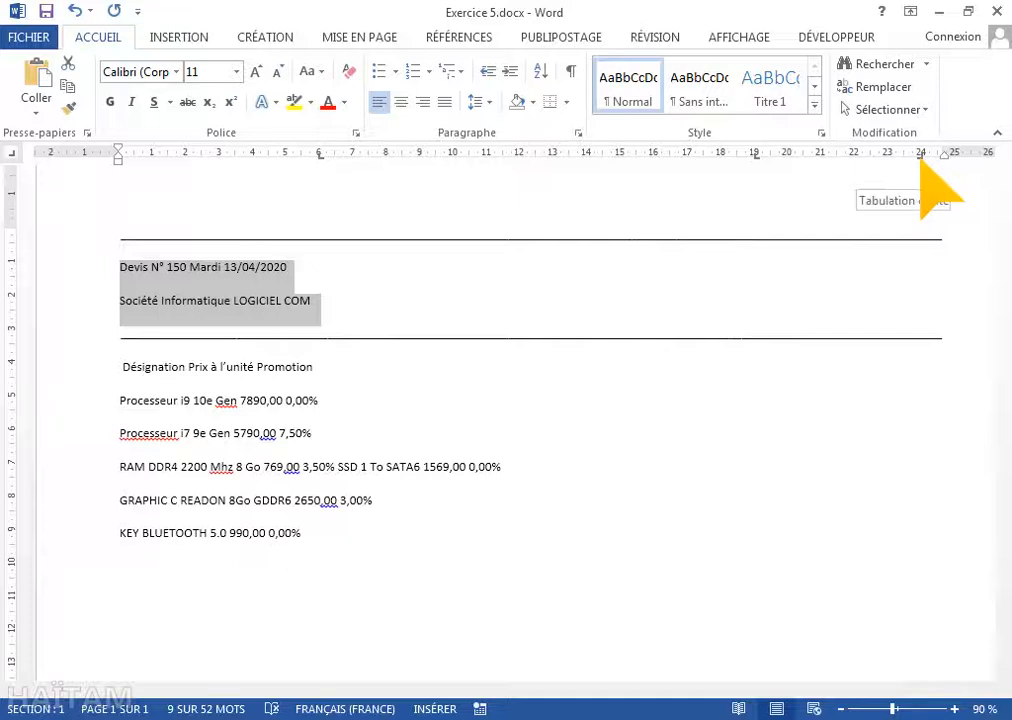
{"action": "left_click_drag", "start_coordinate": [921, 156], "coordinate": [945, 162]}
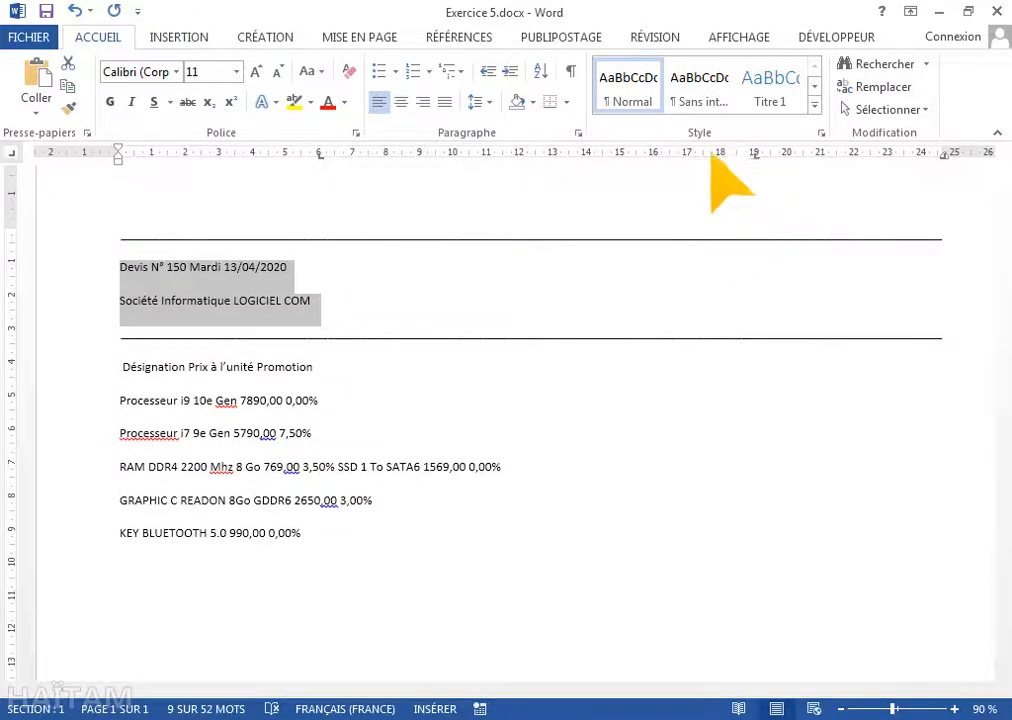
Step: Give the 19 cm tab stop of the two selected header lines the underscore leader (style 4)
{"action": "left_click", "coordinate": [578, 133]}
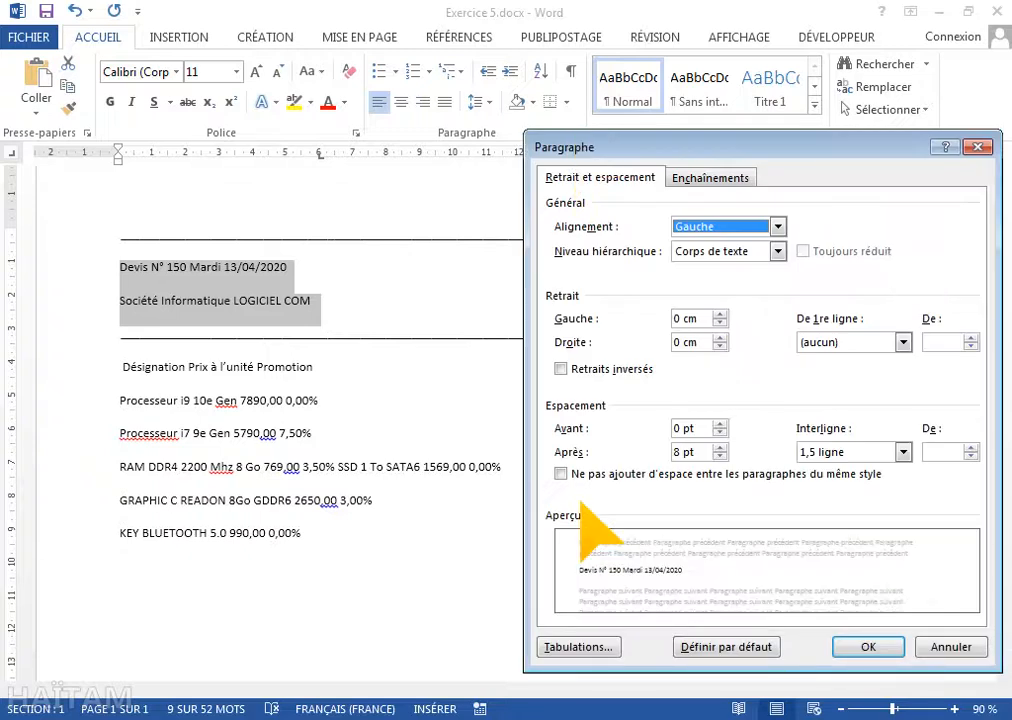
{"action": "left_click", "coordinate": [577, 647]}
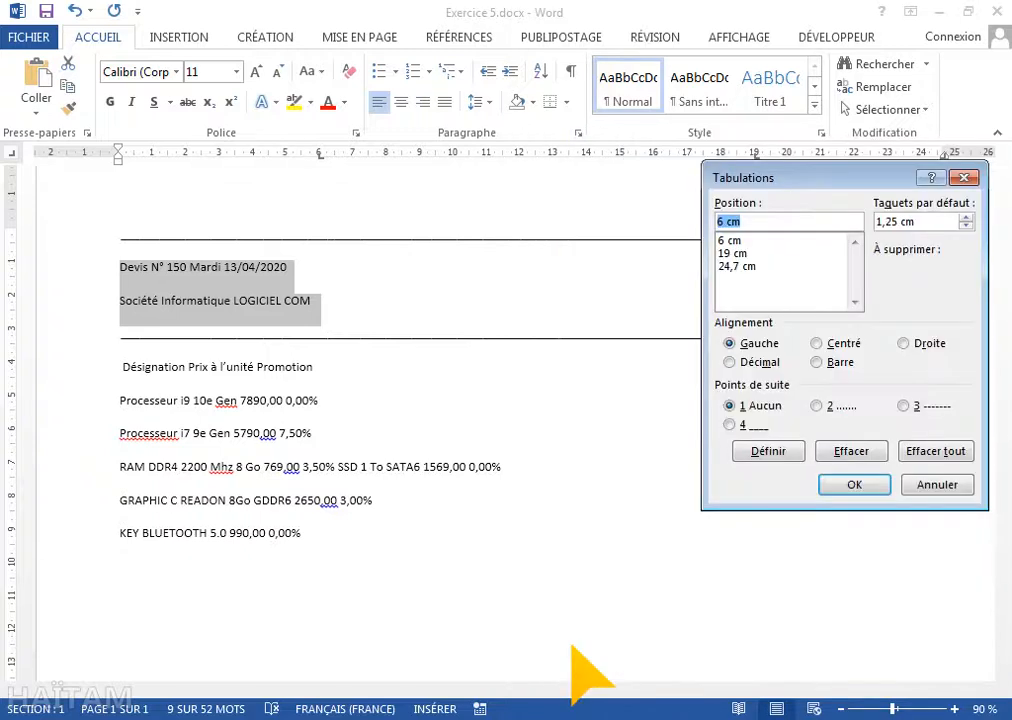
{"action": "left_click", "coordinate": [738, 254]}
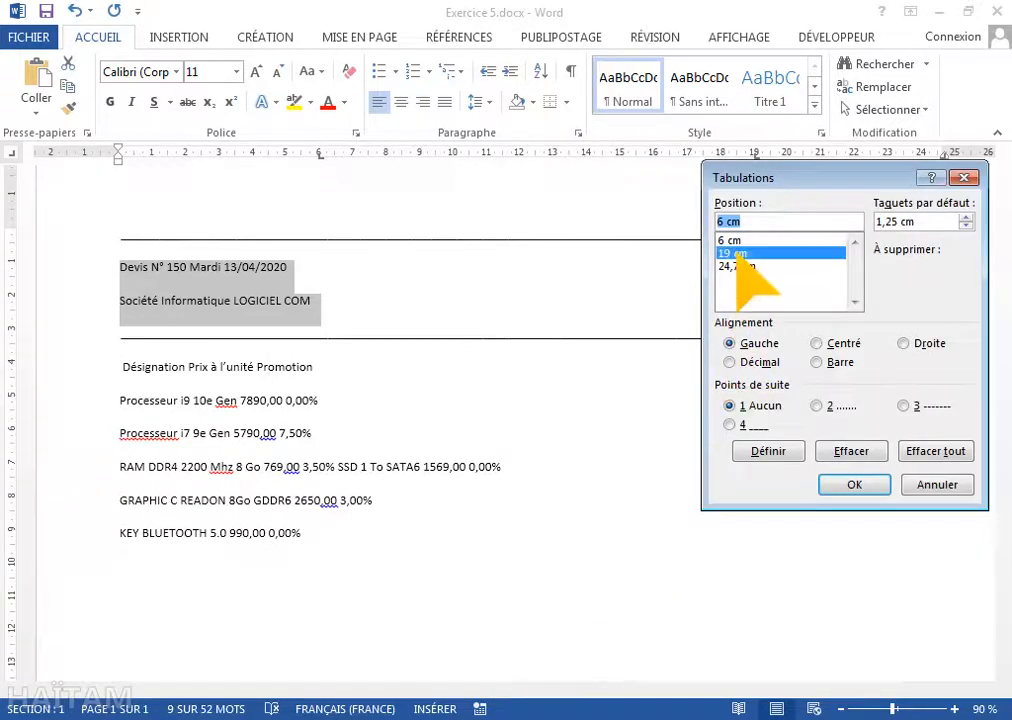
{"action": "left_click", "coordinate": [756, 427]}
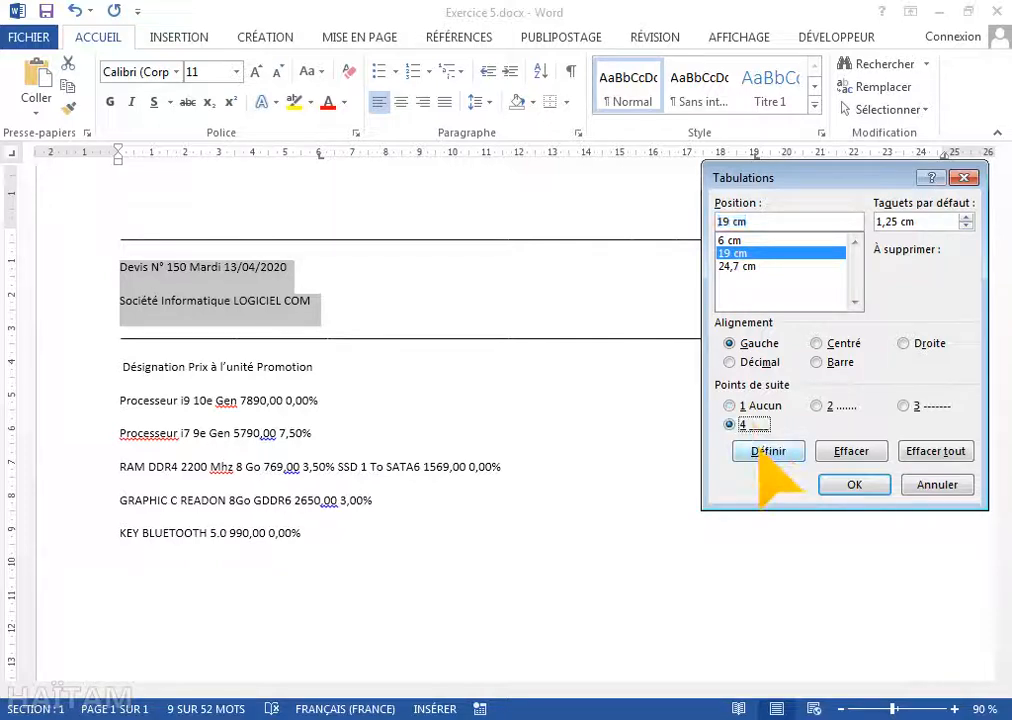
{"action": "left_click", "coordinate": [766, 452]}
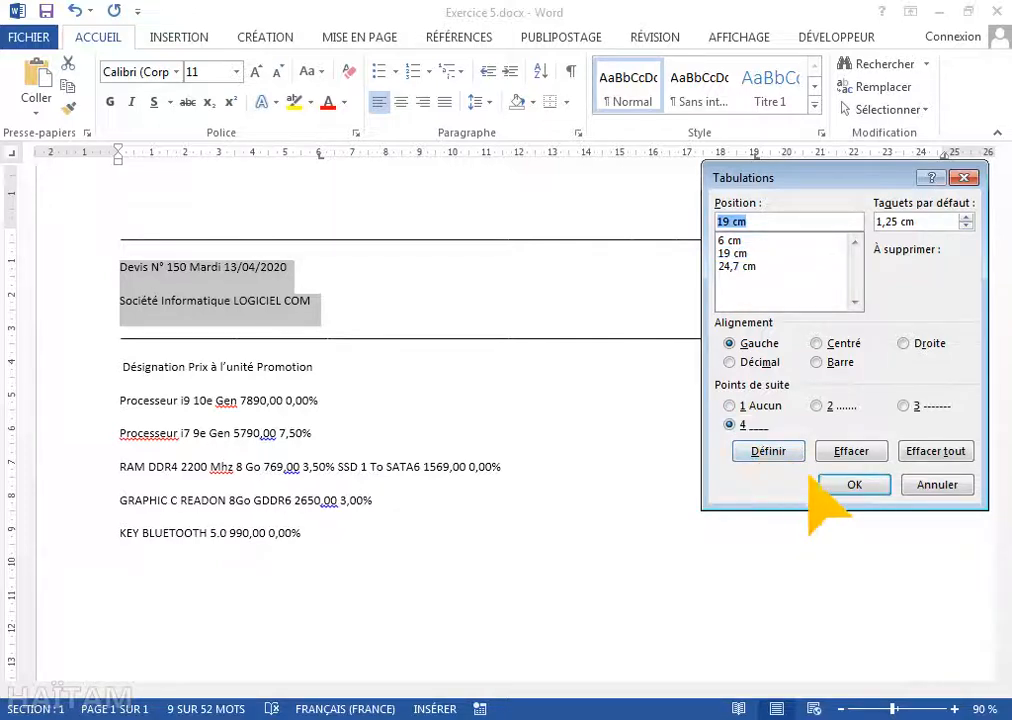
{"action": "left_click", "coordinate": [840, 484]}
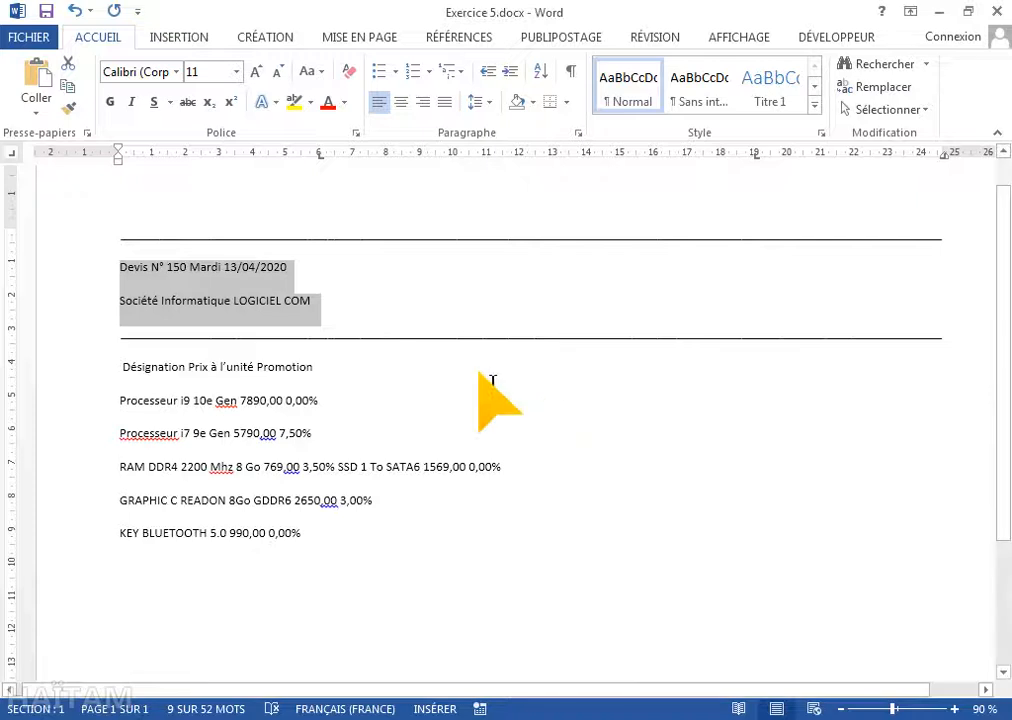
{"action": "left_click", "coordinate": [297, 274]}
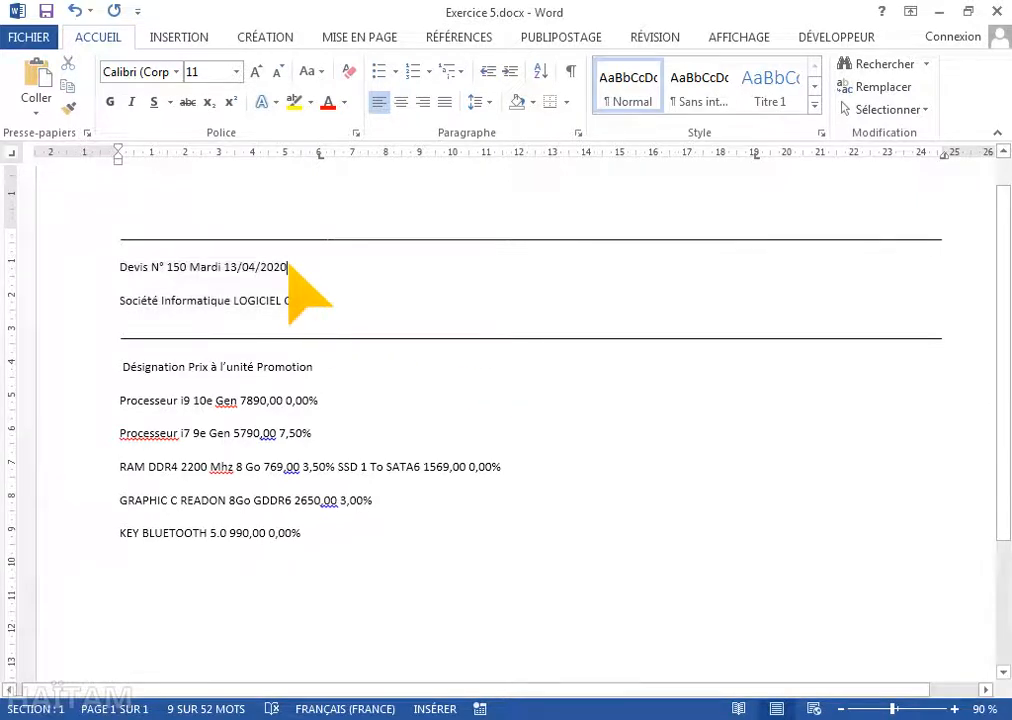
{"action": "key", "text": "Tab"}
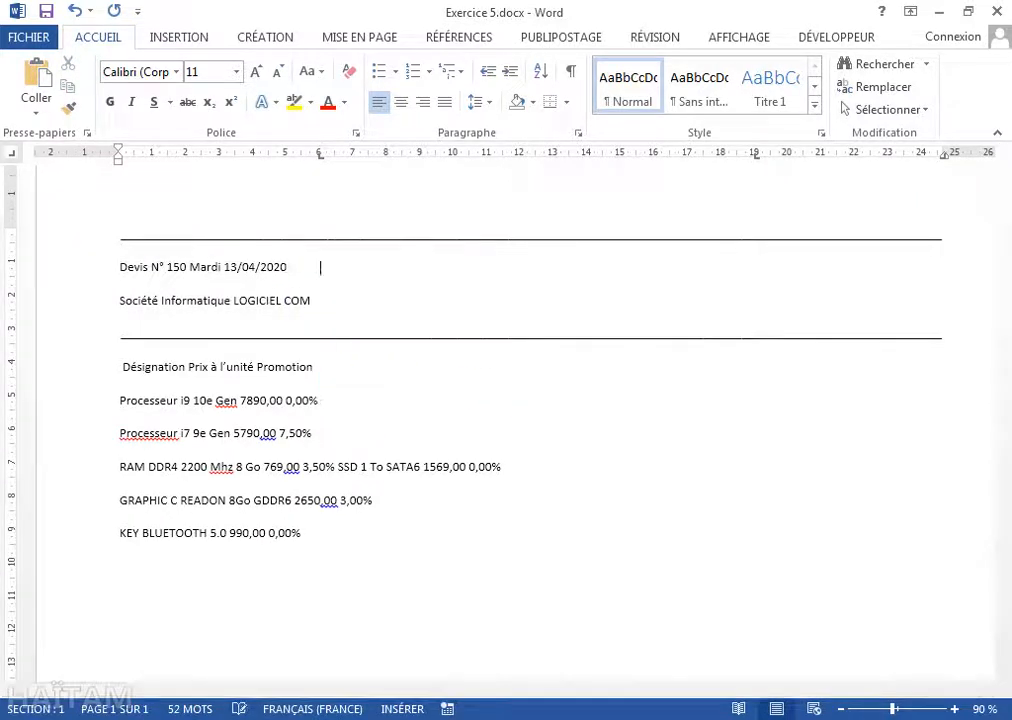
{"action": "key", "text": "Tab"}
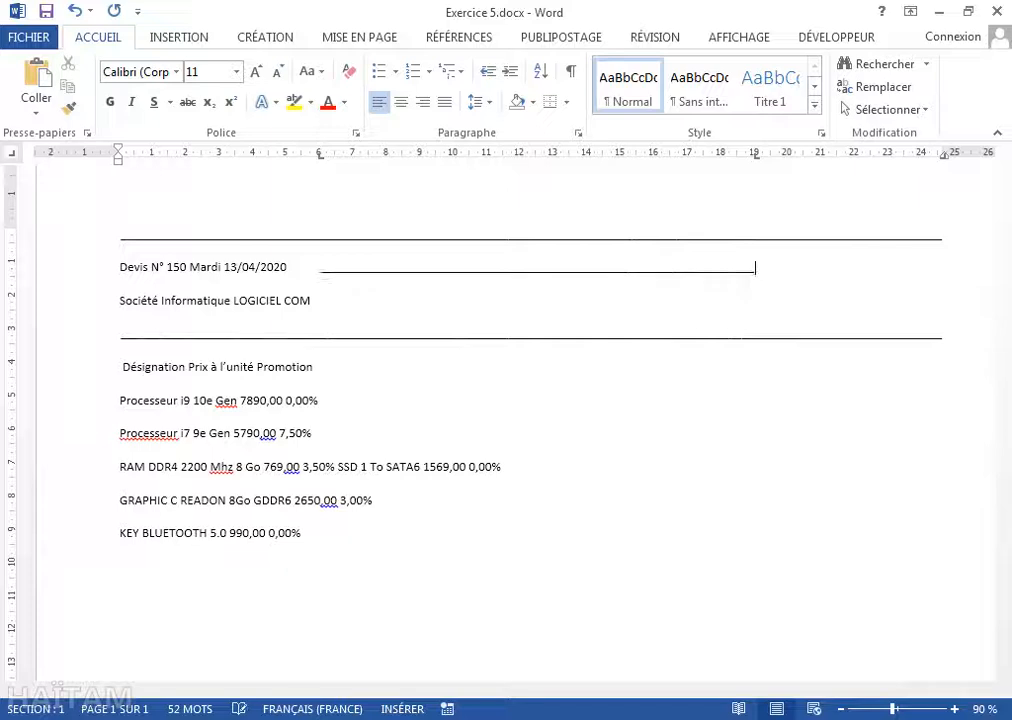
{"action": "key", "text": "Tab"}
{"action": "key", "text": "BackSpace"}
{"action": "key", "text": "BackSpace"}
Step: Insert three tabs before "Mardi 13/04/2020" to draw the middle rule and right-align the date at 24.7 cm
{"action": "left_click", "coordinate": [190, 267]}
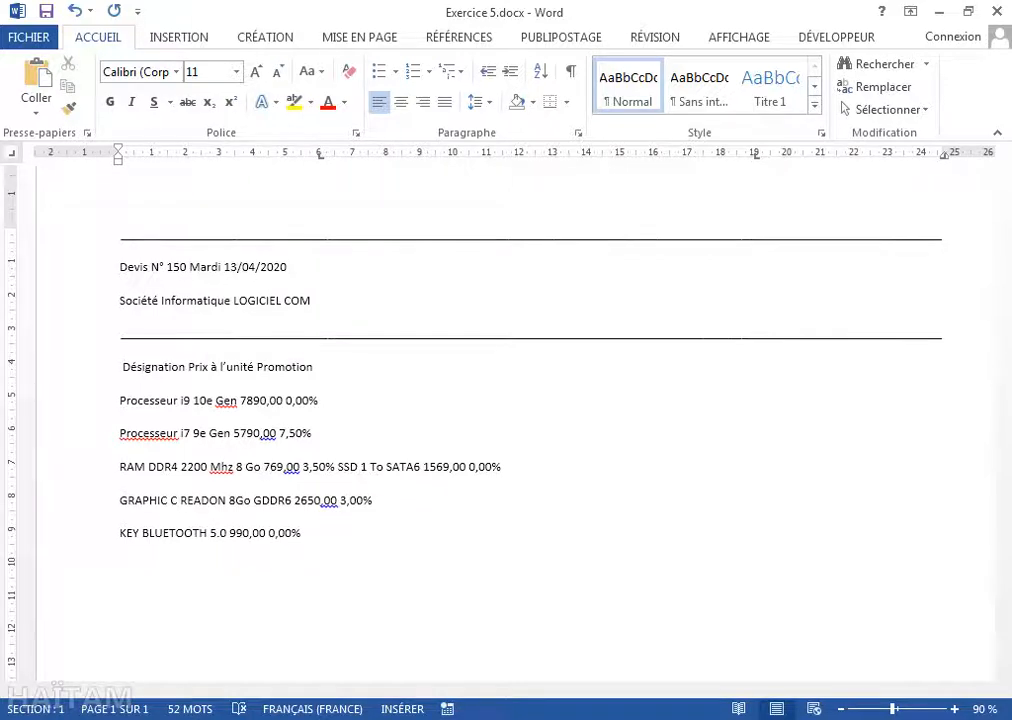
{"action": "key", "text": "Tab"}
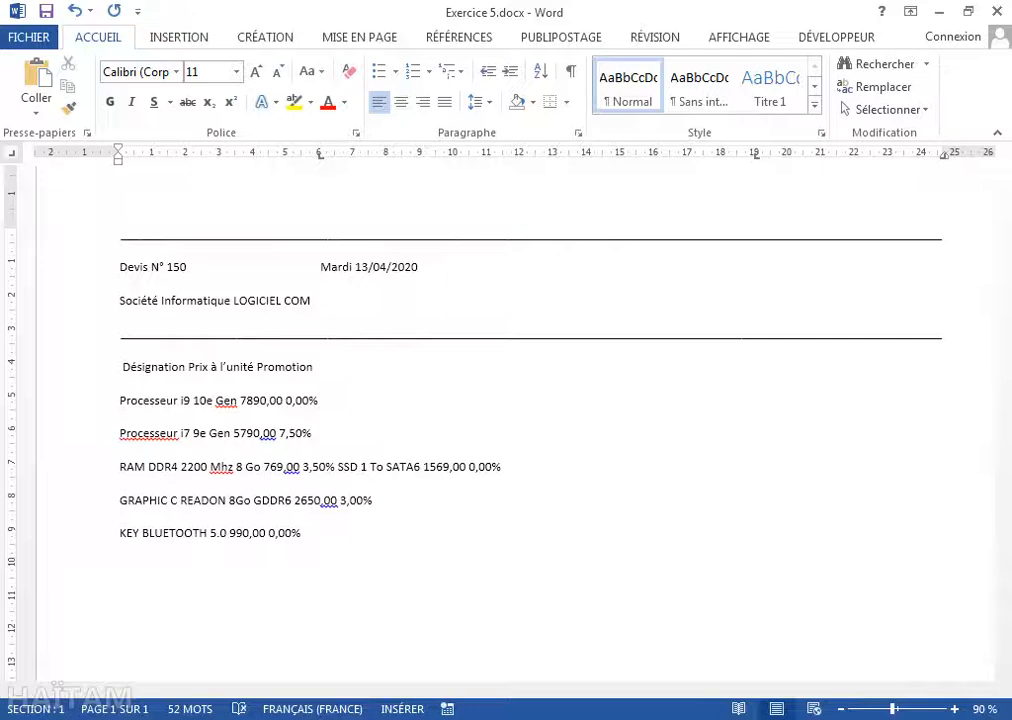
{"action": "key", "text": "Tab"}
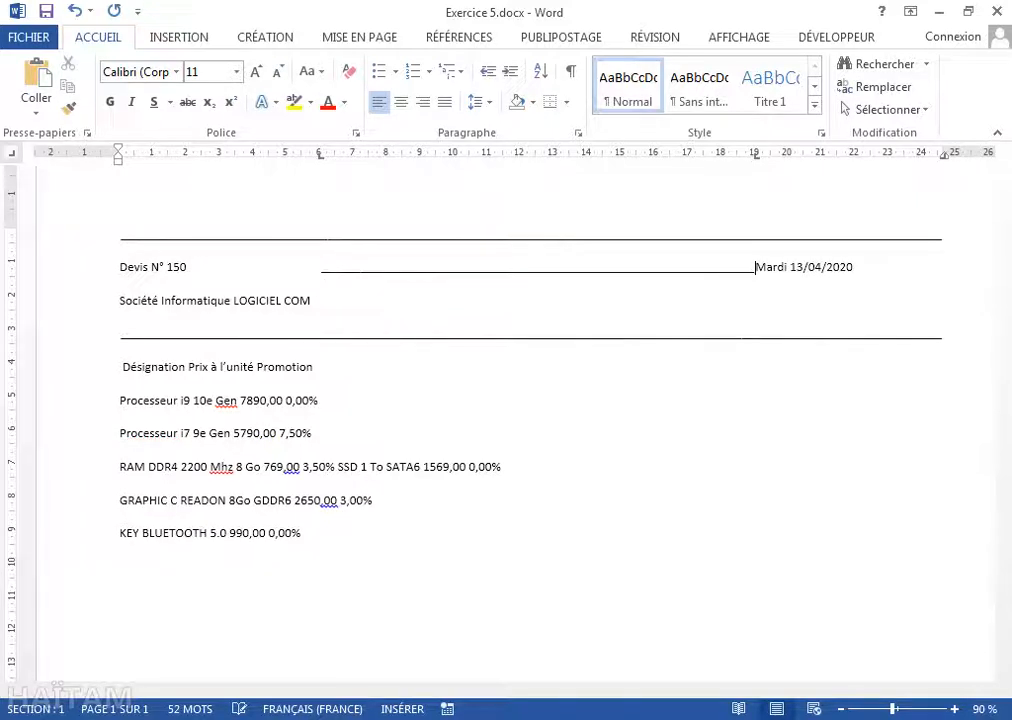
{"action": "key", "text": "Tab"}
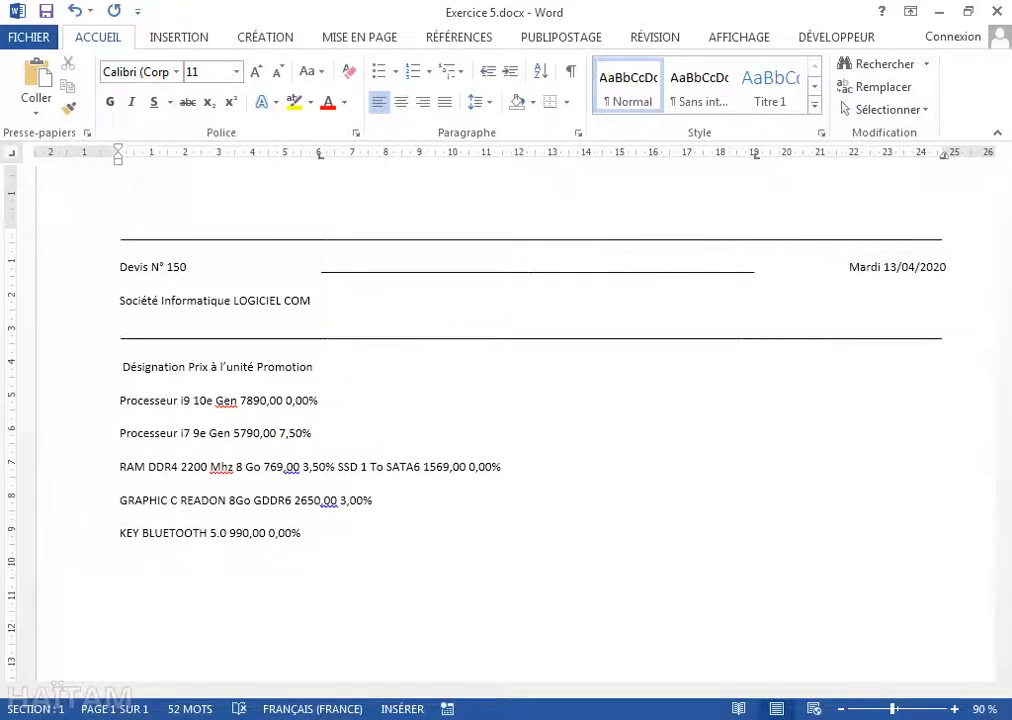
Step: Insert three tabs before "LOGICIEL COM" to draw the middle rule and right-align the company name at 24.7 cm
{"action": "left_click", "coordinate": [237, 300]}
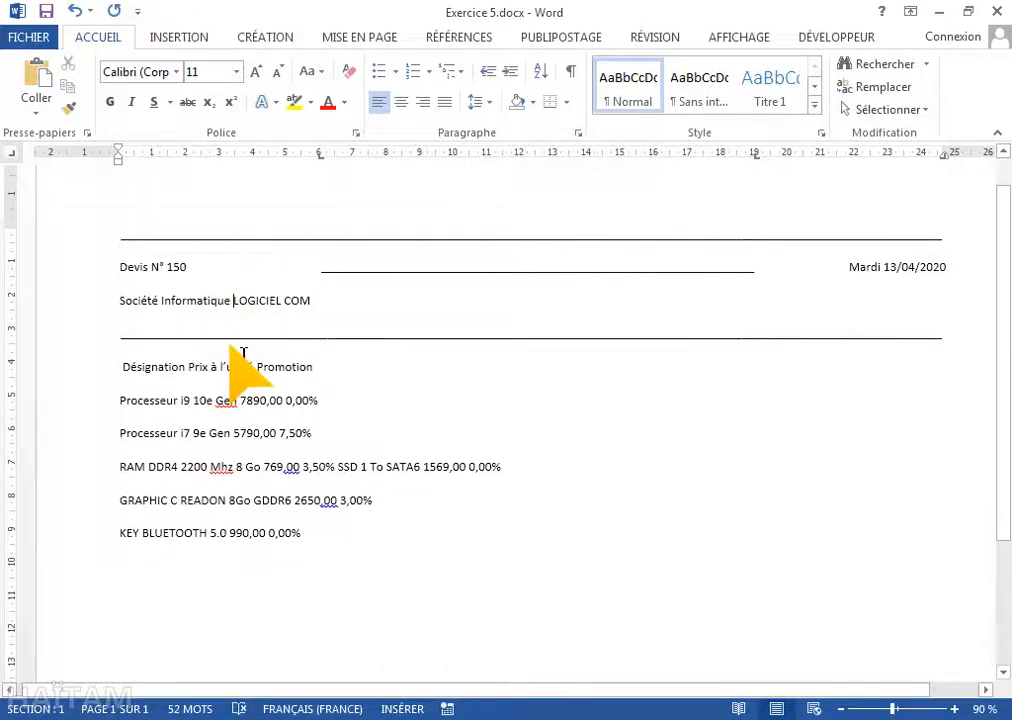
{"action": "key", "text": "Tab"}
{"action": "key", "text": "Tab"}
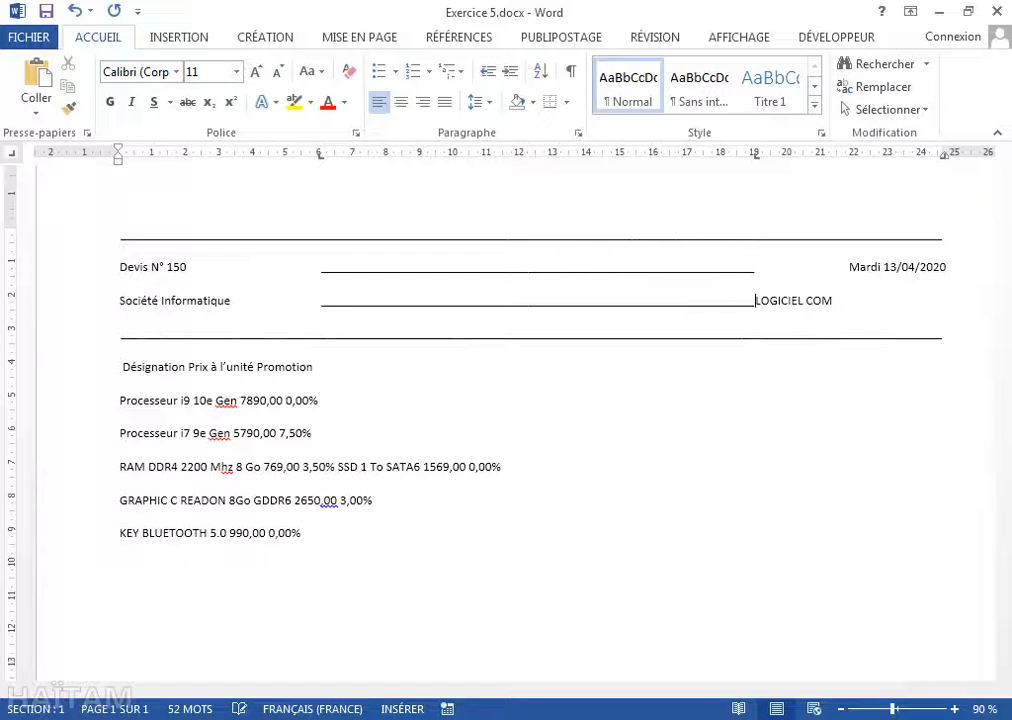
{"action": "key", "text": "Tab"}
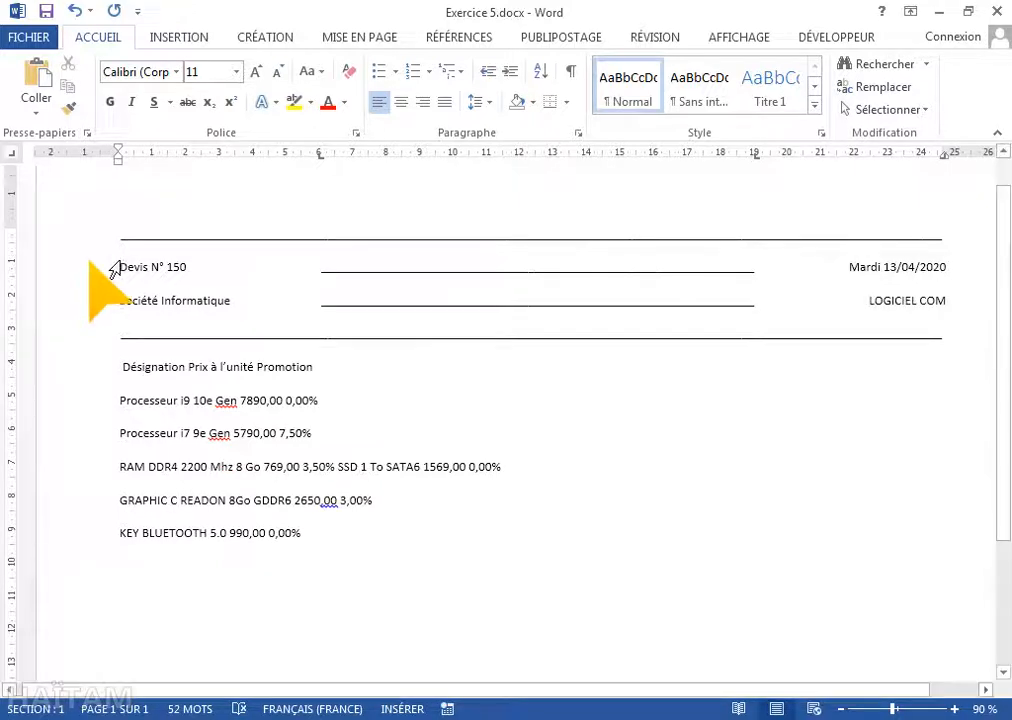
Step: Set the line spacing of the header block, including both full-width rules, to 1.15 and delete the space before "Désignation"
{"action": "left_click_drag", "start_coordinate": [110, 245], "coordinate": [103, 361]}
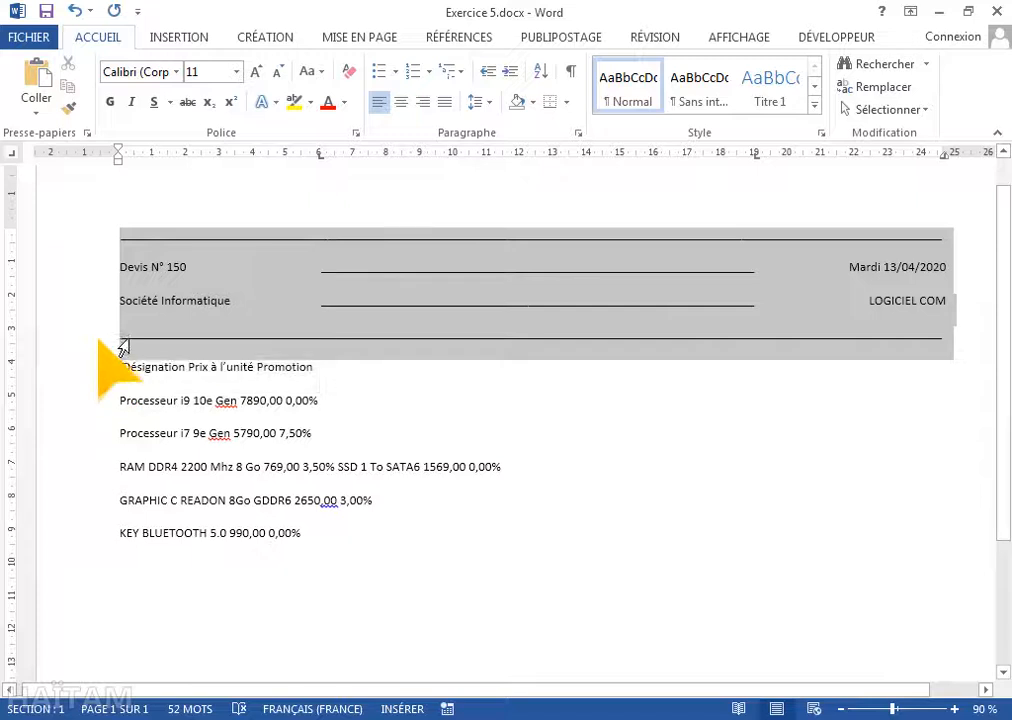
{"action": "left_click", "coordinate": [476, 101]}
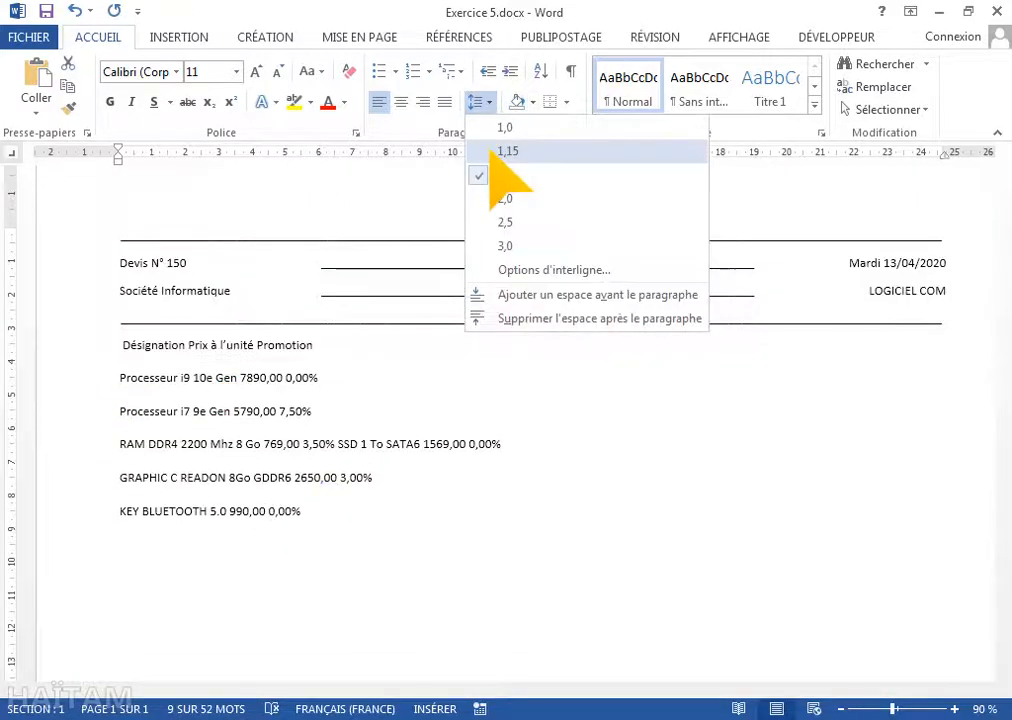
{"action": "left_click", "coordinate": [492, 152]}
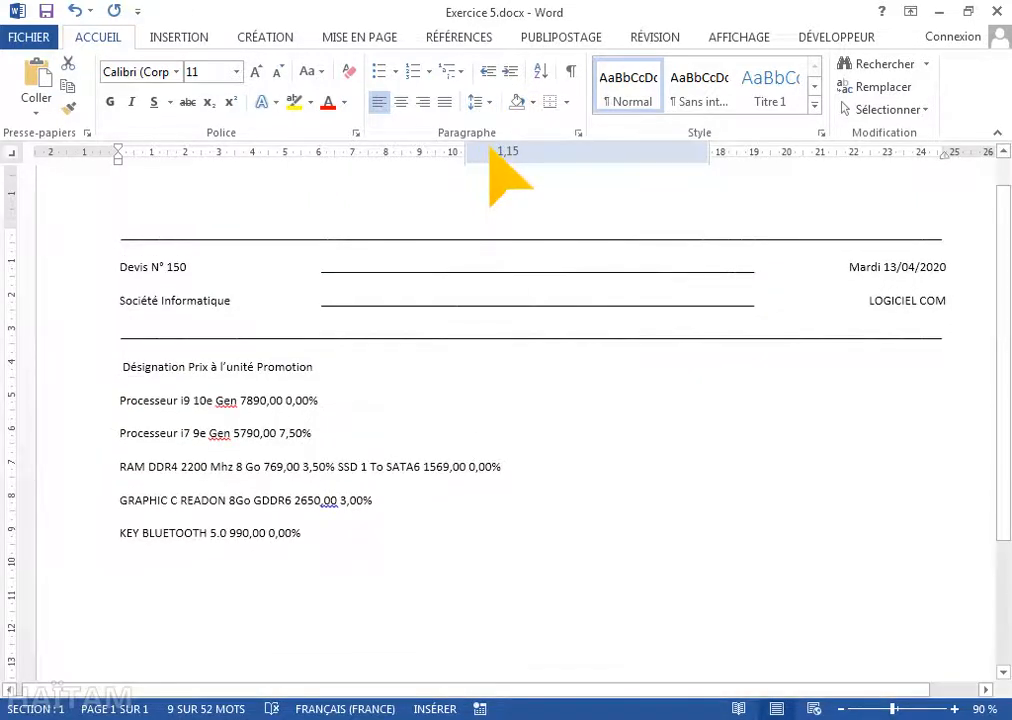
{"action": "left_click", "coordinate": [124, 350]}
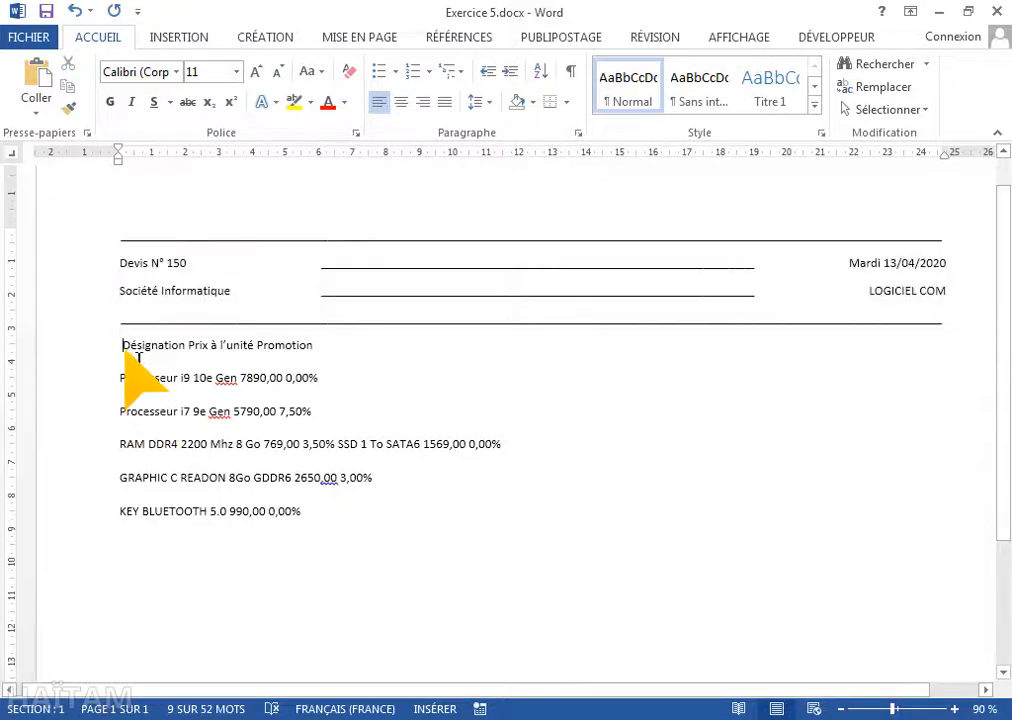
{"action": "key", "text": "BackSpace"}
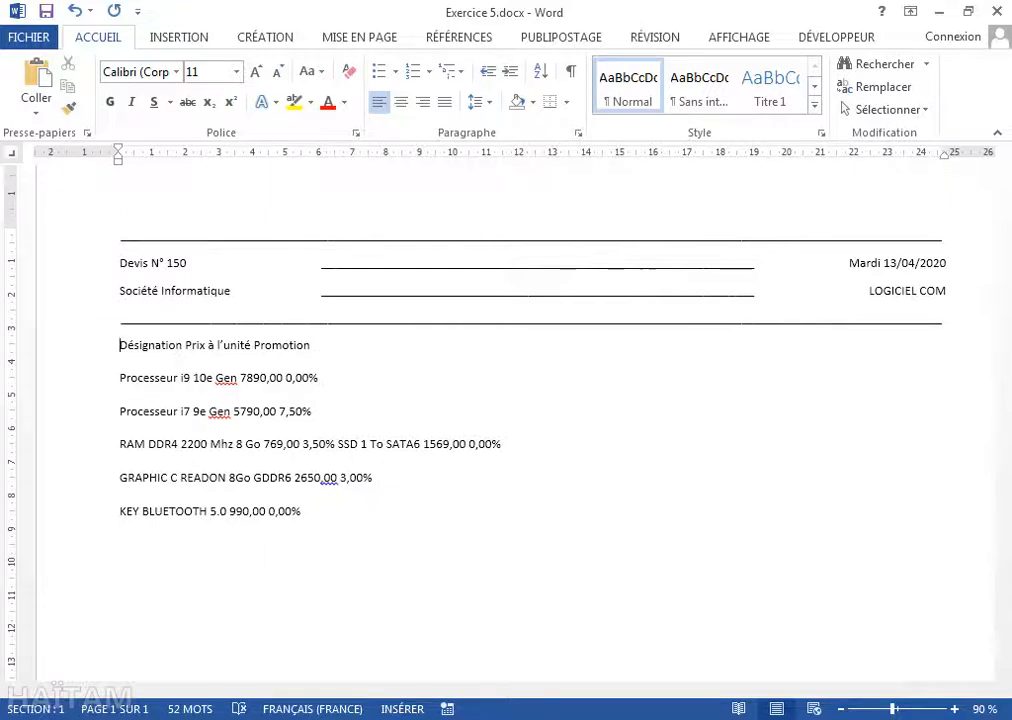
Step: Switch to Exercice 5 Avancé.docx and examine the tab stops and leaders of the Désignation, Prix à l'unité and Promotion headings
{"action": "left_click", "coordinate": [305, 719]}
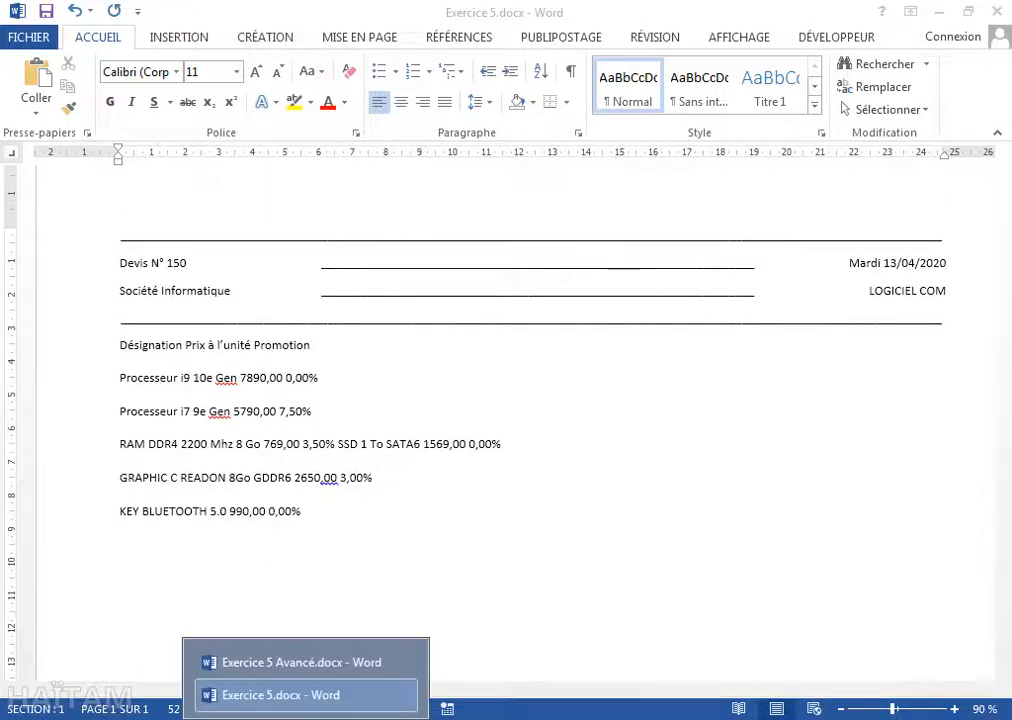
{"action": "left_click", "coordinate": [302, 664]}
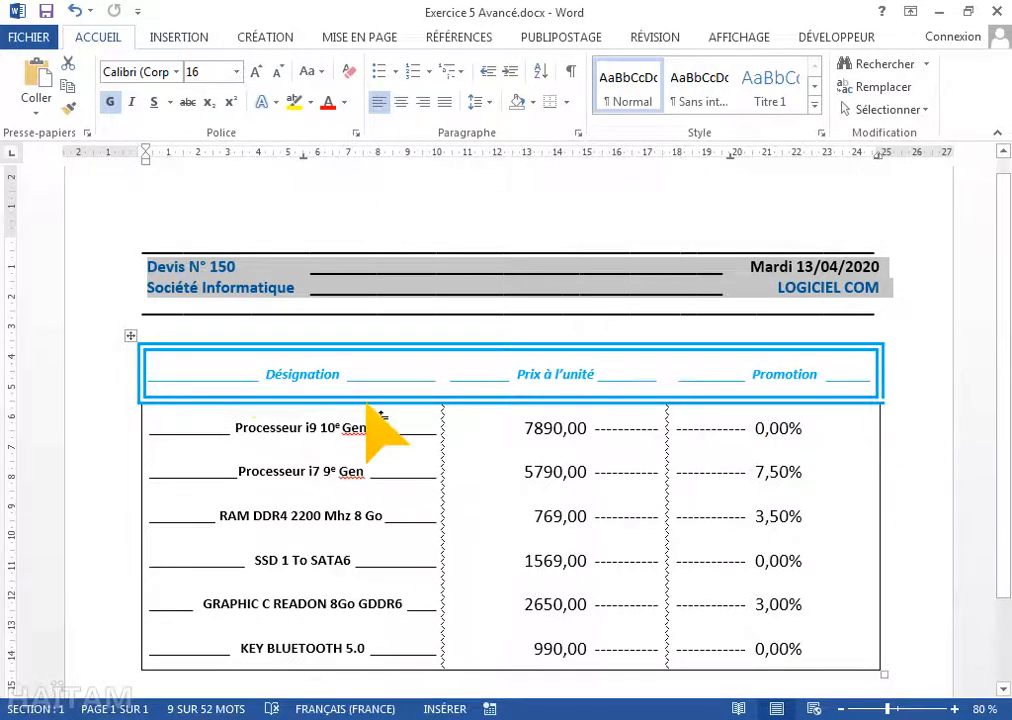
{"action": "left_click", "coordinate": [190, 378]}
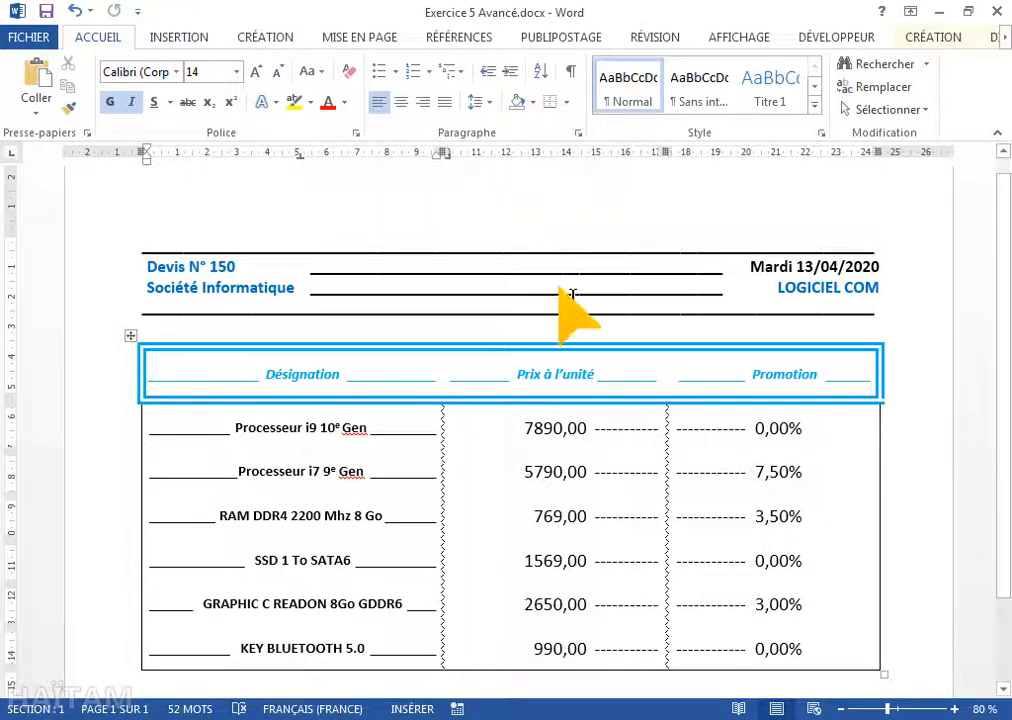
{"action": "left_click", "coordinate": [577, 379]}
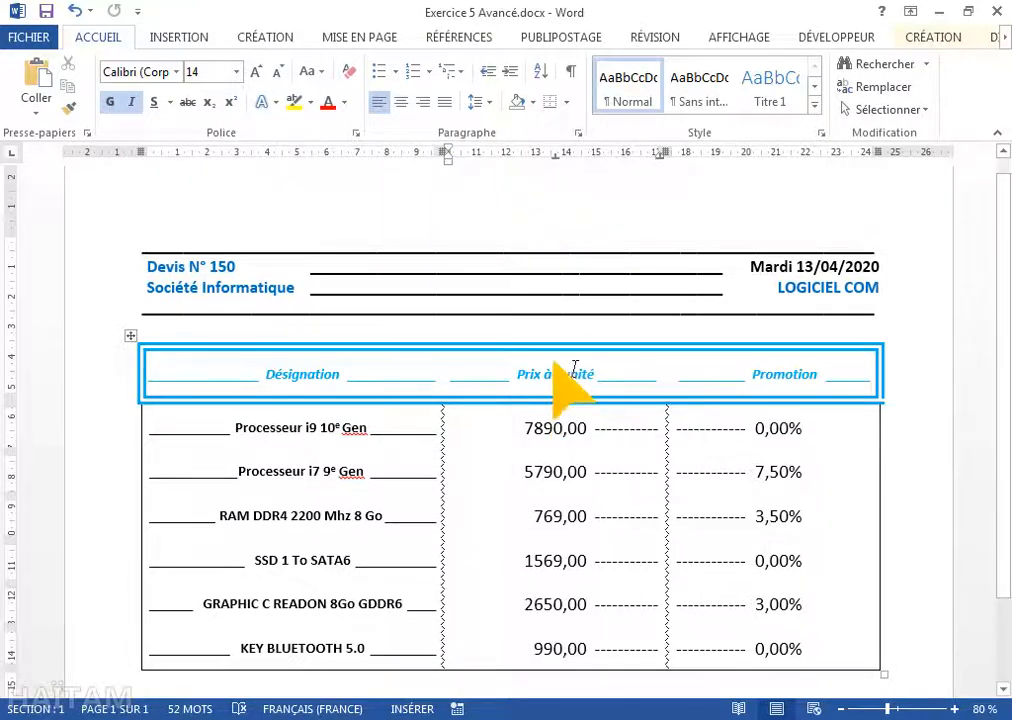
{"action": "left_click", "coordinate": [305, 375]}
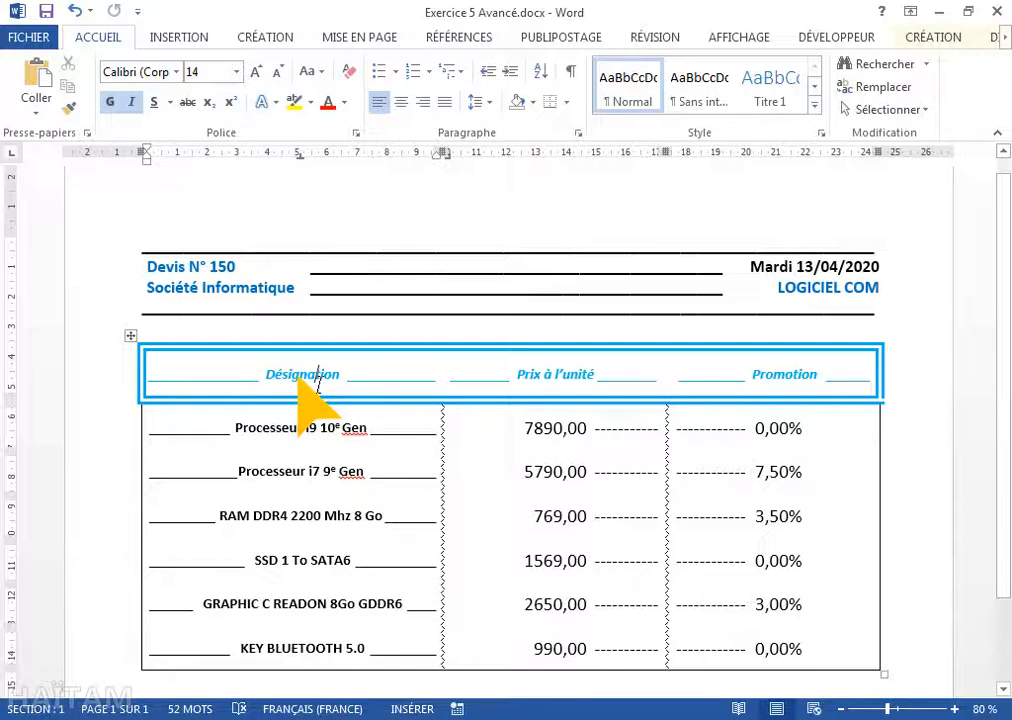
{"action": "left_click", "coordinate": [544, 376]}
{"action": "left_click", "coordinate": [776, 378]}
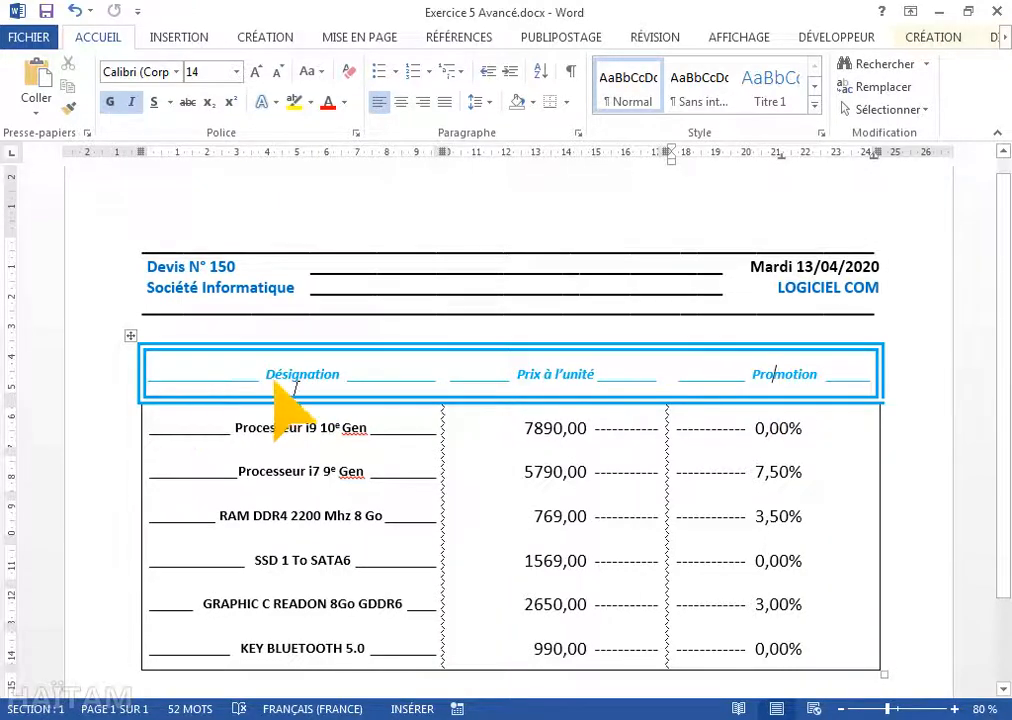
{"action": "left_click", "coordinate": [307, 388]}
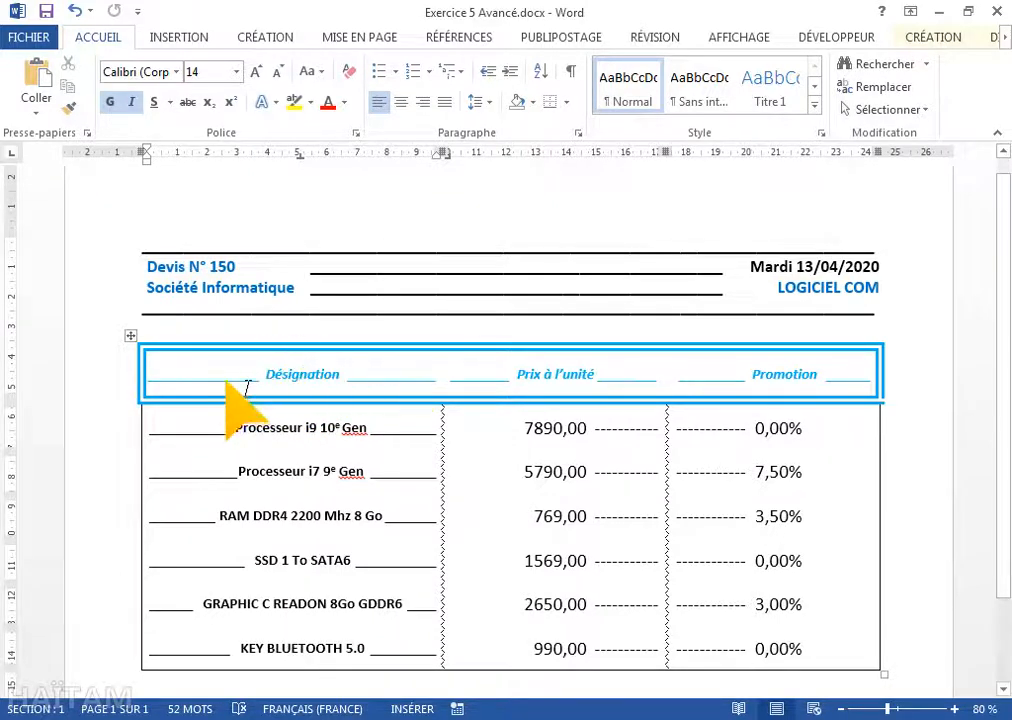
{"action": "left_click", "coordinate": [305, 375]}
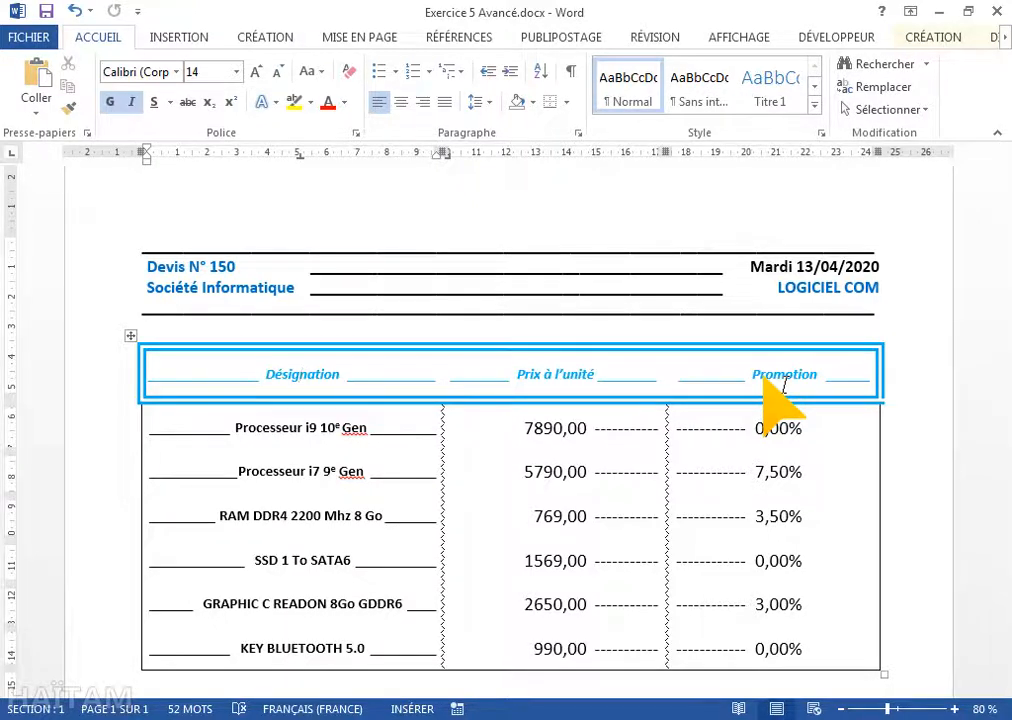
Step: Back in Exercice 5.docx, give the lines from "Désignation" to "KEY BLUETOOTH" centred tab stops at about 11.5 cm and 24 cm
{"action": "left_click", "coordinate": [306, 719]}
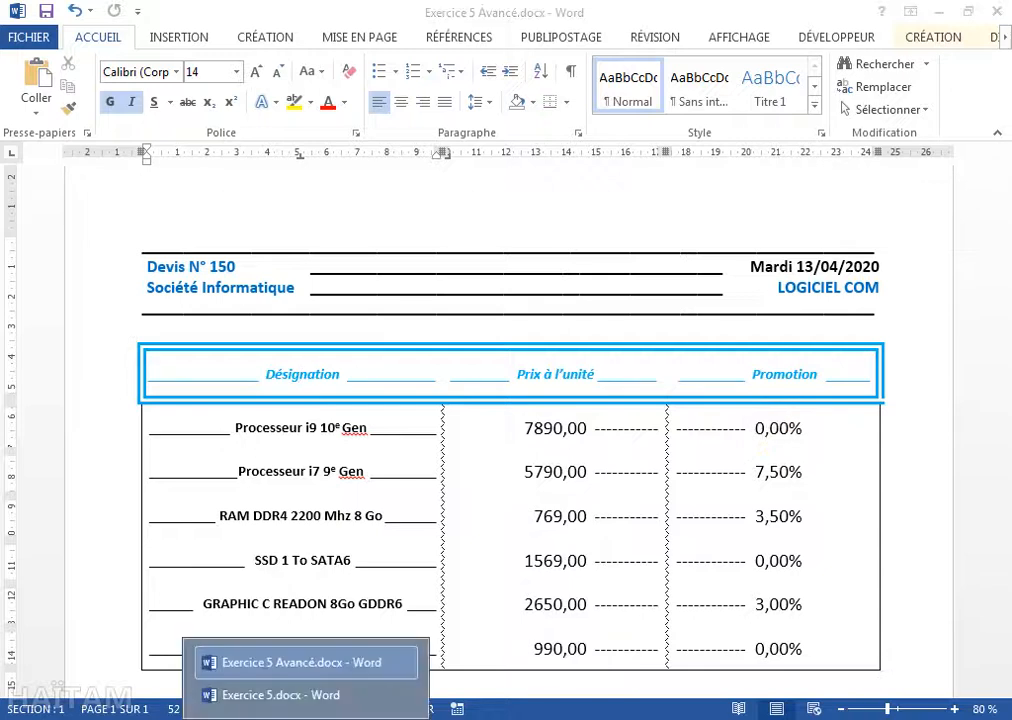
{"action": "left_click", "coordinate": [262, 695]}
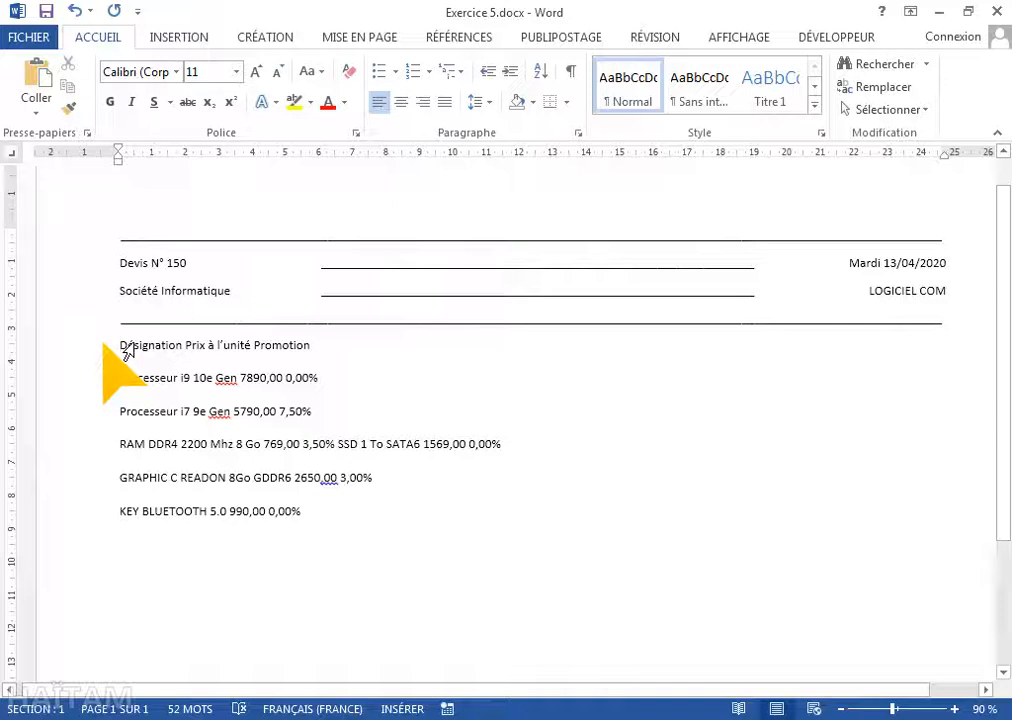
{"action": "left_click_drag", "start_coordinate": [124, 350], "coordinate": [129, 521]}
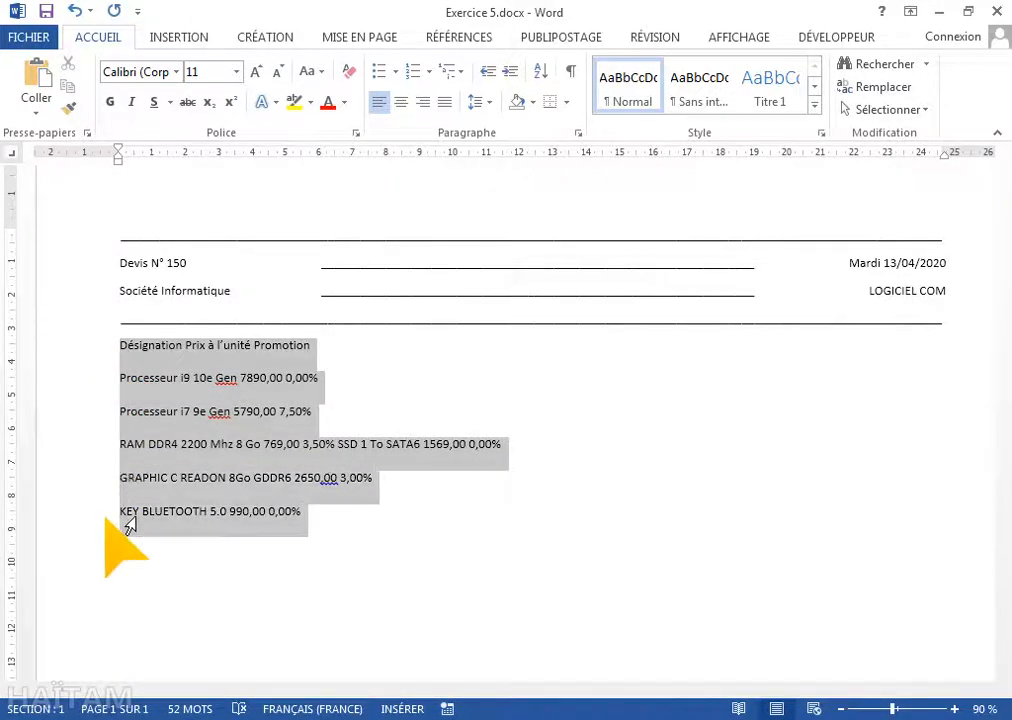
{"action": "left_click", "coordinate": [10, 153]}
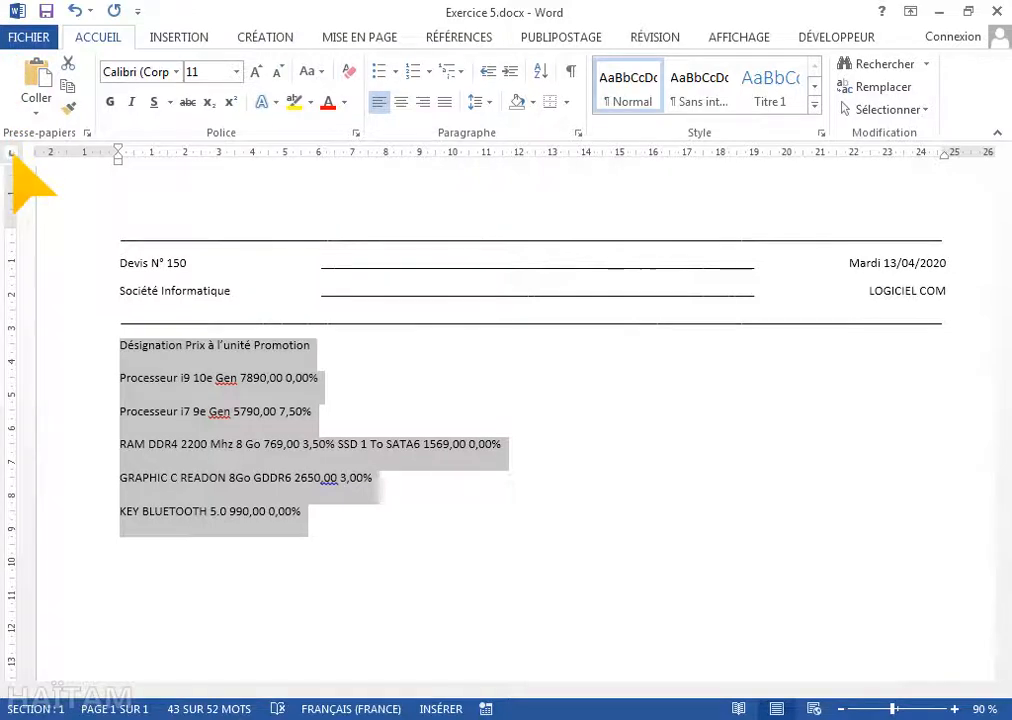
{"action": "left_click", "coordinate": [12, 153]}
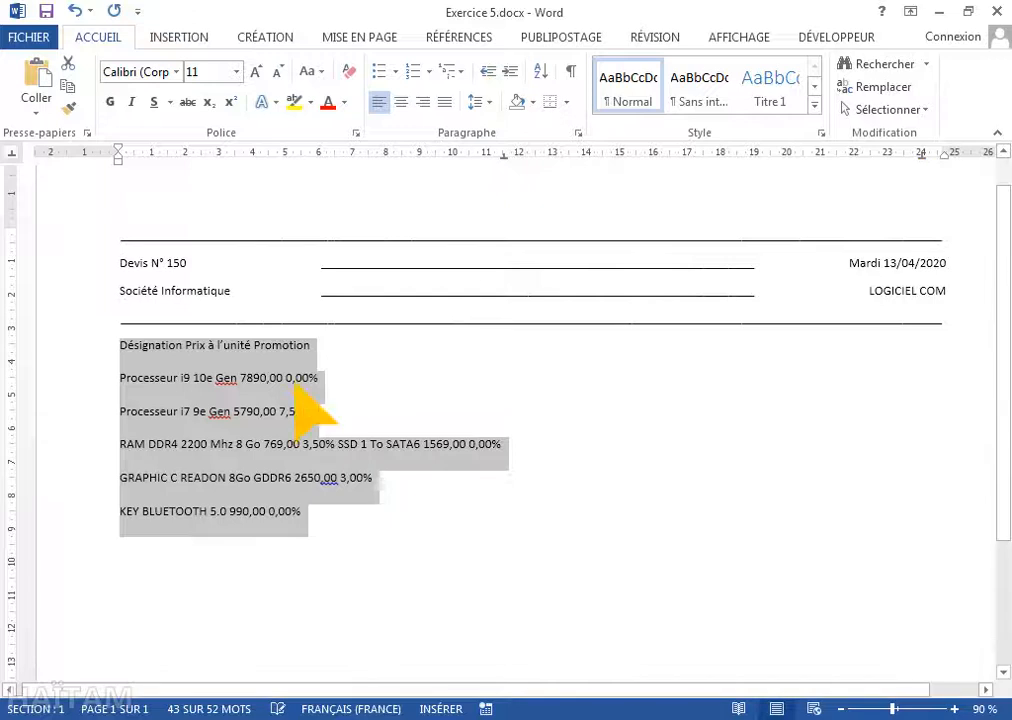
Step: Insert tabs before the second and third entries of the heading line and the Processeur i9 line to align them on the centred stops
{"action": "left_click", "coordinate": [186, 346]}
{"action": "key", "text": "Tab"}
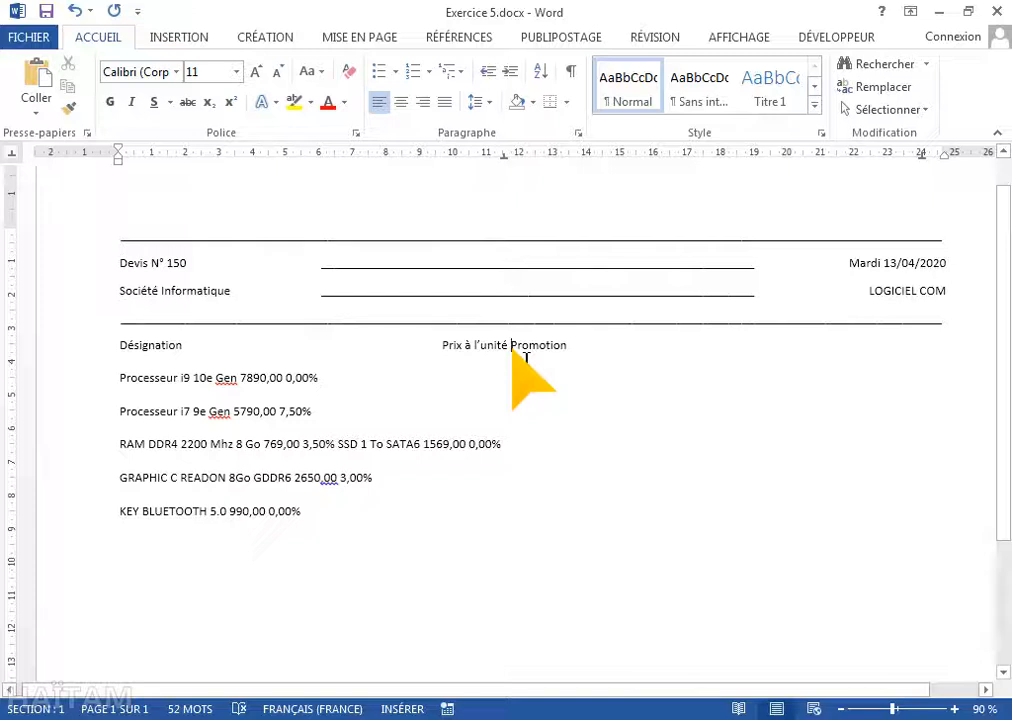
{"action": "key", "text": "Tab"}
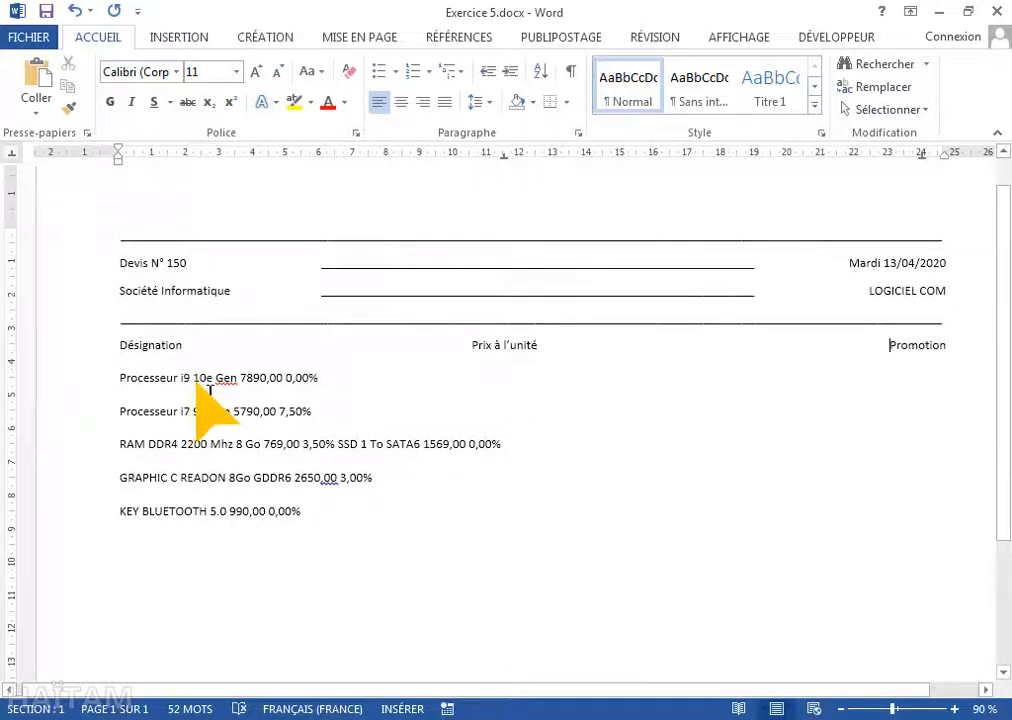
{"action": "left_click", "coordinate": [242, 381]}
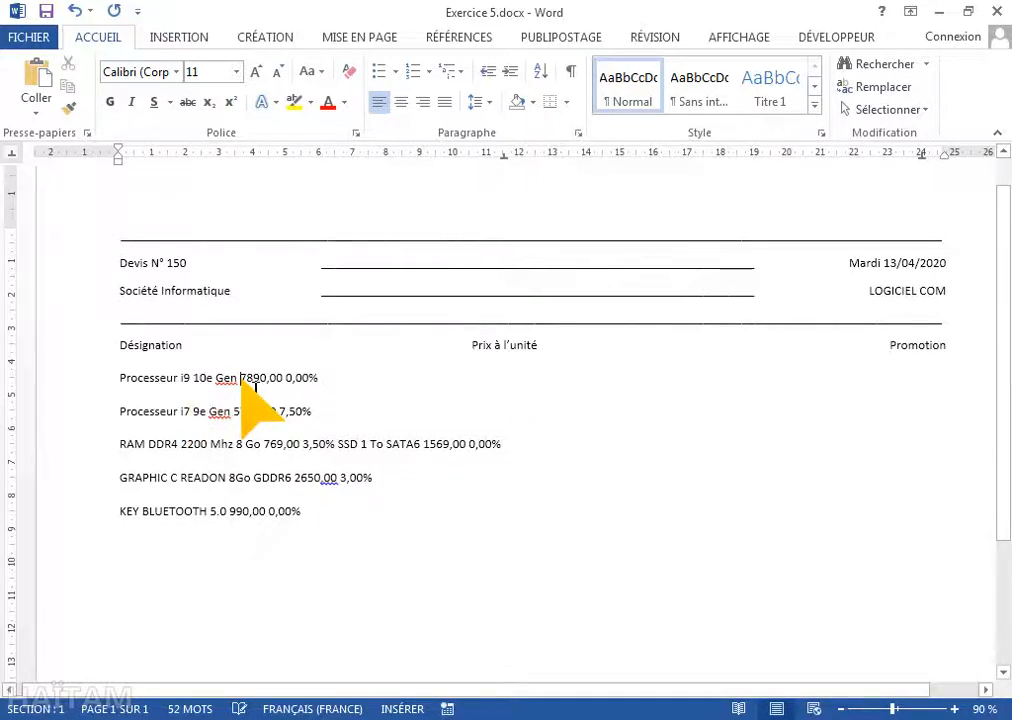
{"action": "key", "text": "Tab"}
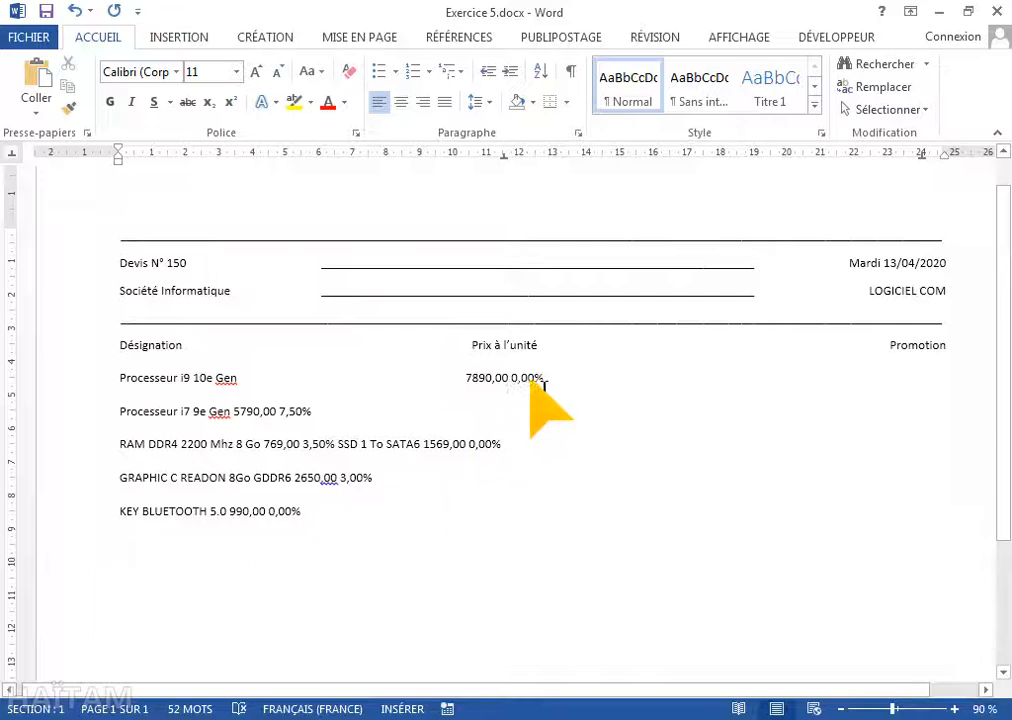
{"action": "left_click", "coordinate": [513, 381]}
{"action": "key", "text": "Tab"}
Step: Insert tabs before the price and the promotion rate on the Processeur i7 and RAM DDR4 lines
{"action": "left_click", "coordinate": [233, 411]}
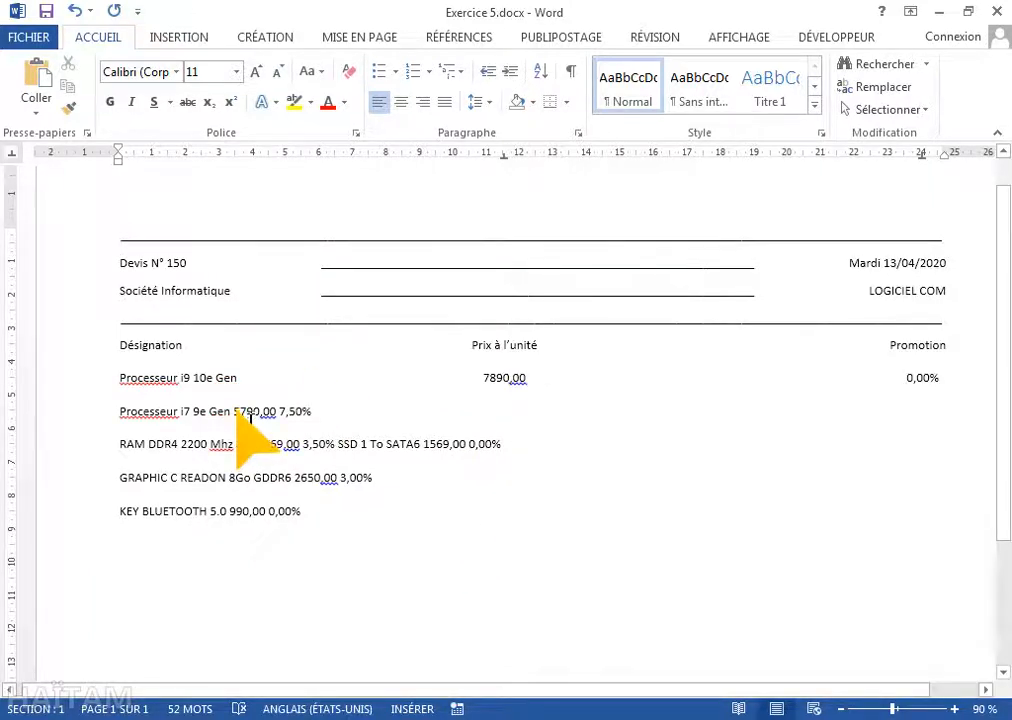
{"action": "key", "text": "Tab"}
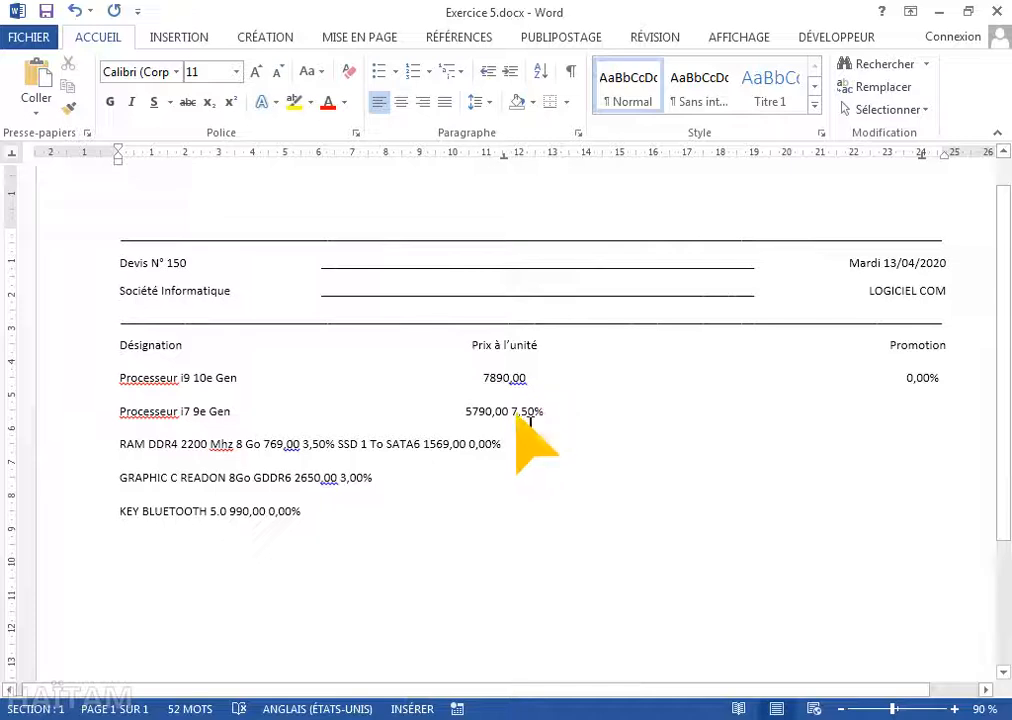
{"action": "left_click", "coordinate": [521, 413]}
{"action": "key", "text": "Tab"}
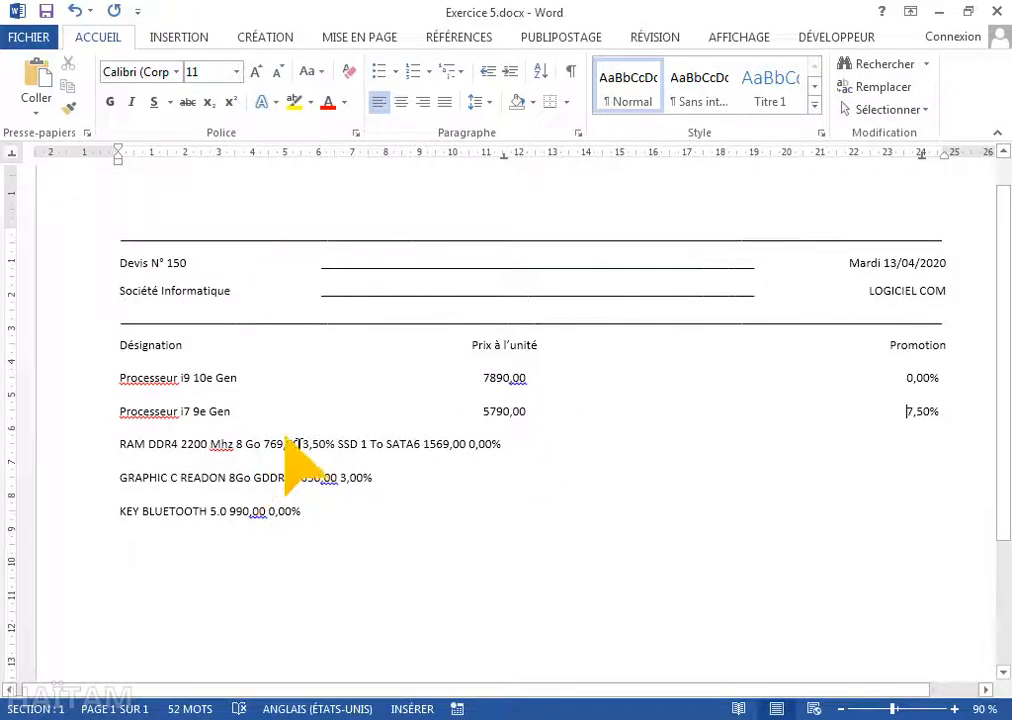
{"action": "left_click", "coordinate": [265, 445]}
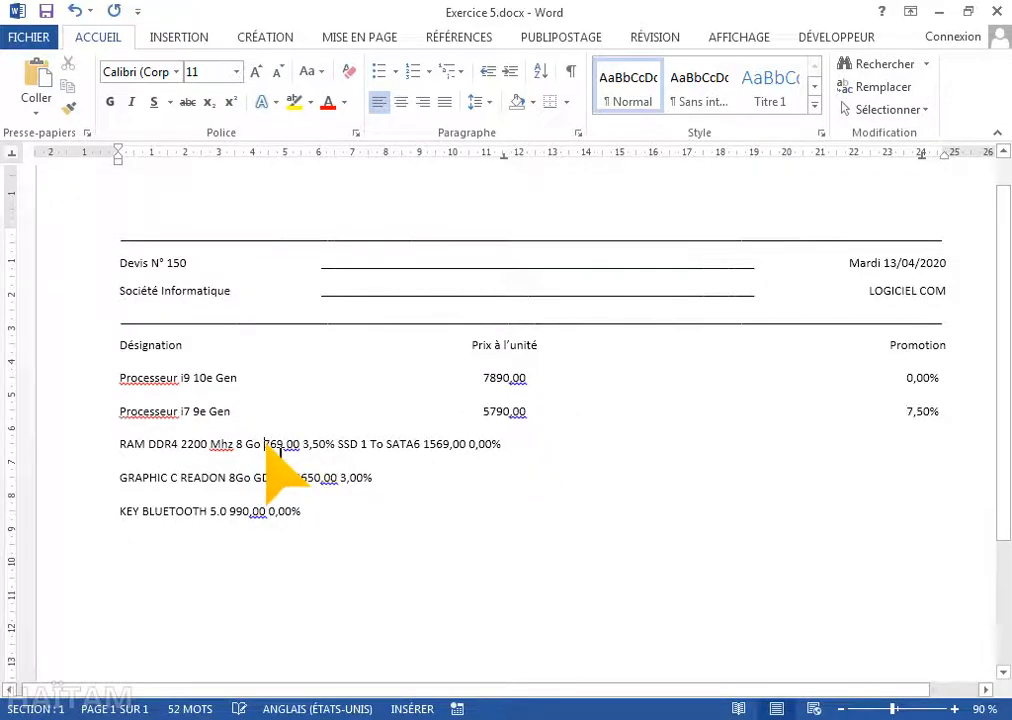
{"action": "key", "text": "Tab"}
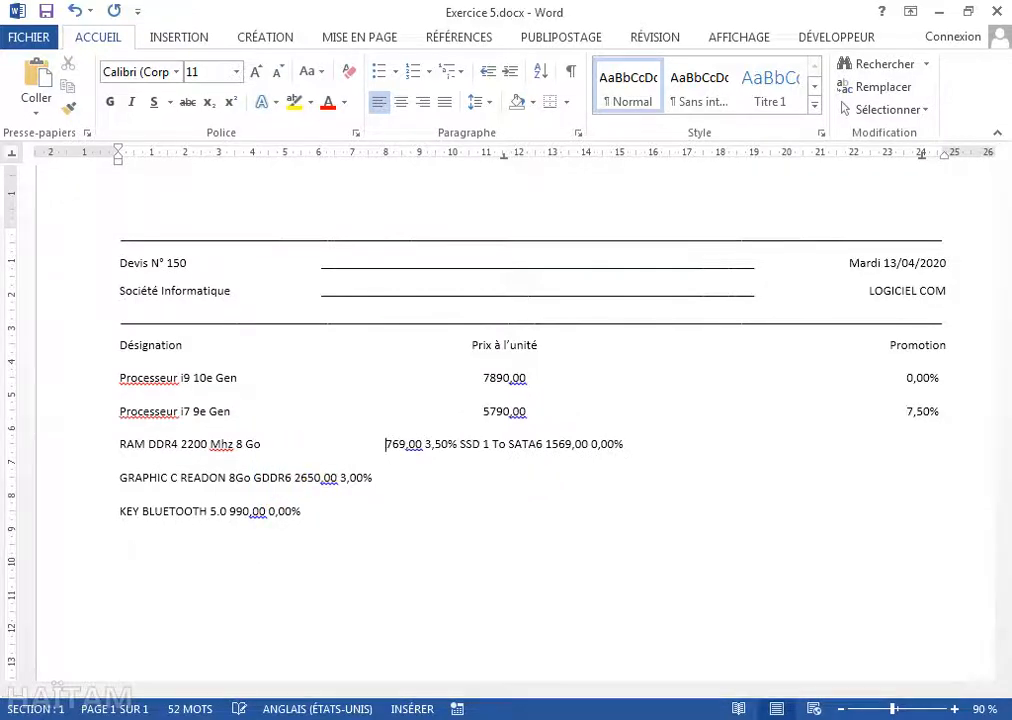
{"action": "left_click", "coordinate": [426, 445]}
{"action": "key", "text": "Tab"}
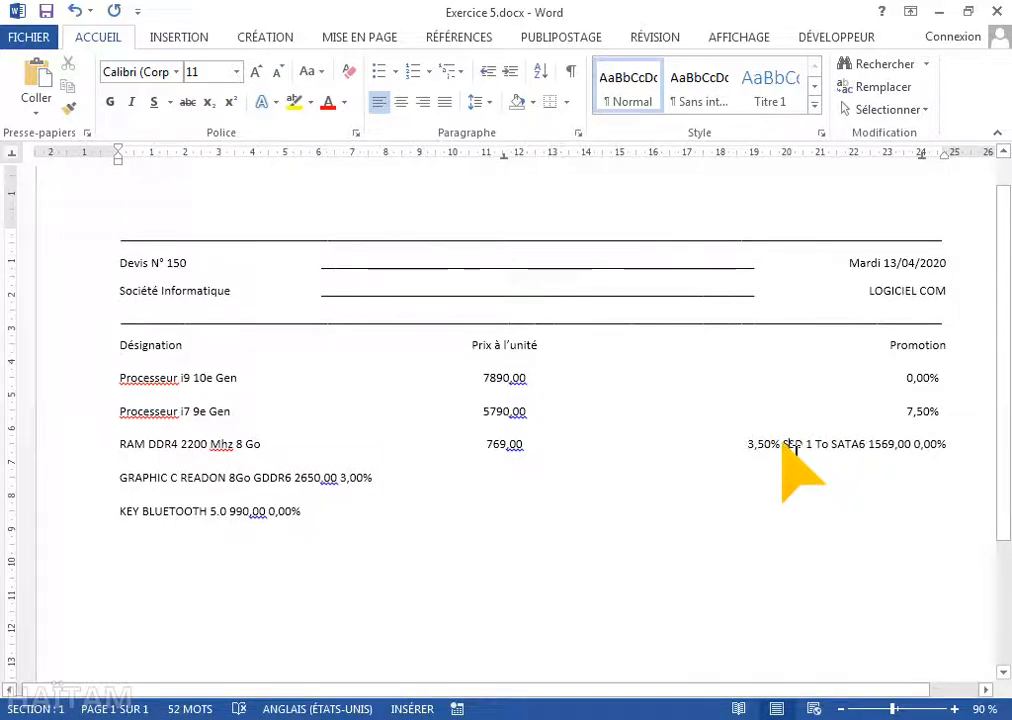
Step: Split "SSD 1 To SATA6" onto its own line below the RAM line and insert tabs before its price and promotion rate
{"action": "double_click", "coordinate": [796, 450]}
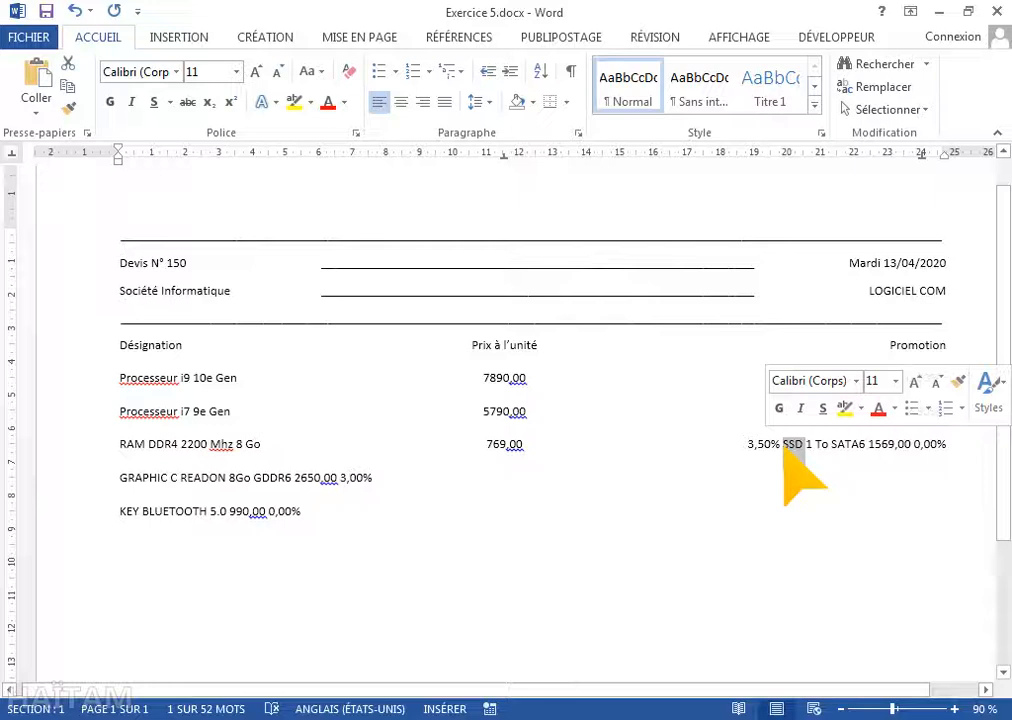
{"action": "key", "text": "Left"}
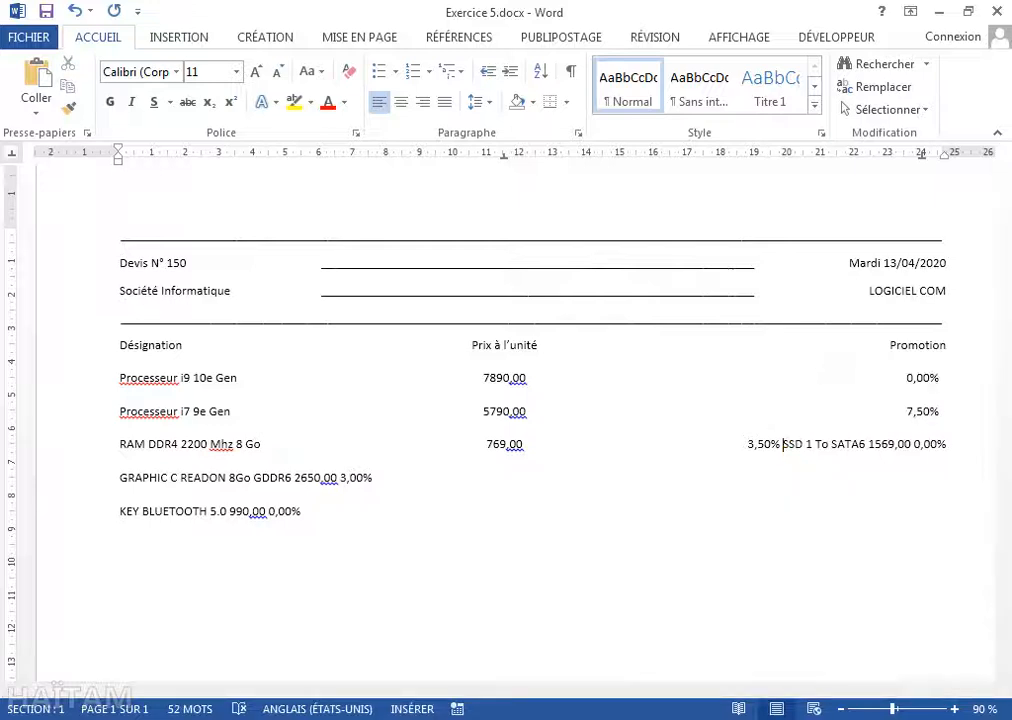
{"action": "key", "text": "Return"}
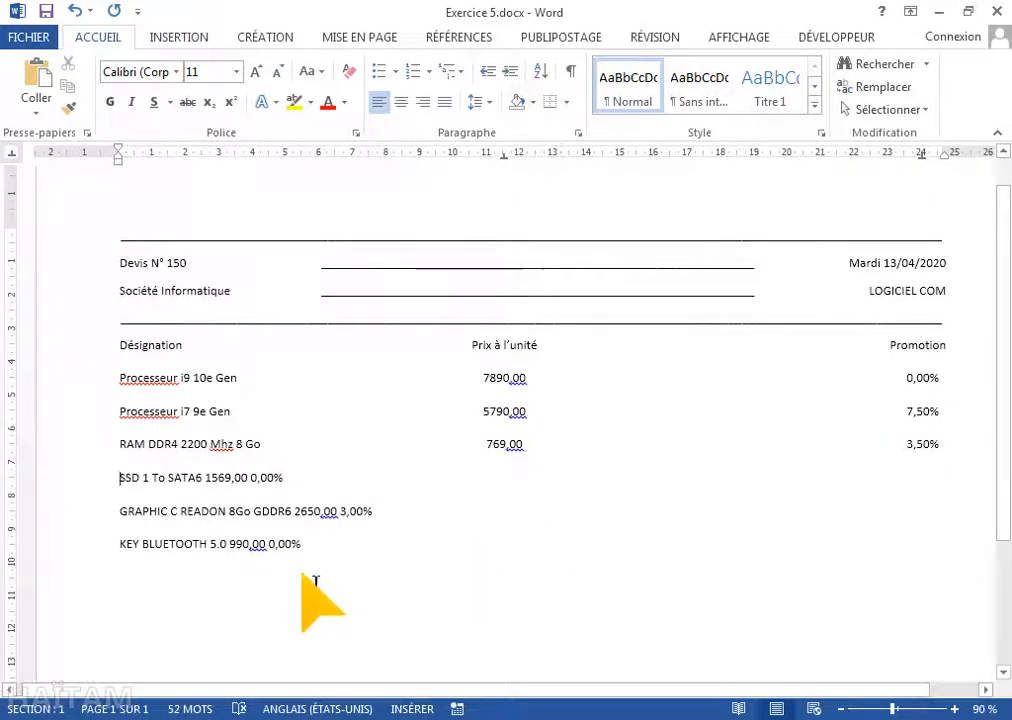
{"action": "left_click", "coordinate": [206, 478]}
{"action": "key", "text": "Tab"}
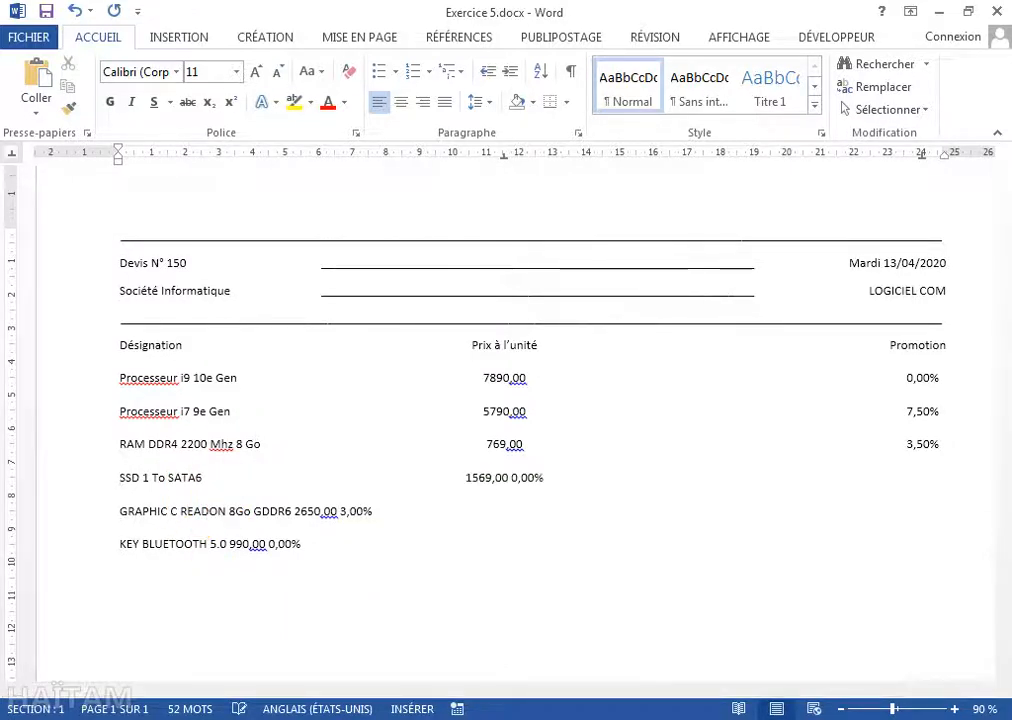
{"action": "left_click", "coordinate": [513, 479]}
{"action": "key", "text": "Tab"}
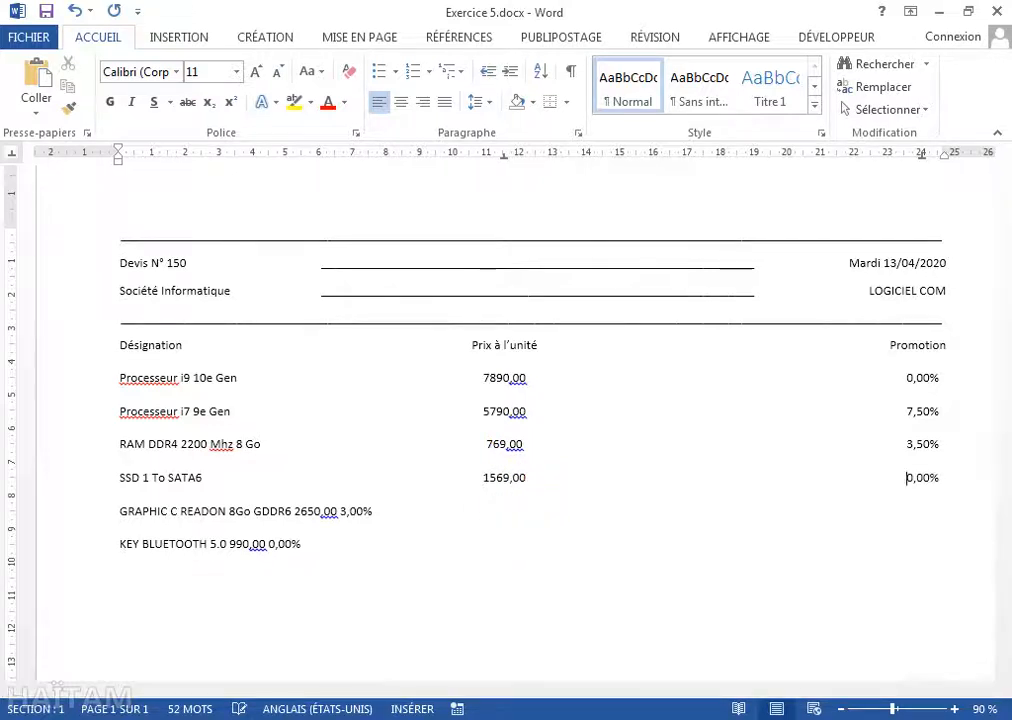
Step: Insert tabs before the price and the promotion rate on the GRAPHIC C READON and KEY BLUETOOTH lines
{"action": "left_click", "coordinate": [295, 512]}
{"action": "key", "text": "Tab"}
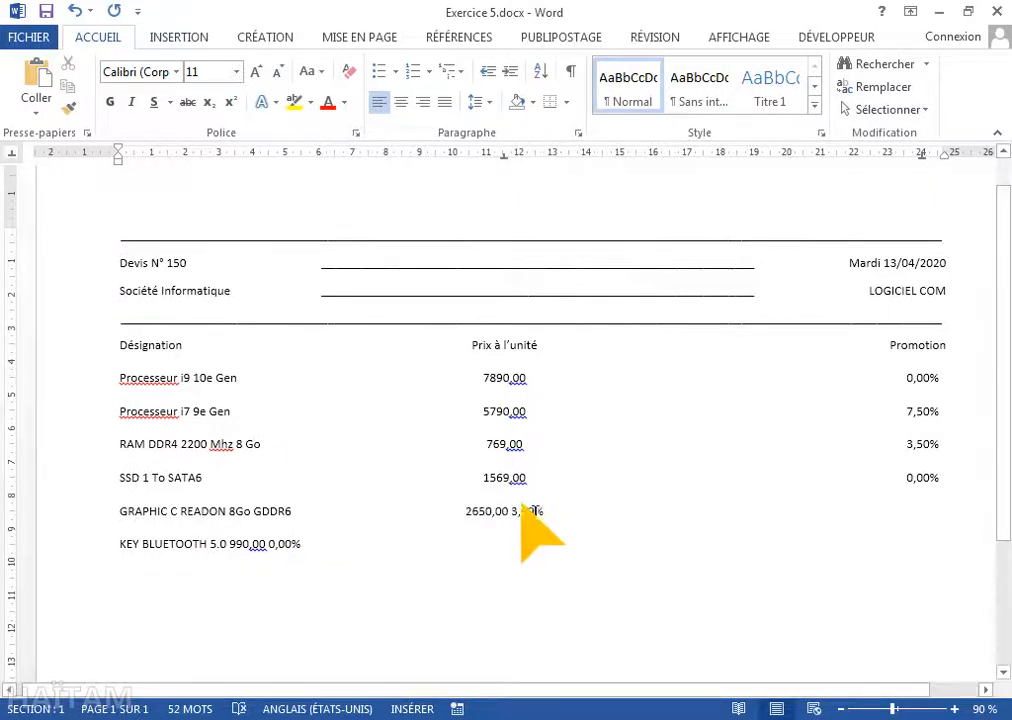
{"action": "left_click", "coordinate": [514, 511]}
{"action": "key", "text": "Tab"}
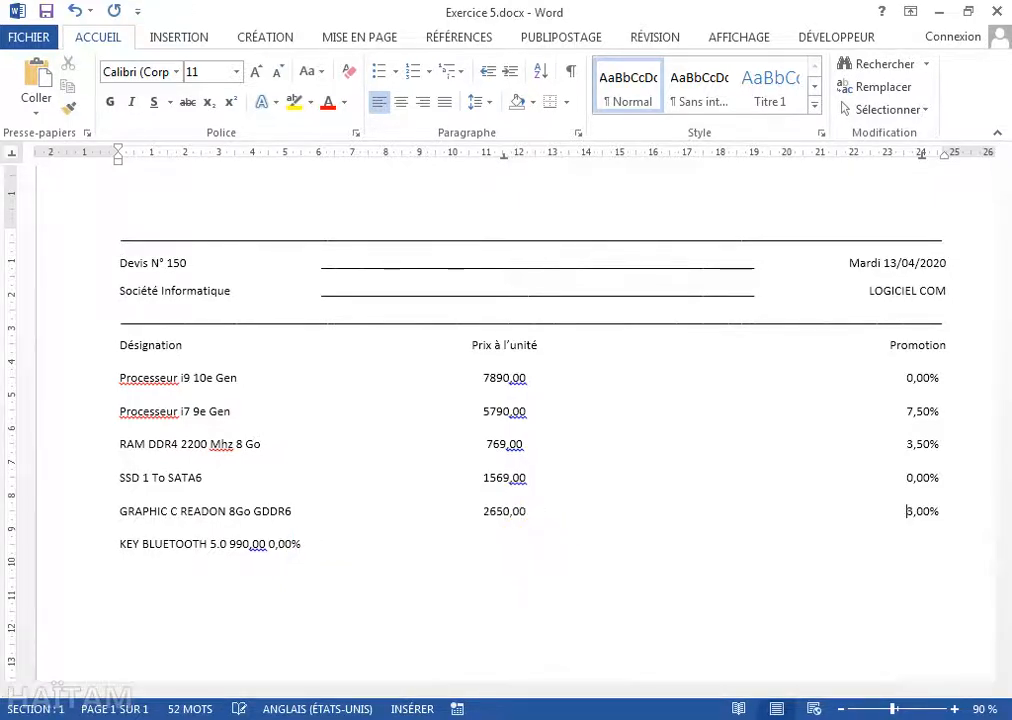
{"action": "left_click", "coordinate": [232, 548]}
{"action": "key", "text": "Tab"}
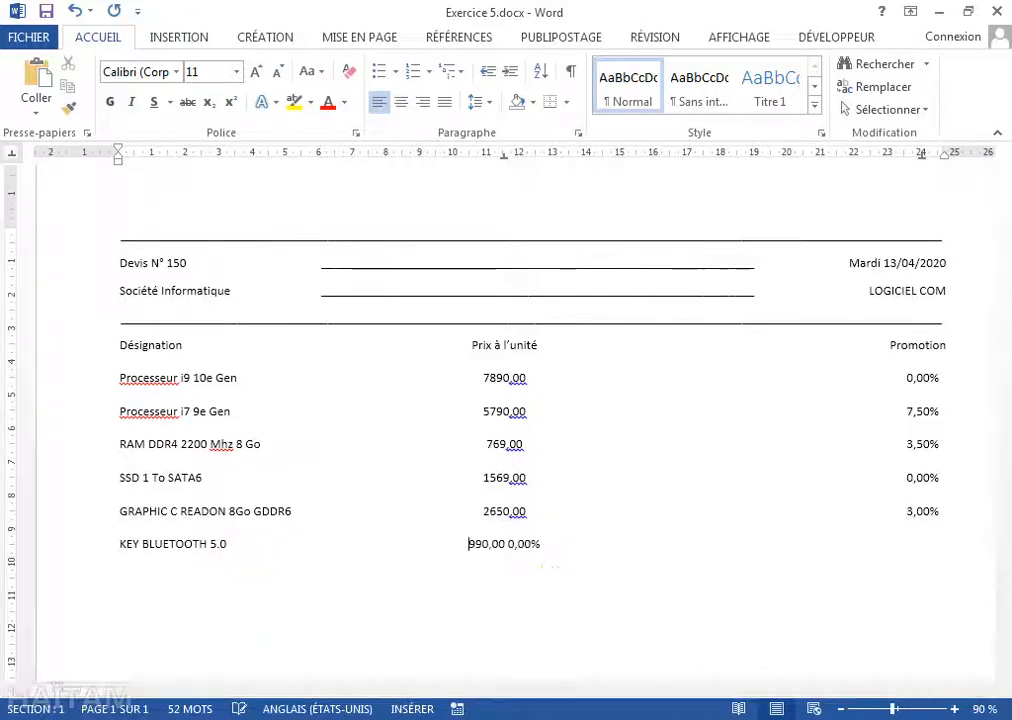
{"action": "left_click", "coordinate": [508, 545]}
{"action": "key", "text": "Tab"}
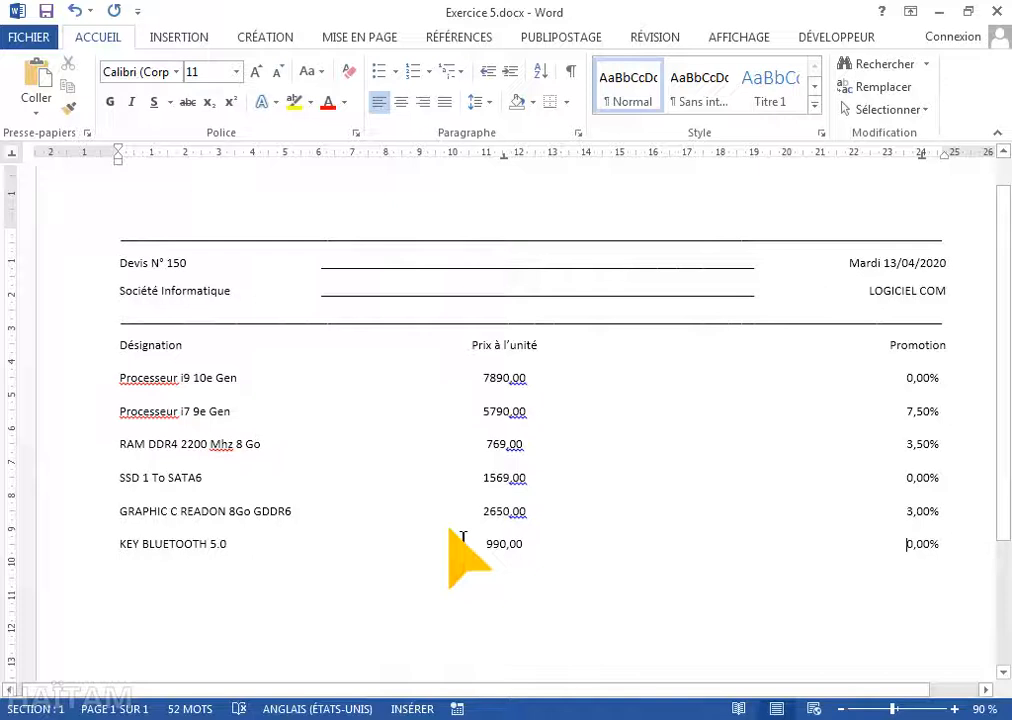
Step: Add an empty line above "Désignation" and convert the lines from there to "KEY BLUETOOTH" into a three-column table separated at the tabs
{"action": "left_click", "coordinate": [120, 345]}
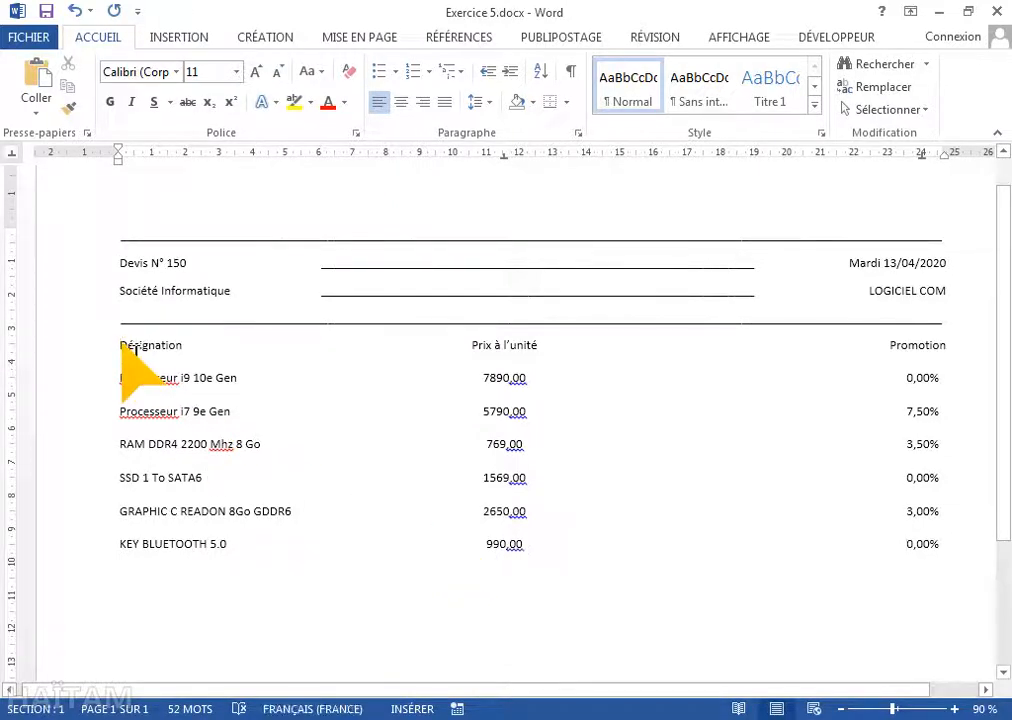
{"action": "key", "text": "Return"}
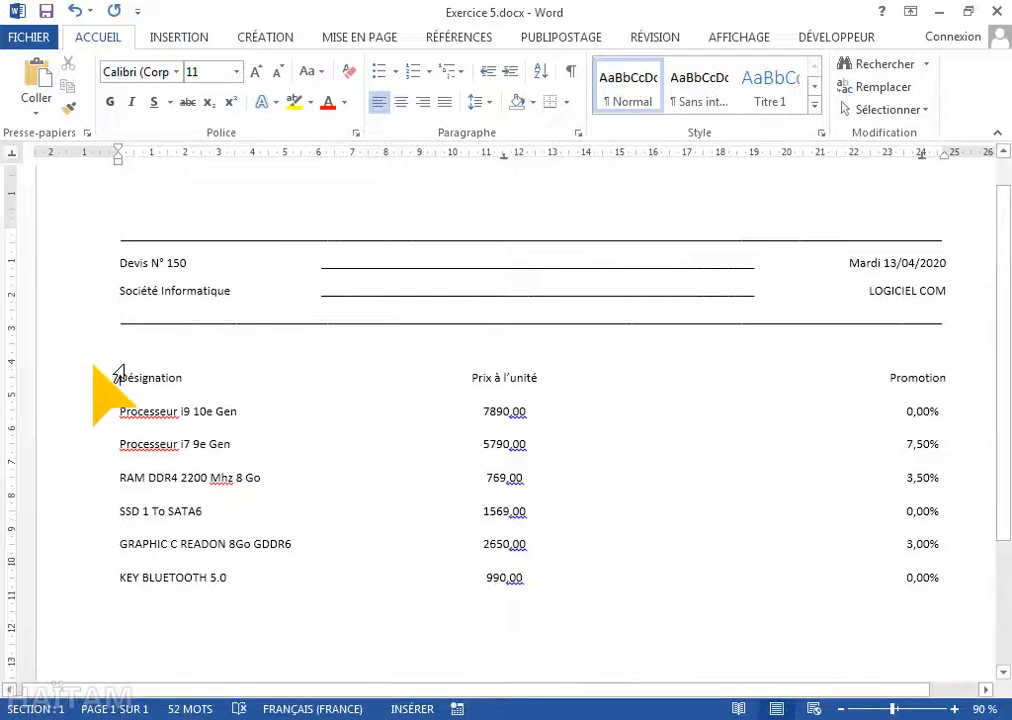
{"action": "left_click_drag", "start_coordinate": [112, 388], "coordinate": [120, 600]}
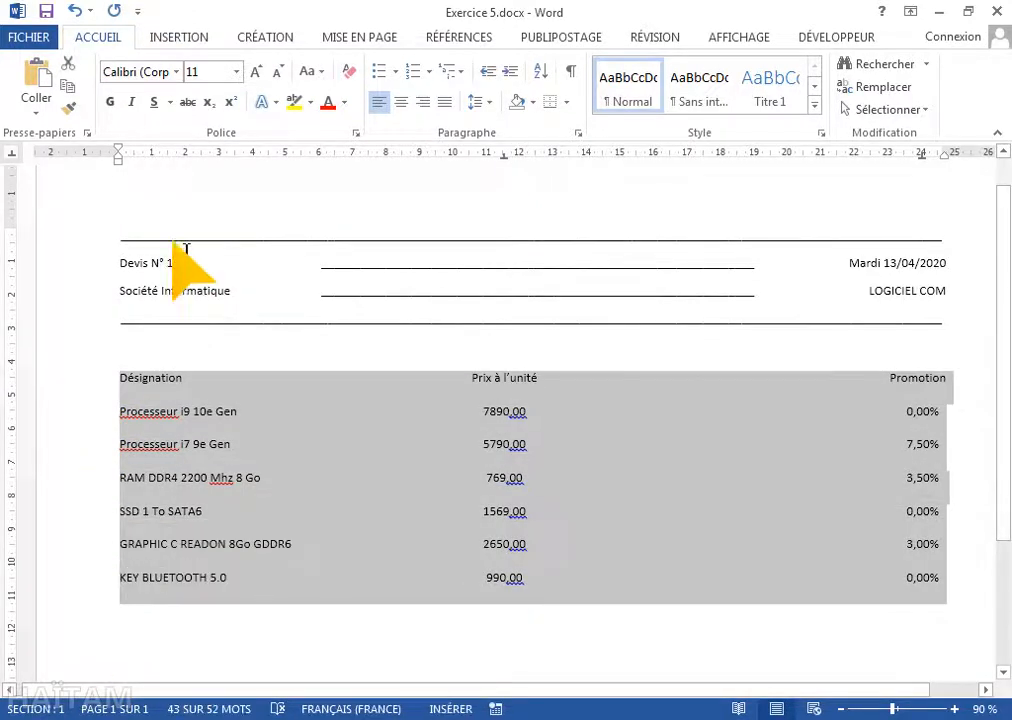
{"action": "left_click", "coordinate": [177, 42]}
{"action": "left_click", "coordinate": [72, 105]}
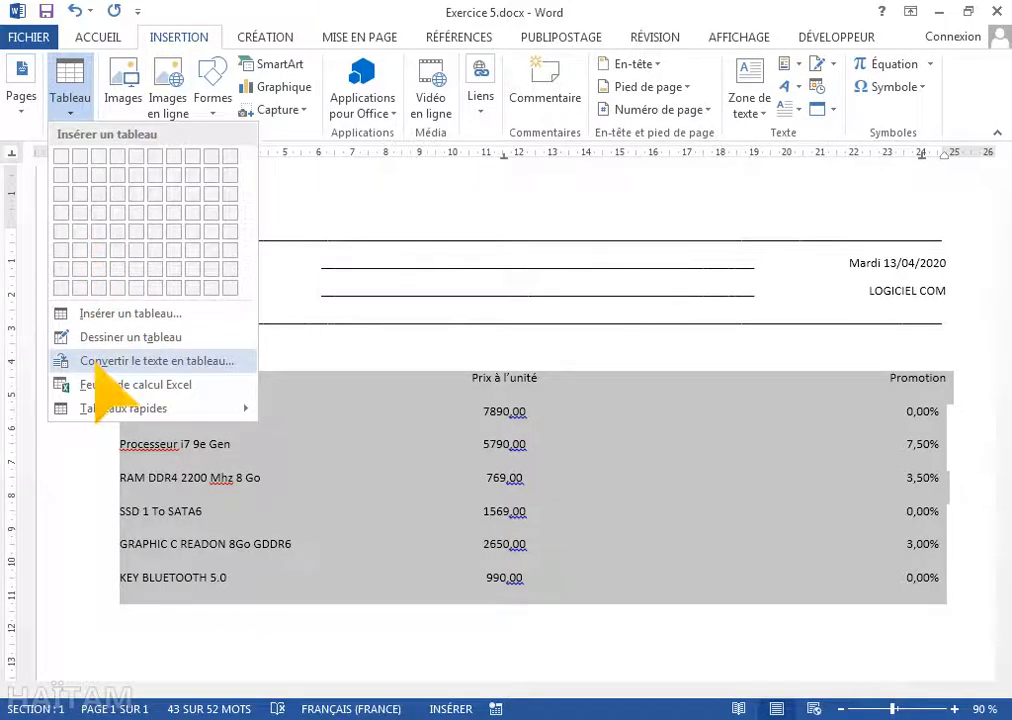
{"action": "left_click", "coordinate": [245, 361]}
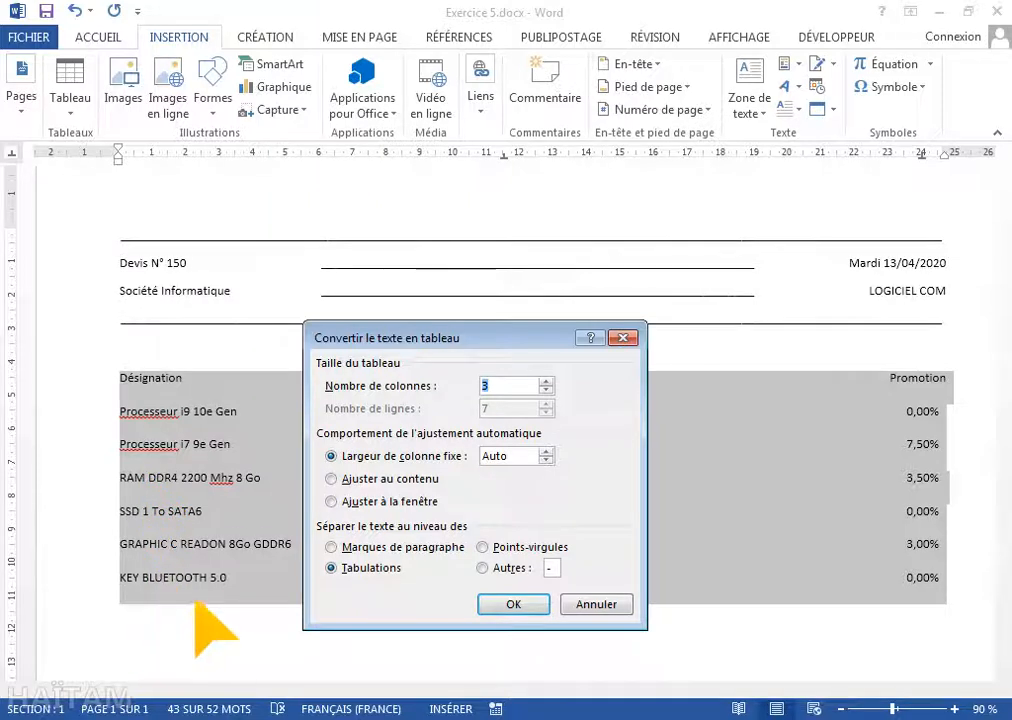
{"action": "left_click", "coordinate": [331, 567]}
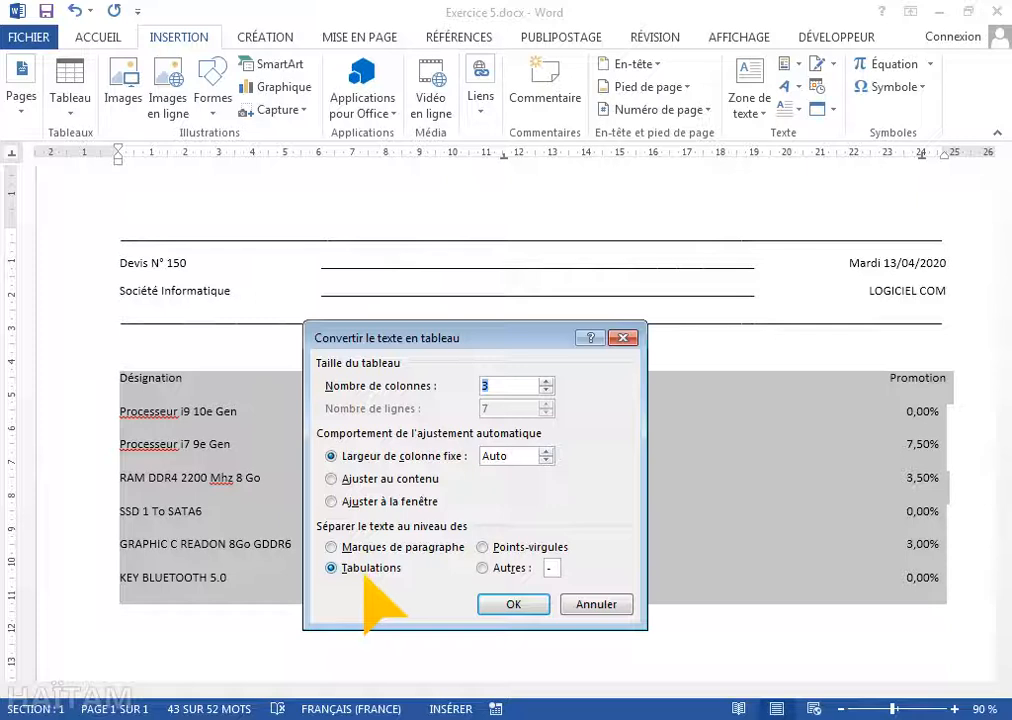
{"action": "left_click", "coordinate": [495, 604]}
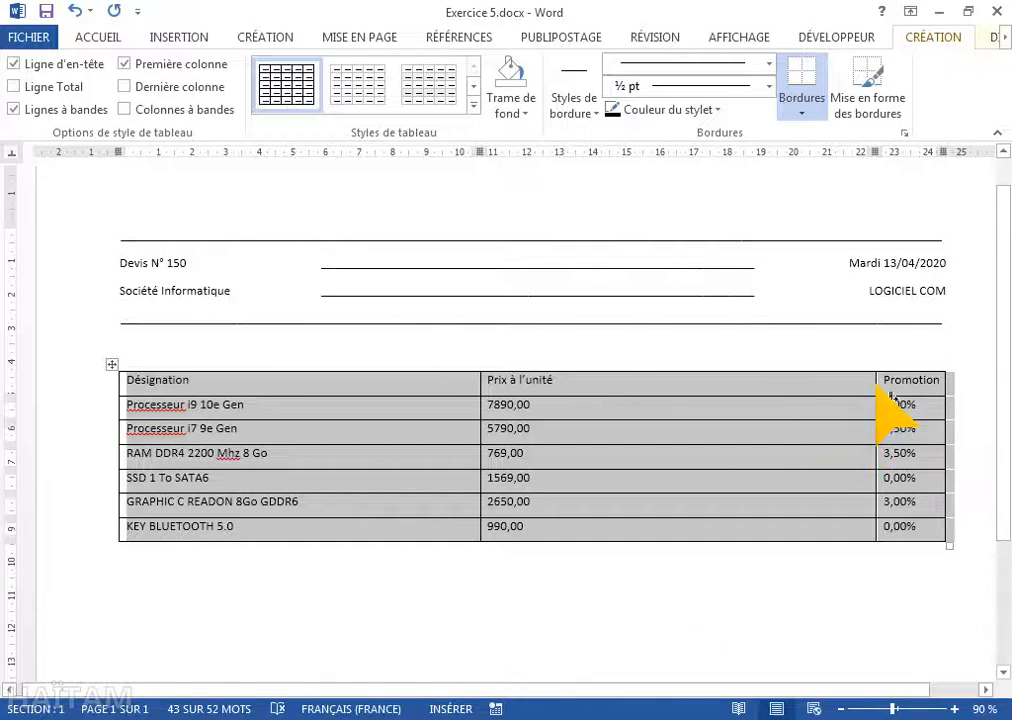
Step: Widen the table's Promotion column, then distribute all three columns evenly
{"action": "left_click_drag", "start_coordinate": [878, 398], "coordinate": [730, 400]}
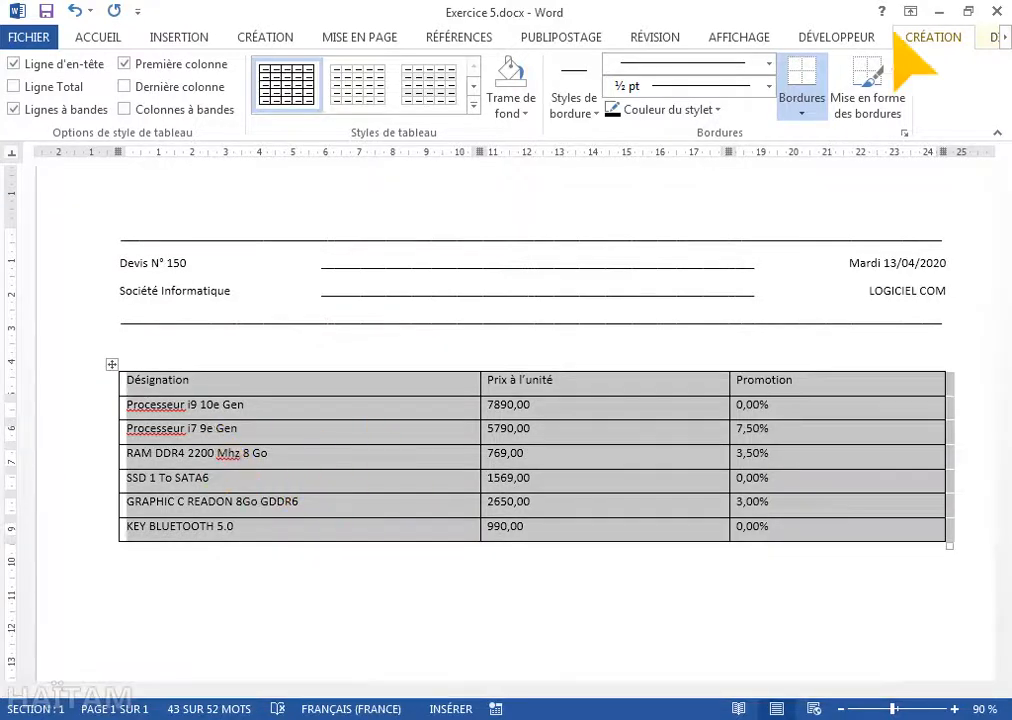
{"action": "left_click", "coordinate": [1004, 37]}
{"action": "left_click", "coordinate": [1004, 37]}
{"action": "left_click", "coordinate": [1004, 37]}
{"action": "left_click", "coordinate": [930, 38]}
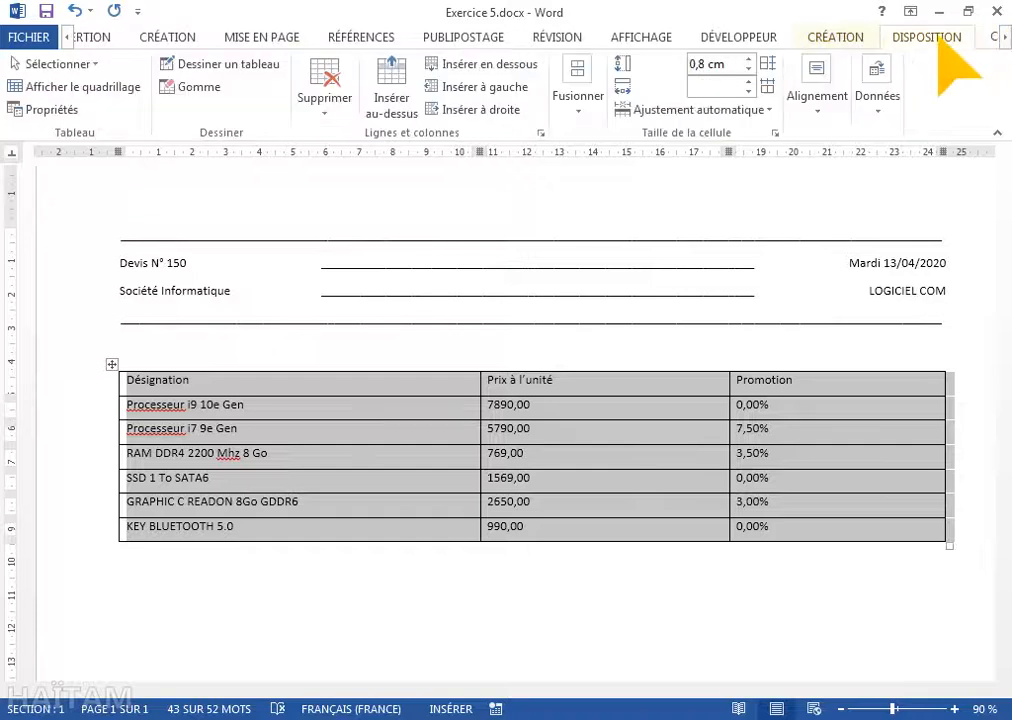
{"action": "left_click", "coordinate": [768, 90]}
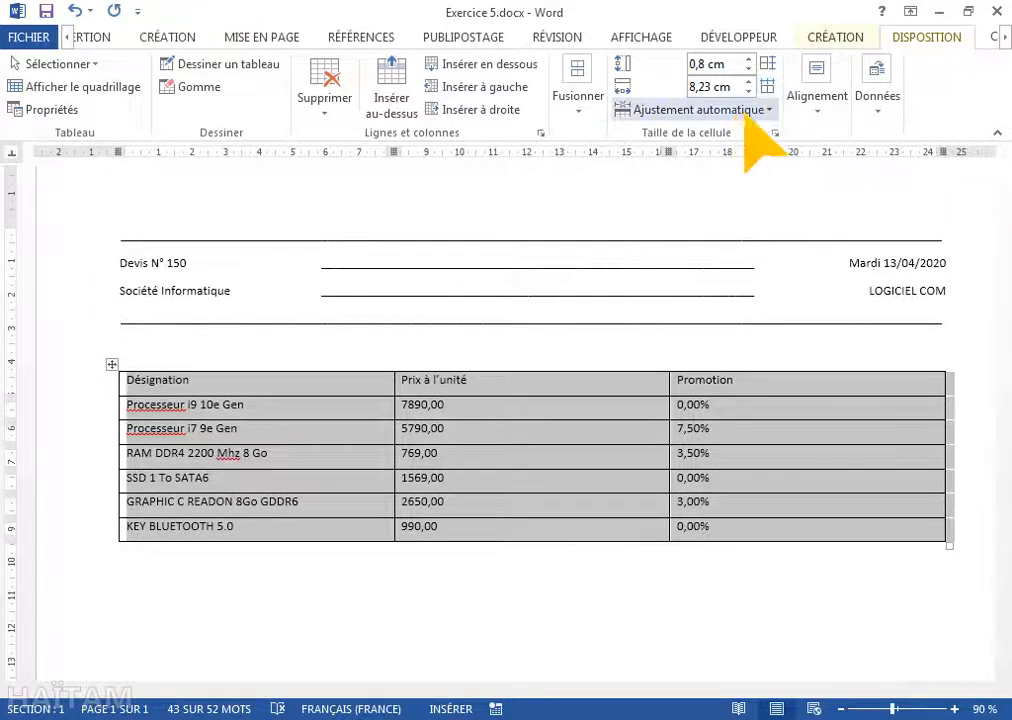
Step: Centre all table cell contents horizontally and vertically, and enlarge the table until cells are about 1.28 cm high and 8.15 cm wide
{"action": "left_click", "coordinate": [817, 100]}
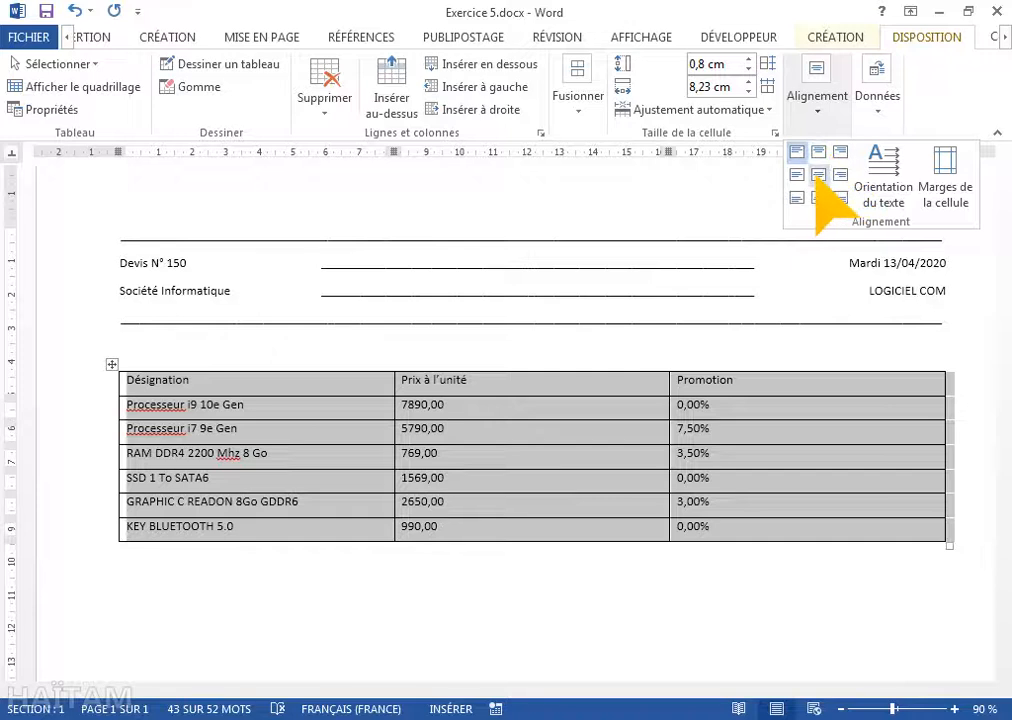
{"action": "left_click", "coordinate": [818, 174]}
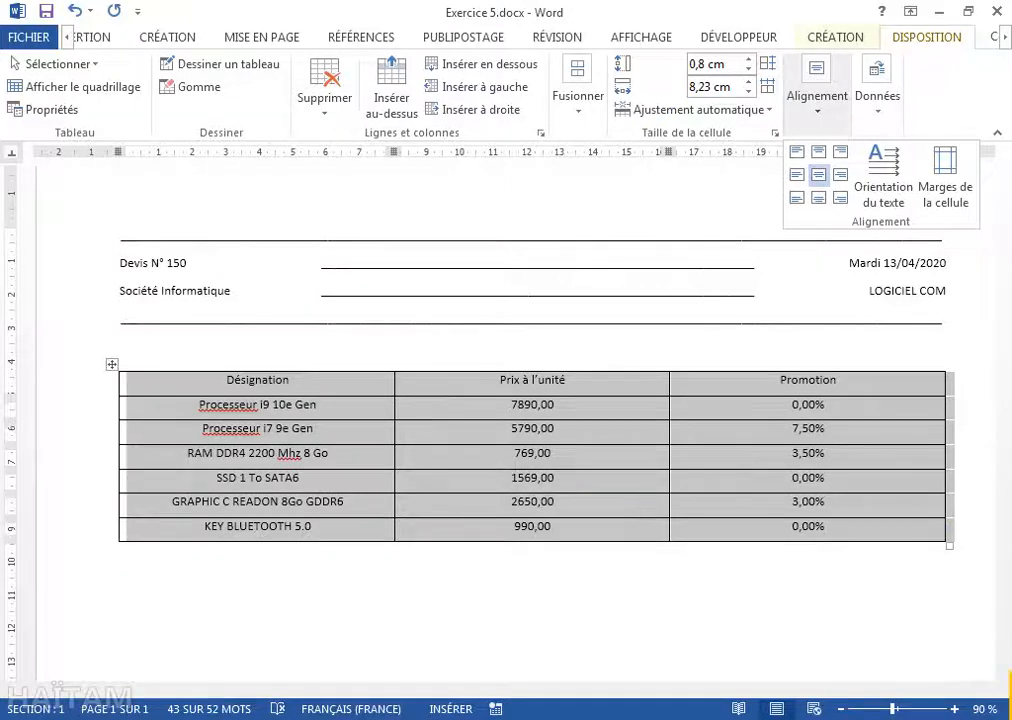
{"action": "scroll", "coordinate": [1000, 670], "scroll_direction": "down", "scroll_amount": 3}
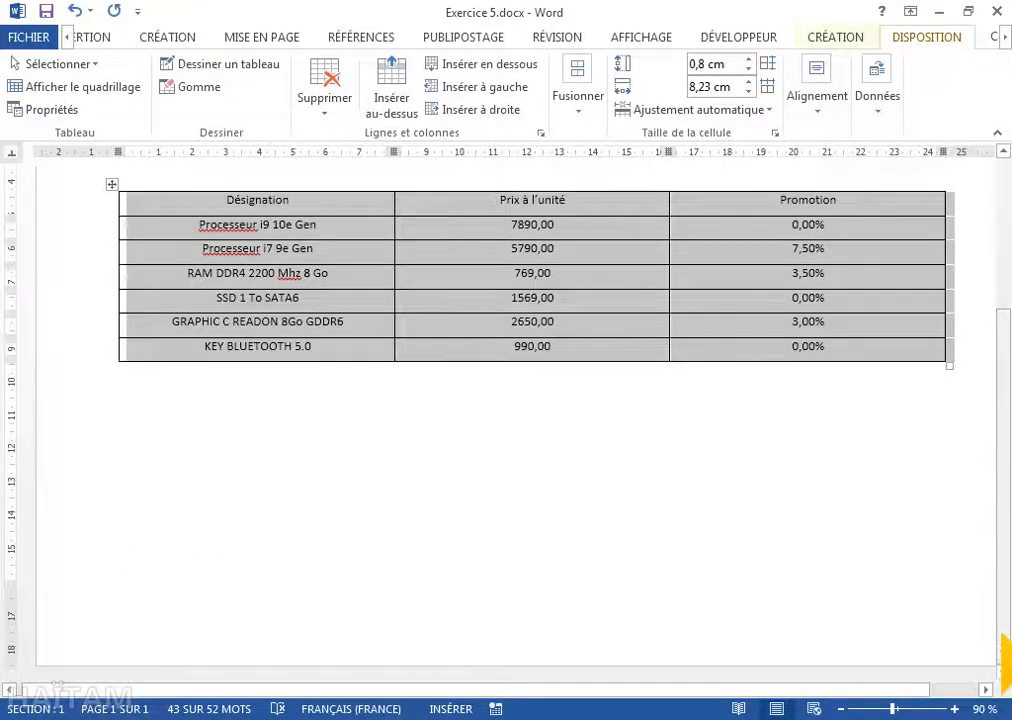
{"action": "scroll", "coordinate": [1003, 640], "scroll_direction": "up", "scroll_amount": 2}
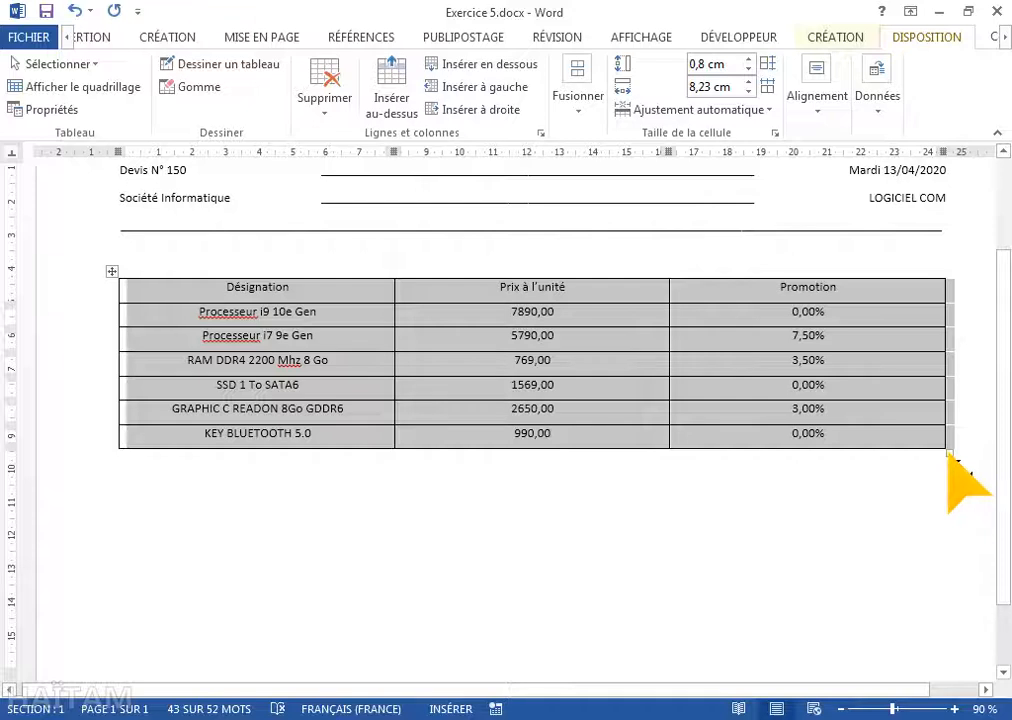
{"action": "left_click_drag", "start_coordinate": [958, 462], "coordinate": [942, 586]}
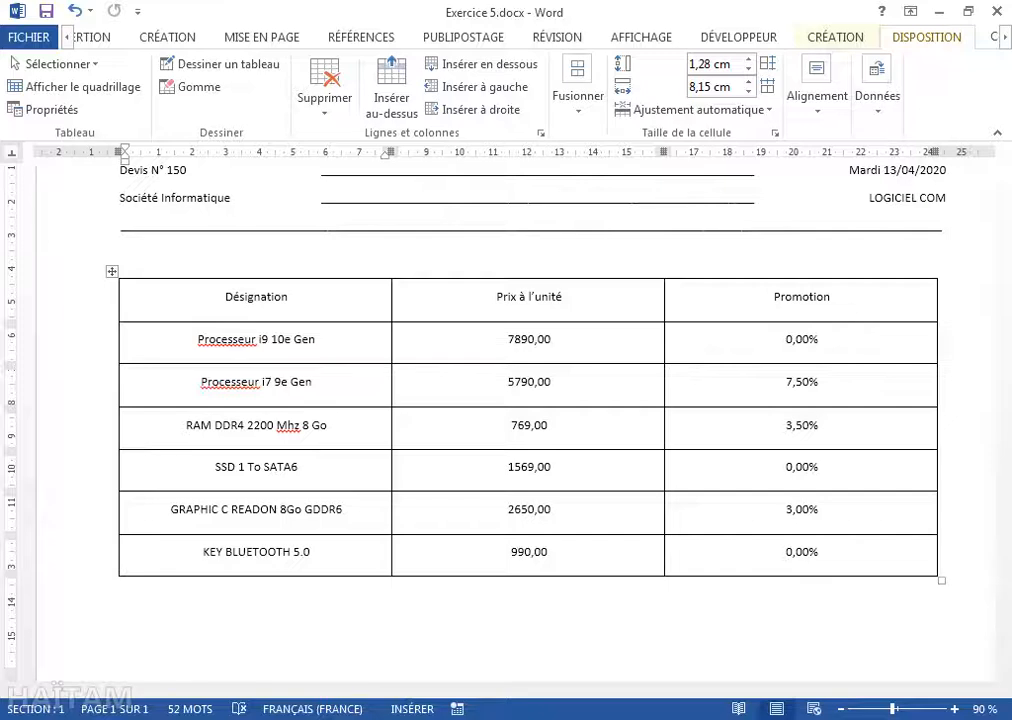
Step: Examine the tab stops of the price and promotion cells in the model Exercice 5 Avancé.docx, then return to Exercice 5.docx
{"action": "left_click", "coordinate": [310, 666]}
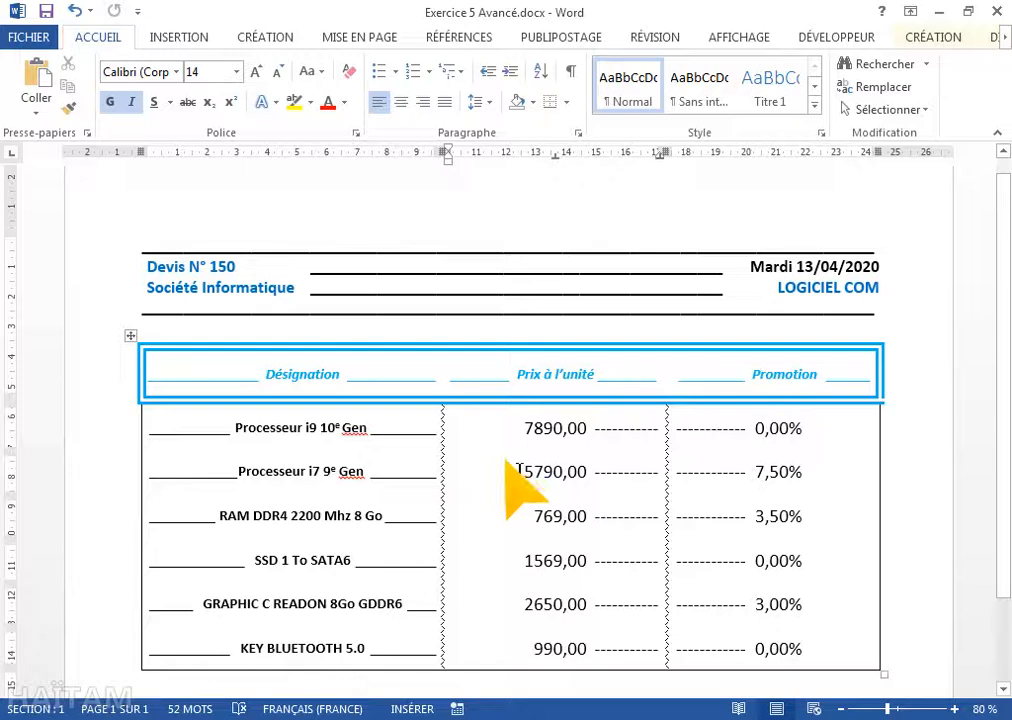
{"action": "left_click", "coordinate": [545, 432]}
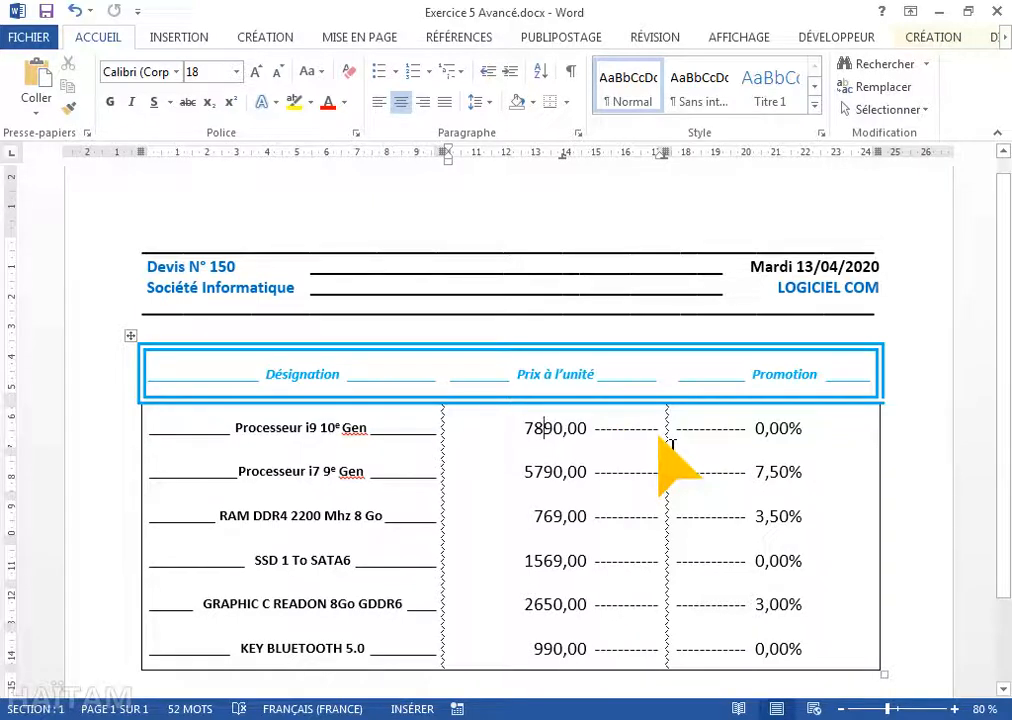
{"action": "left_click", "coordinate": [708, 441]}
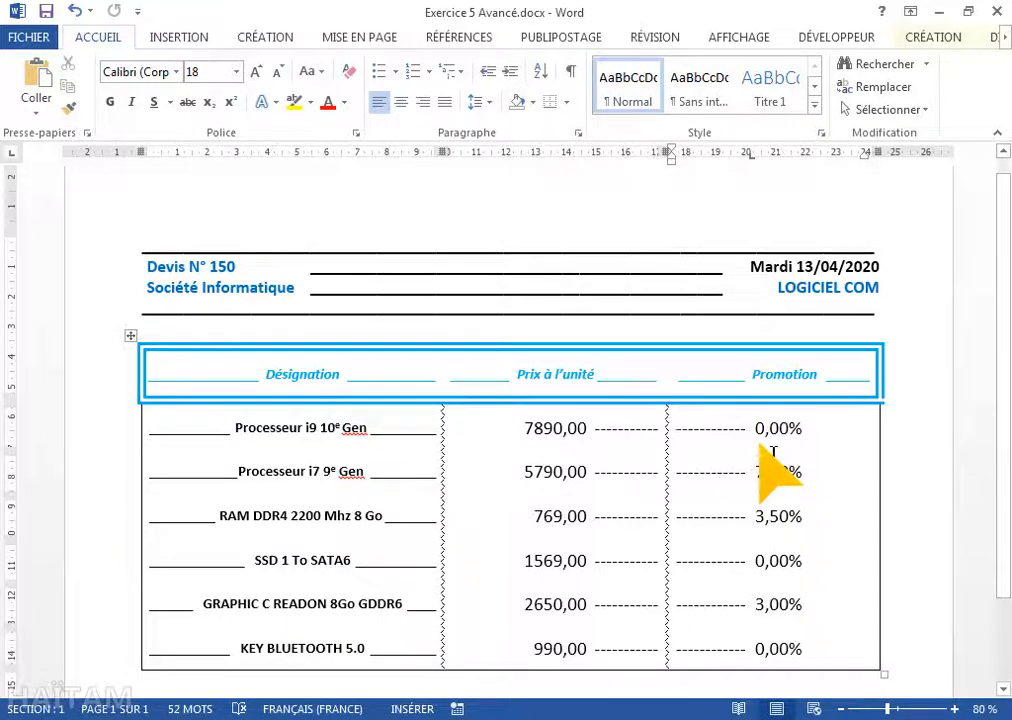
{"action": "left_click", "coordinate": [306, 719]}
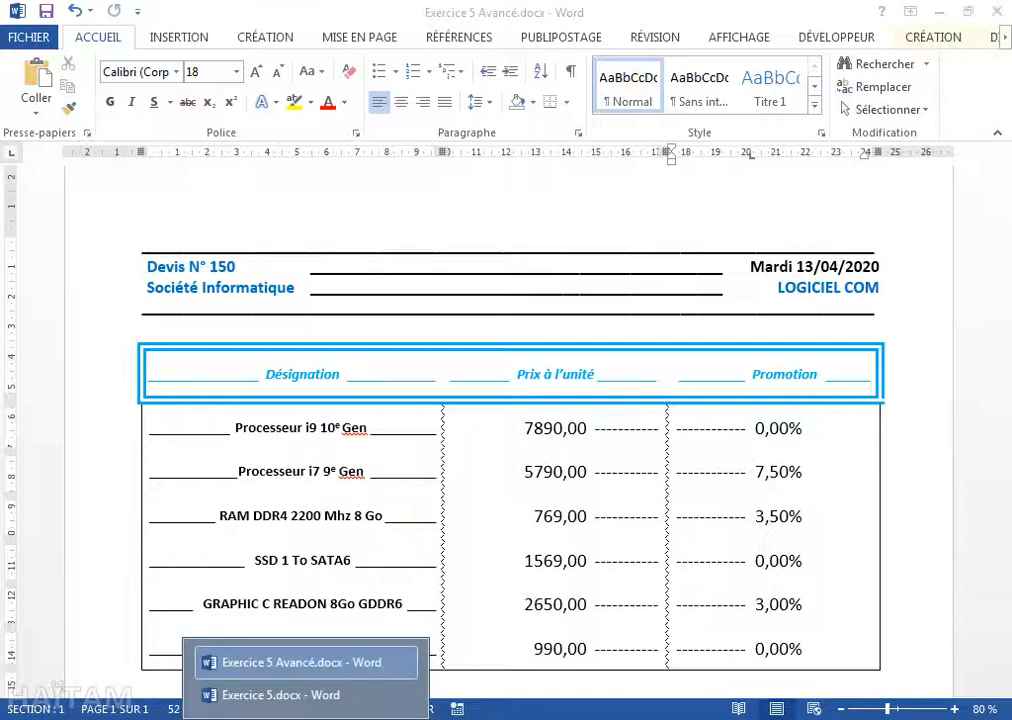
{"action": "left_click", "coordinate": [285, 695]}
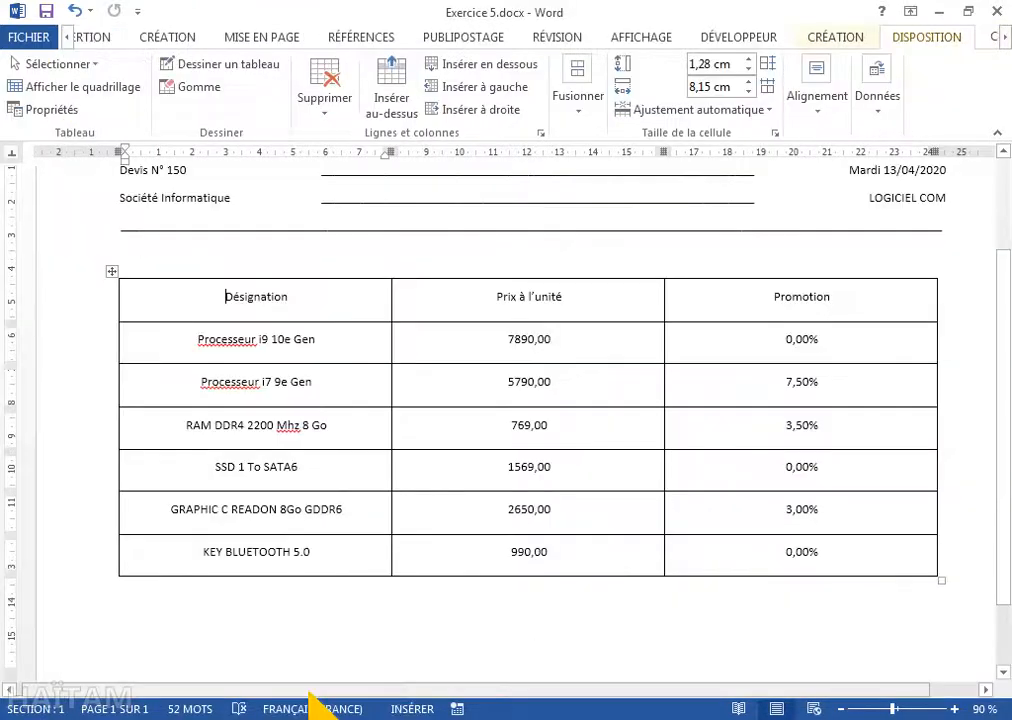
Step: Add centred tab stops at 3,96 cm and 7,45 cm to all cells of the Désignation column
{"action": "left_click_drag", "start_coordinate": [229, 296], "coordinate": [341, 573]}
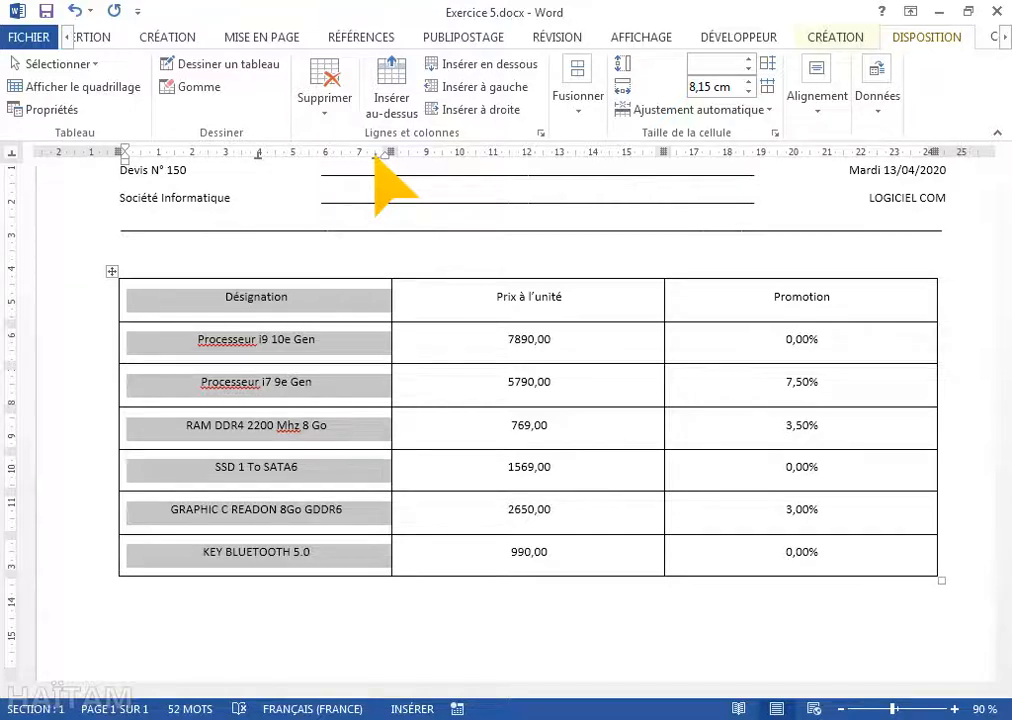
{"action": "left_click", "coordinate": [67, 38]}
{"action": "left_click", "coordinate": [67, 38]}
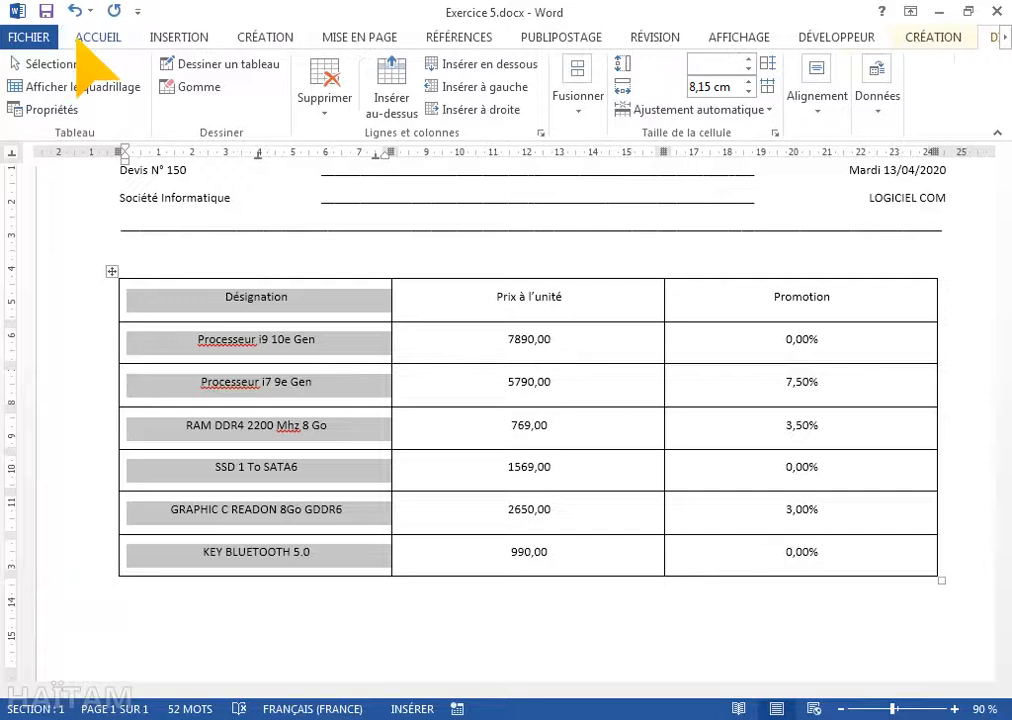
{"action": "double_click", "coordinate": [86, 44]}
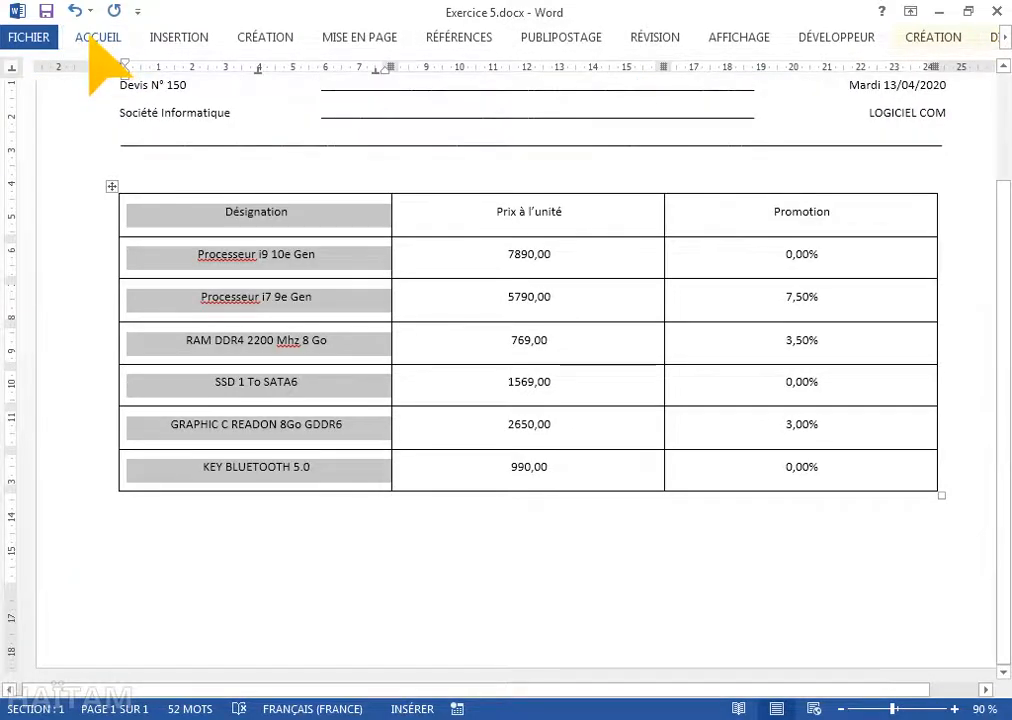
{"action": "double_click", "coordinate": [90, 46]}
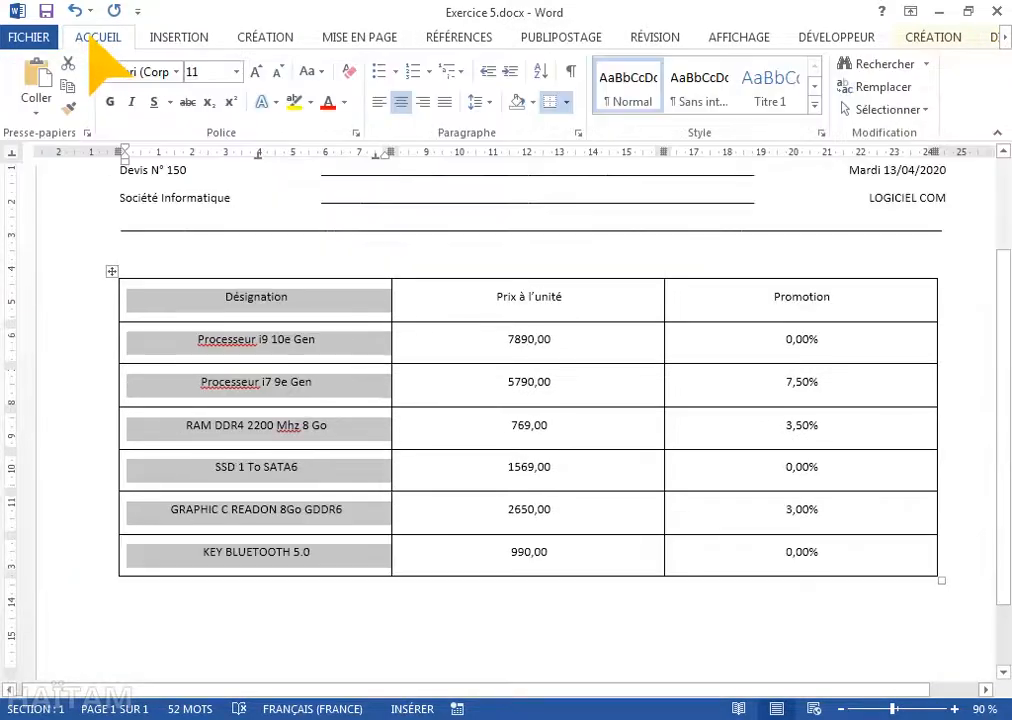
Step: Apply the solid underscore leader (style 4) to the Désignation column's tab stops at 3,96 cm and 7,45 cm
{"action": "left_click", "coordinate": [578, 133]}
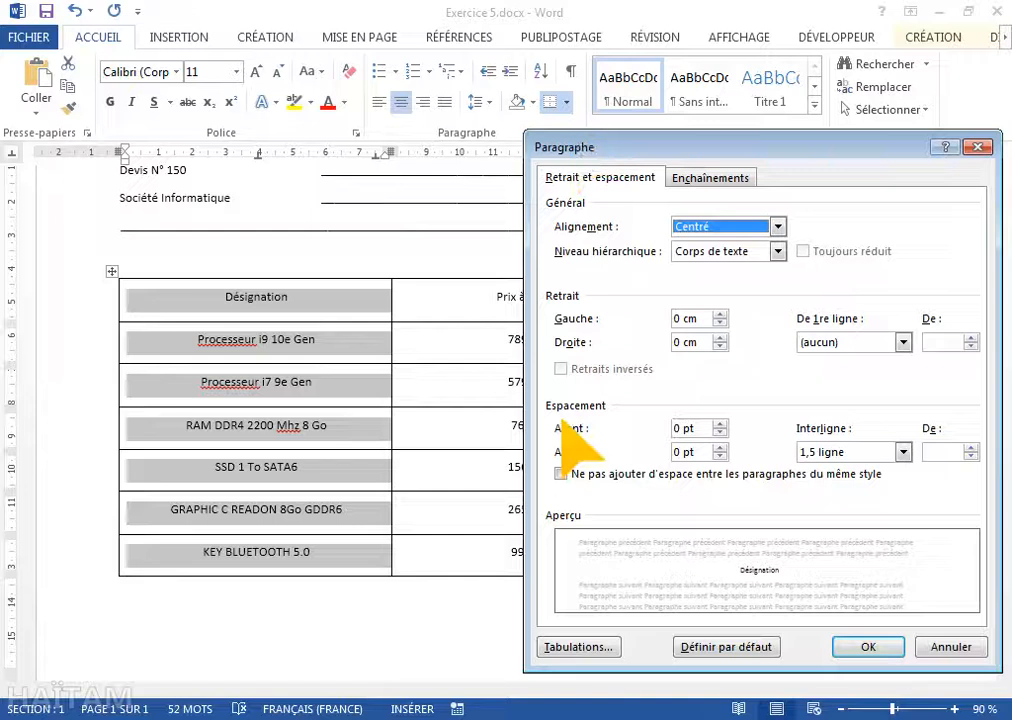
{"action": "key", "text": "Escape"}
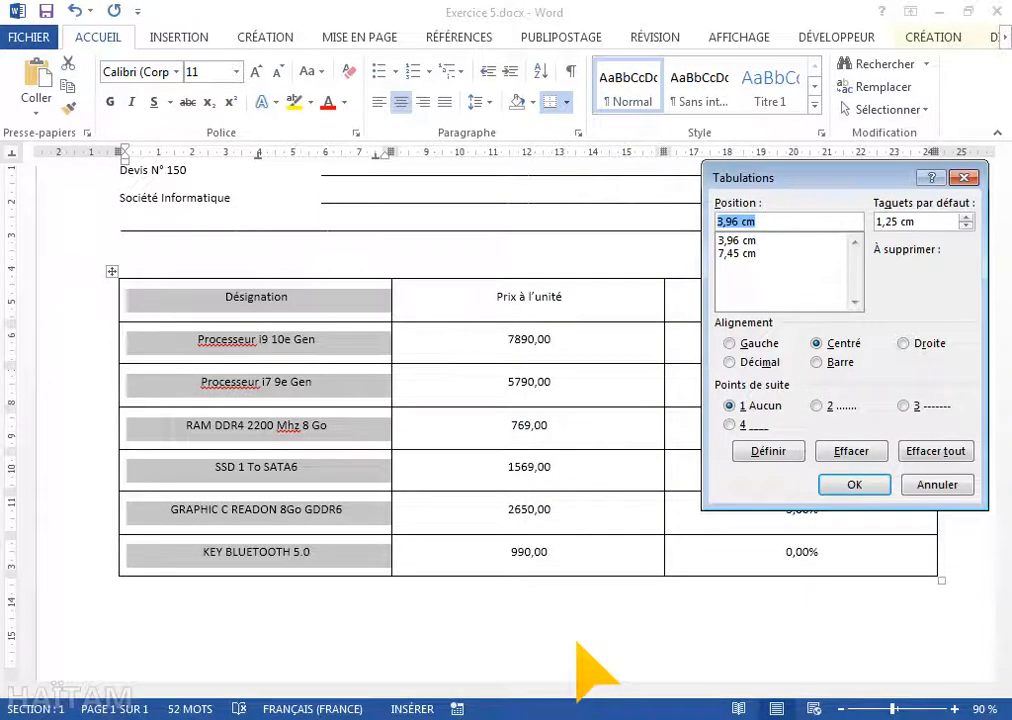
{"action": "left_click", "coordinate": [745, 242]}
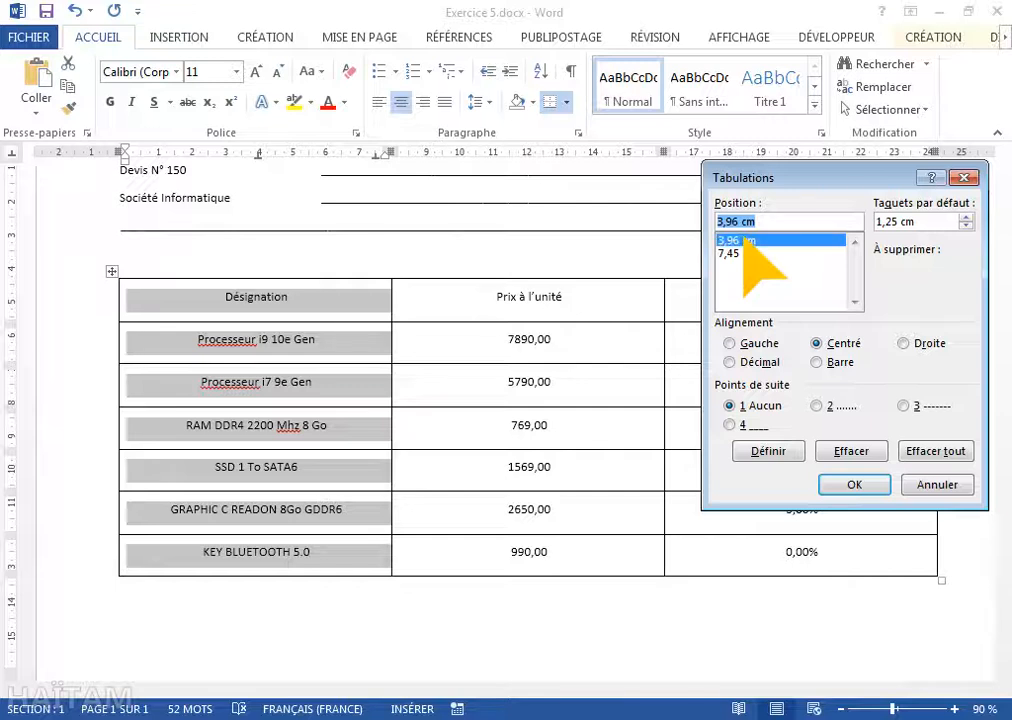
{"action": "left_click", "coordinate": [750, 426]}
{"action": "left_click", "coordinate": [757, 452]}
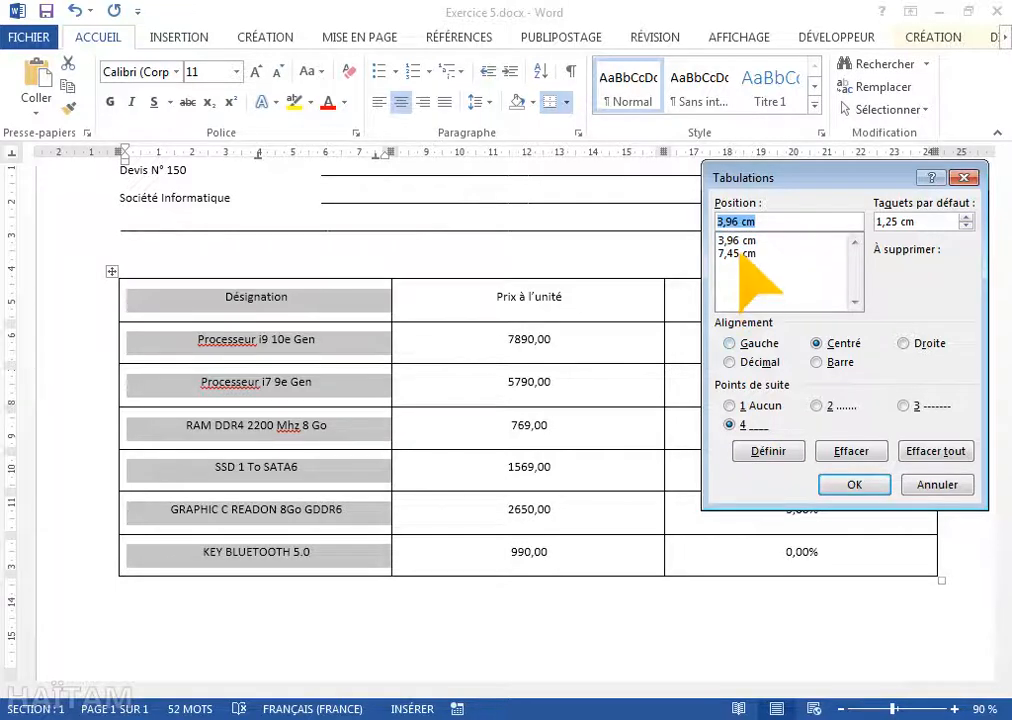
{"action": "left_click", "coordinate": [741, 254]}
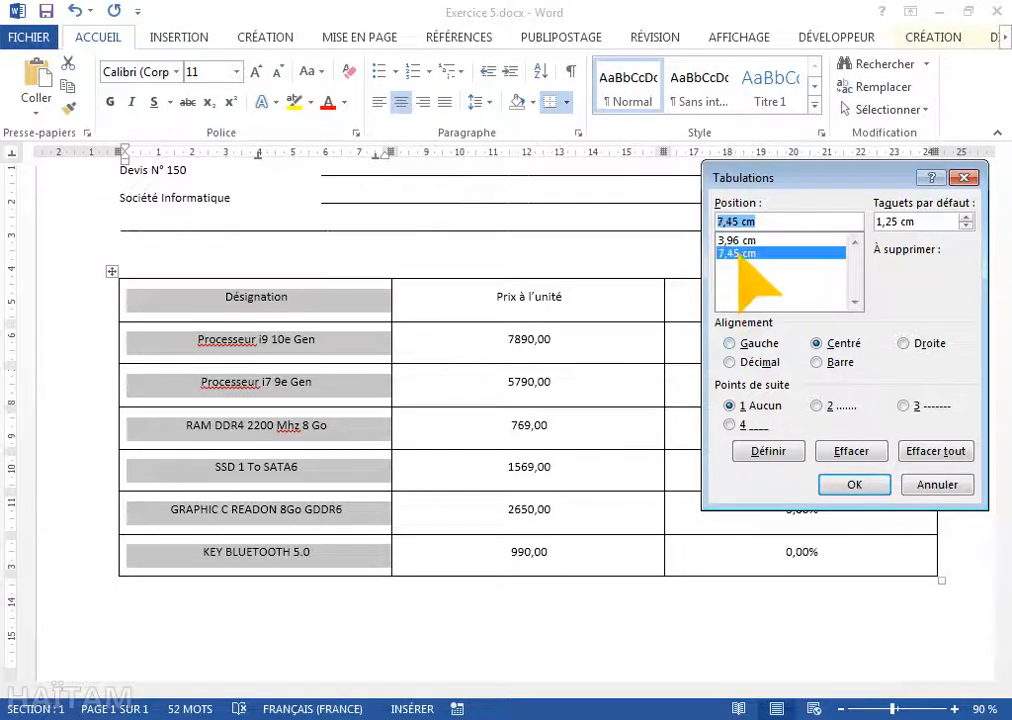
{"action": "left_click", "coordinate": [729, 425]}
{"action": "left_click", "coordinate": [768, 452]}
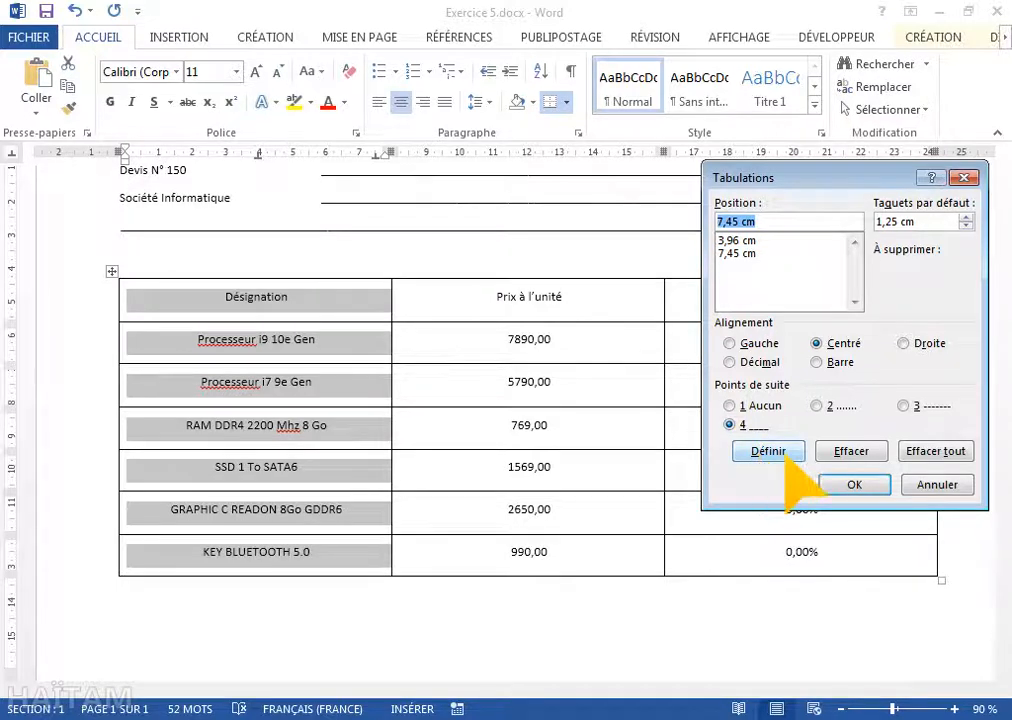
{"action": "left_click", "coordinate": [852, 486]}
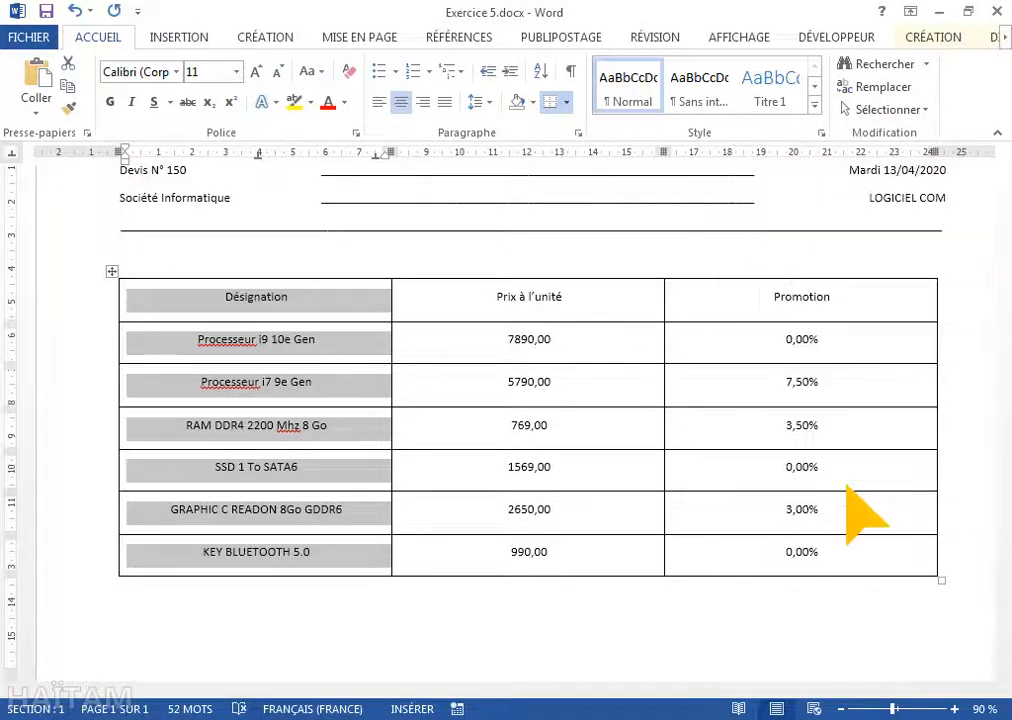
Step: Insert a leader tab before and after "Désignation" in the table's header cell
{"action": "left_click", "coordinate": [228, 305]}
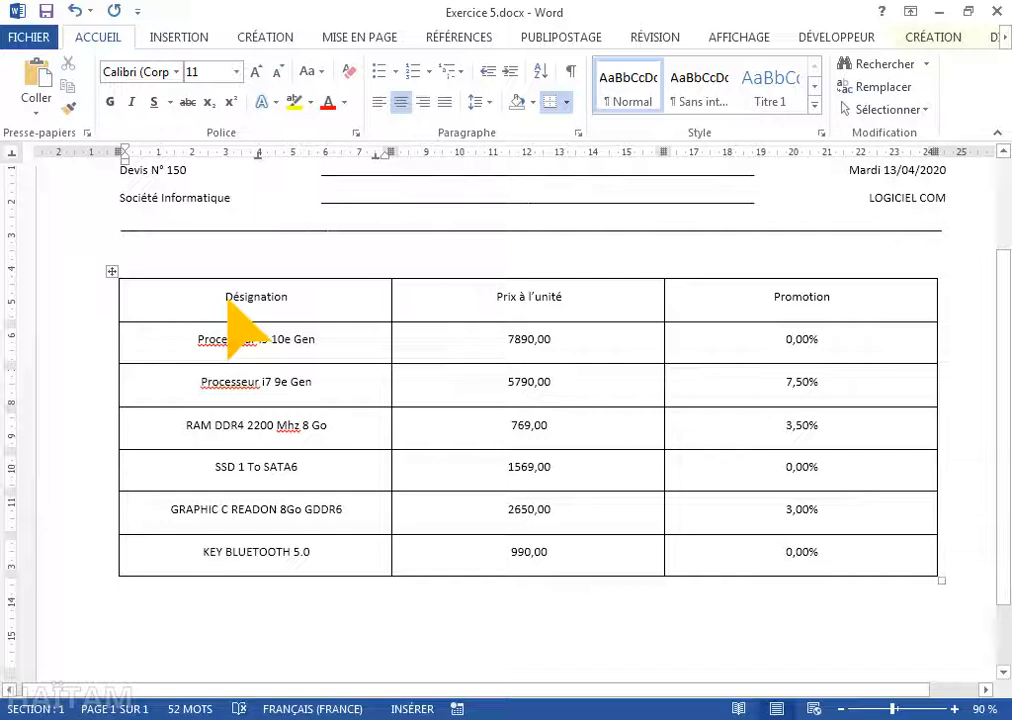
{"action": "key", "text": "Tab"}
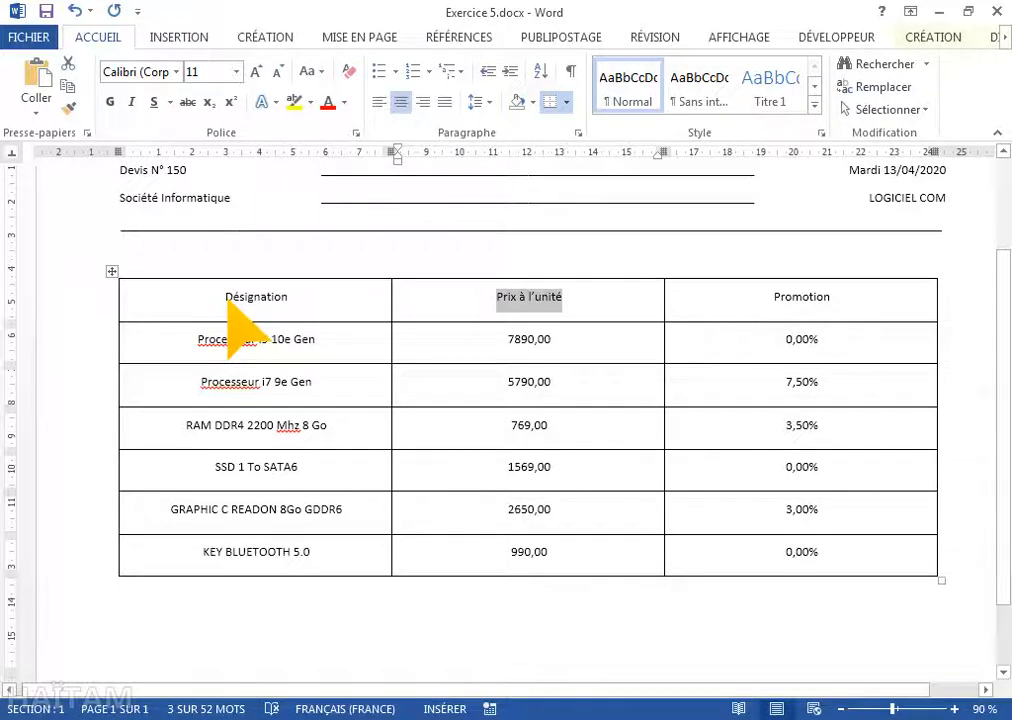
{"action": "left_click", "coordinate": [228, 298]}
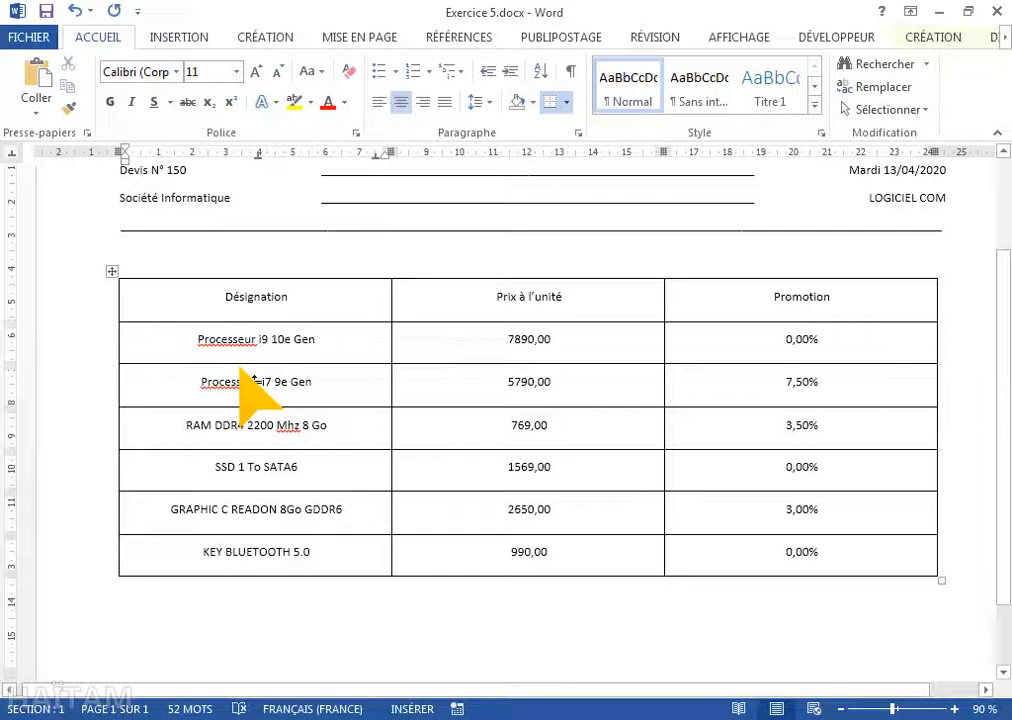
{"action": "type", "text": "______________"}
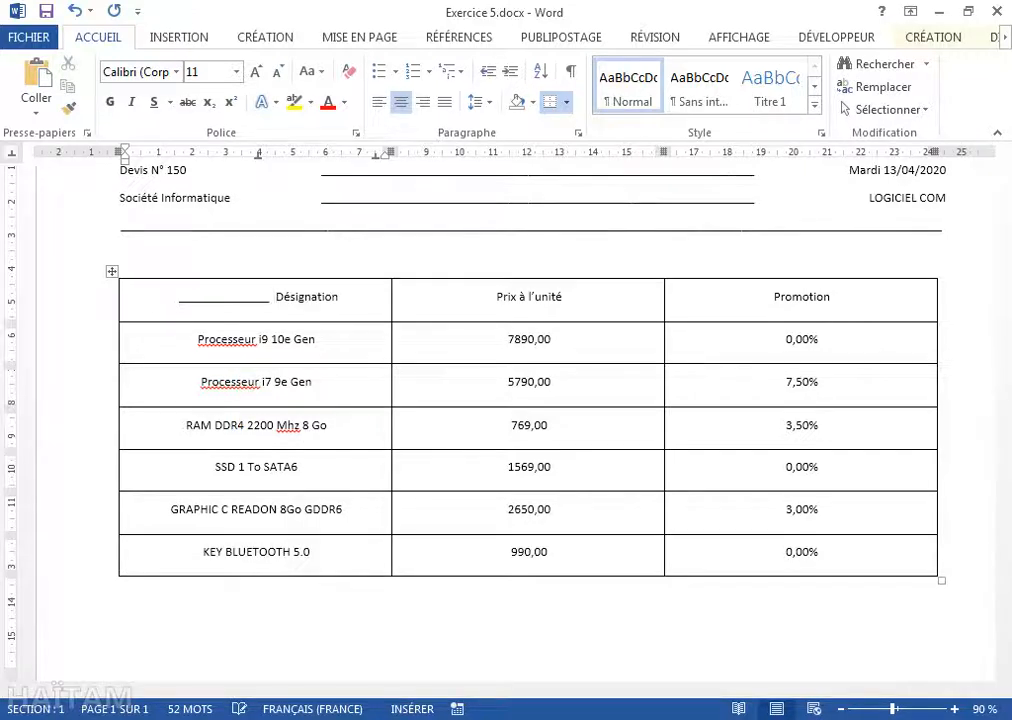
{"action": "left_click", "coordinate": [357, 305]}
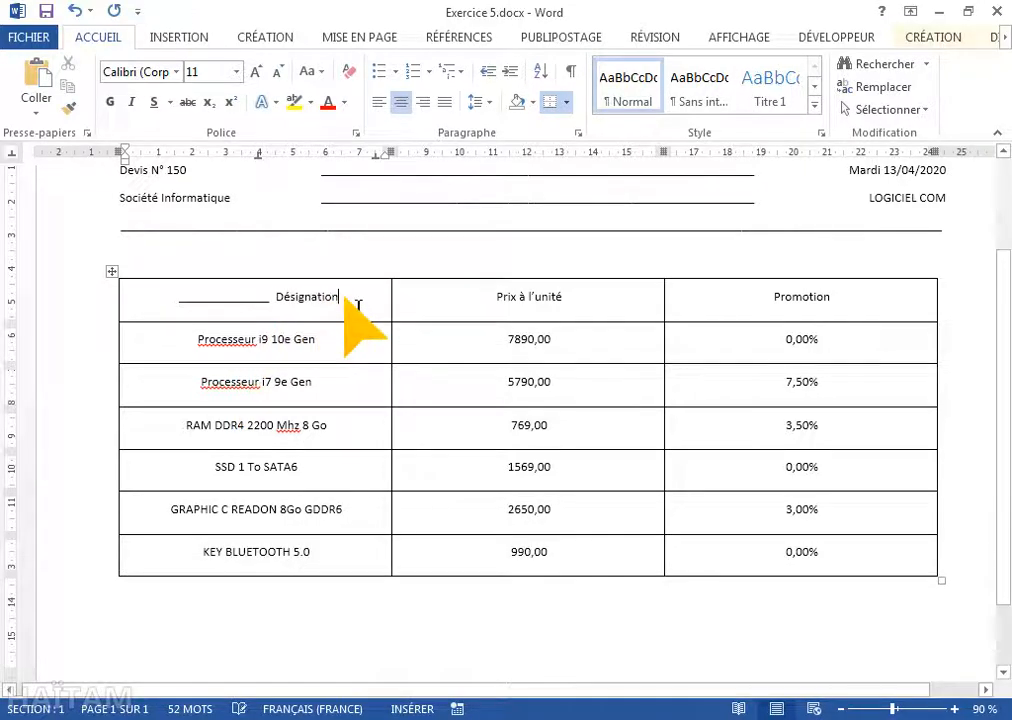
{"action": "type", "text": "____________"}
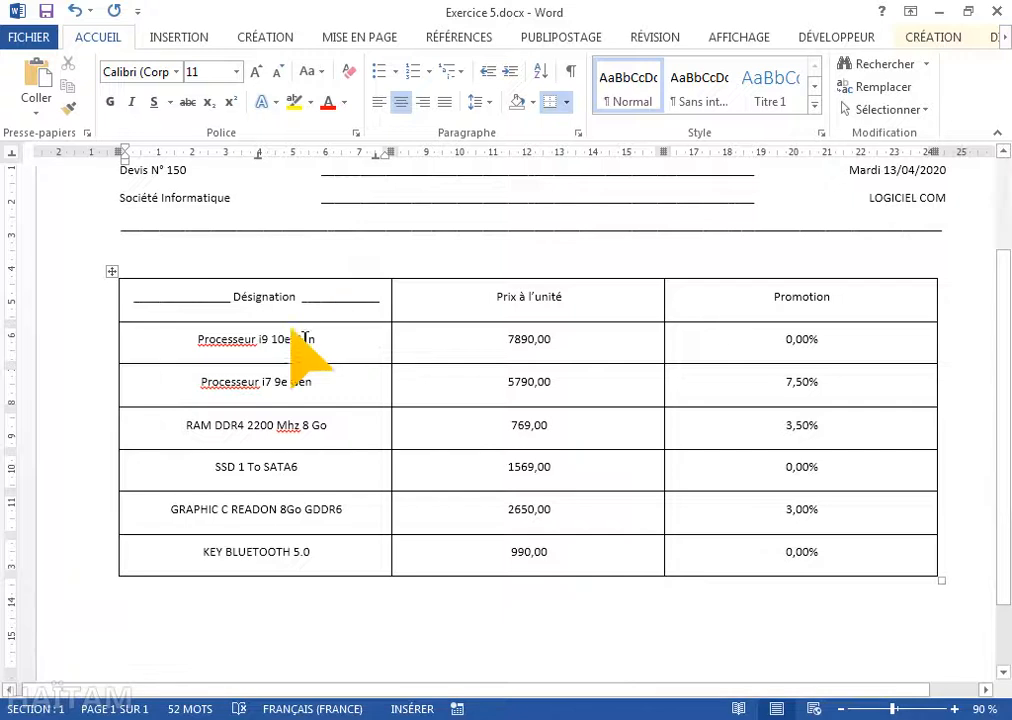
Step: Insert leader tabs before and after the text in the "Processeur i9 10e Gen" and "Processeur i7 9e Gen" cells
{"action": "left_click", "coordinate": [198, 345]}
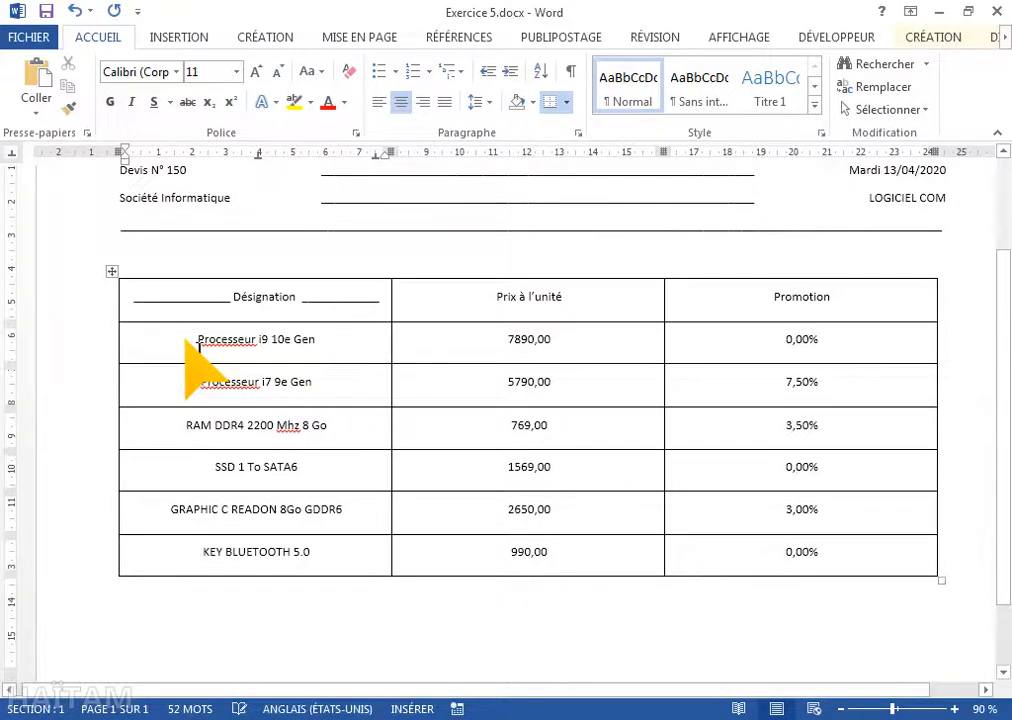
{"action": "type", "text": "__________"}
{"action": "left_click", "coordinate": [370, 354]}
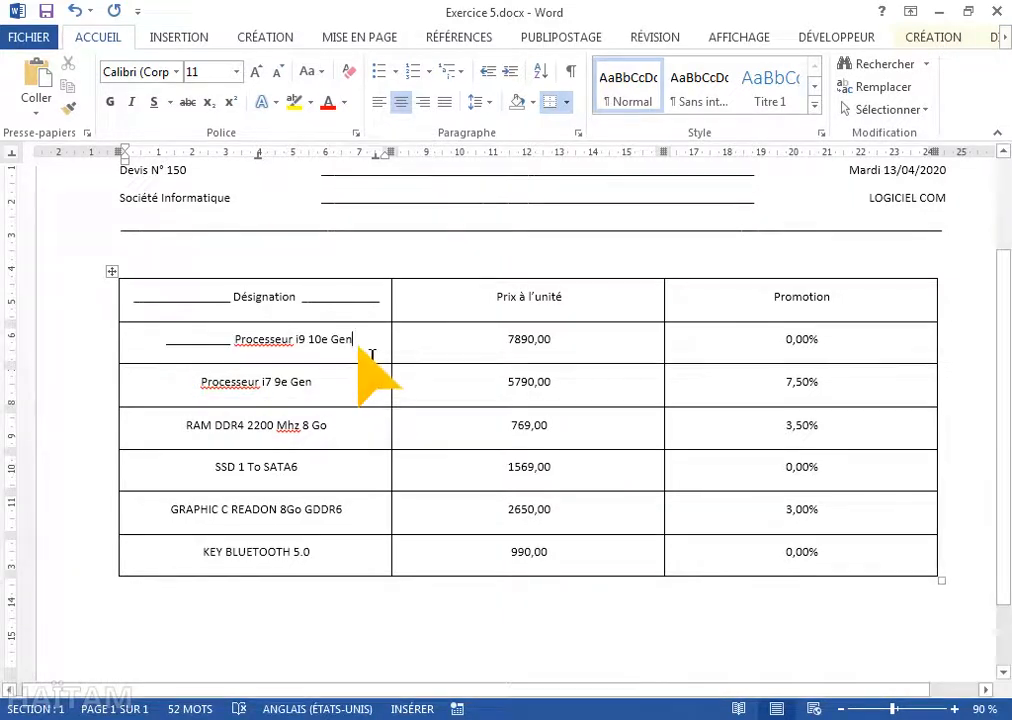
{"action": "type", "text": "________"}
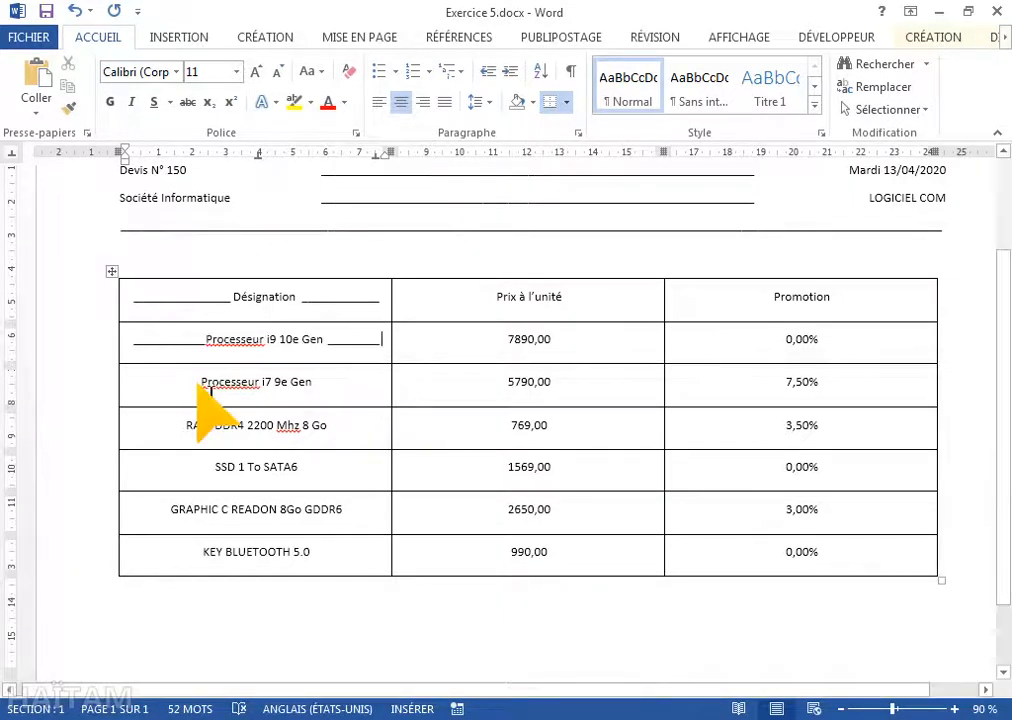
{"action": "left_click", "coordinate": [201, 385]}
{"action": "type", "text": "__________"}
{"action": "left_click", "coordinate": [357, 382]}
{"action": "type", "text": "_________"}
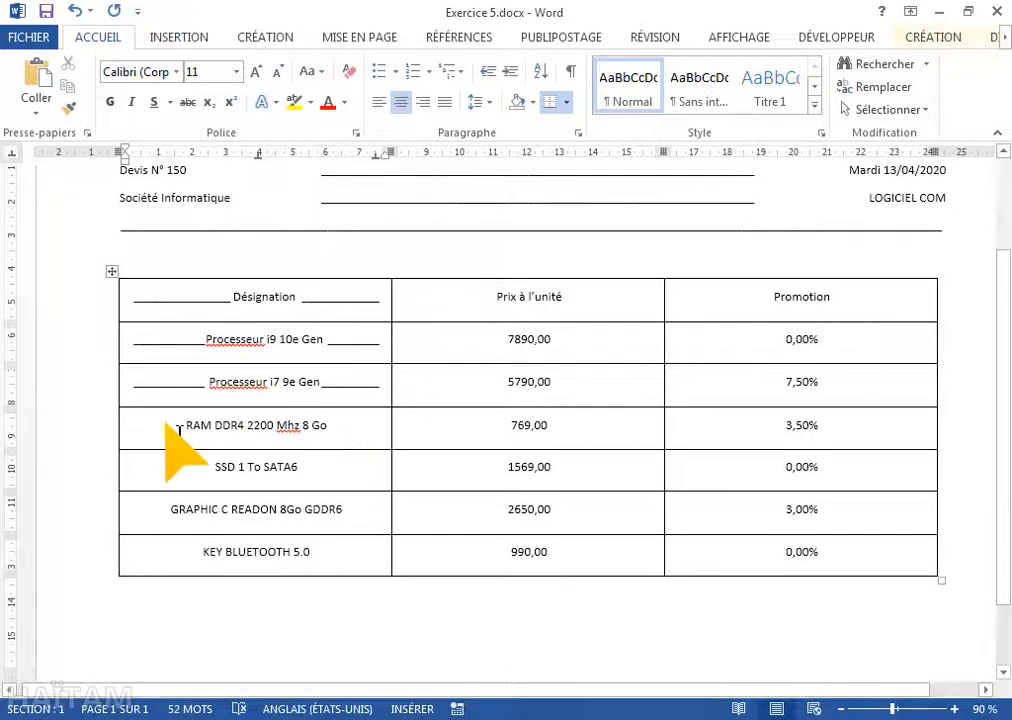
Step: Insert leader tabs before and after the text in the "RAM DDR4 2200 Mhz 8 Go" and "SSD 1 To SATA6" cells
{"action": "left_click", "coordinate": [181, 427]}
{"action": "type", "text": "________ "}
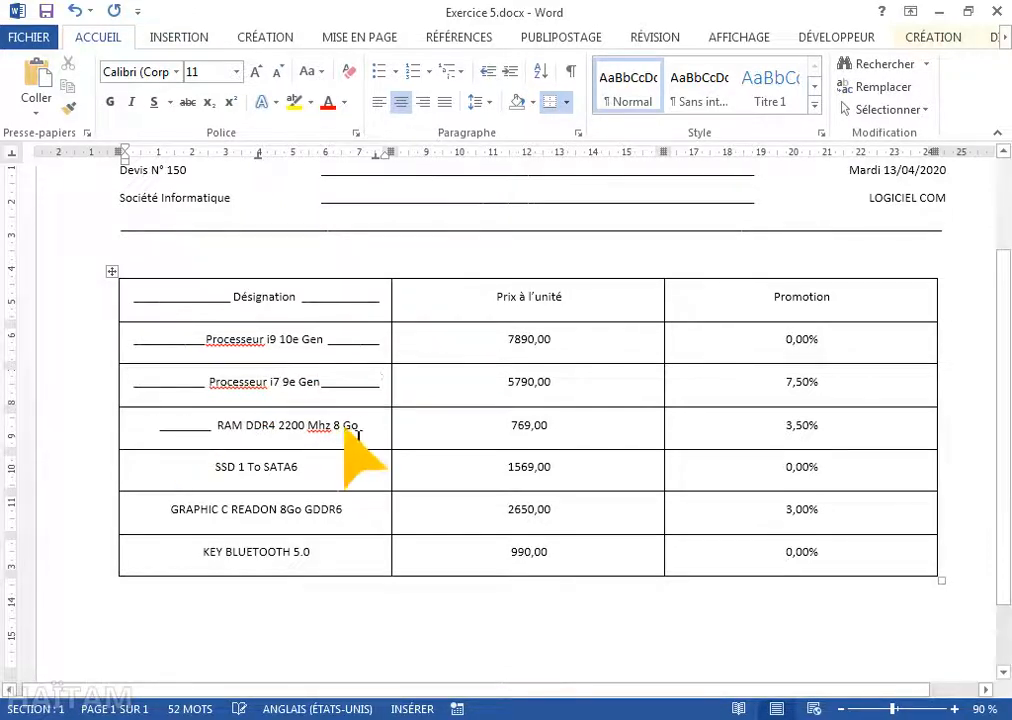
{"action": "type", "text": " ______"}
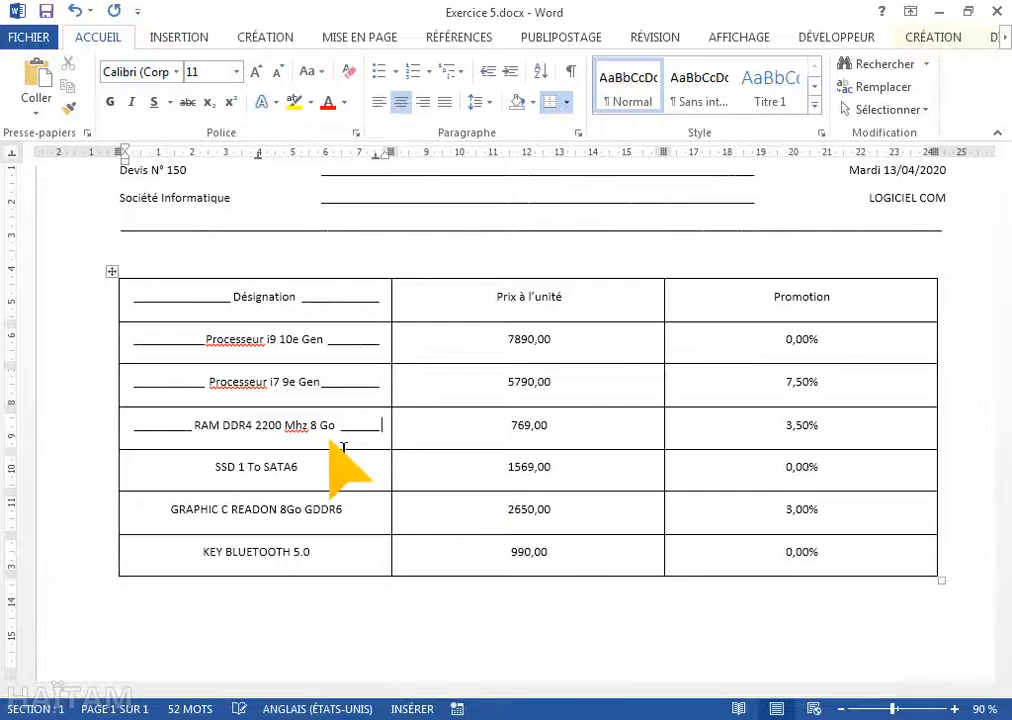
{"action": "left_click", "coordinate": [216, 467]}
{"action": "type", "text": "______________"}
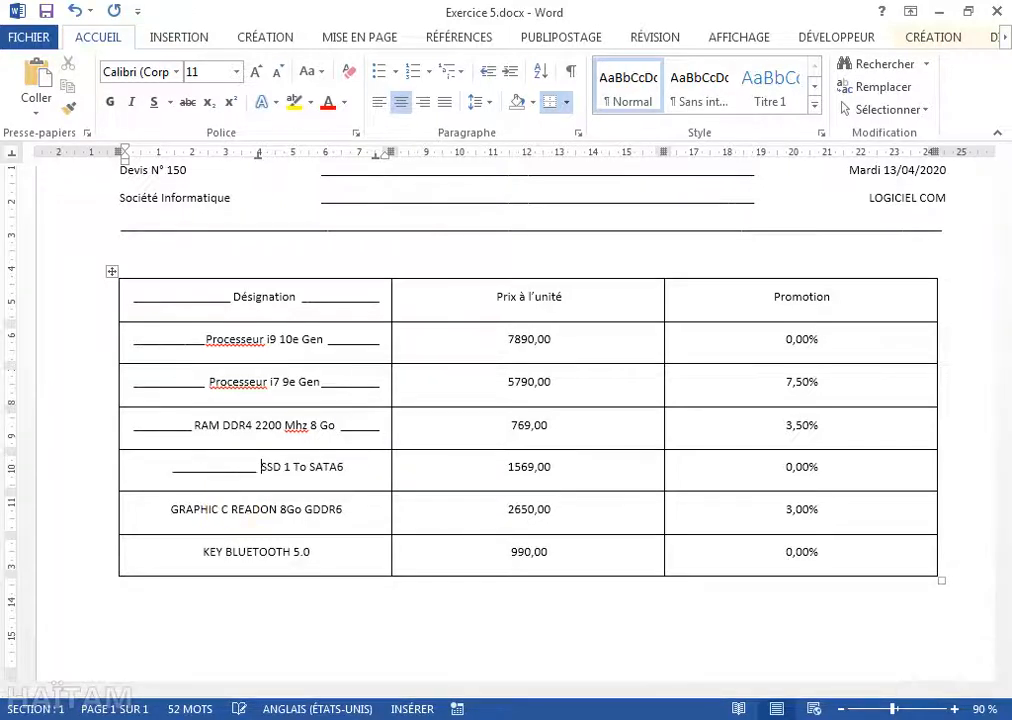
{"action": "left_click", "coordinate": [348, 467]}
{"action": "type", "text": "____________"}
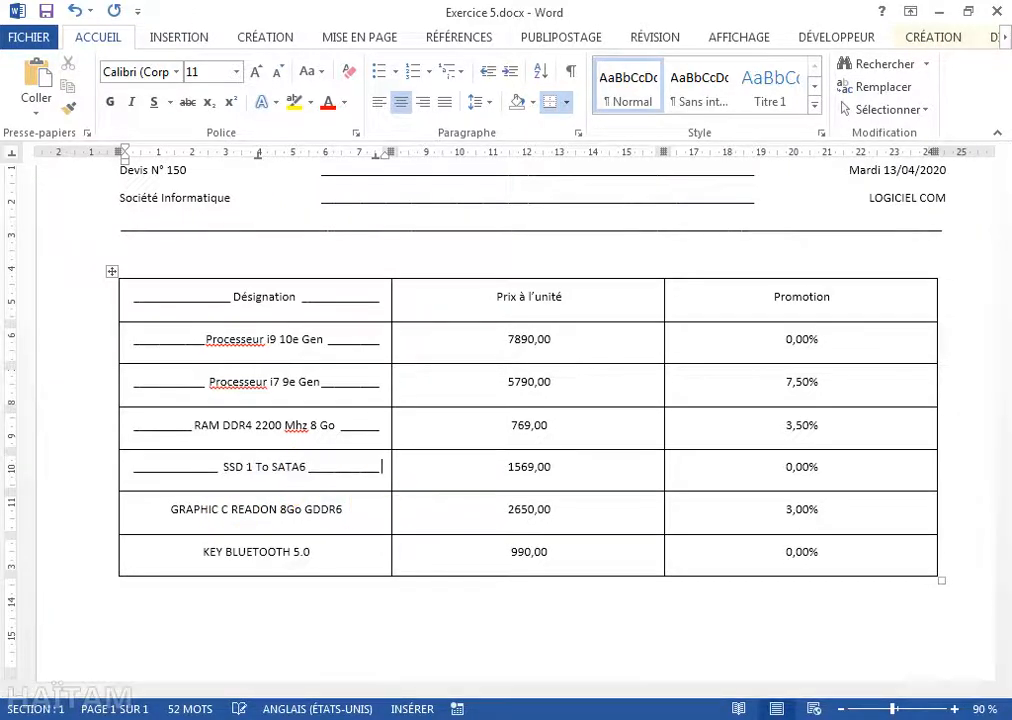
Step: Insert leader tabs before and after the text in the "GRAPHIC C READON 8Go GDDR6" and "KEY BLUETOOTH 5.0" cells
{"action": "left_click", "coordinate": [171, 509]}
{"action": "type", "text": "______"}
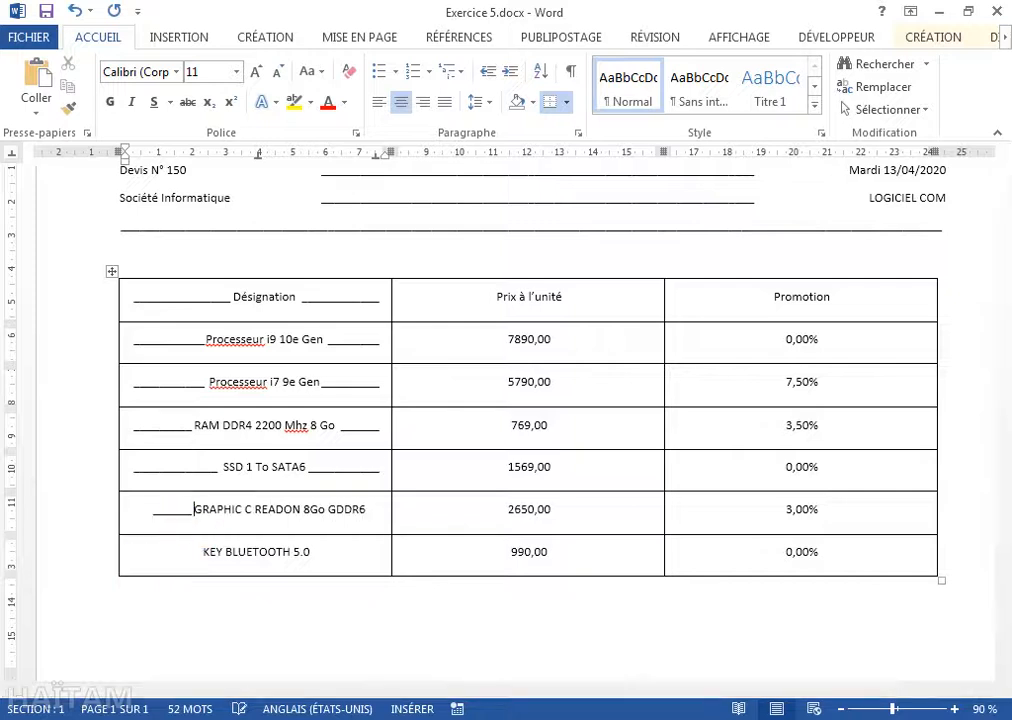
{"action": "left_click", "coordinate": [382, 519]}
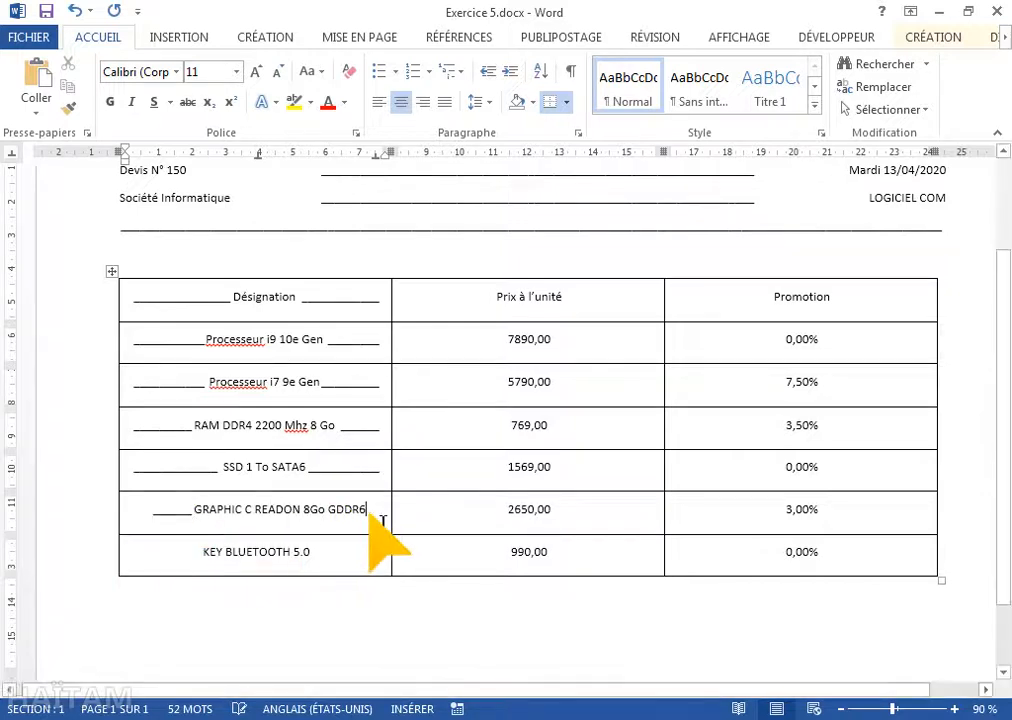
{"action": "type", "text": "____"}
{"action": "left_click", "coordinate": [207, 553]}
{"action": "type", "text": "____________ "}
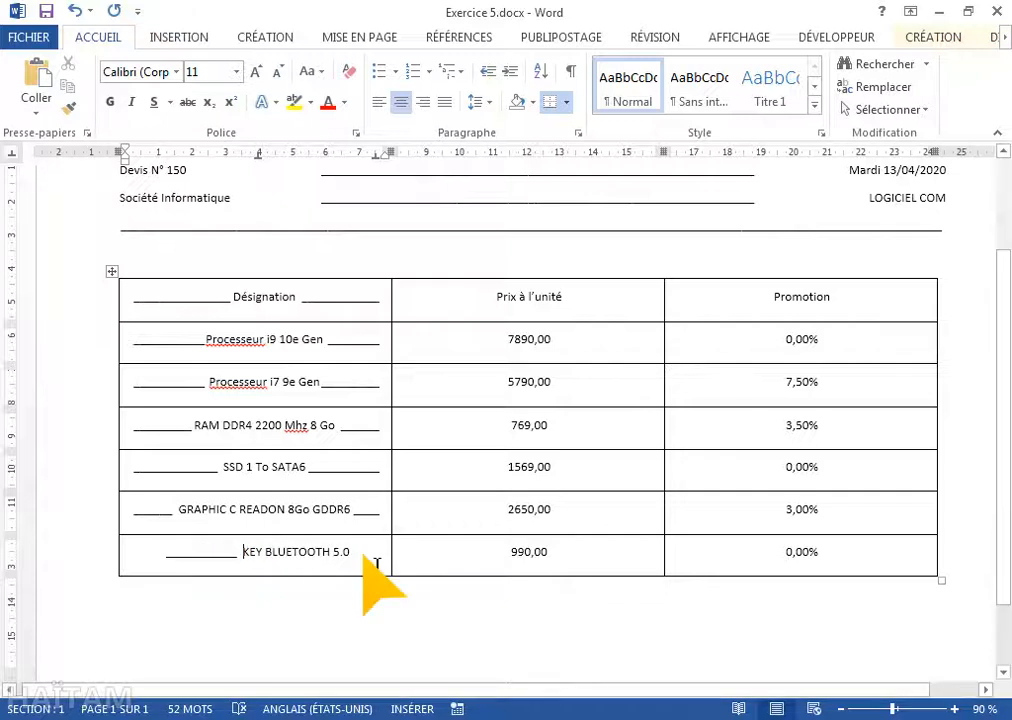
{"action": "type", "text": " KEY BLUETOOTH 5.0 __________"}
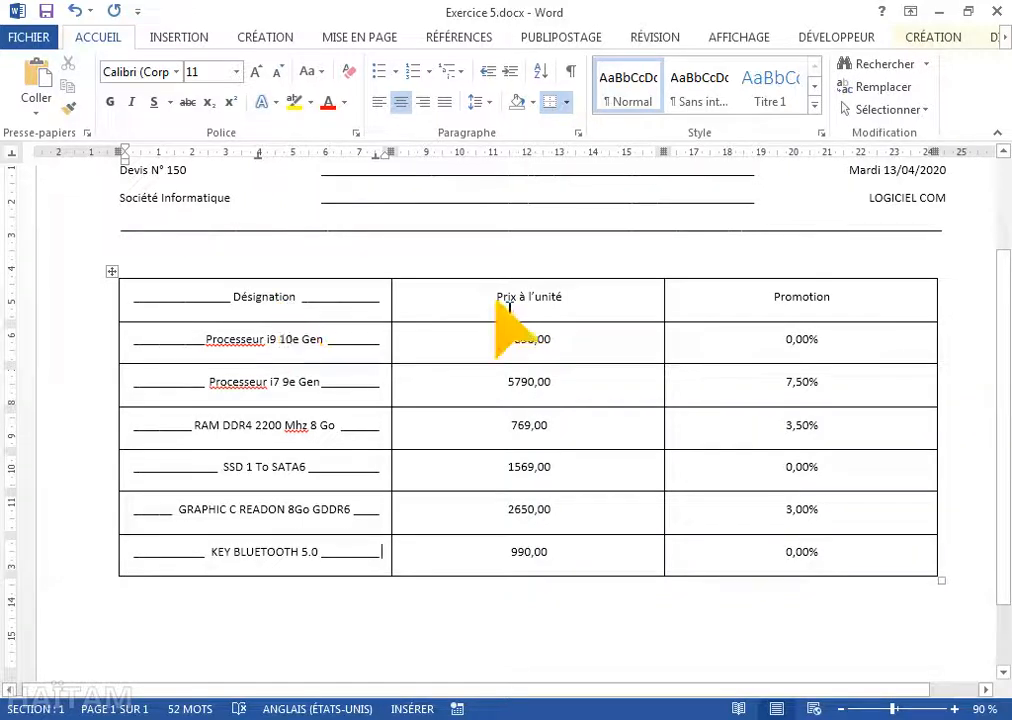
Step: Set a centred tab stop at 3,88 cm with the underscore leader (4) for the "Prix à l'unité" header
{"action": "left_click_drag", "start_coordinate": [509, 309], "coordinate": [587, 289]}
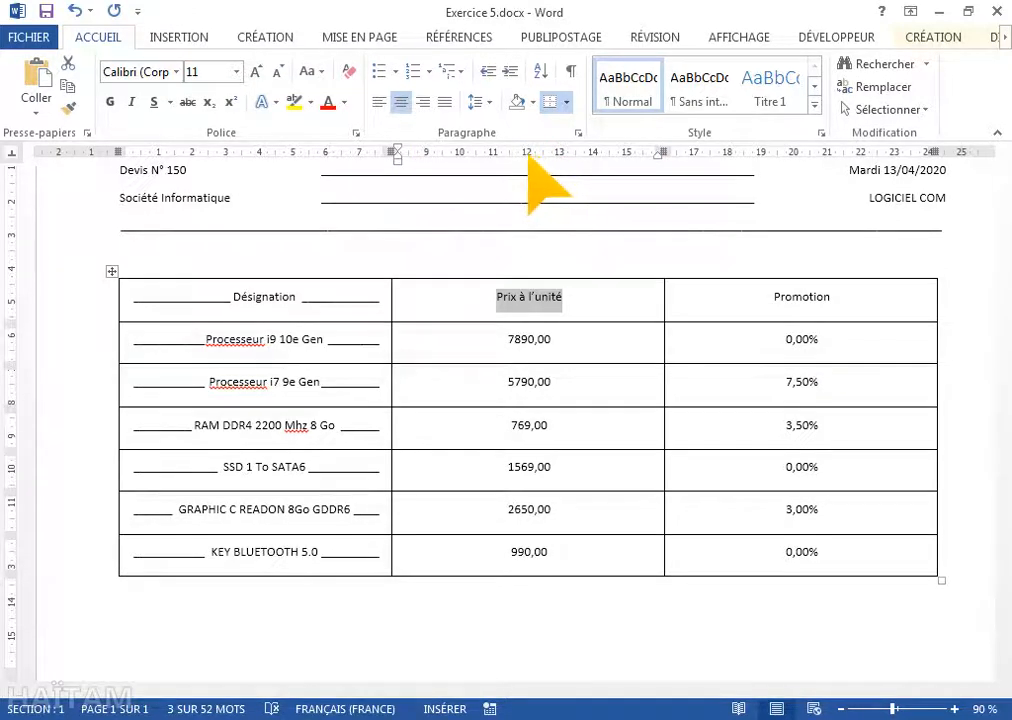
{"action": "left_click", "coordinate": [579, 133]}
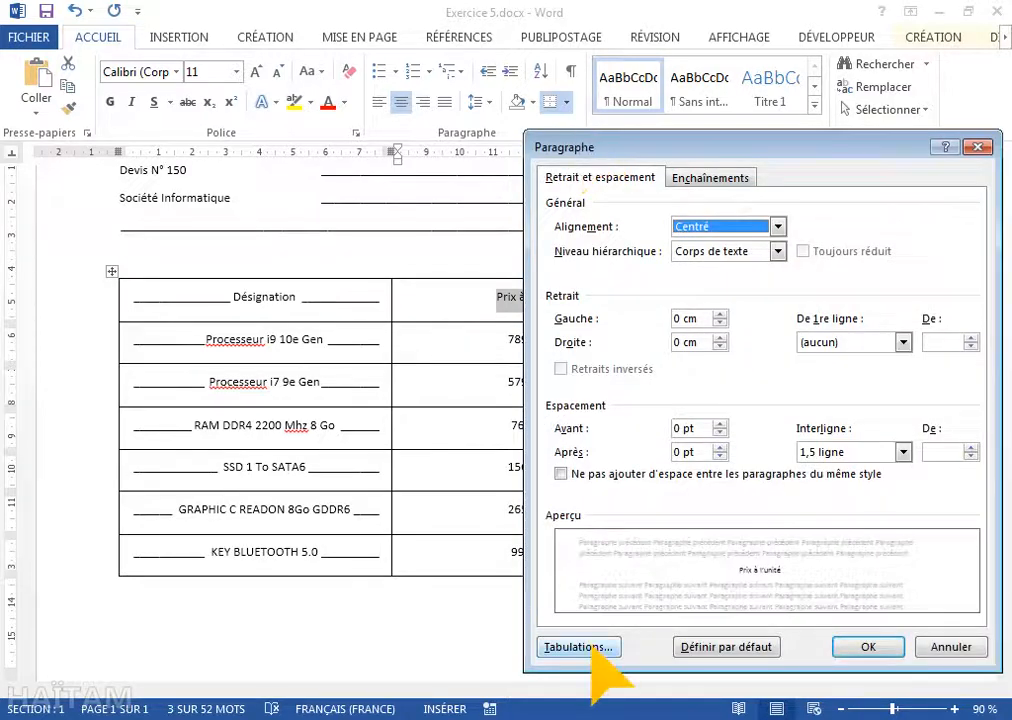
{"action": "left_click", "coordinate": [594, 646]}
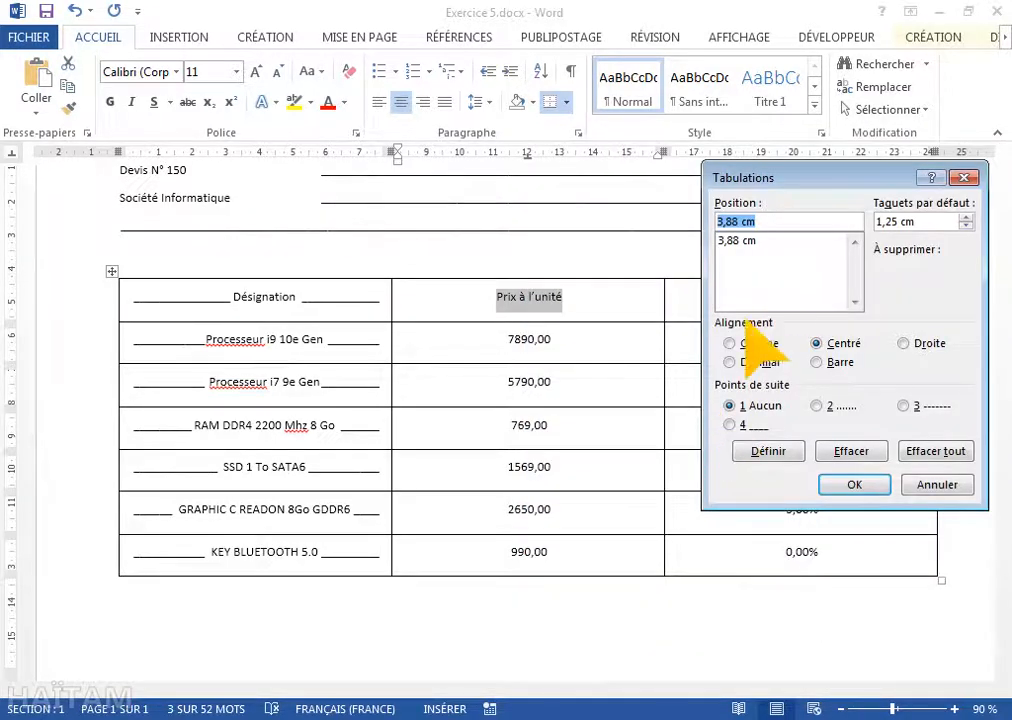
{"action": "left_click", "coordinate": [745, 425]}
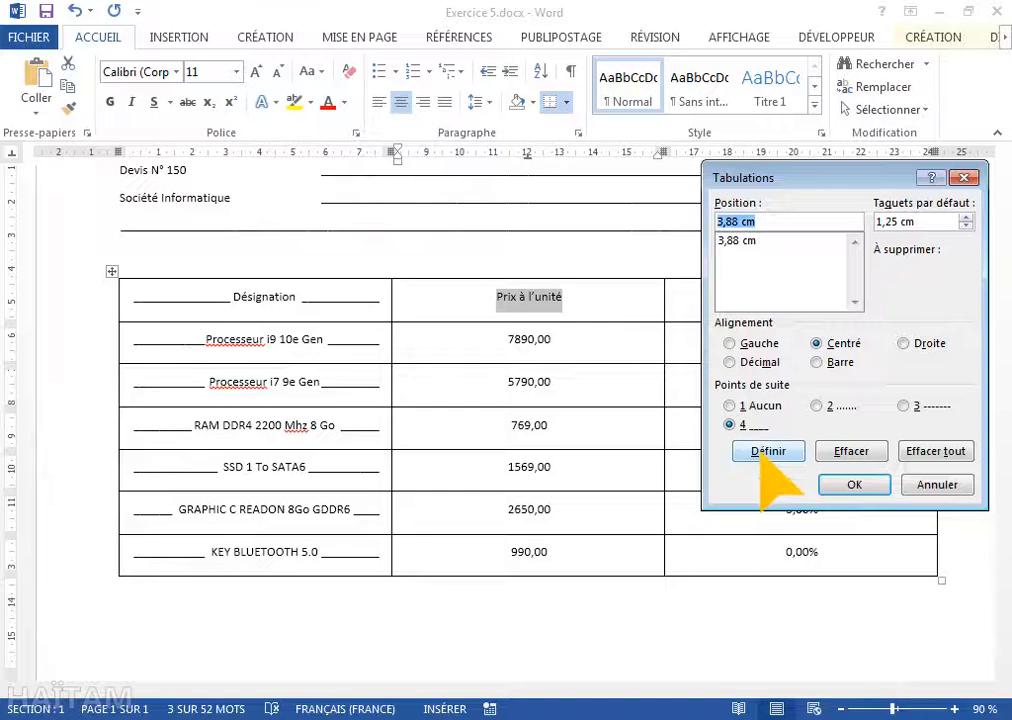
{"action": "left_click", "coordinate": [846, 486]}
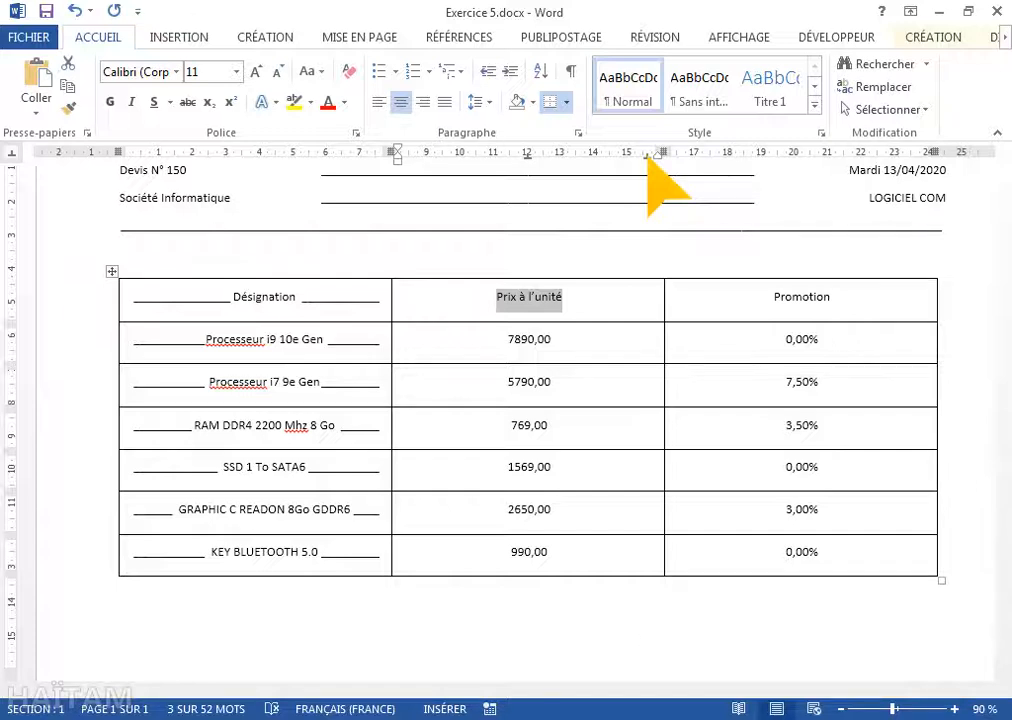
Step: Give the "Prix à l'unité" header a second centred tab stop at 7,45 cm with the underscore leader (4)
{"action": "left_click", "coordinate": [578, 133]}
{"action": "left_click", "coordinate": [578, 645]}
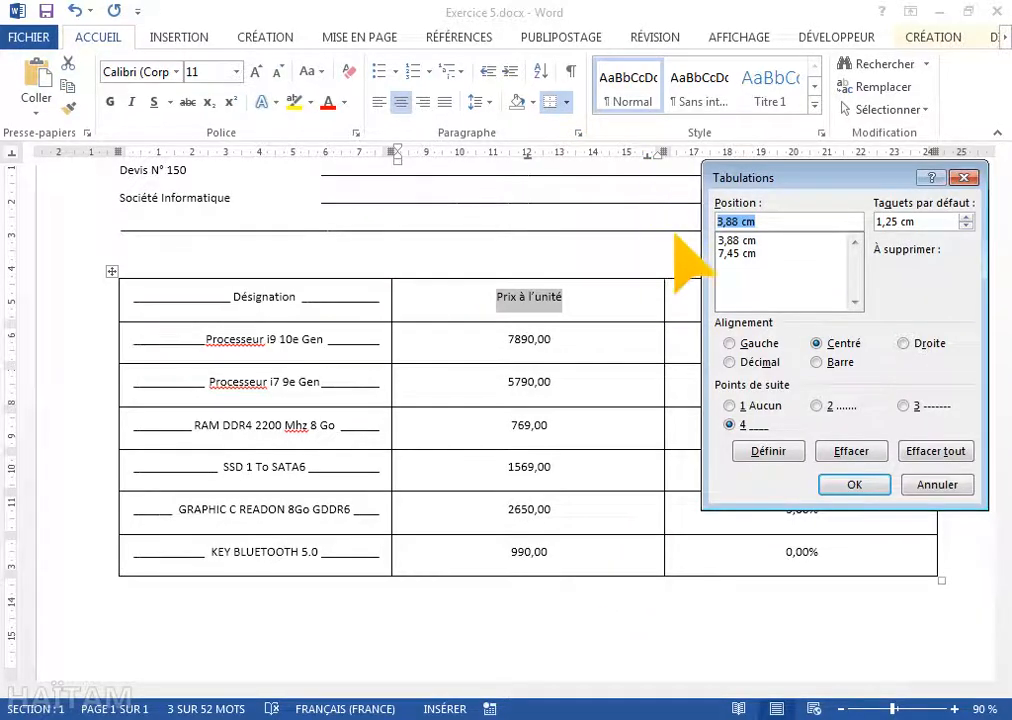
{"action": "left_click", "coordinate": [727, 253]}
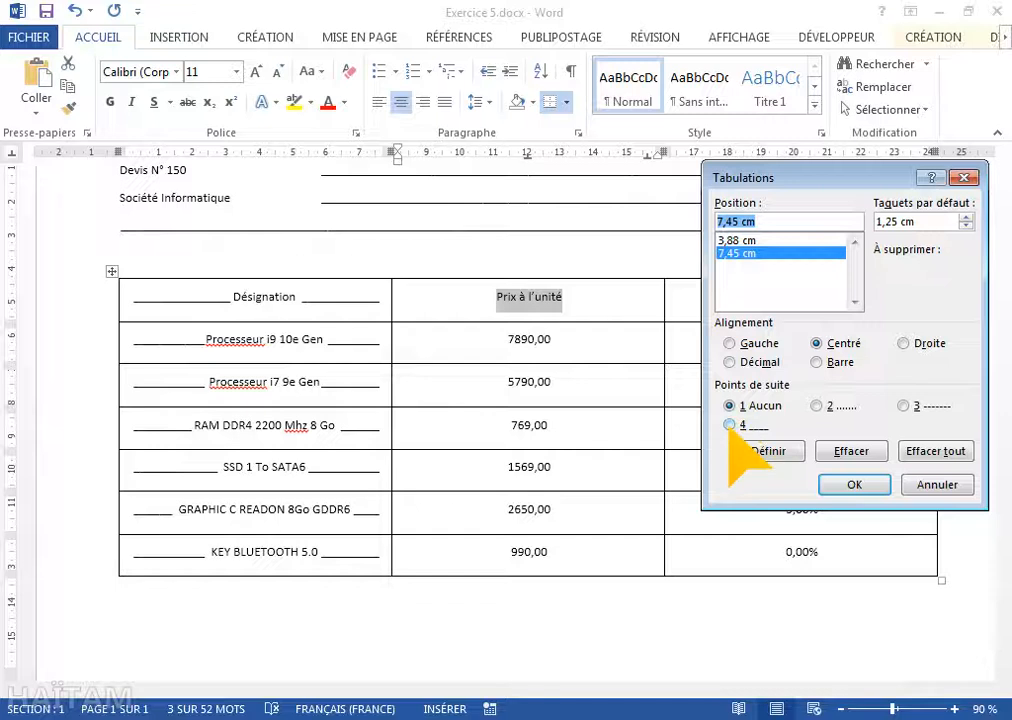
{"action": "left_click", "coordinate": [729, 425]}
{"action": "left_click", "coordinate": [768, 451]}
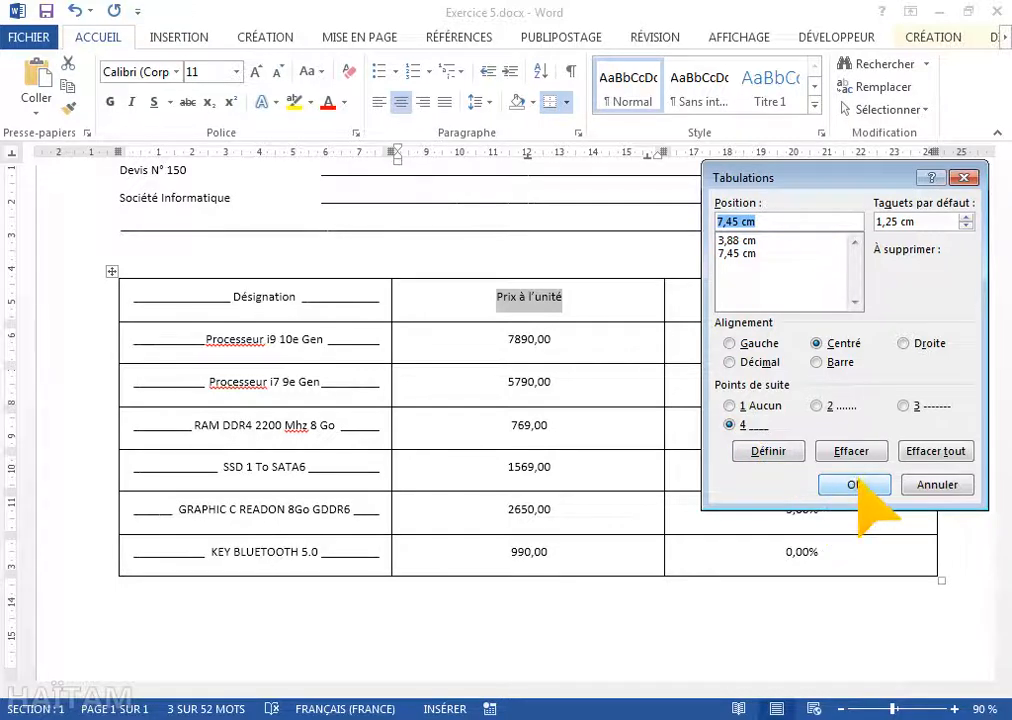
{"action": "left_click", "coordinate": [854, 484]}
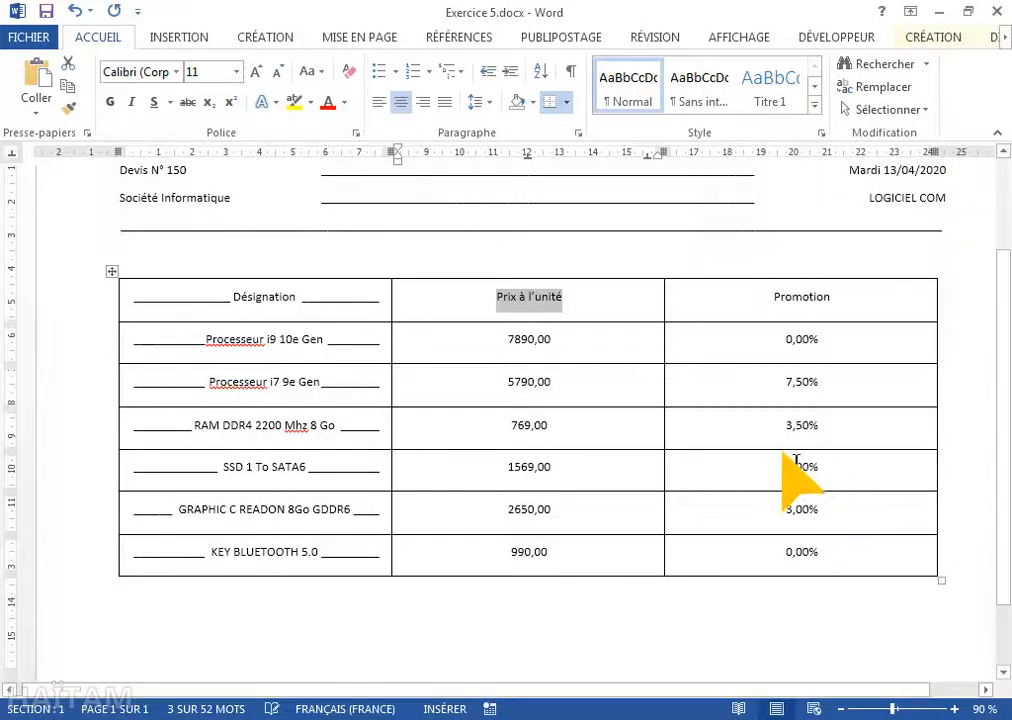
Step: Insert leader tabs before and after "Prix à l'unité" in the table's header cell
{"action": "left_click", "coordinate": [495, 297]}
{"action": "key", "text": "ctrl+Tab"}
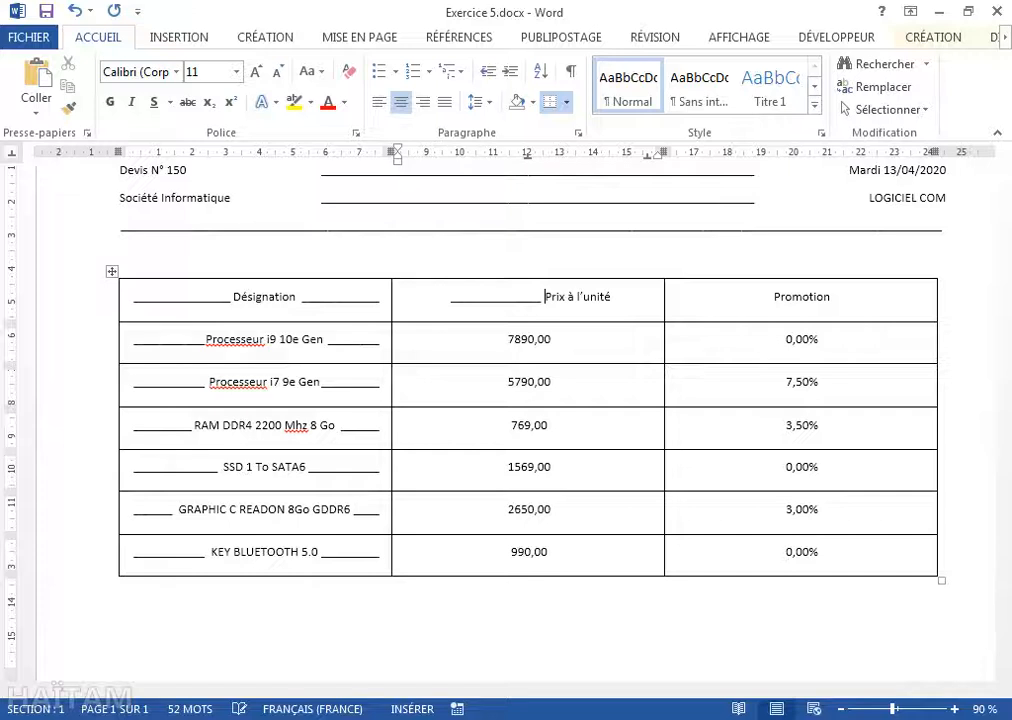
{"action": "left_click", "coordinate": [648, 312]}
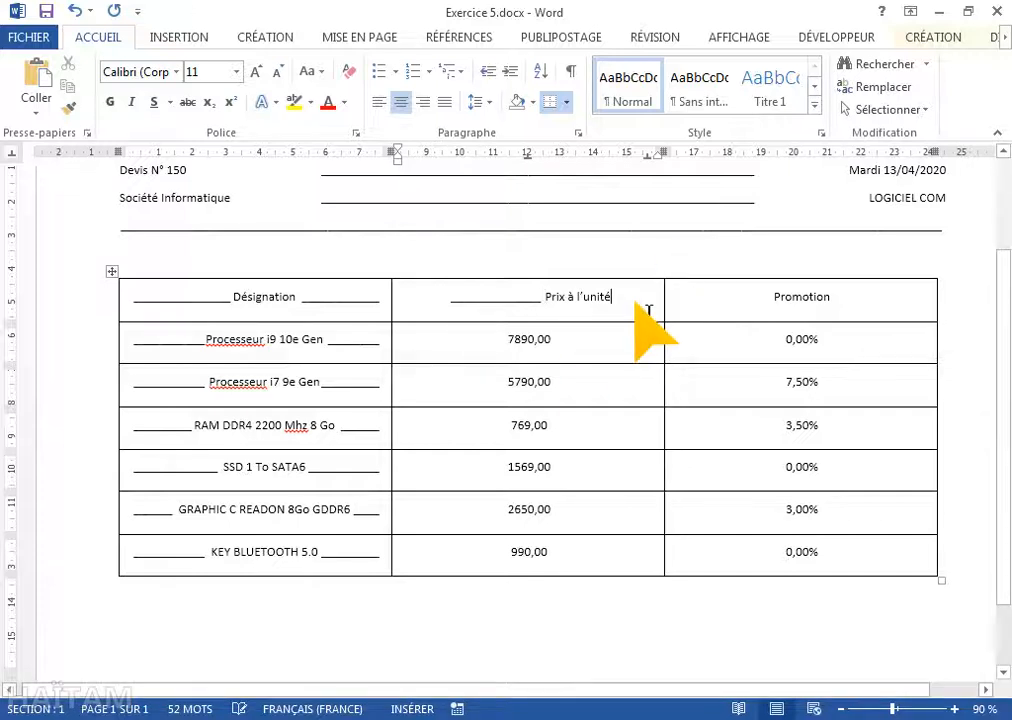
{"action": "key", "text": "ctrl+Tab"}
Step: Set centred tab stops at 3,88 cm and 7,46 cm, both with the underscore leader (4), for the "Promotion" header
{"action": "left_click", "coordinate": [773, 296]}
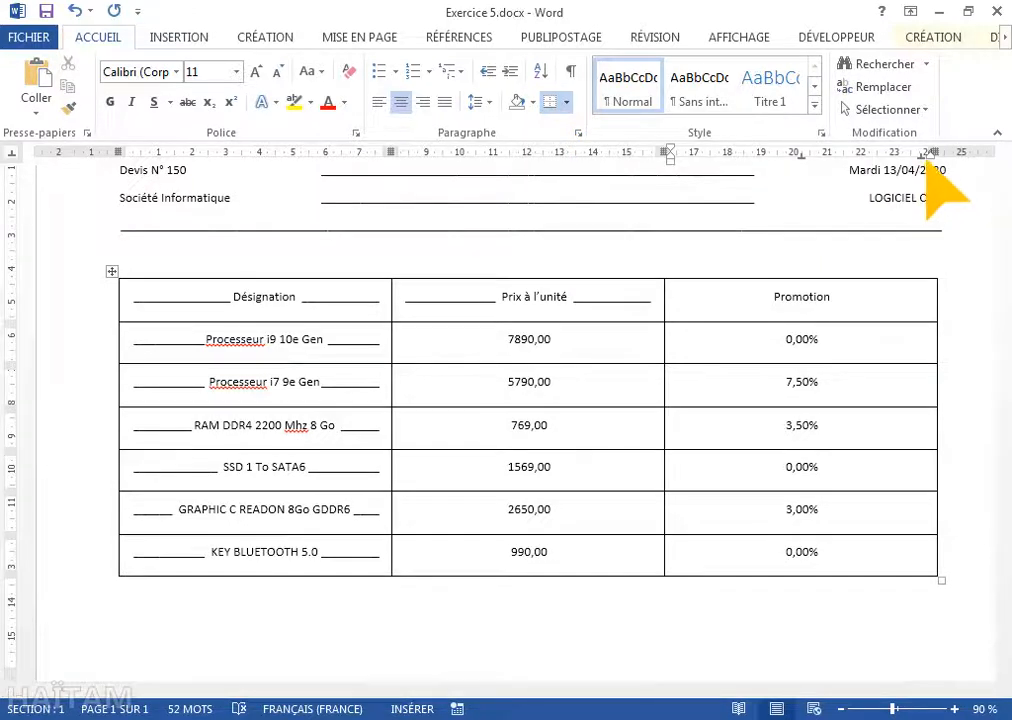
{"action": "left_click", "coordinate": [578, 133]}
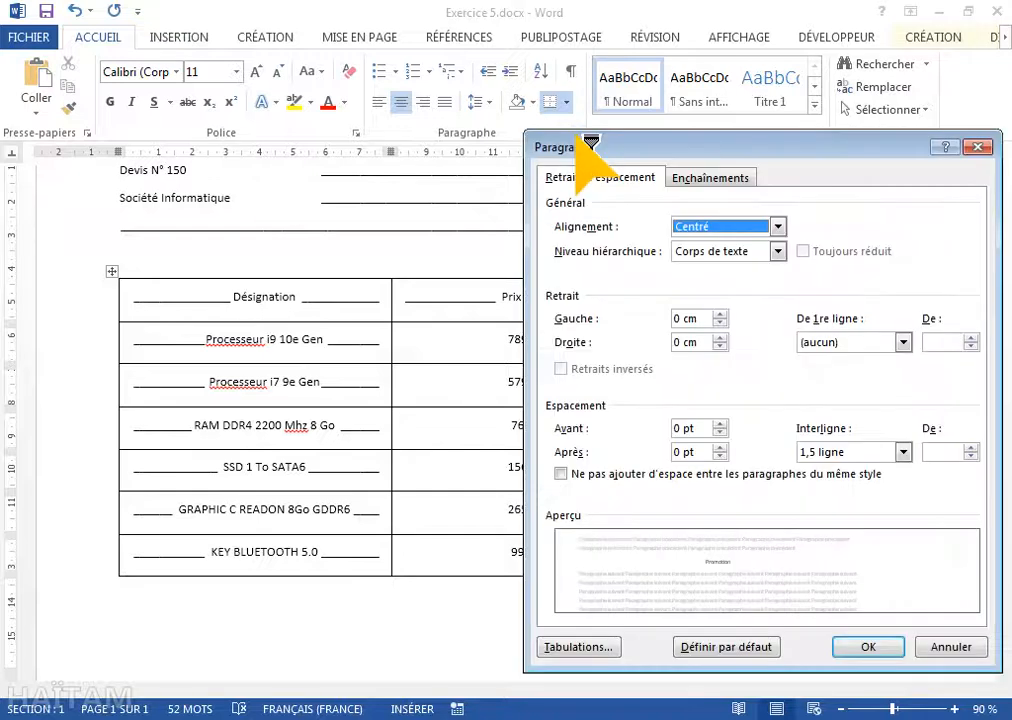
{"action": "left_click", "coordinate": [574, 645]}
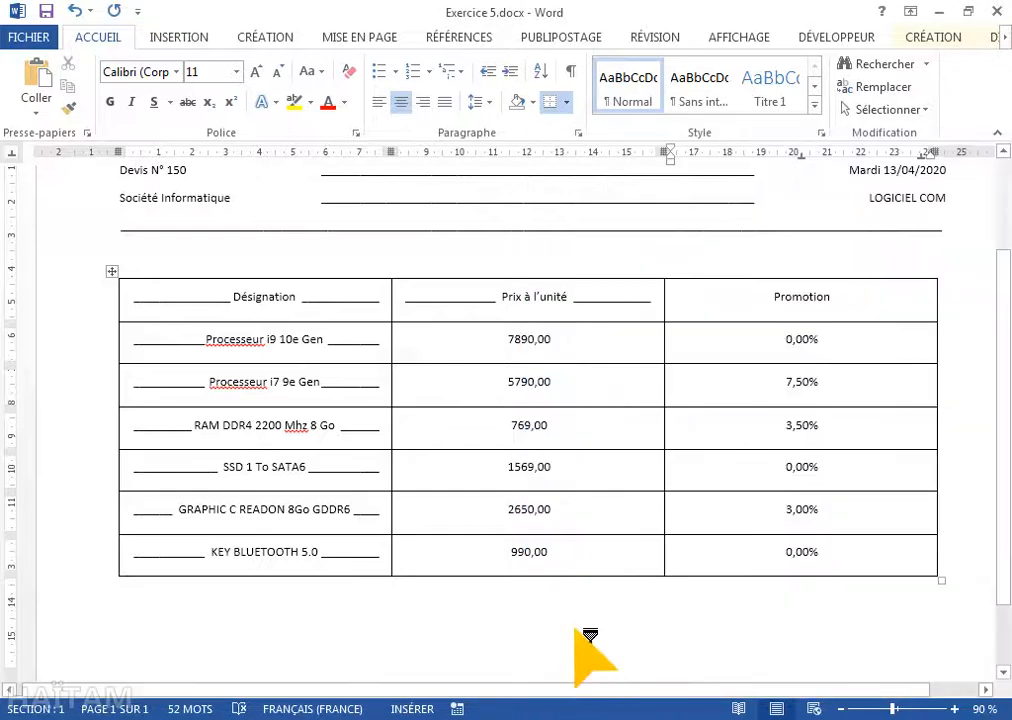
{"action": "left_click", "coordinate": [751, 241]}
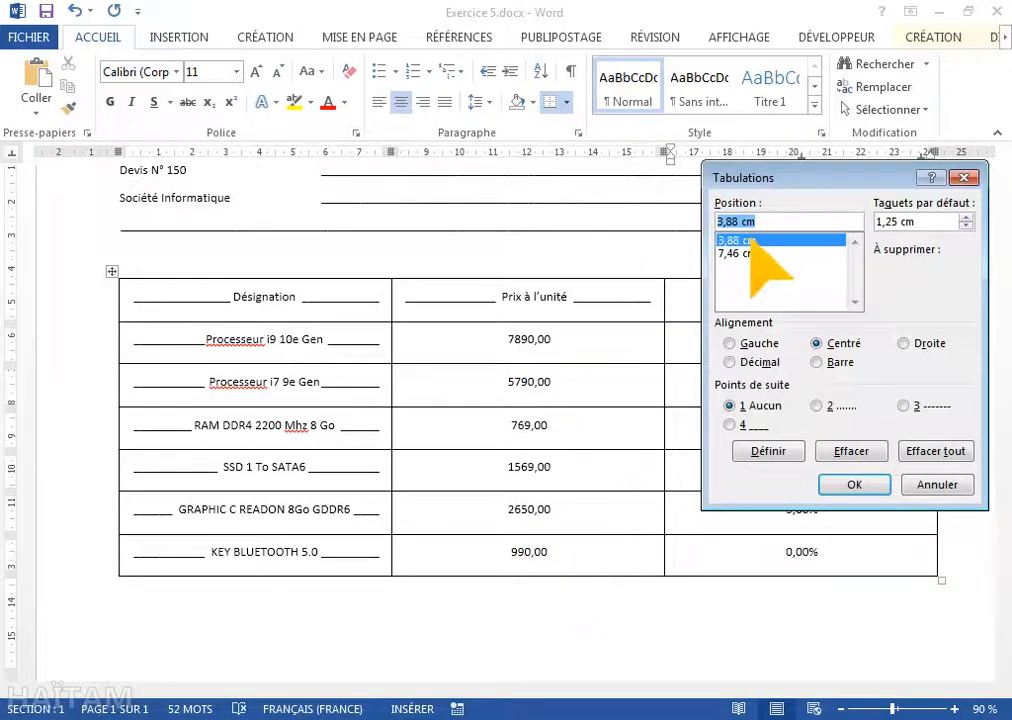
{"action": "left_click", "coordinate": [730, 424]}
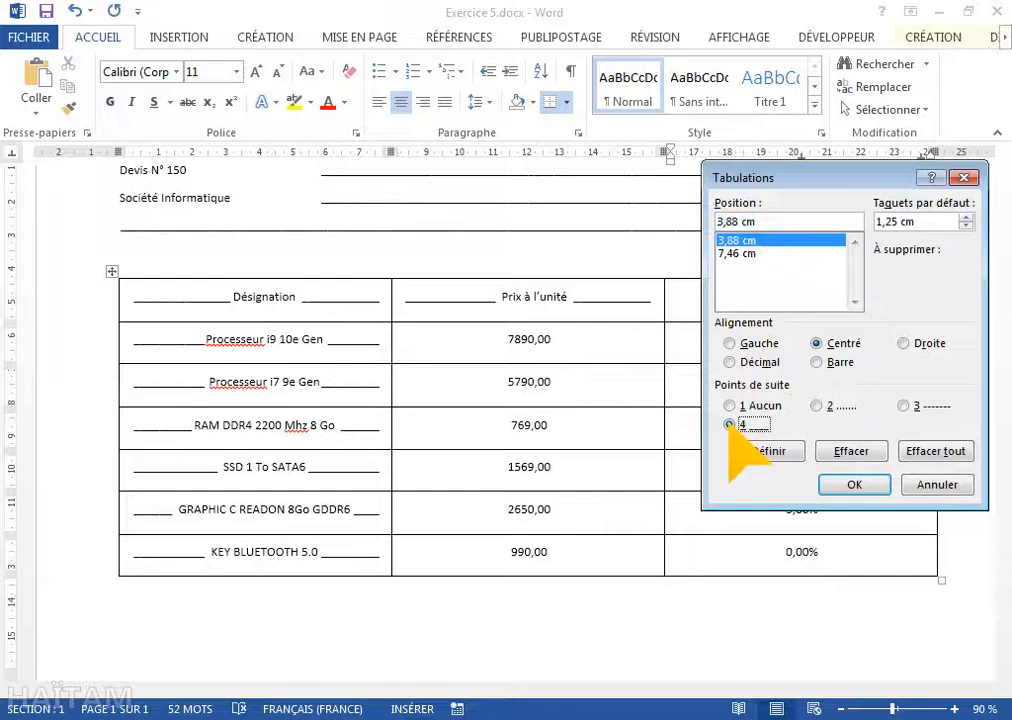
{"action": "left_click", "coordinate": [763, 450]}
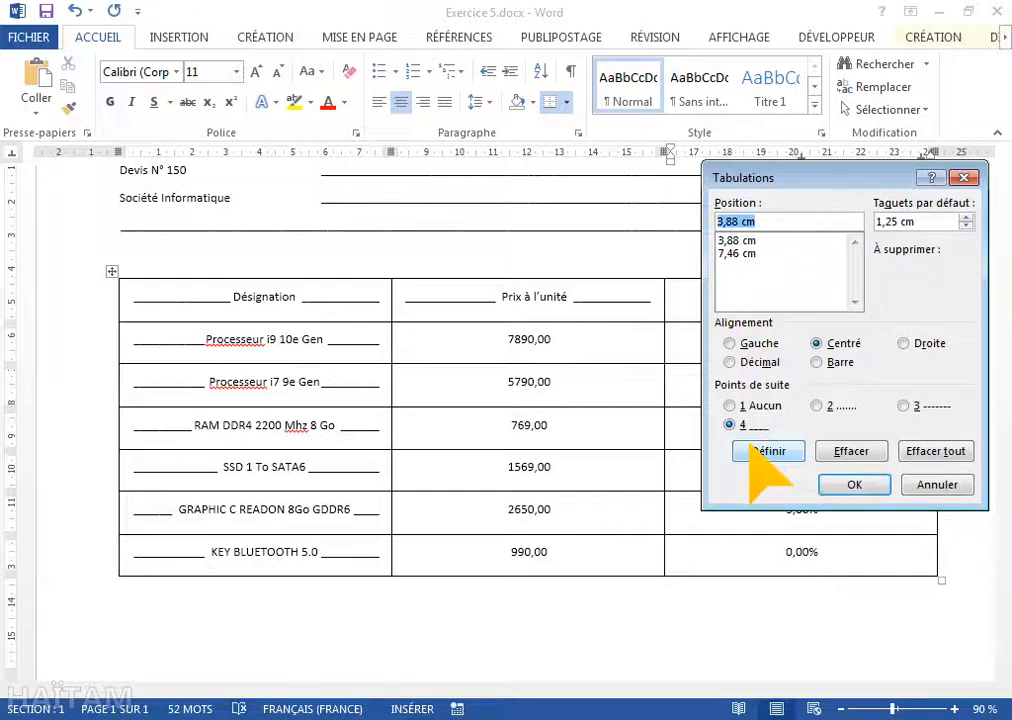
{"action": "left_click", "coordinate": [735, 253]}
{"action": "left_click", "coordinate": [730, 424]}
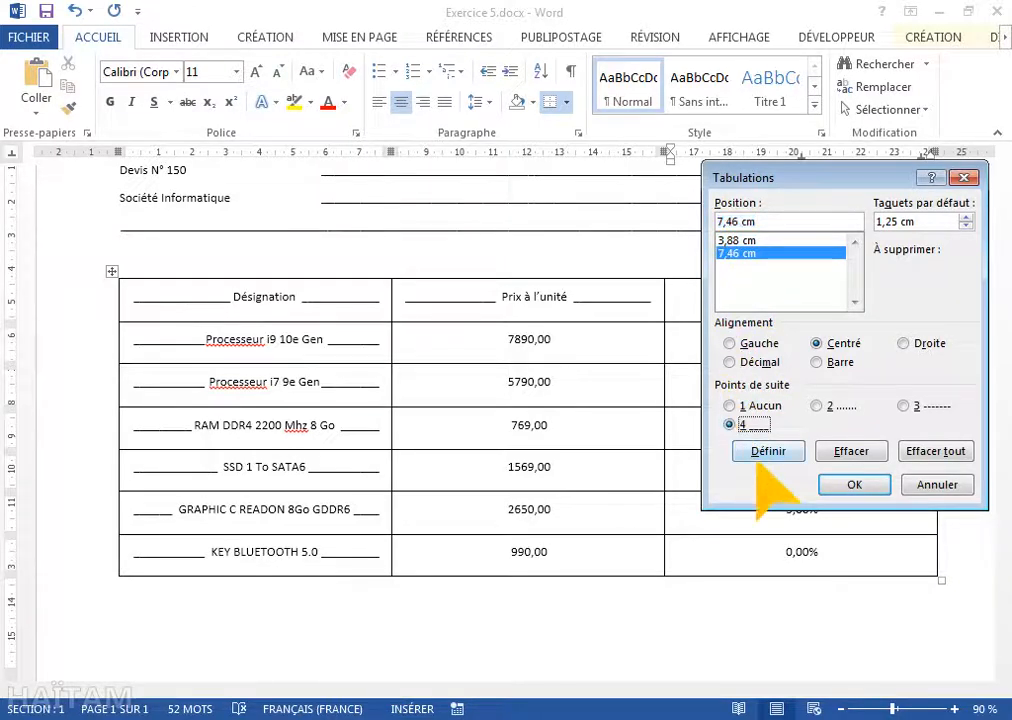
{"action": "left_click", "coordinate": [765, 452]}
{"action": "left_click", "coordinate": [842, 487]}
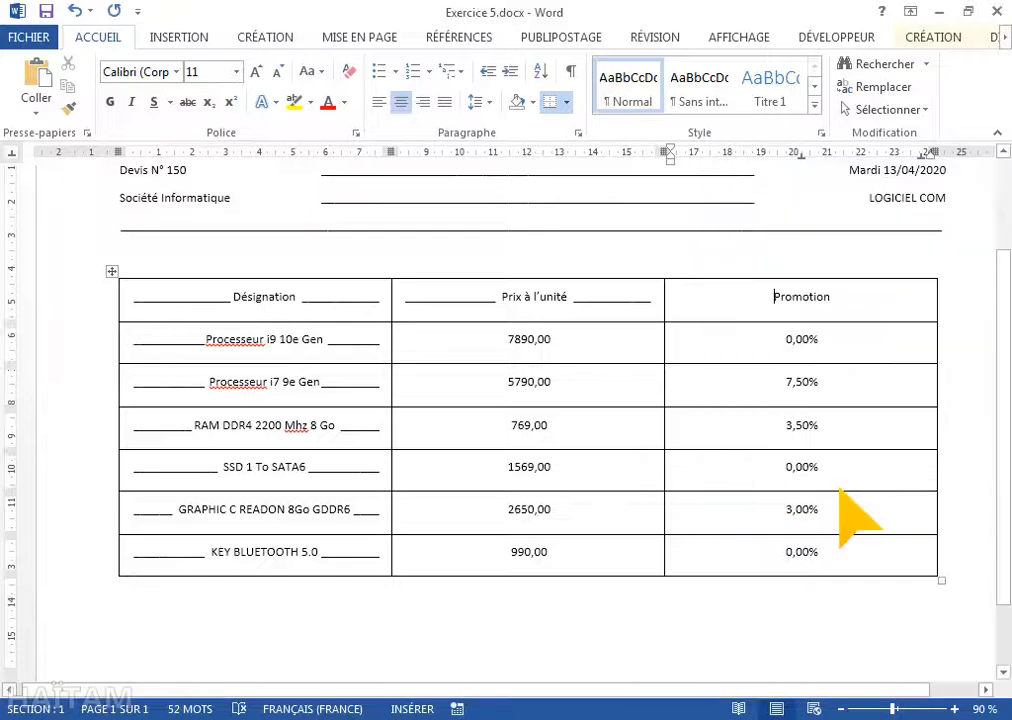
Step: Insert leader tabs before and after "Promotion" in the table's header cell
{"action": "key", "text": "ctrl+Tab"}
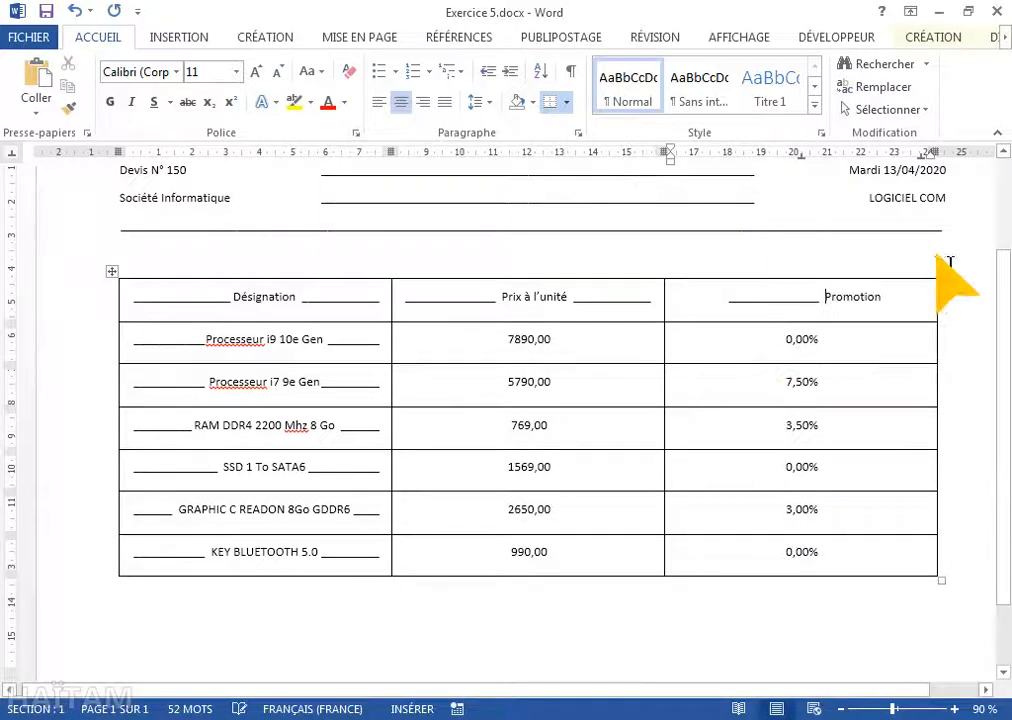
{"action": "left_click", "coordinate": [910, 300]}
{"action": "key", "text": "ctrl+Tab"}
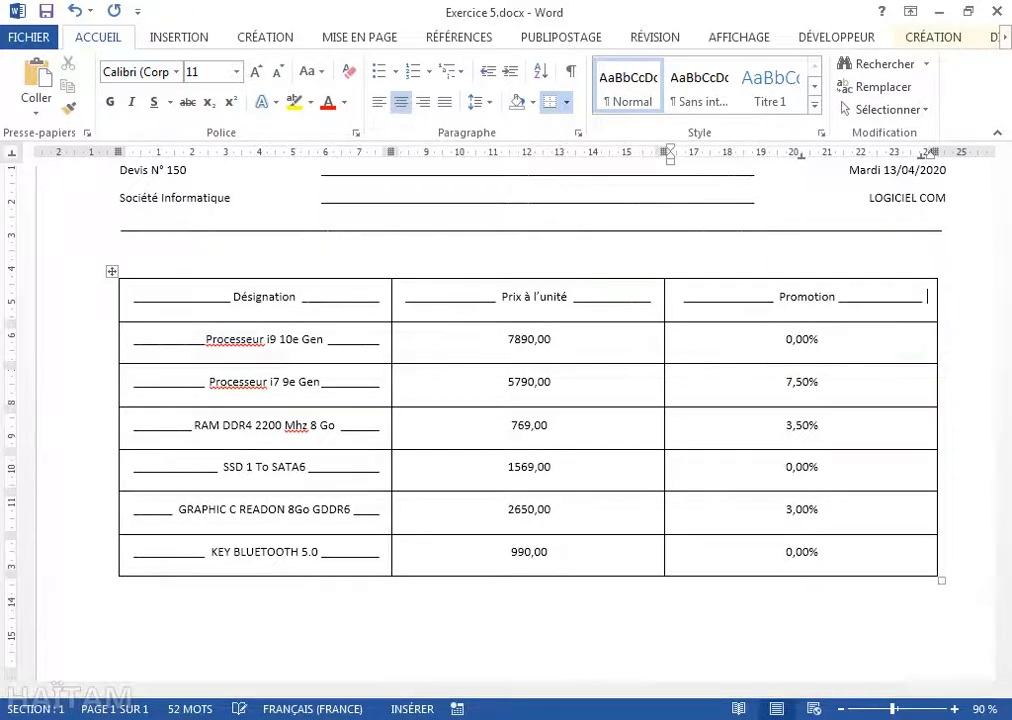
Step: Set centred tab stops at 3,79 cm and 7,4 cm for all the unit price cells, with the dashed leader (3) on the 7,4 cm stop
{"action": "left_click_drag", "start_coordinate": [530, 340], "coordinate": [540, 595]}
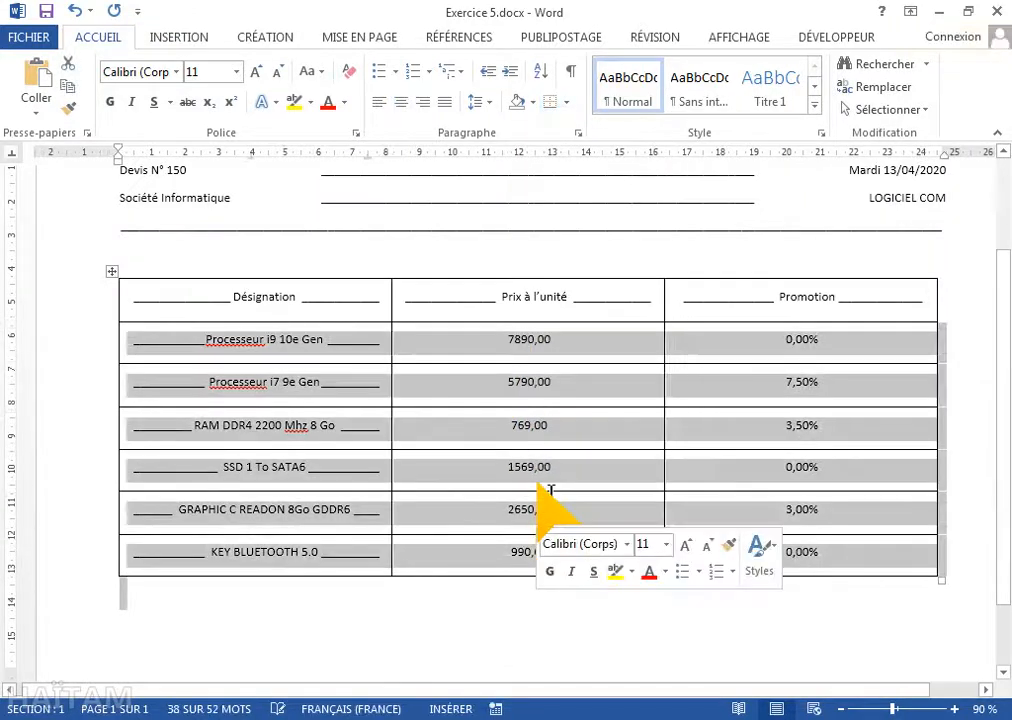
{"action": "left_click", "coordinate": [530, 340]}
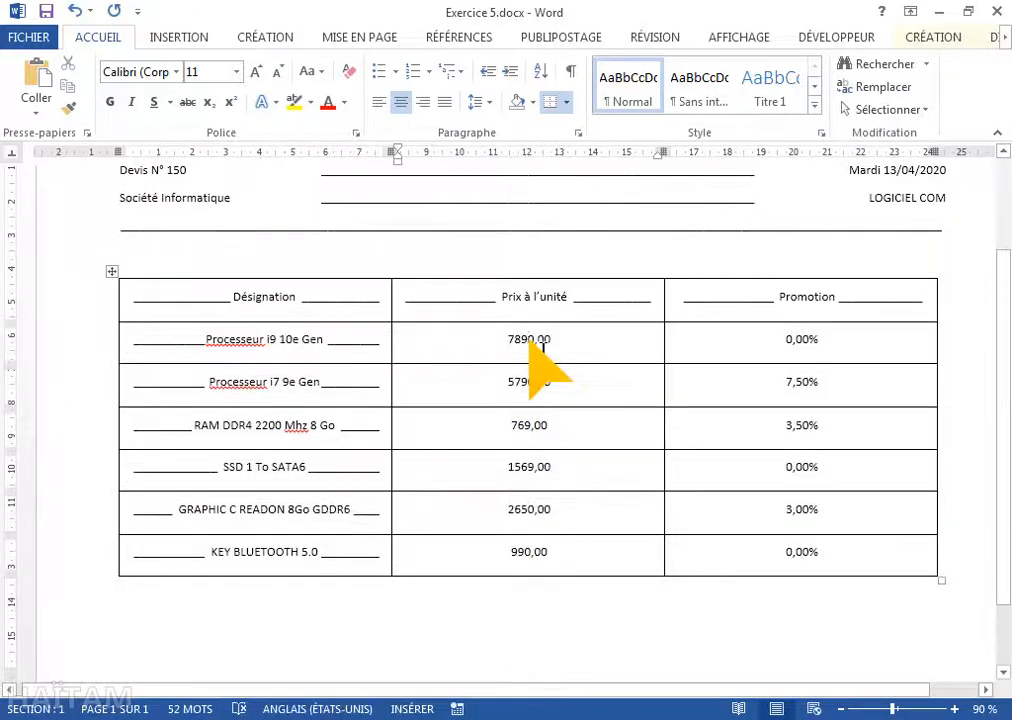
{"action": "left_click_drag", "start_coordinate": [542, 345], "coordinate": [549, 571]}
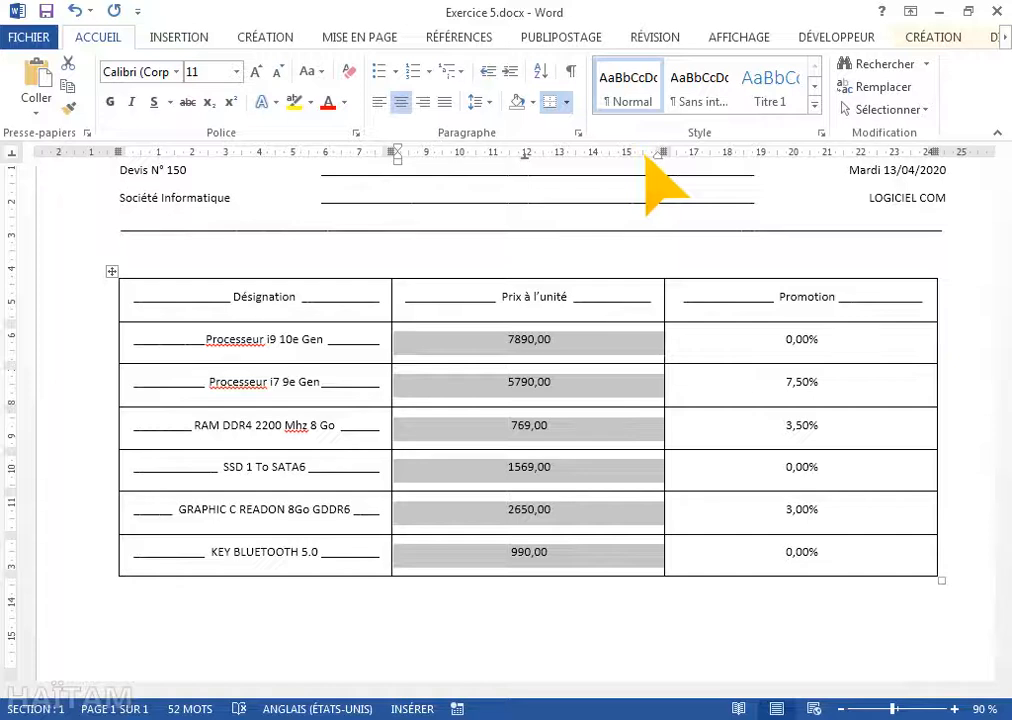
{"action": "left_click", "coordinate": [578, 133]}
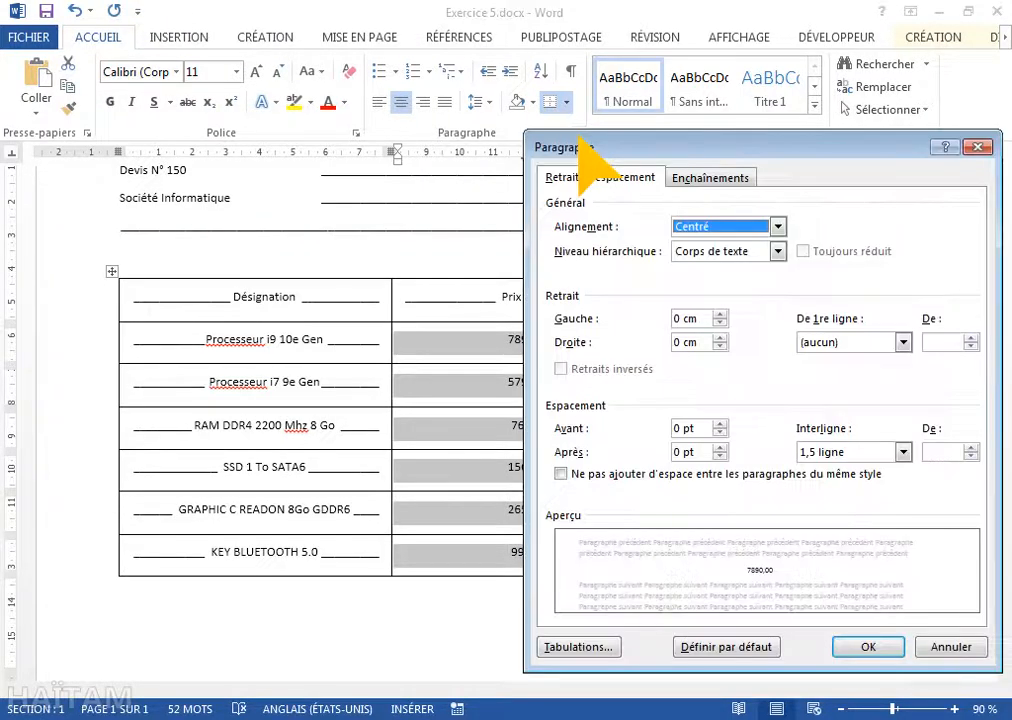
{"action": "left_click", "coordinate": [574, 645]}
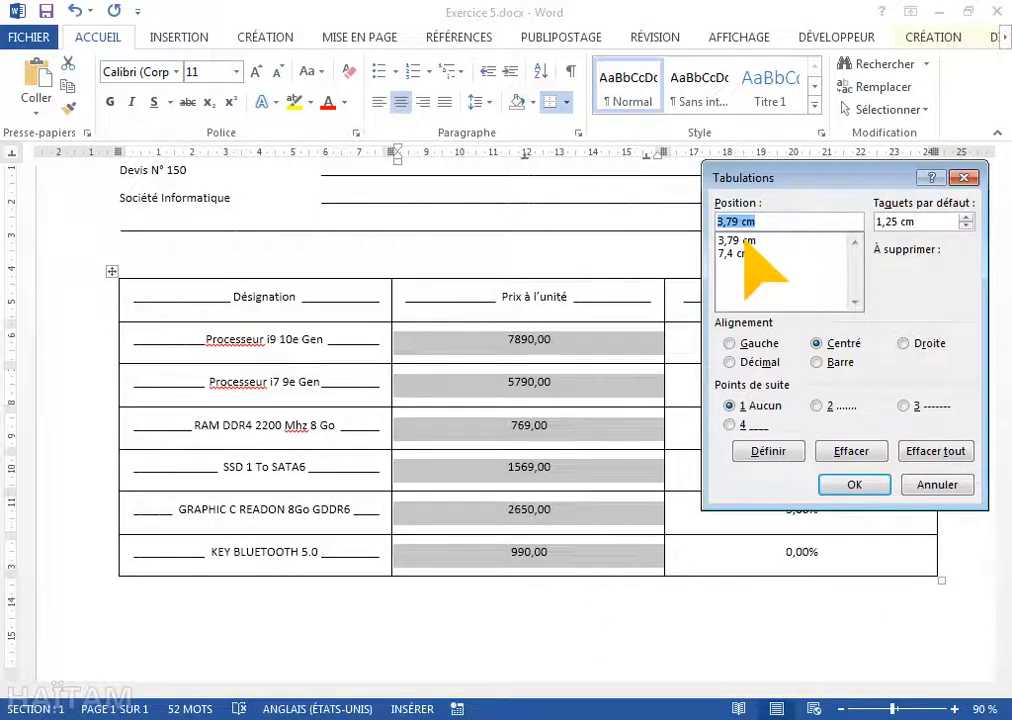
{"action": "left_click", "coordinate": [745, 242]}
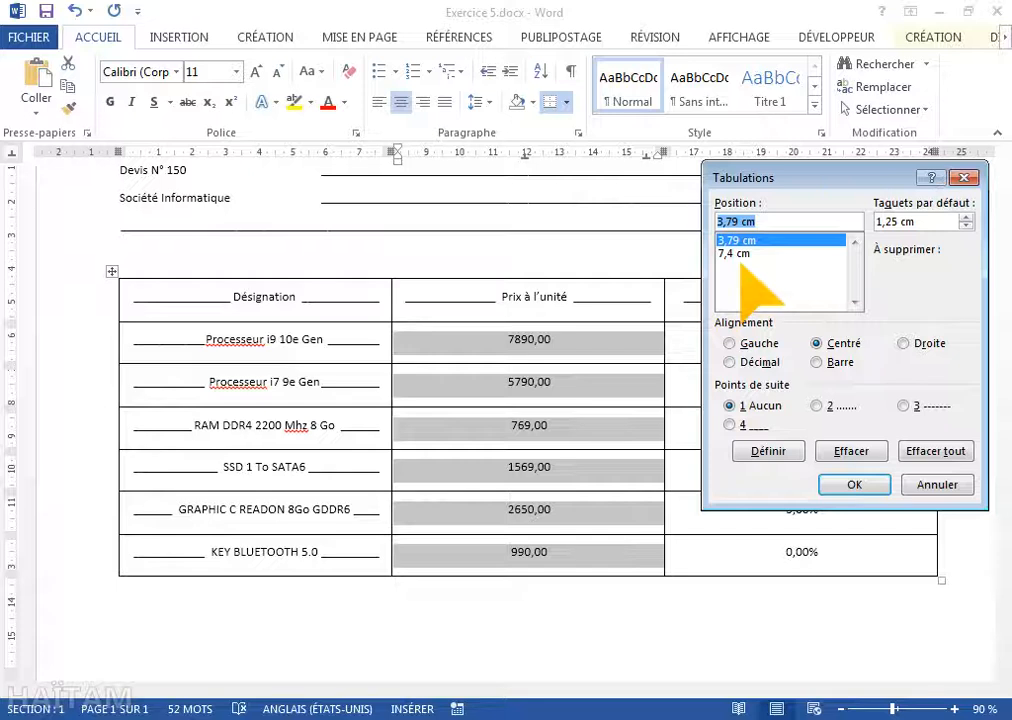
{"action": "left_click", "coordinate": [736, 253]}
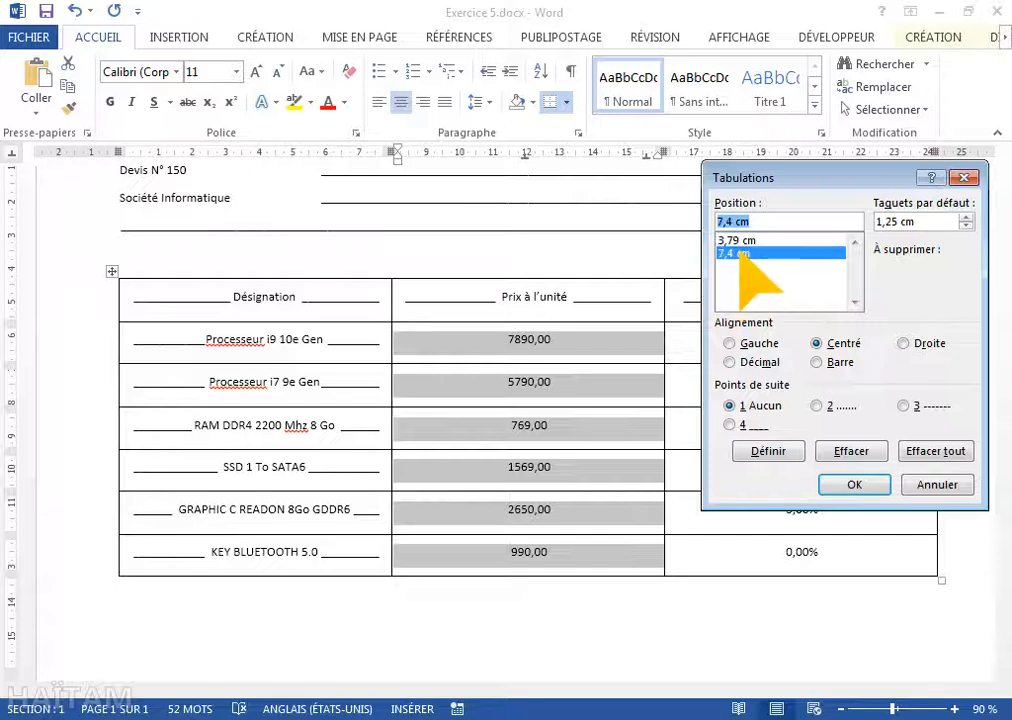
{"action": "left_click", "coordinate": [903, 405]}
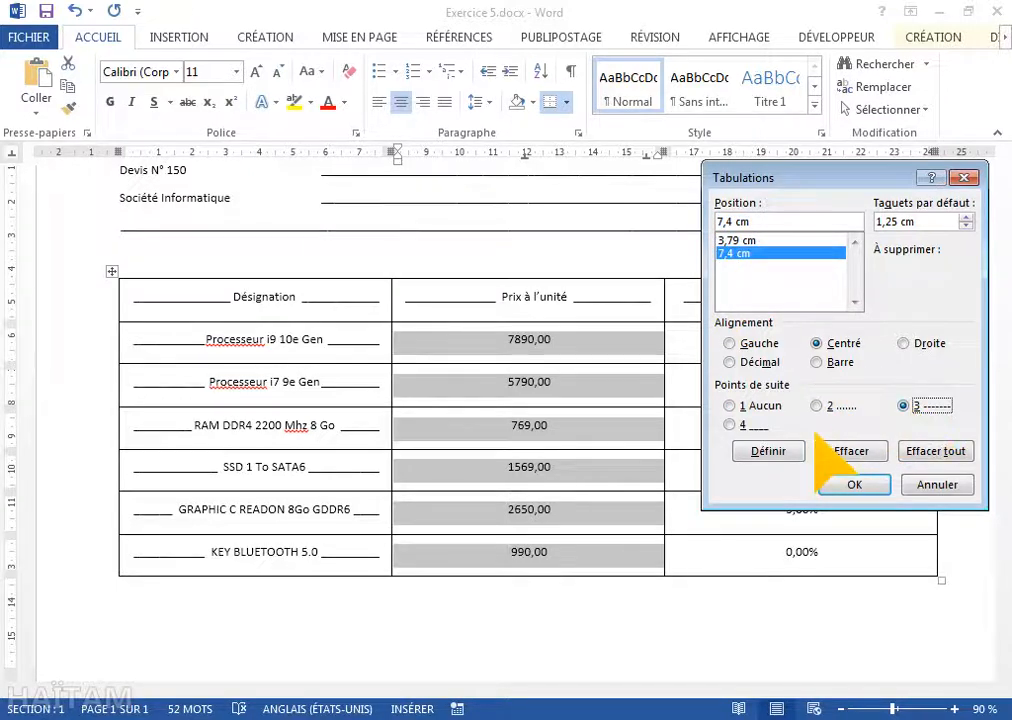
{"action": "left_click", "coordinate": [768, 452]}
{"action": "left_click", "coordinate": [852, 484]}
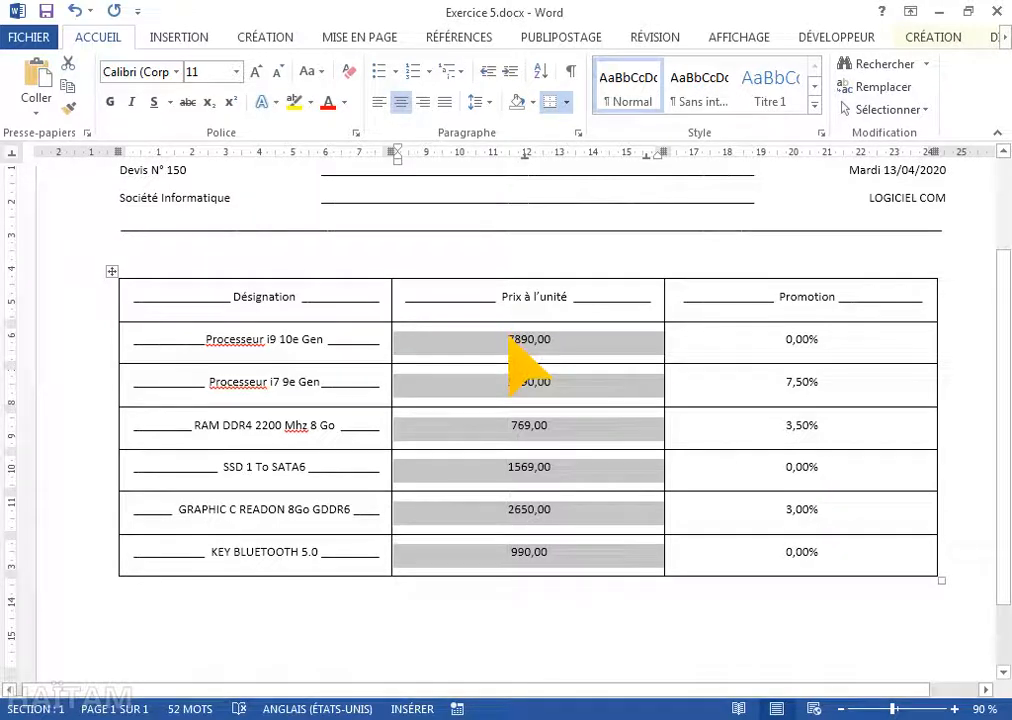
Step: Insert tabs before and after the unit prices of Processeur i9, Processeur i7 and RAM DDR4 for dashed leaders
{"action": "left_click", "coordinate": [553, 339]}
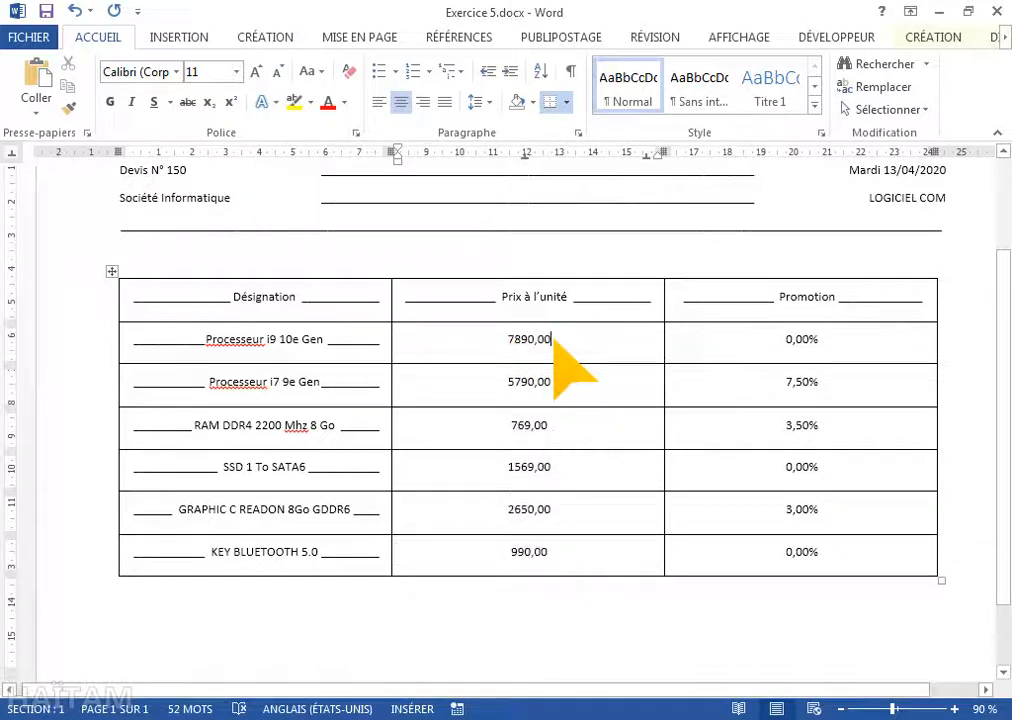
{"action": "key", "text": "ctrl+Tab"}
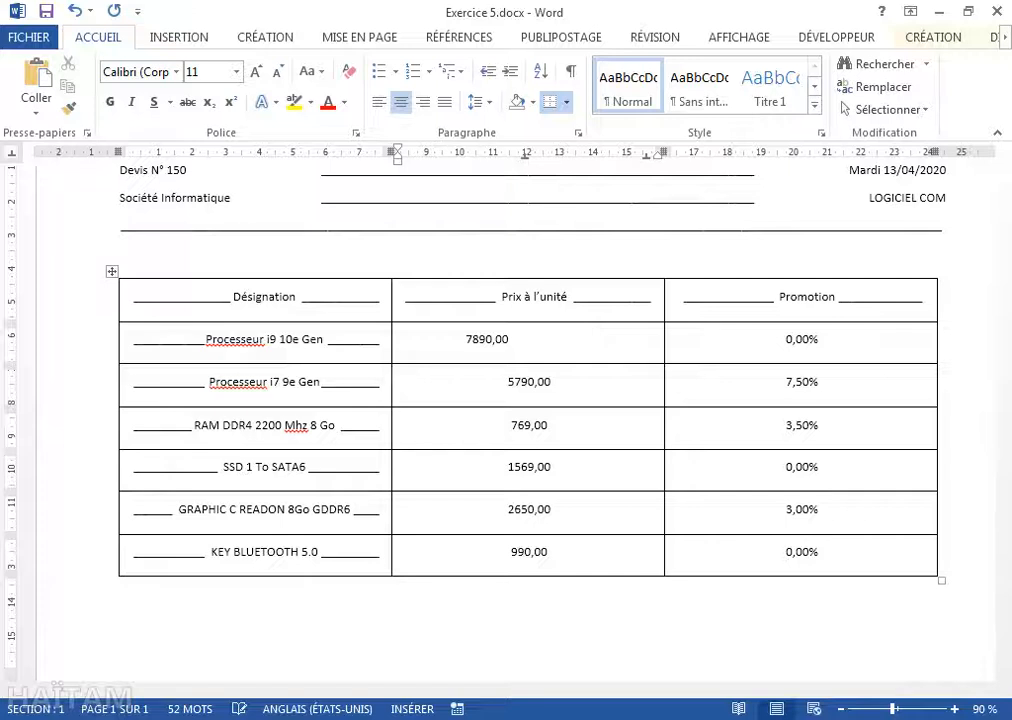
{"action": "left_click", "coordinate": [467, 340]}
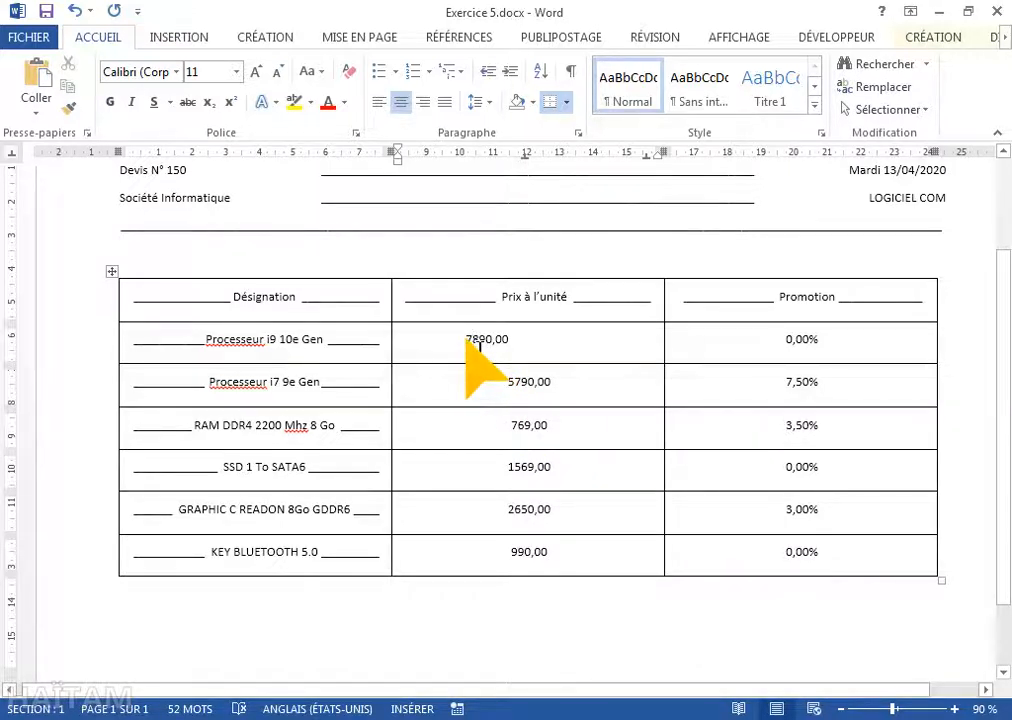
{"action": "key", "text": "ctrl+Tab"}
{"action": "left_click", "coordinate": [508, 384]}
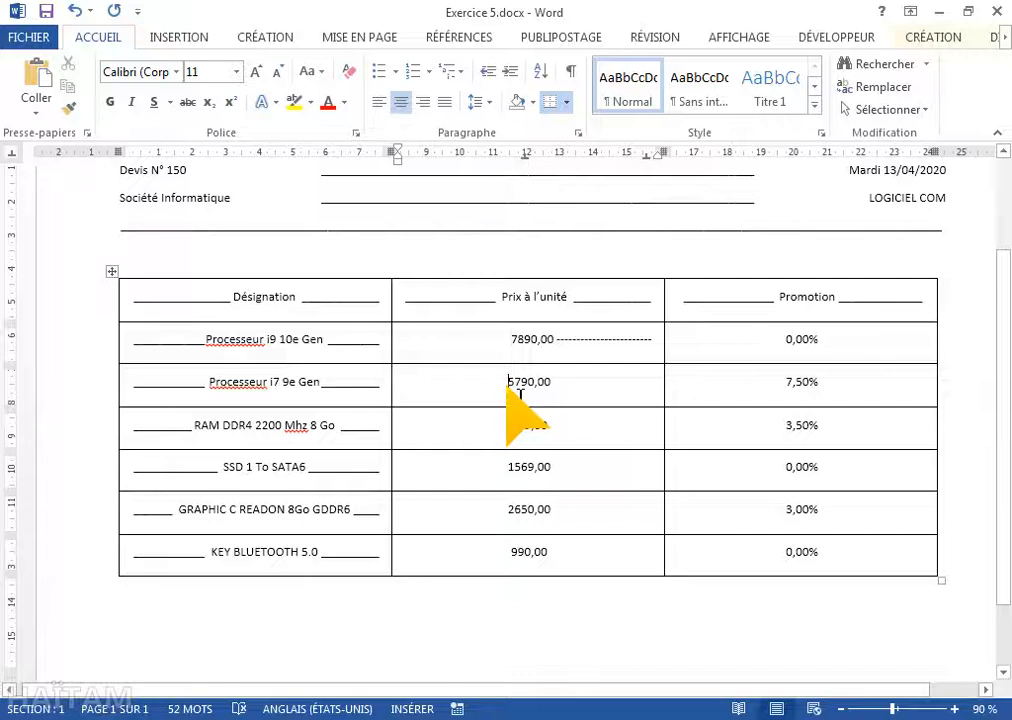
{"action": "key", "text": "ctrl+Tab"}
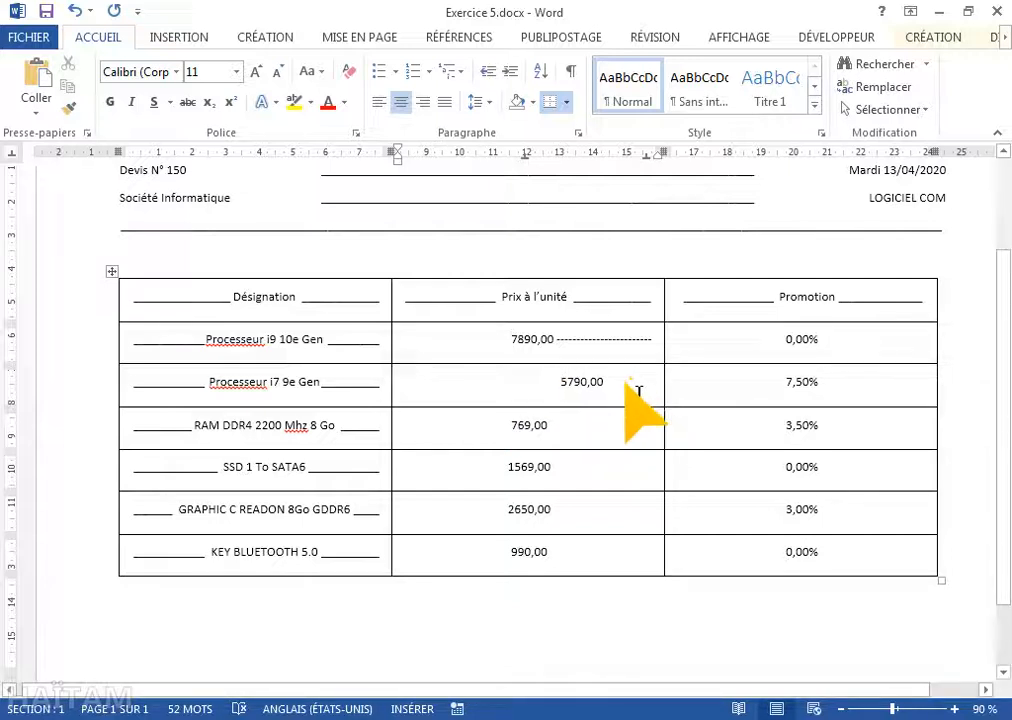
{"action": "key", "text": "ctrl+Tab"}
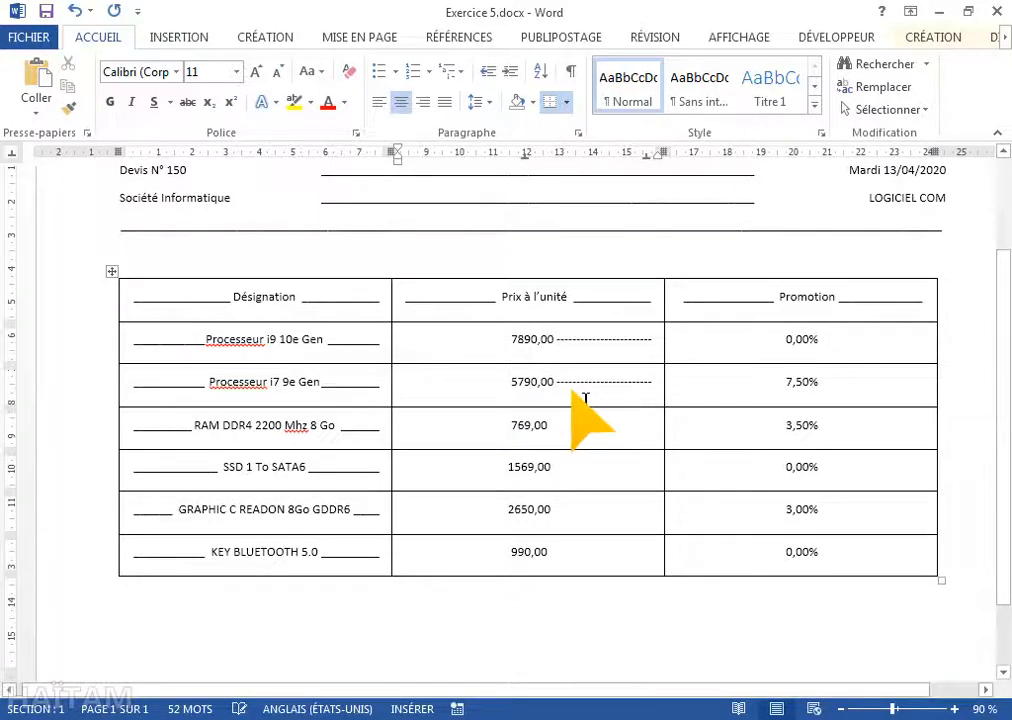
{"action": "left_click", "coordinate": [518, 430]}
{"action": "key", "text": "ctrl+Tab"}
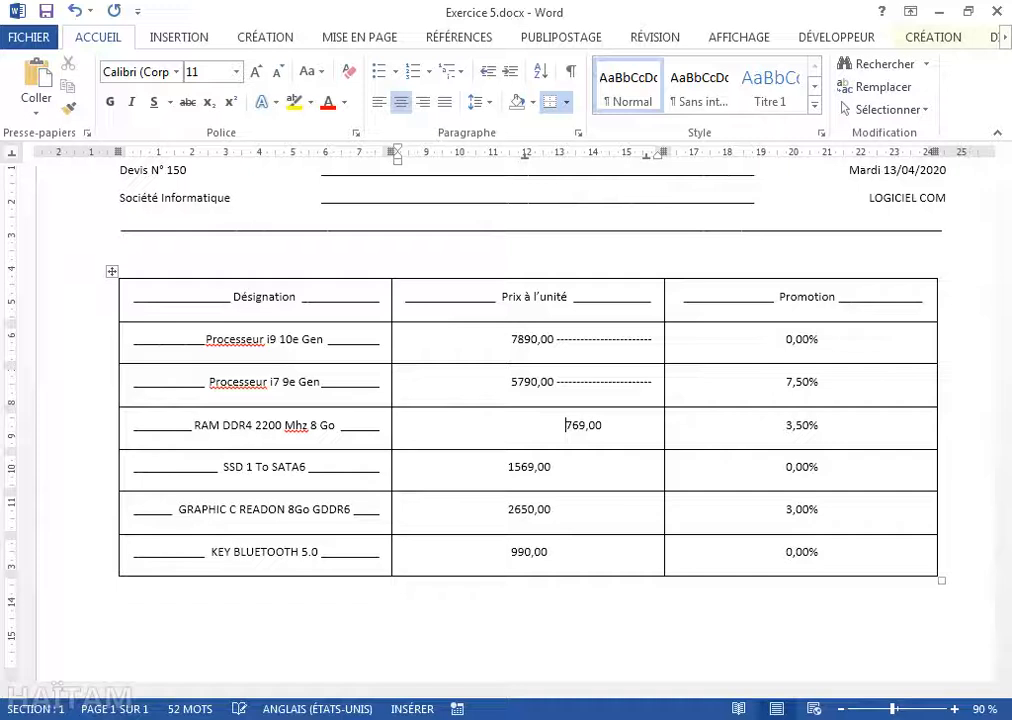
{"action": "left_click", "coordinate": [637, 443]}
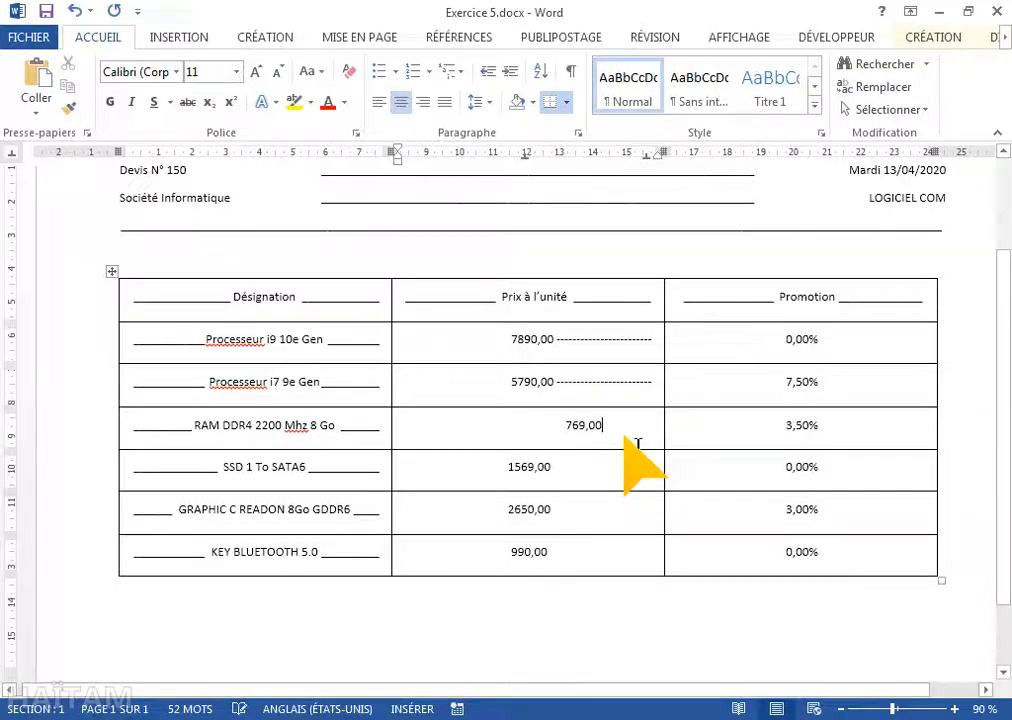
{"action": "key", "text": "ctrl+Tab"}
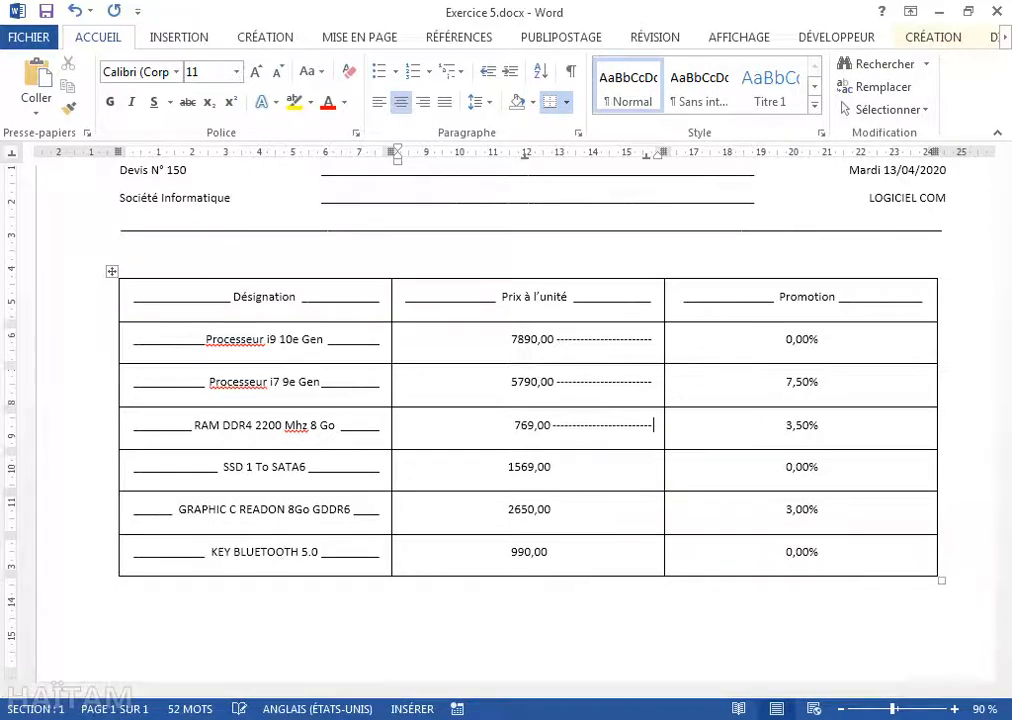
Step: Insert tabs before and after the unit prices in the SSD, GRAPHIC C READON and KEY BLUETOOTH rows
{"action": "left_click", "coordinate": [508, 466]}
{"action": "key", "text": "ctrl+Tab"}
{"action": "left_click", "coordinate": [634, 479]}
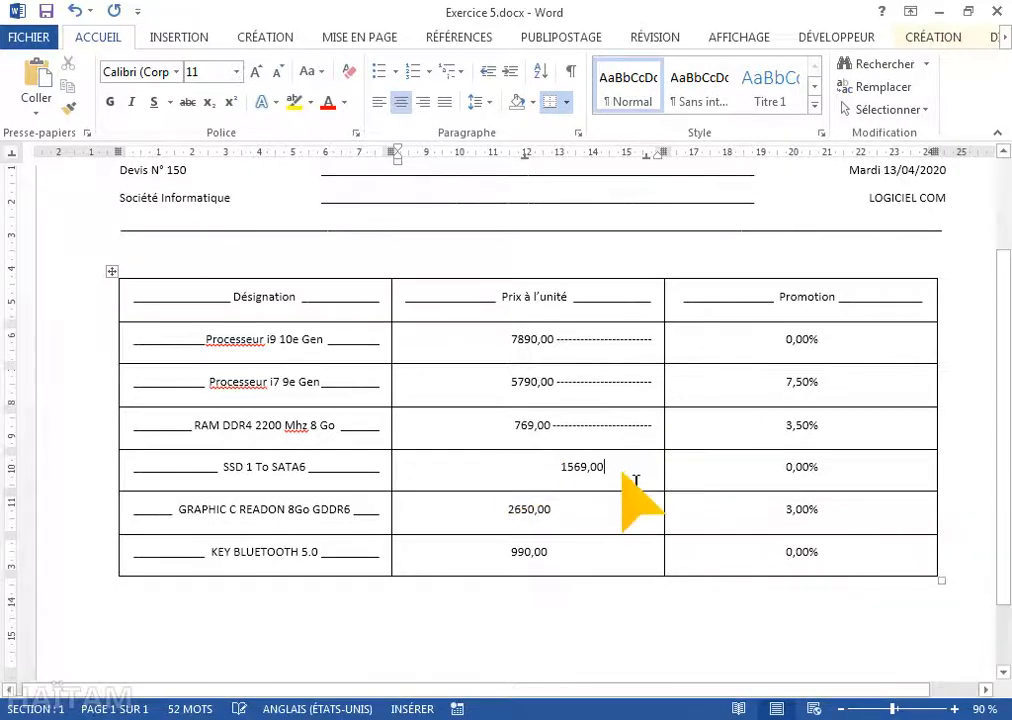
{"action": "key", "text": "ctrl+Tab"}
{"action": "left_click", "coordinate": [509, 509]}
{"action": "key", "text": "ctrl+Tab"}
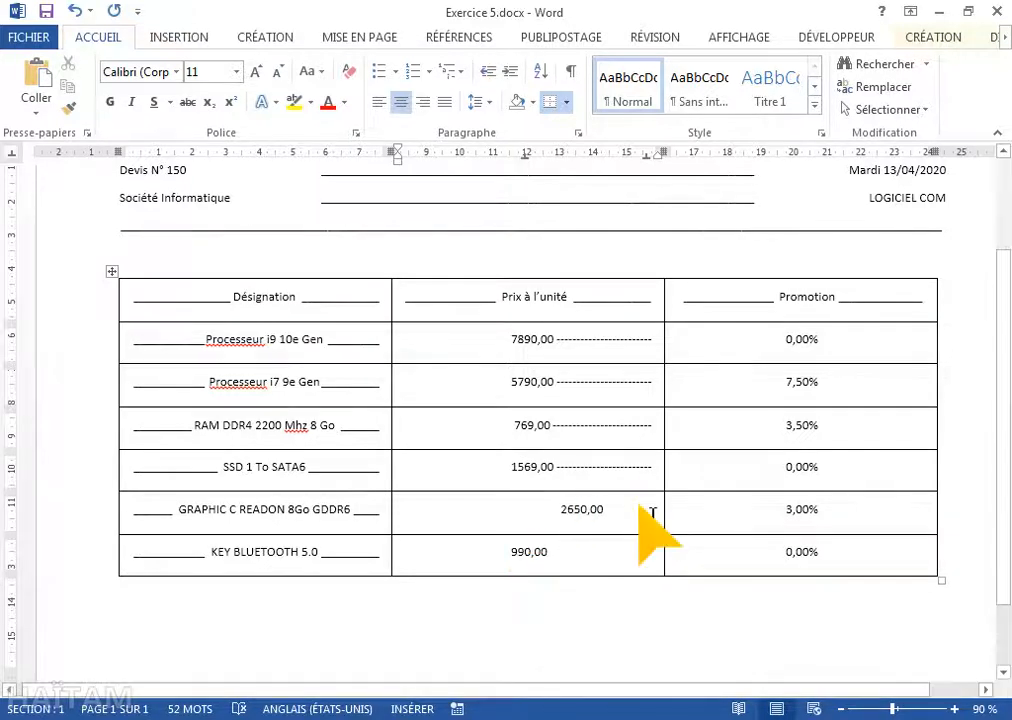
{"action": "left_click", "coordinate": [651, 512]}
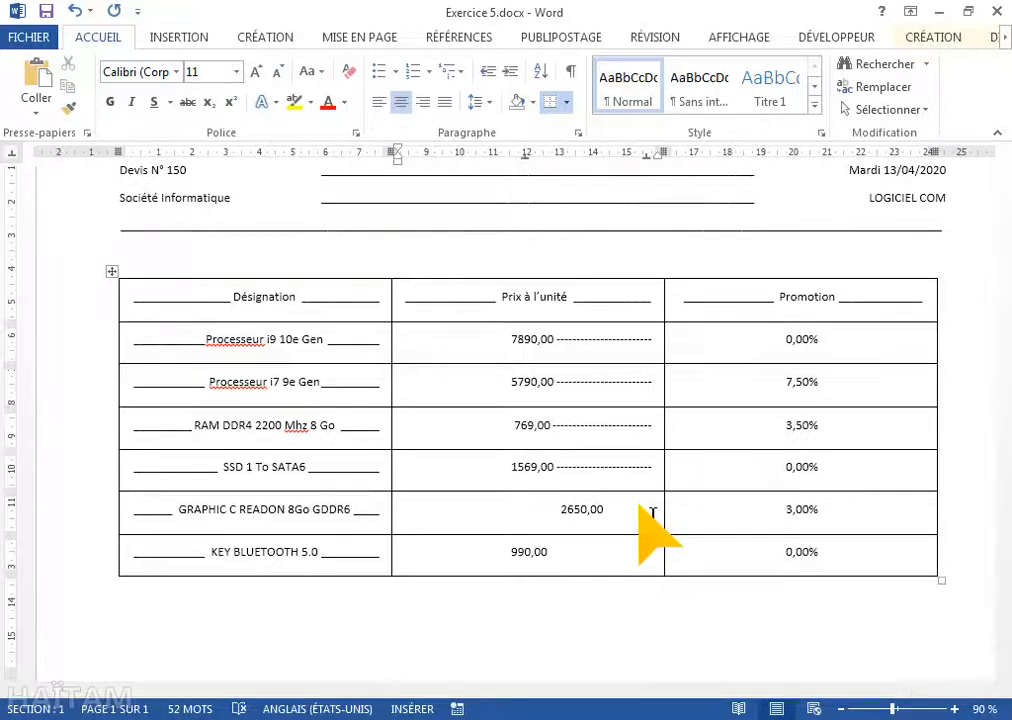
{"action": "key", "text": "ctrl+Tab"}
{"action": "left_click", "coordinate": [514, 558]}
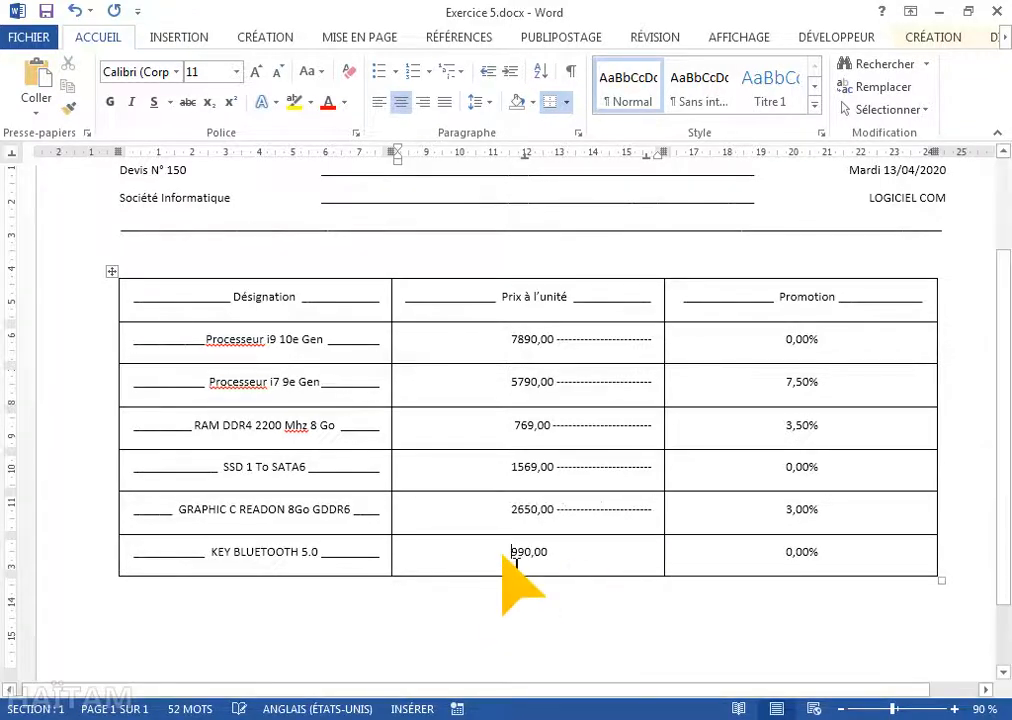
{"action": "key", "text": "ctrl+Tab"}
{"action": "left_click", "coordinate": [640, 557]}
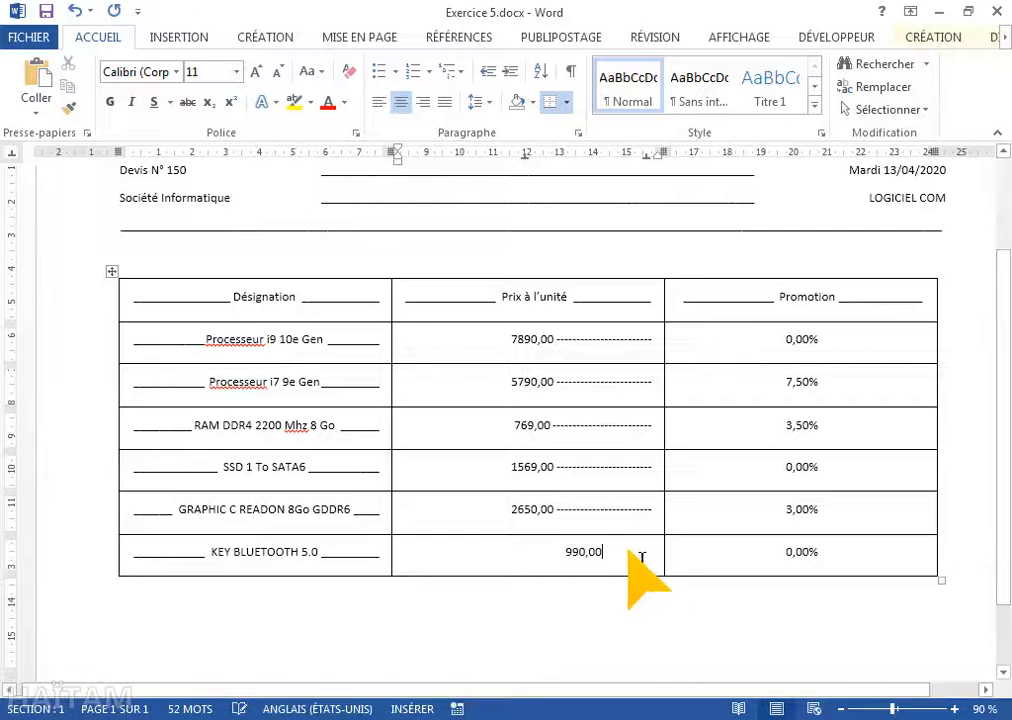
{"action": "key", "text": "ctrl+Tab"}
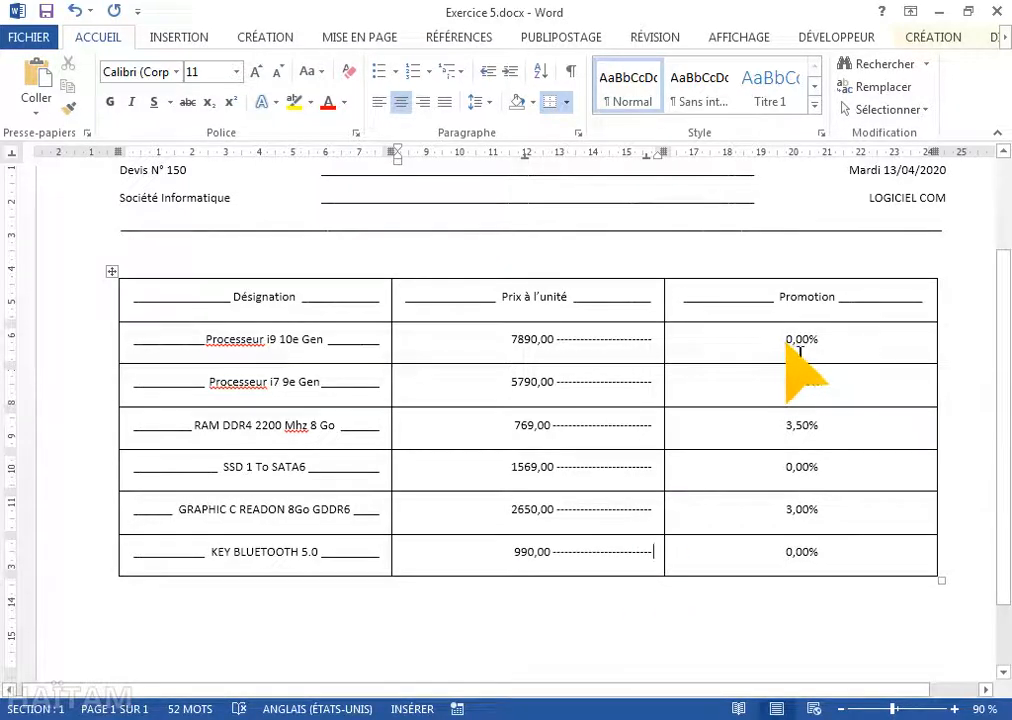
Step: Set the underscore leader (4) on the centred 3,88 cm tab stop for all the promotion percentage cells
{"action": "left_click_drag", "start_coordinate": [815, 343], "coordinate": [827, 550]}
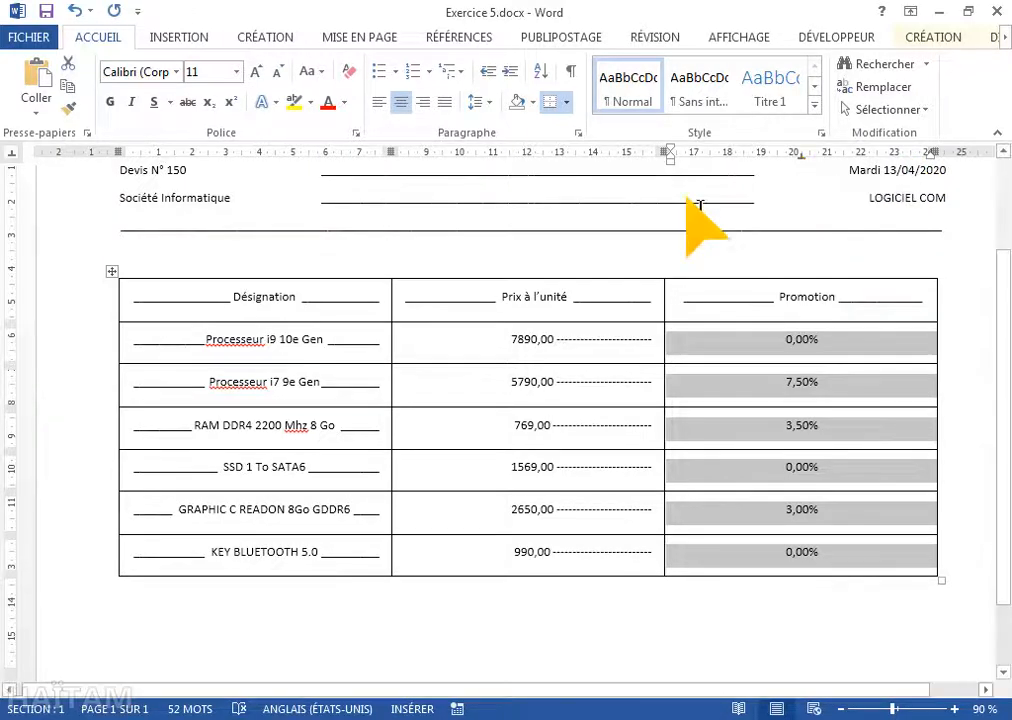
{"action": "left_click", "coordinate": [578, 133]}
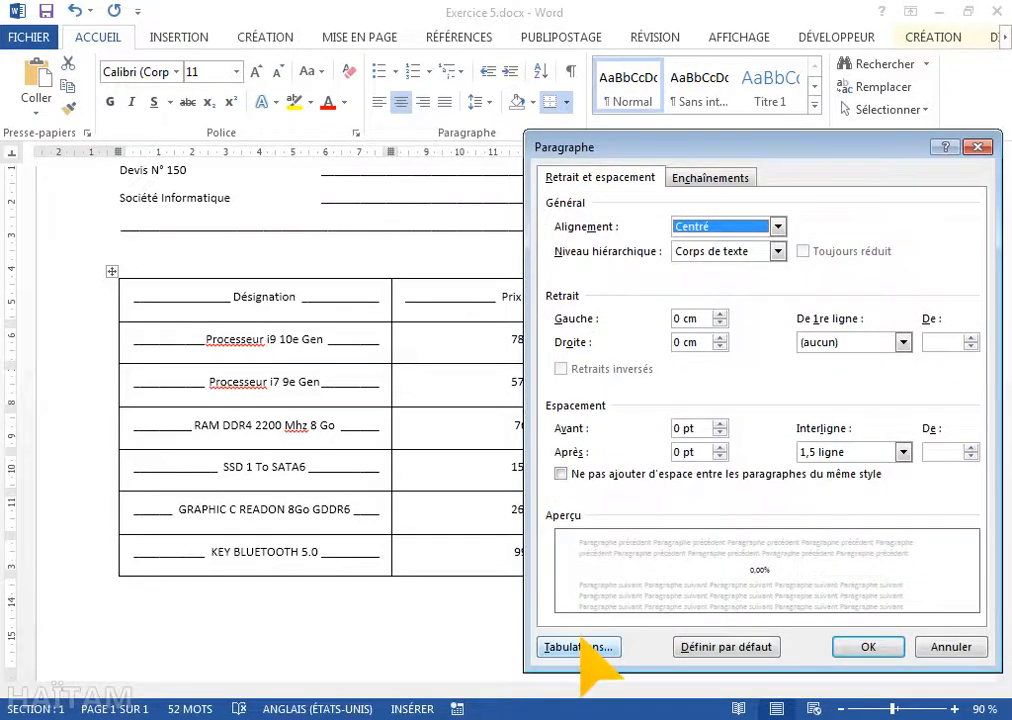
{"action": "left_click", "coordinate": [580, 645]}
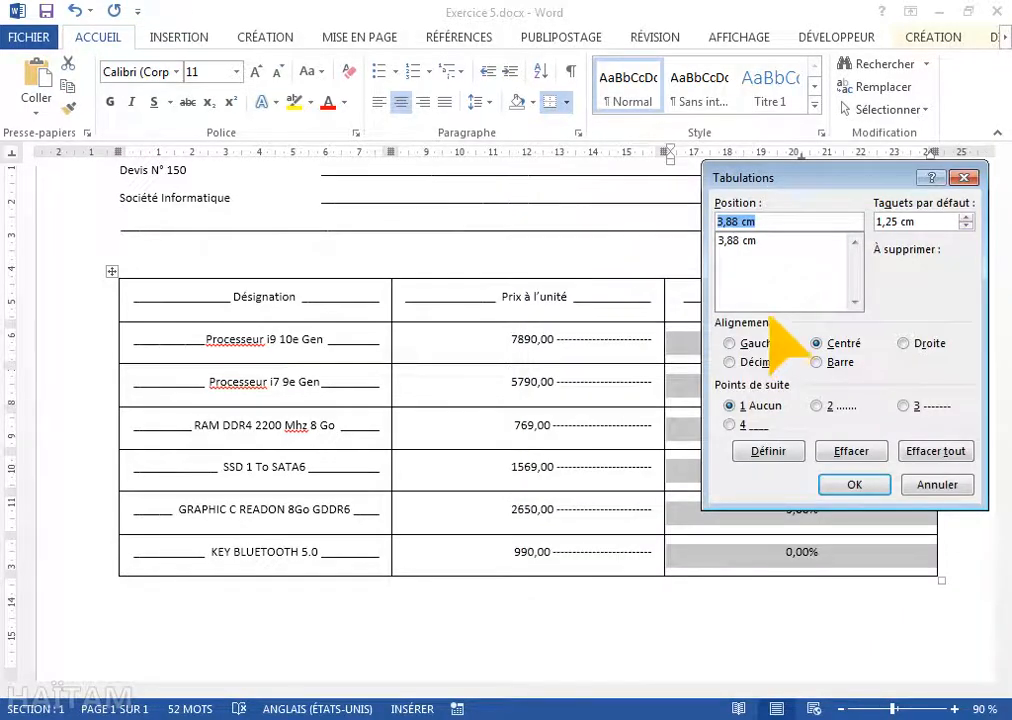
{"action": "left_click", "coordinate": [728, 243]}
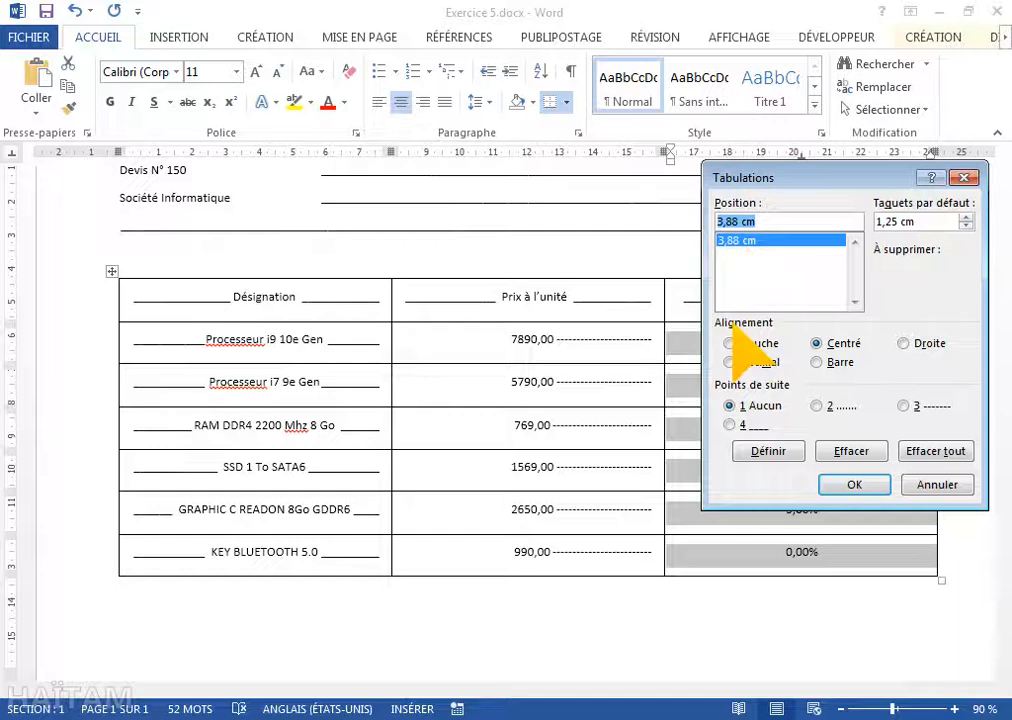
{"action": "left_click", "coordinate": [730, 424]}
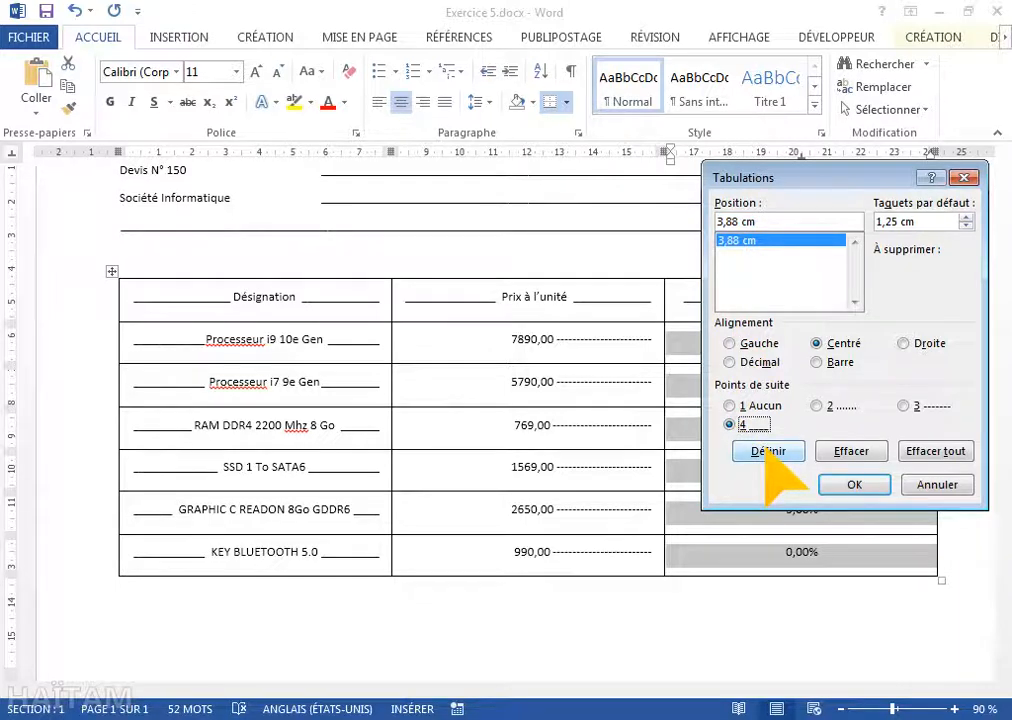
{"action": "left_click", "coordinate": [768, 451]}
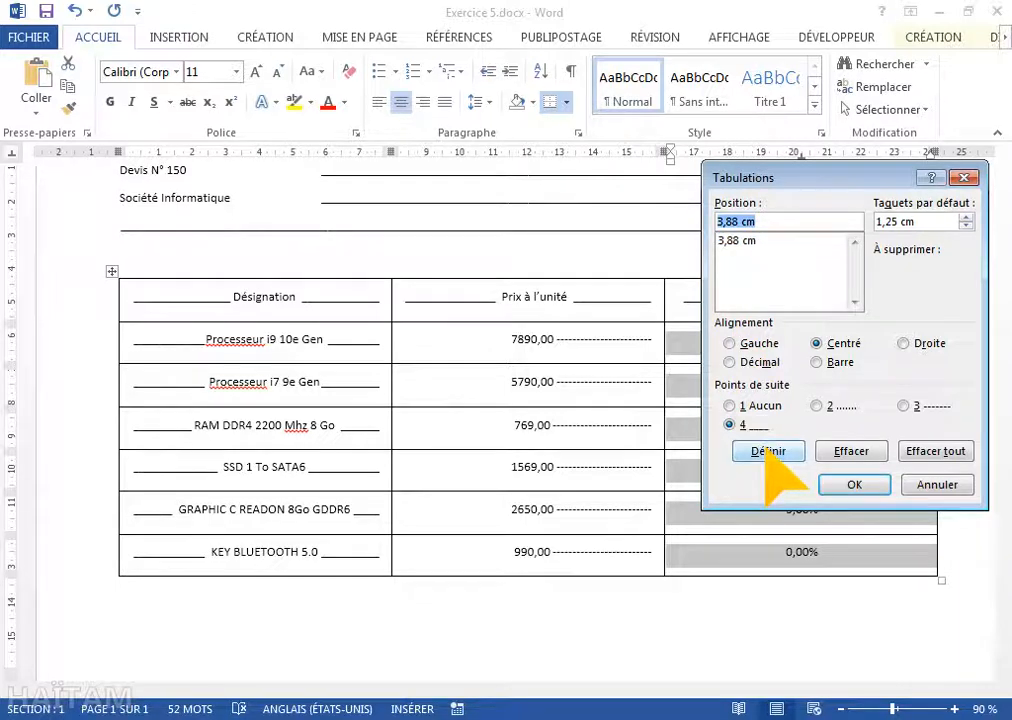
{"action": "left_click", "coordinate": [848, 485]}
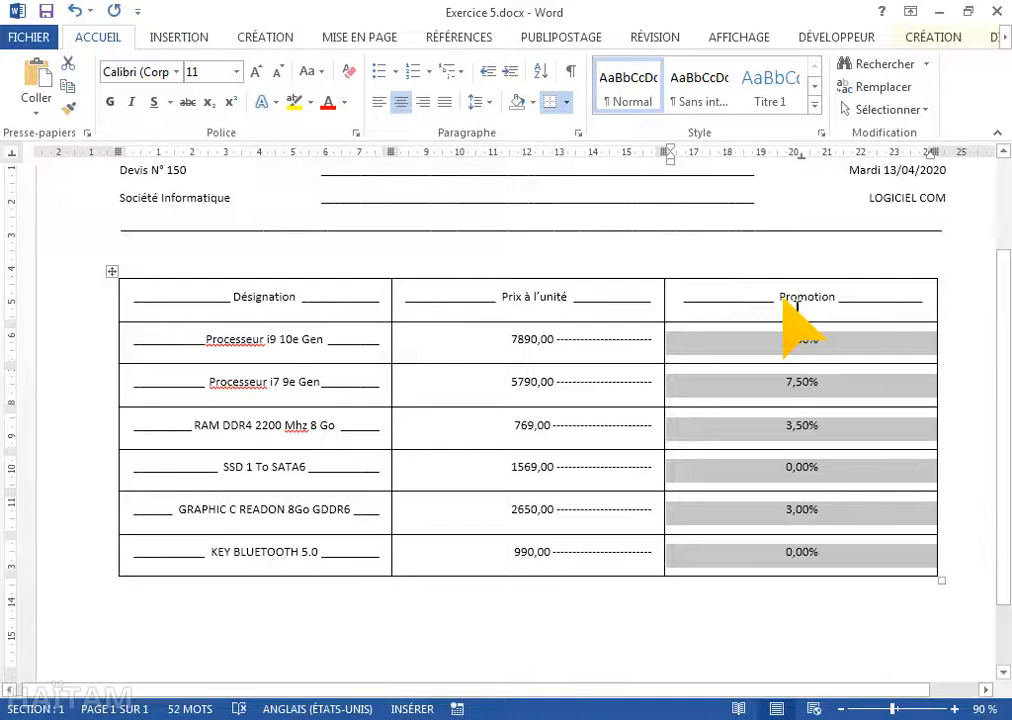
Step: Change the leader of the percentage cells' 3,88 cm tab stop to the dashed style (3)
{"action": "left_click", "coordinate": [578, 133]}
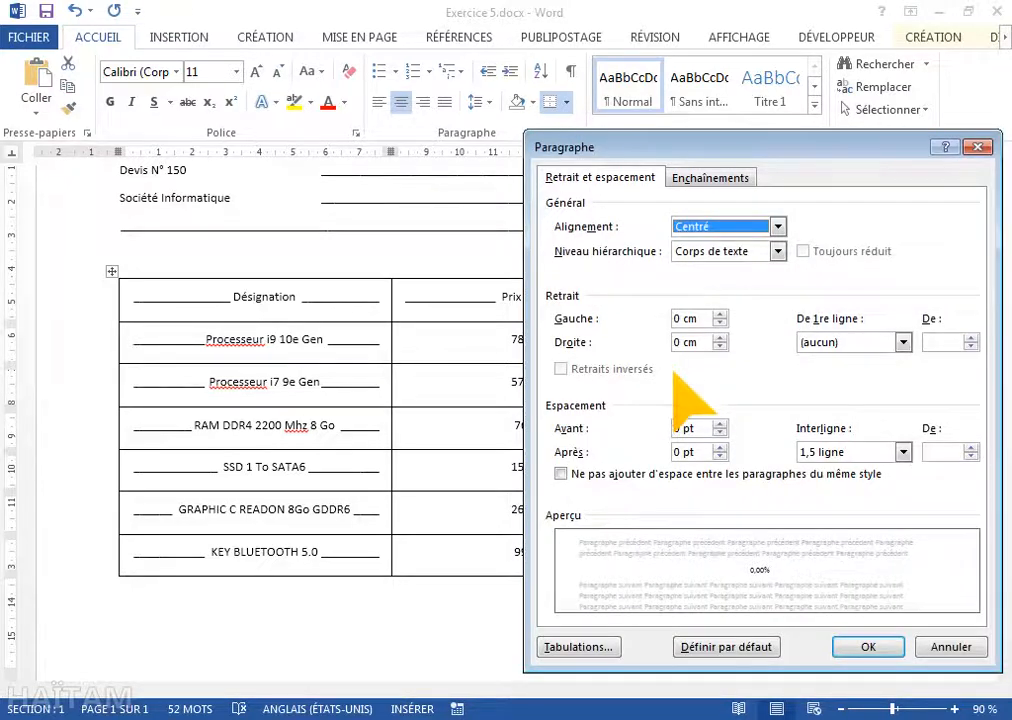
{"action": "left_click", "coordinate": [578, 647]}
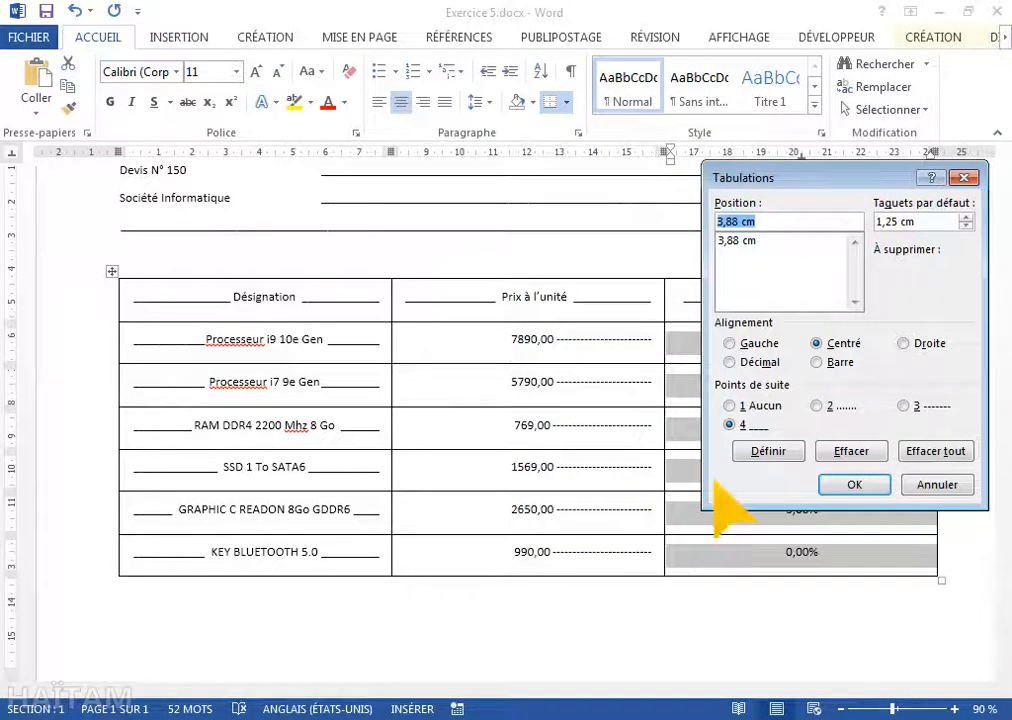
{"action": "left_click", "coordinate": [737, 241]}
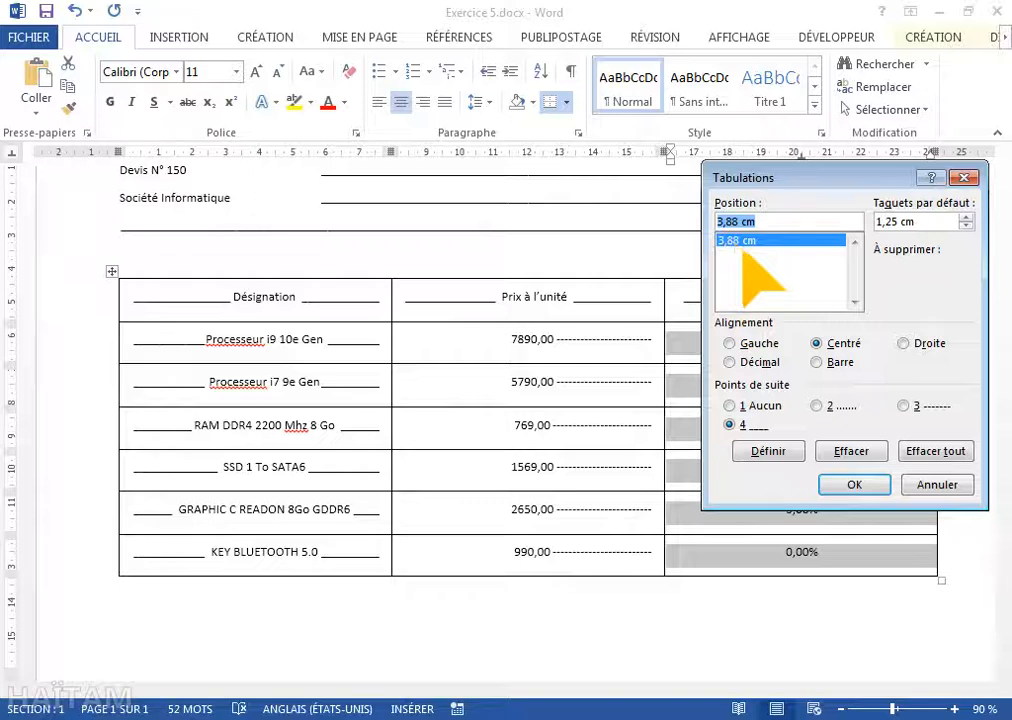
{"action": "left_click", "coordinate": [904, 405]}
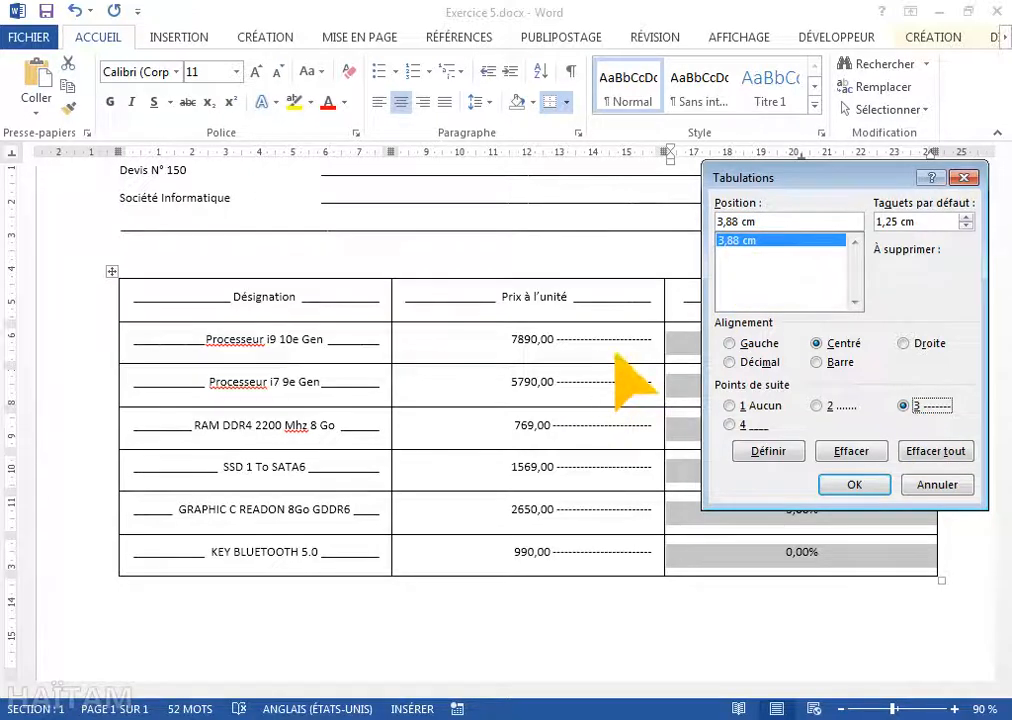
{"action": "left_click", "coordinate": [768, 451]}
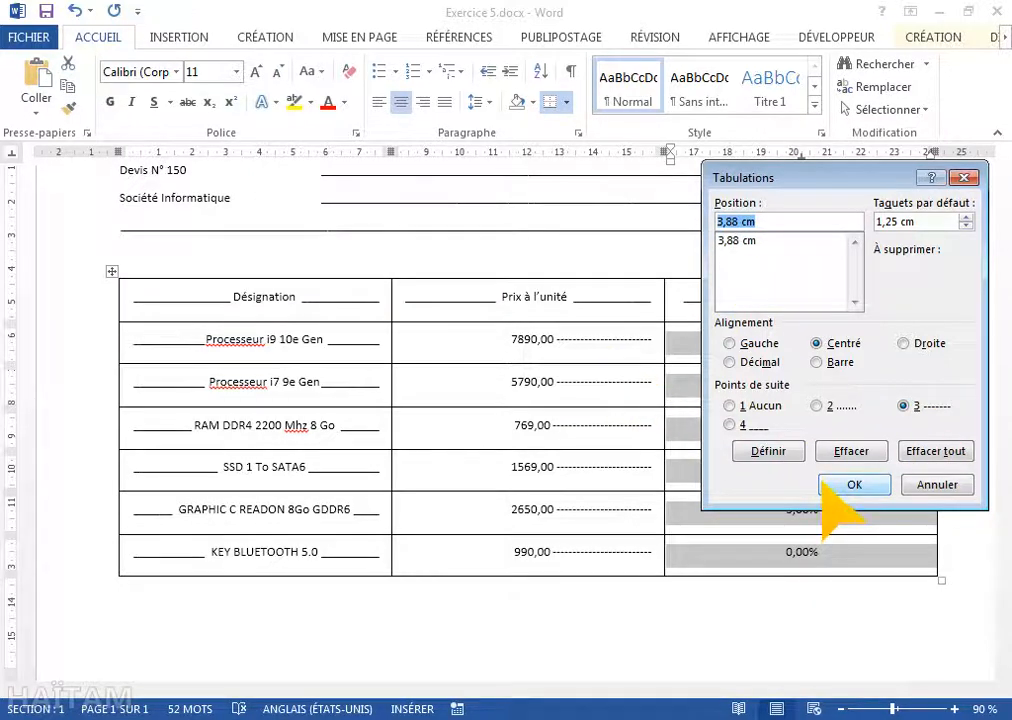
{"action": "left_click", "coordinate": [824, 484]}
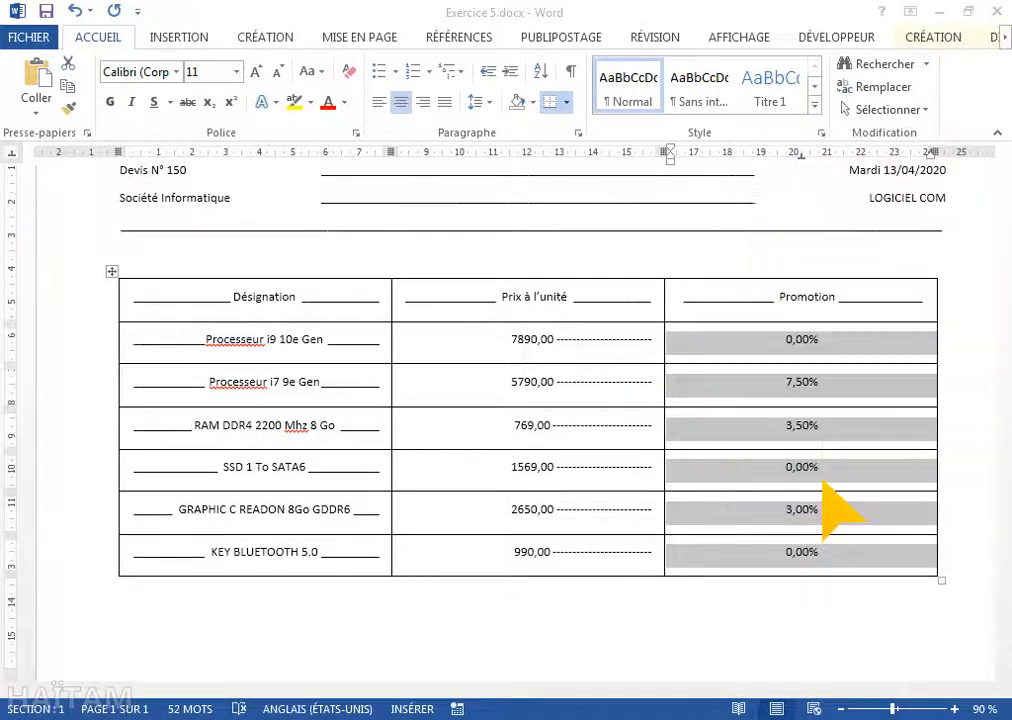
Step: Insert a tab before each promotion percentage in the six product rows so the dashed leader precedes it
{"action": "left_click", "coordinate": [785, 340]}
{"action": "key", "text": "ctrl+Tab"}
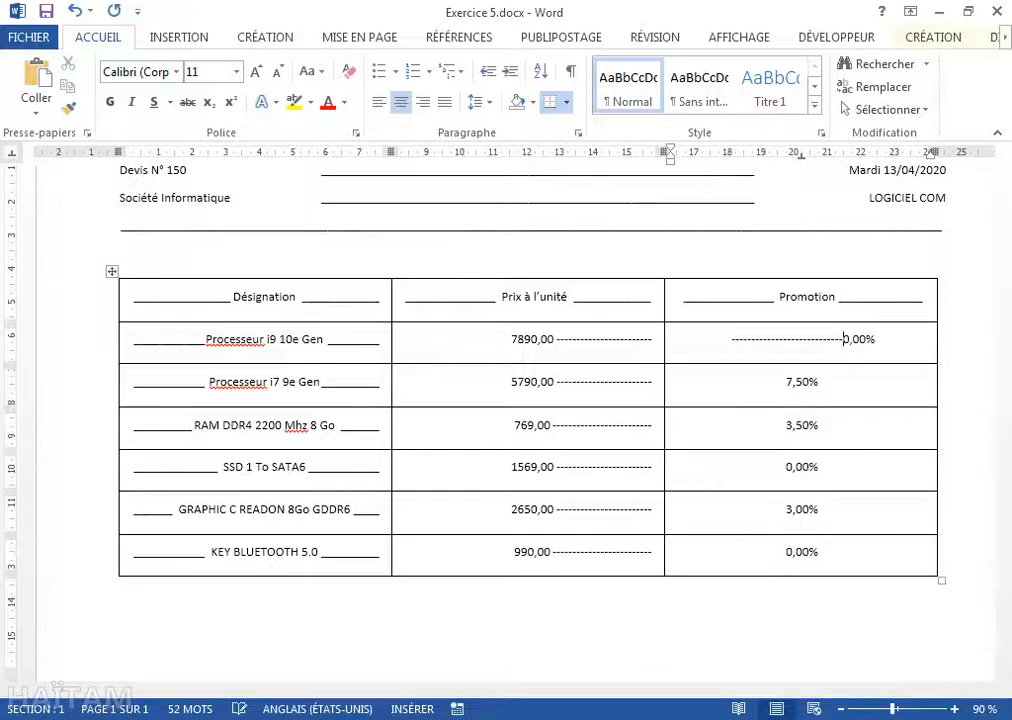
{"action": "left_click", "coordinate": [788, 382]}
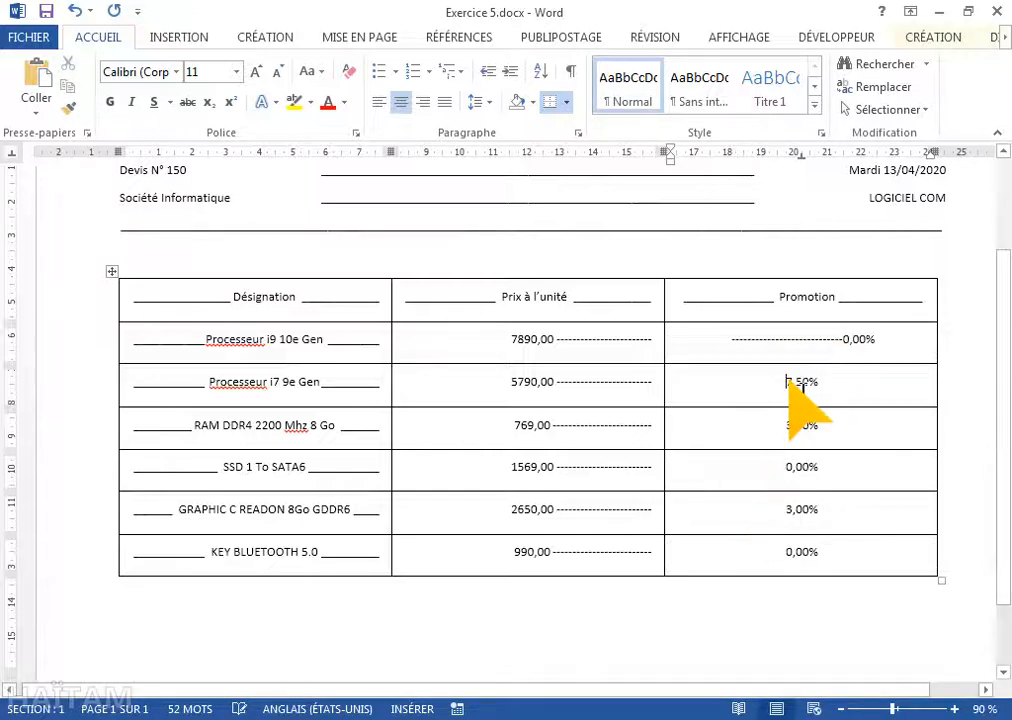
{"action": "key", "text": "ctrl+Tab"}
{"action": "left_click", "coordinate": [788, 425]}
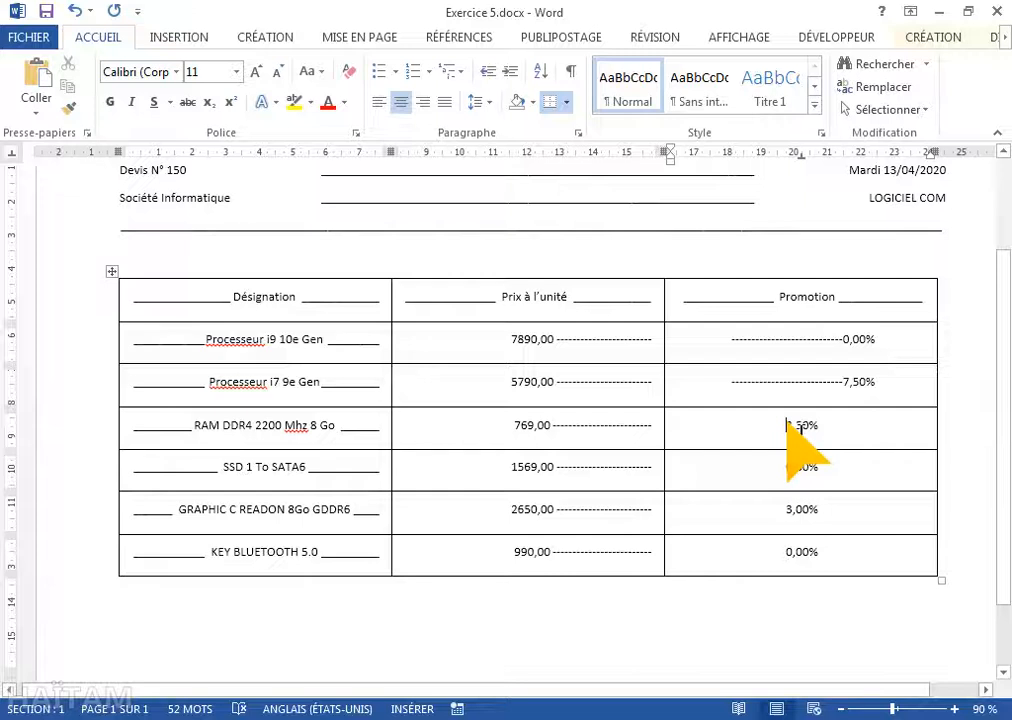
{"action": "key", "text": "ctrl+Tab"}
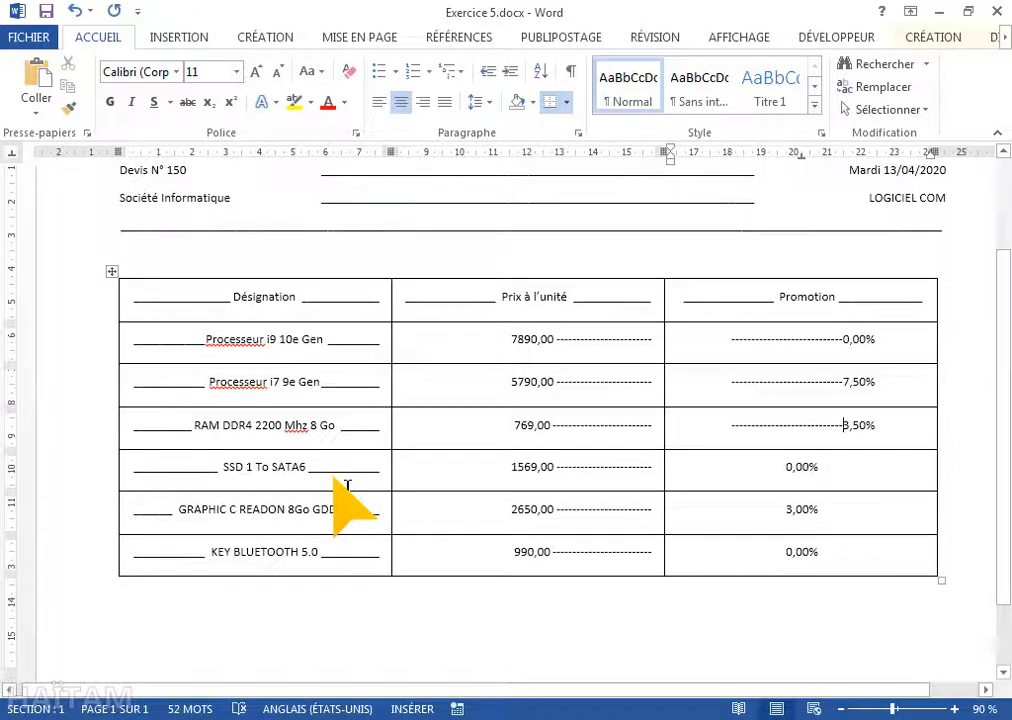
{"action": "key", "text": "ctrl+Tab"}
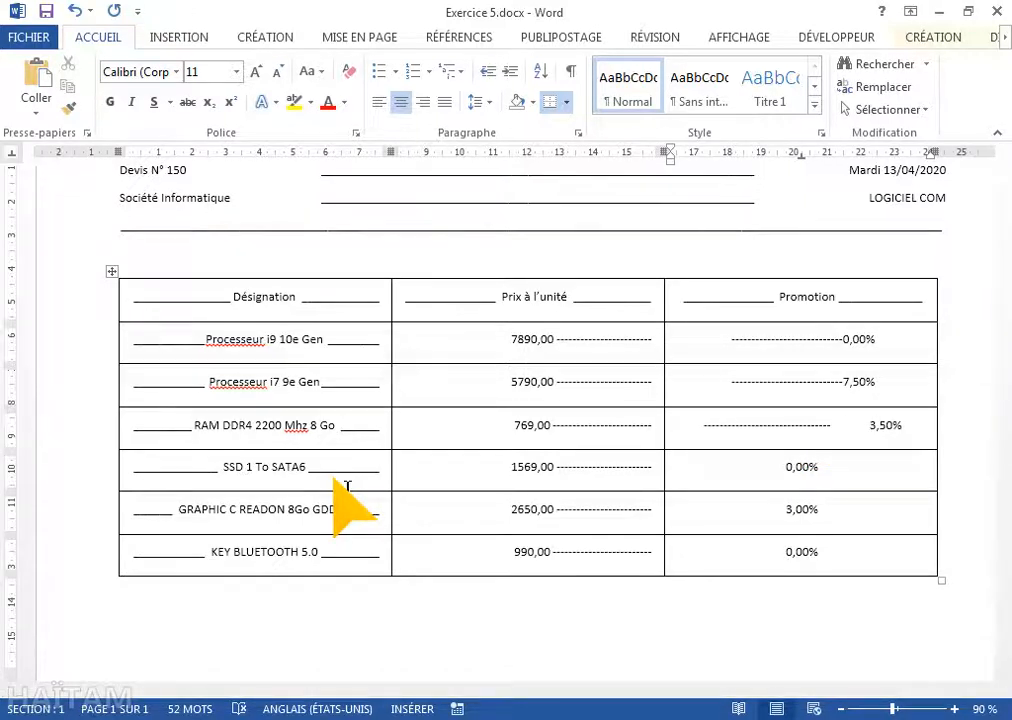
{"action": "key", "text": "BackSpace"}
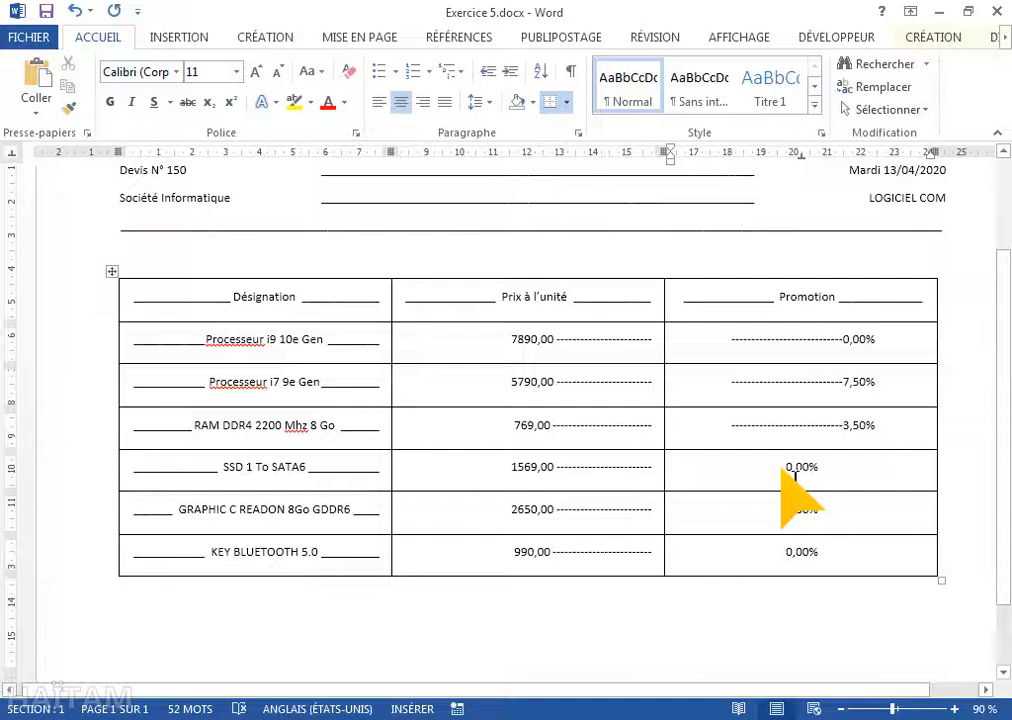
{"action": "key", "text": "ctrl+Tab"}
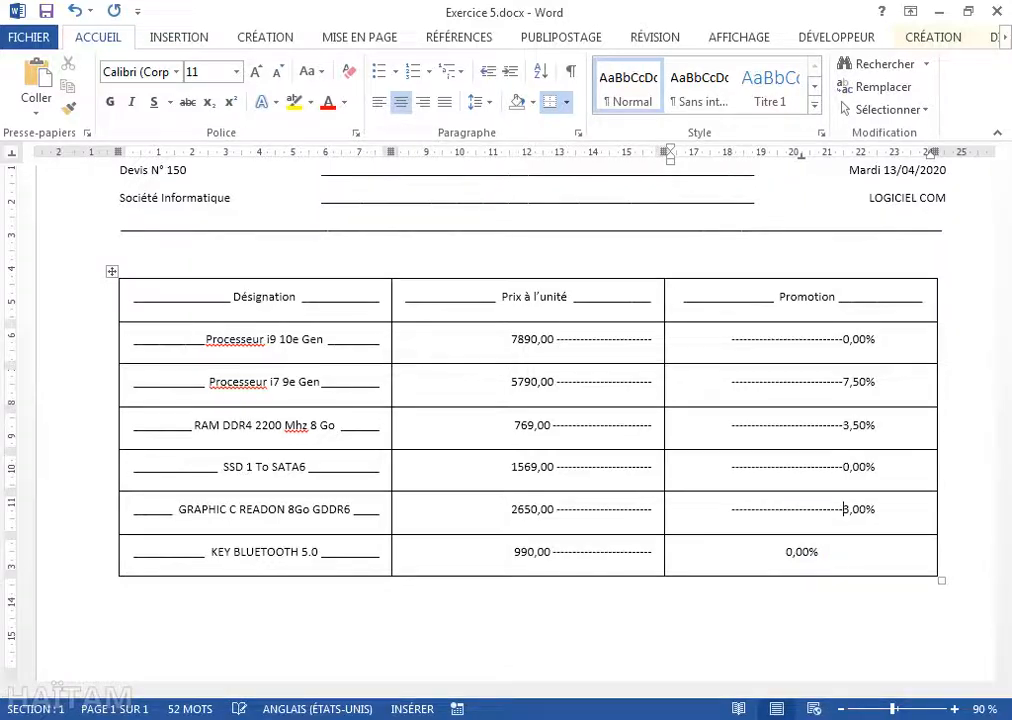
{"action": "left_click", "coordinate": [788, 555]}
{"action": "key", "text": "ctrl+Tab"}
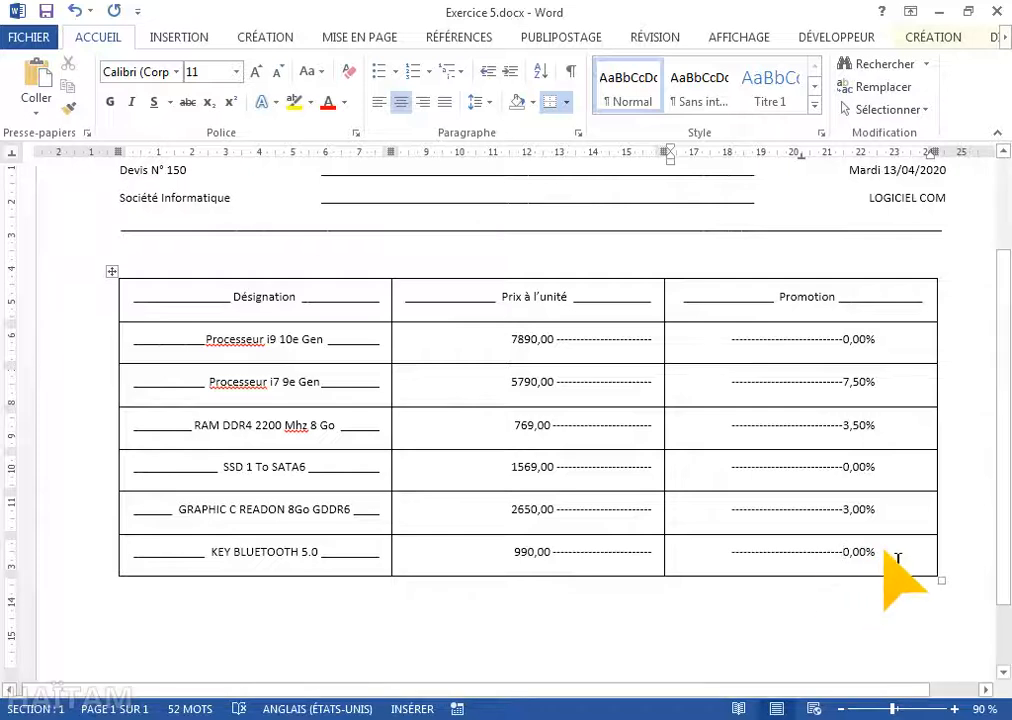
Step: Add a space between the dashed leader and the percentage in each of the six promotion cells
{"action": "key", "text": "Up"}
{"action": "key", "text": "Up"}
{"action": "key", "text": "Up"}
{"action": "key", "text": "Up"}
{"action": "key", "text": "Up"}
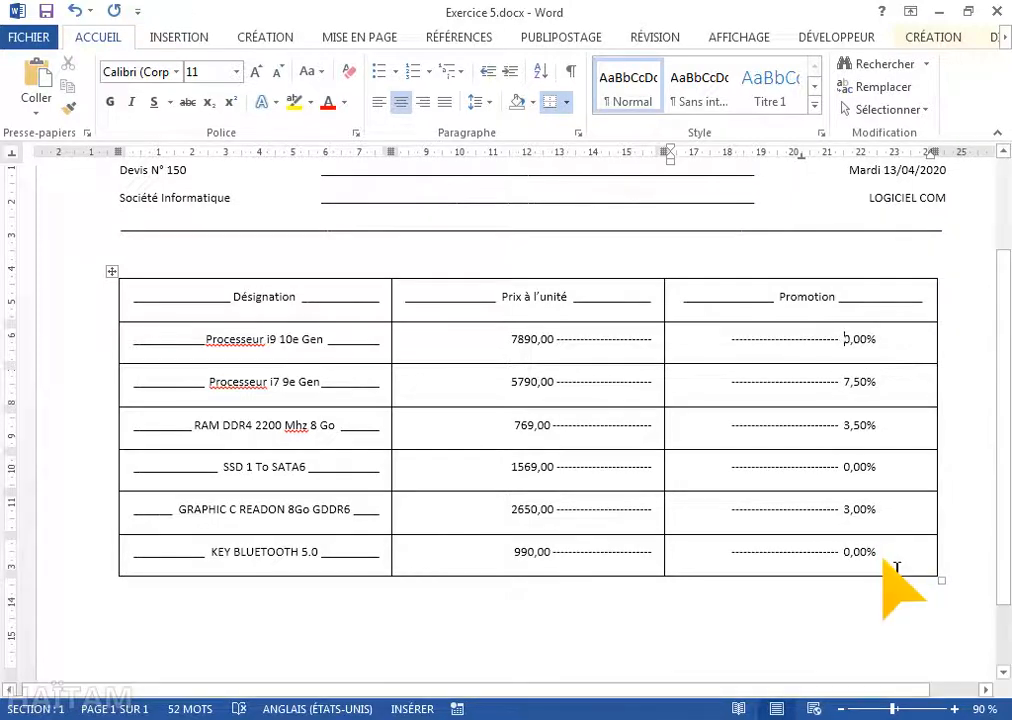
Step: Change the 3,88 cm tab stop of all promotion percentage cells to right alignment (Droite) and move it to about 19,8 on the ruler
{"action": "left_click_drag", "start_coordinate": [897, 565], "coordinate": [733, 360]}
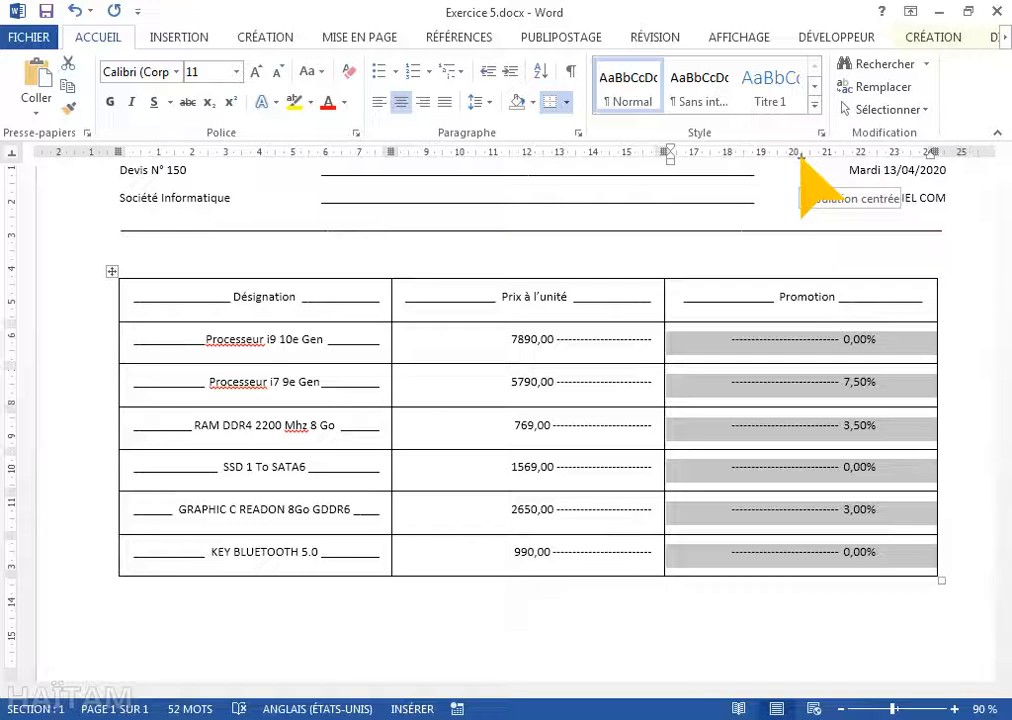
{"action": "mouse_move", "coordinate": [800, 157]}
{"action": "left_mouse_down"}
{"action": "mouse_move", "coordinate": [737, 158]}
{"action": "mouse_move", "coordinate": [799, 162]}
{"action": "left_mouse_up"}
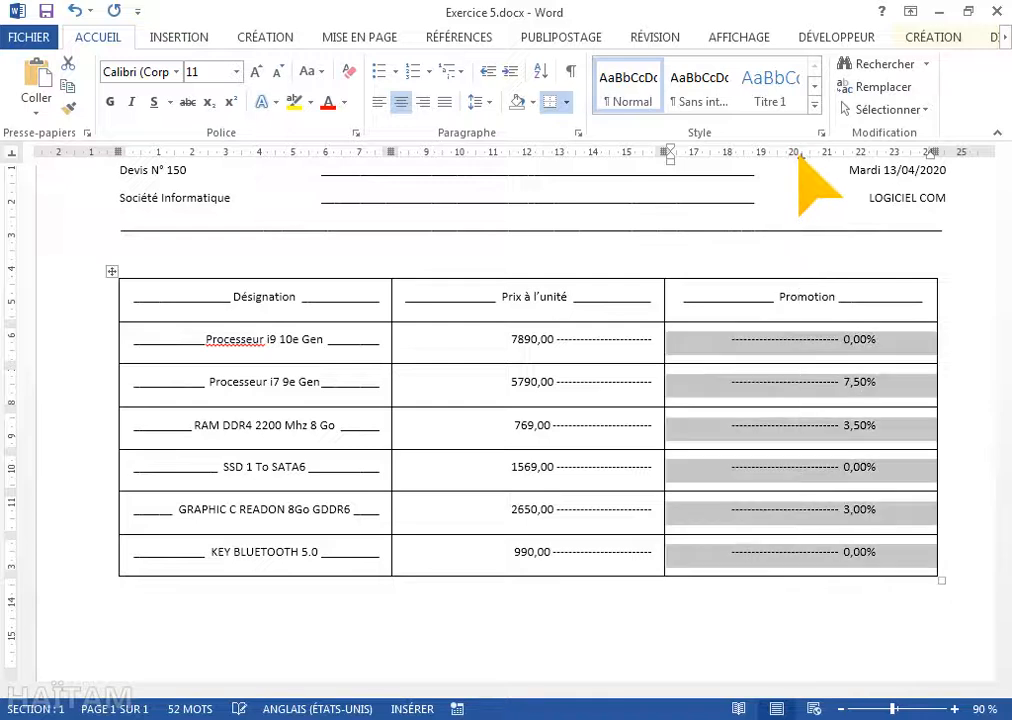
{"action": "left_click", "coordinate": [578, 133]}
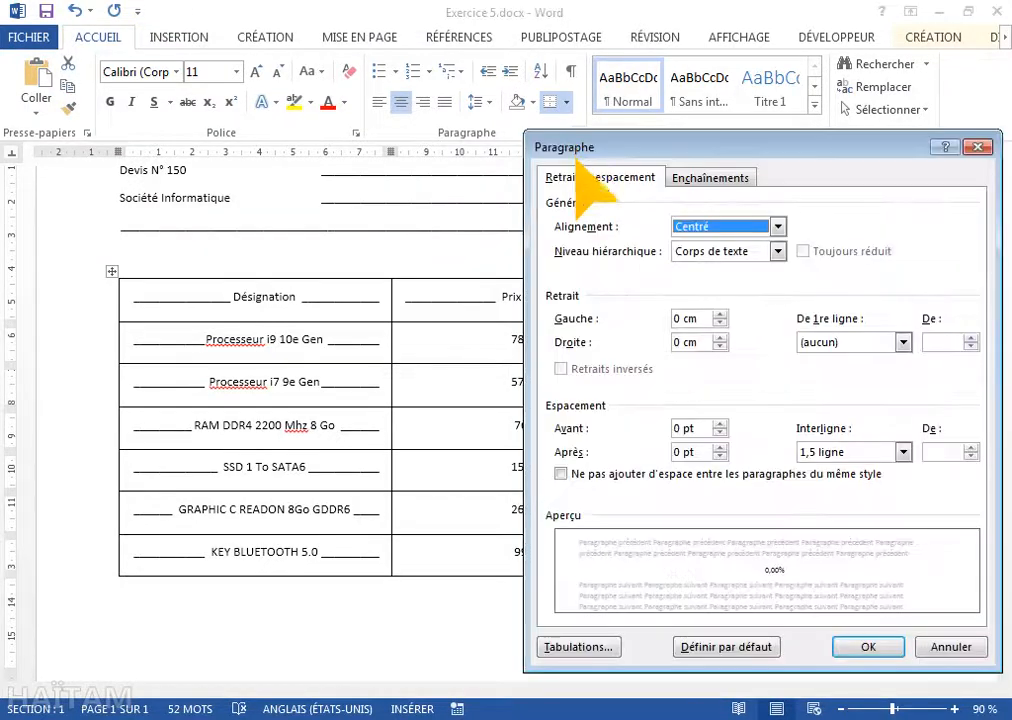
{"action": "left_click", "coordinate": [577, 648]}
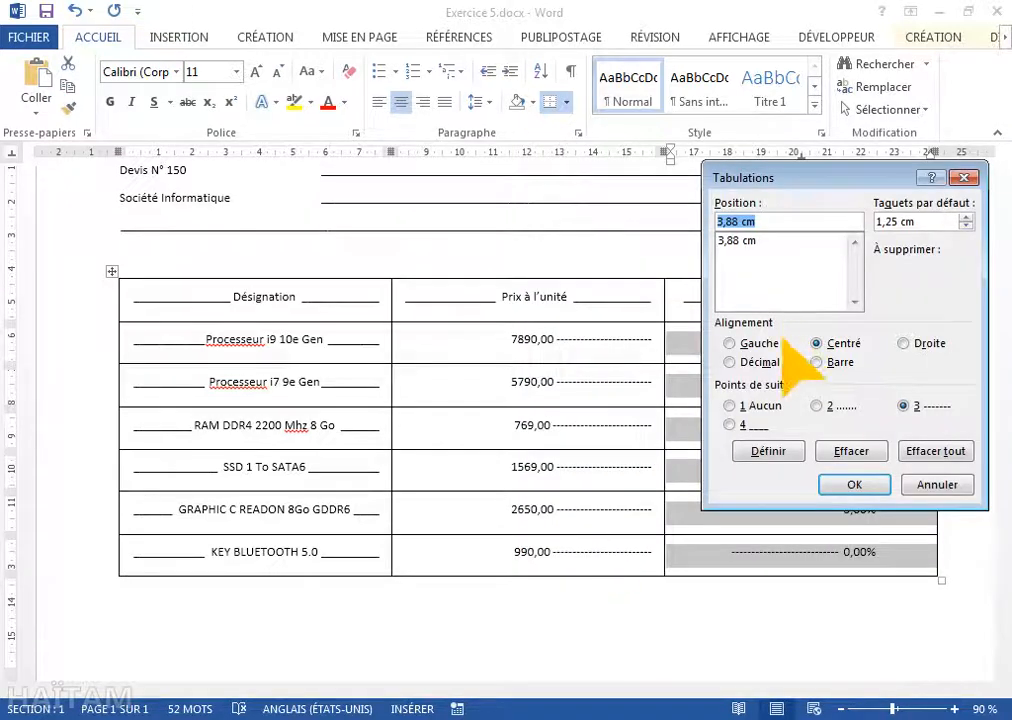
{"action": "left_click", "coordinate": [912, 352]}
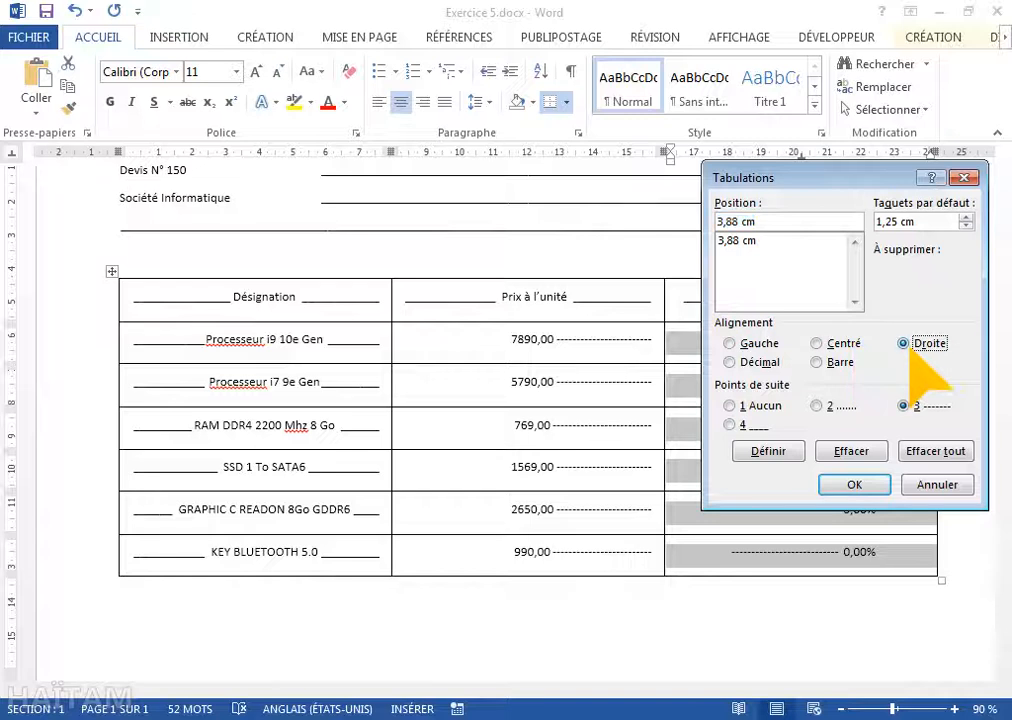
{"action": "left_click", "coordinate": [770, 455]}
{"action": "left_click", "coordinate": [852, 485]}
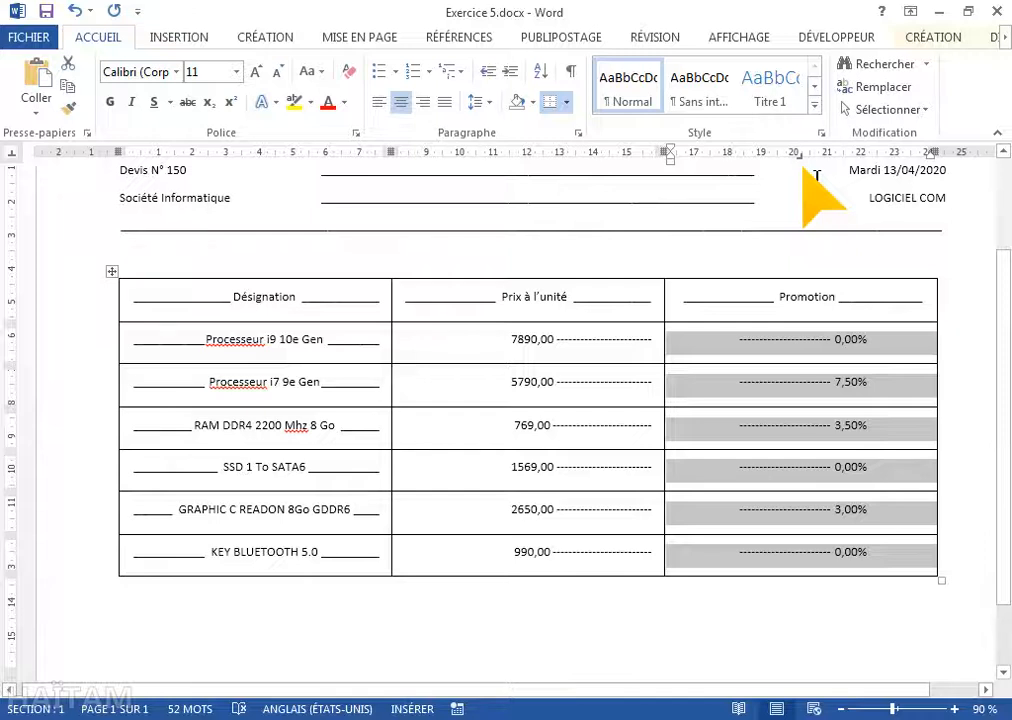
{"action": "mouse_move", "coordinate": [800, 158]}
{"action": "left_mouse_down"}
{"action": "mouse_move", "coordinate": [724, 158]}
{"action": "mouse_move", "coordinate": [793, 165]}
{"action": "left_mouse_up"}
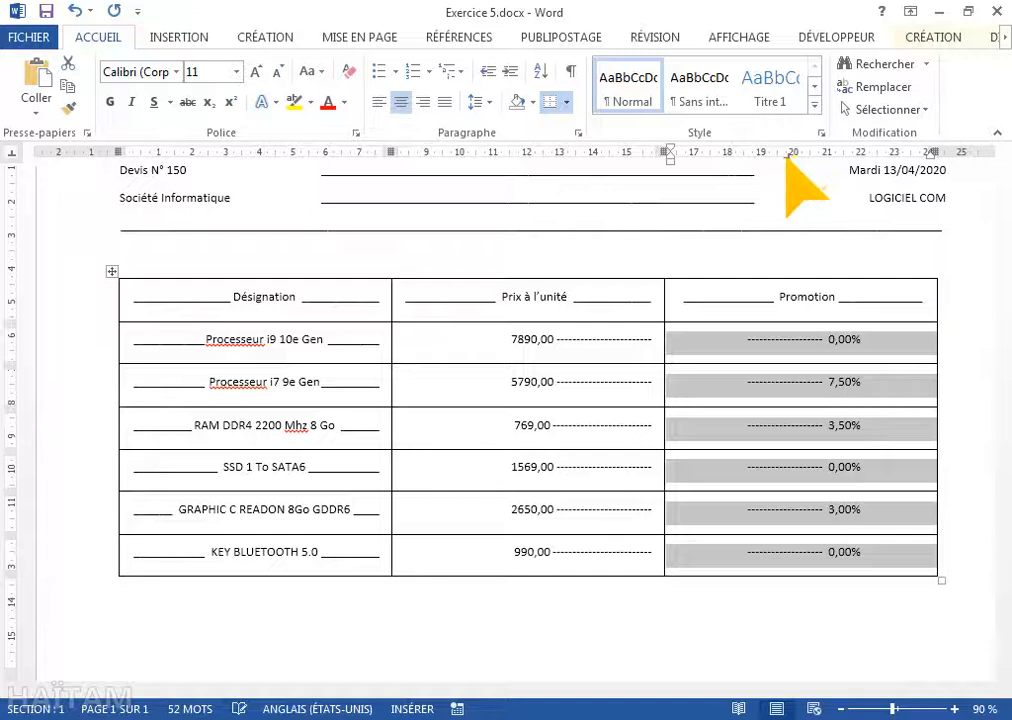
{"action": "left_click", "coordinate": [830, 339]}
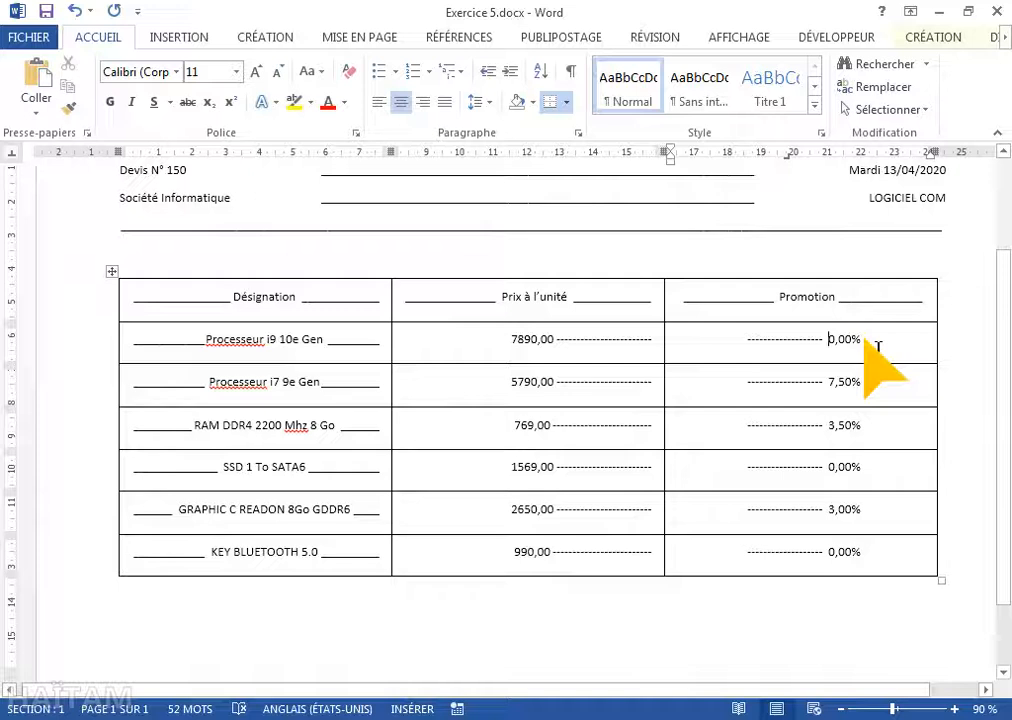
{"action": "mouse_move", "coordinate": [790, 160]}
{"action": "left_mouse_down"}
{"action": "mouse_move", "coordinate": [826, 158]}
{"action": "mouse_move", "coordinate": [783, 158]}
{"action": "mouse_move", "coordinate": [795, 172]}
{"action": "left_mouse_up"}
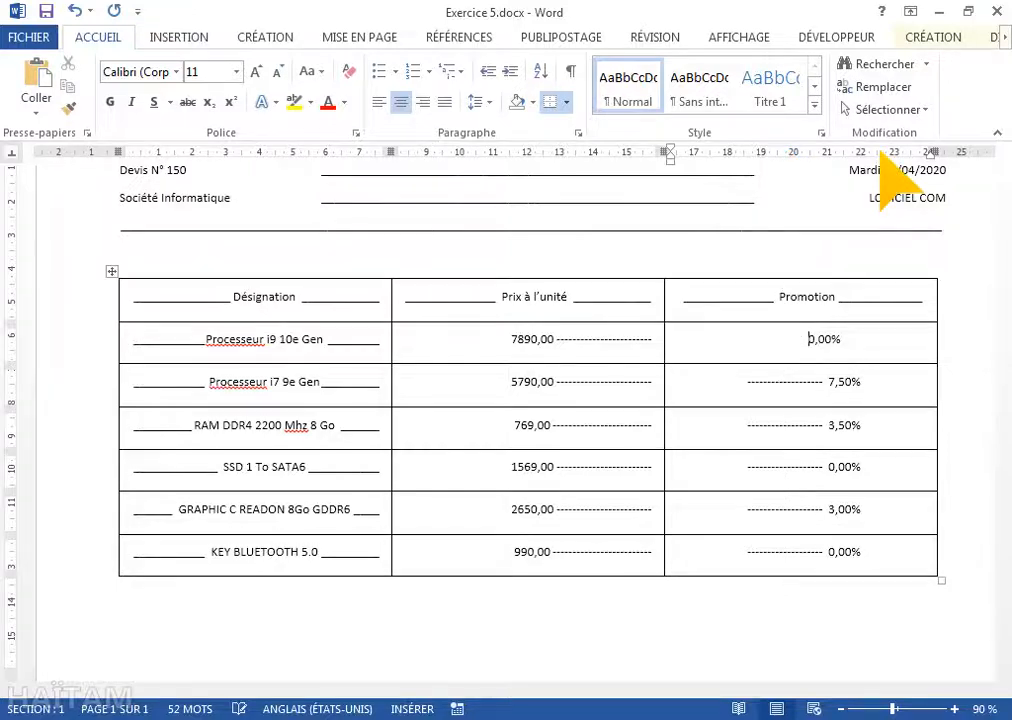
{"action": "left_click", "coordinate": [75, 12]}
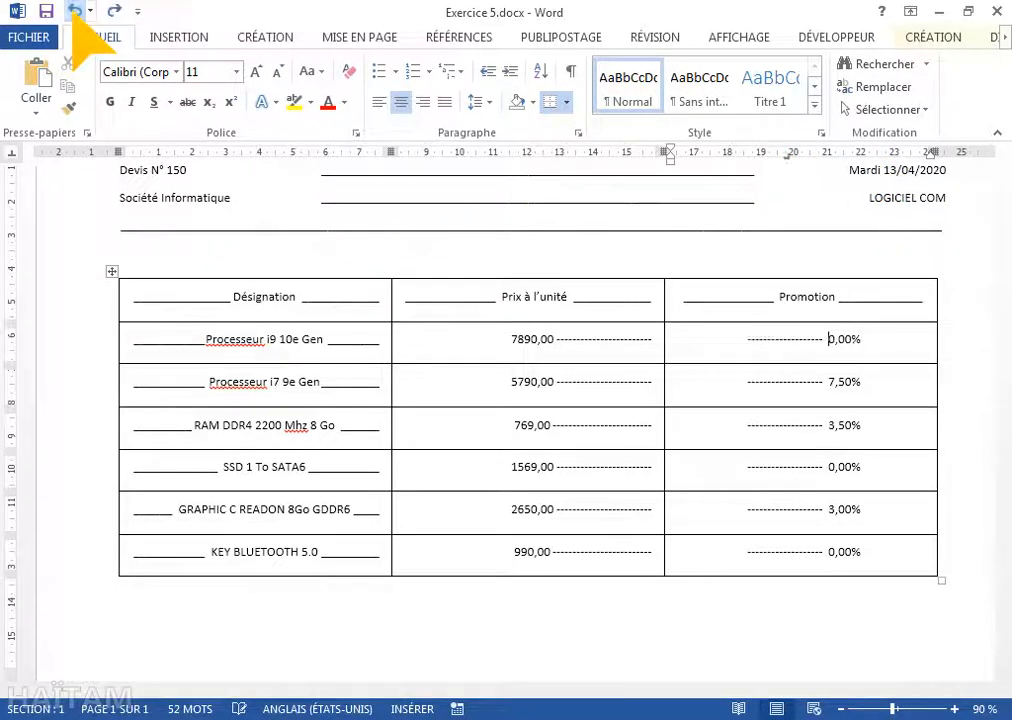
{"action": "left_click", "coordinate": [911, 154]}
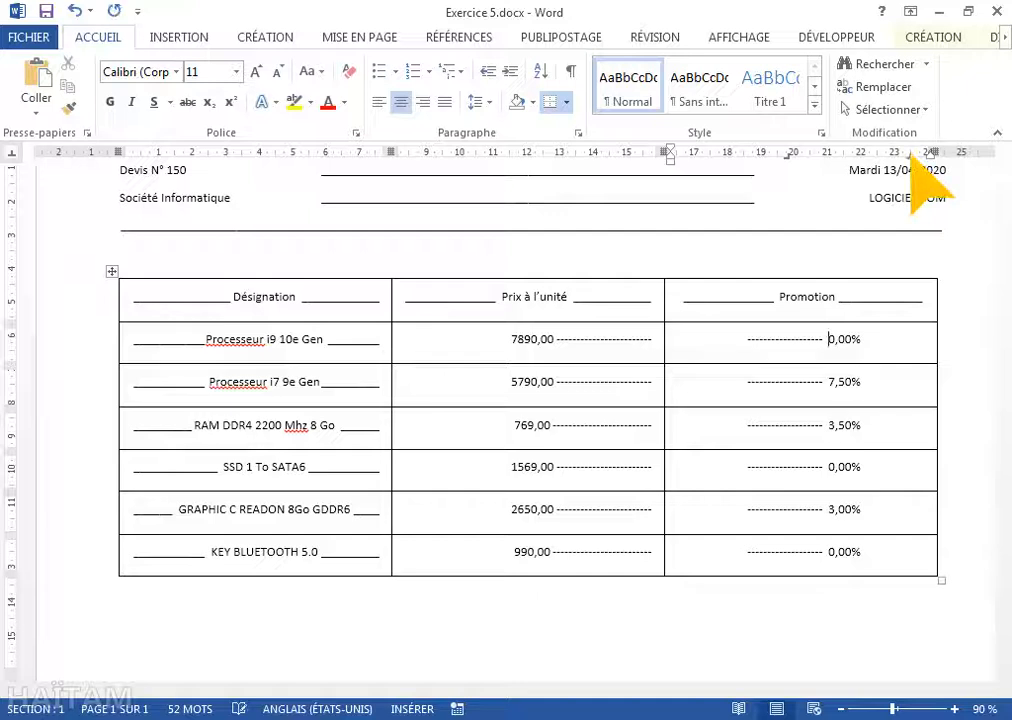
{"action": "key", "text": "ctrl+Tab"}
{"action": "left_click", "coordinate": [897, 391]}
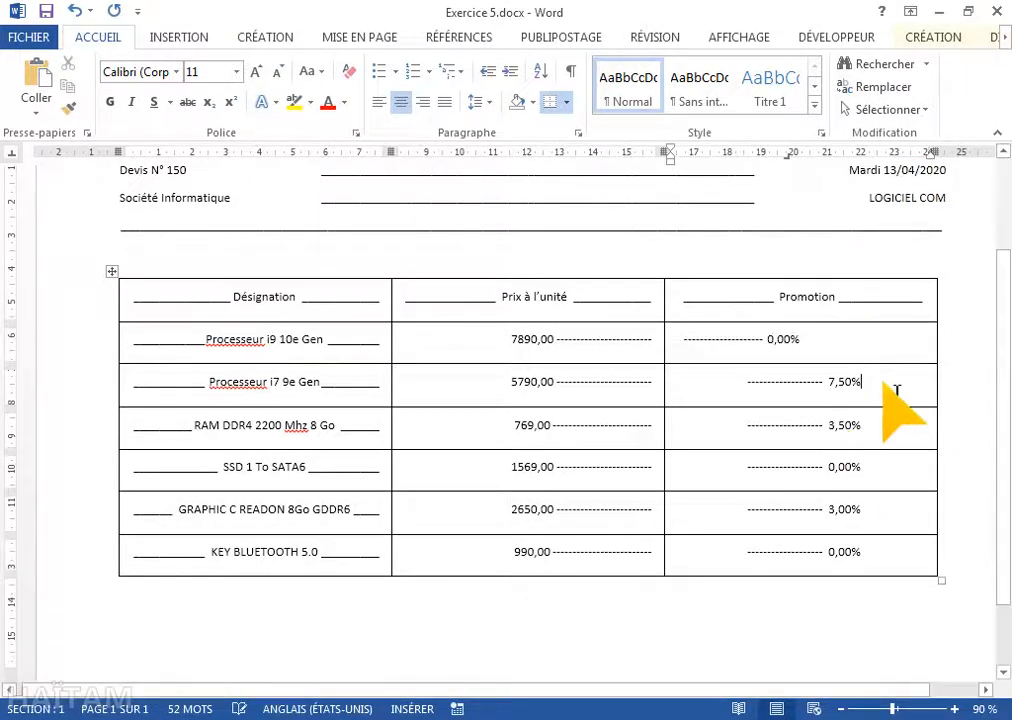
{"action": "key", "text": "ctrl+Tab"}
{"action": "left_click", "coordinate": [75, 10]}
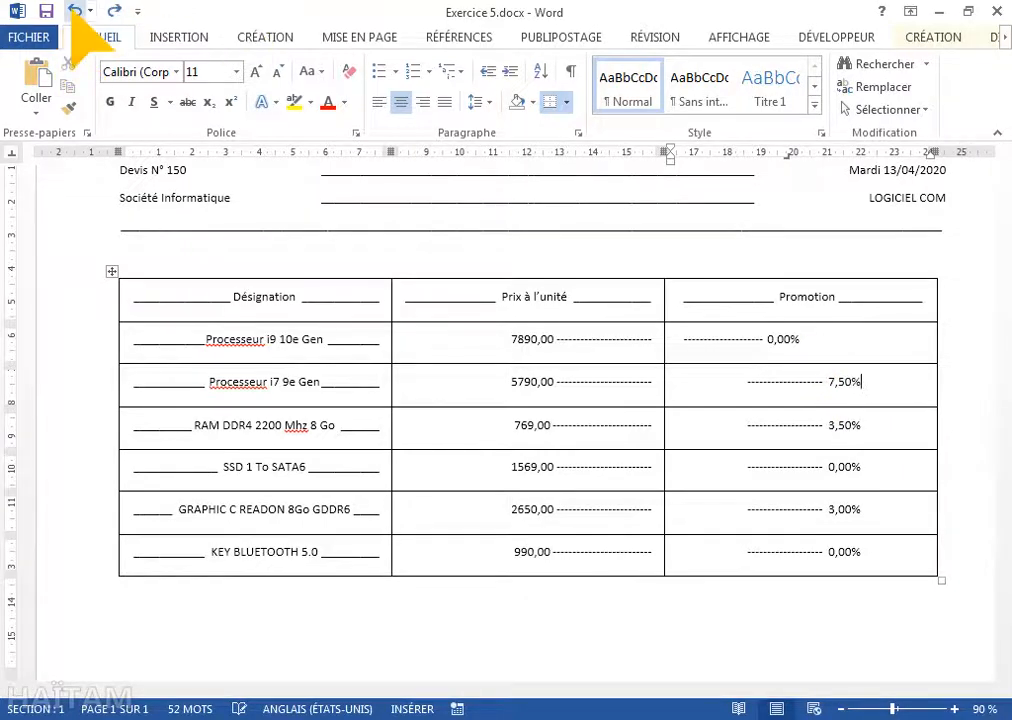
{"action": "left_click", "coordinate": [75, 12]}
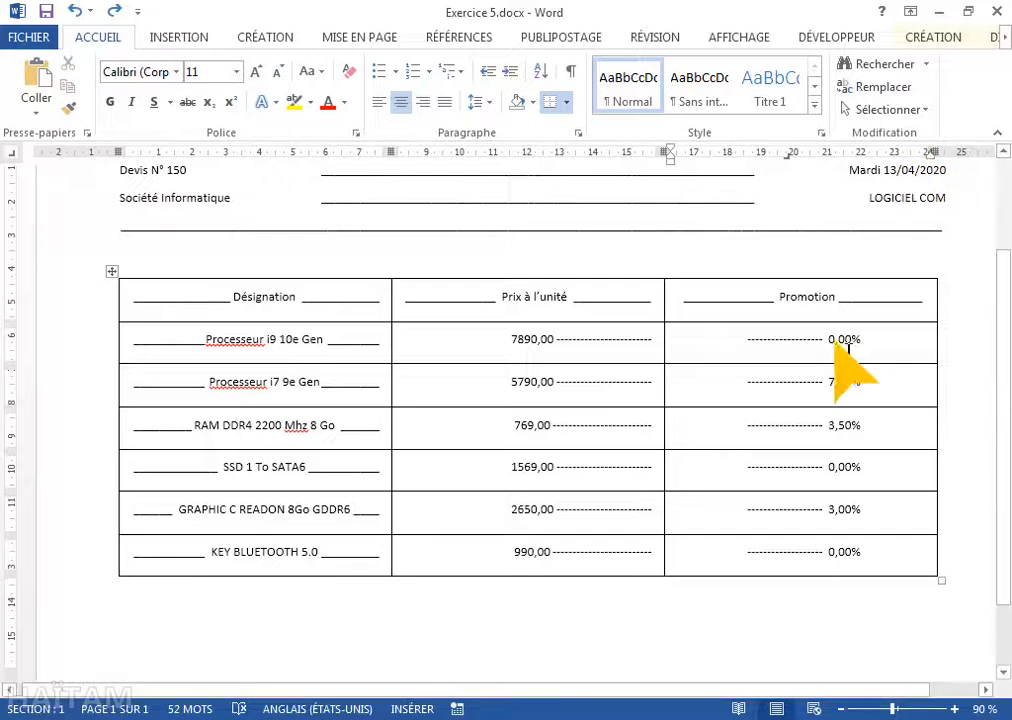
Step: Add a right tab stop at about 23,4 on the ruler to all promotion percentage cells and insert a tab after each percentage
{"action": "left_click_drag", "start_coordinate": [848, 342], "coordinate": [852, 586]}
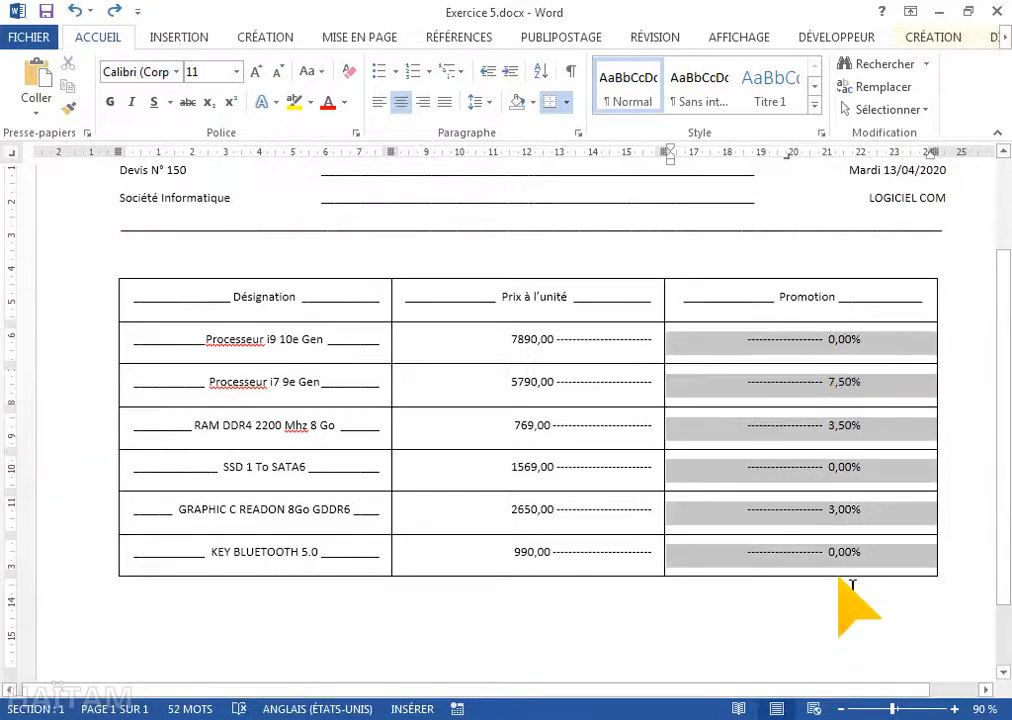
{"action": "left_click", "coordinate": [908, 154]}
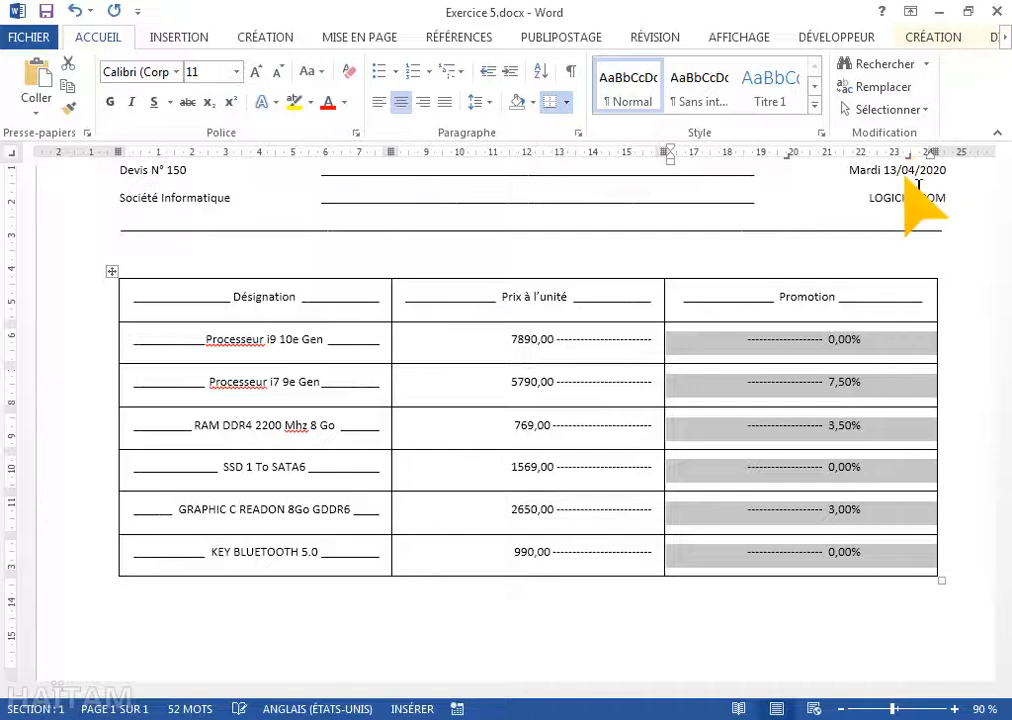
{"action": "left_click", "coordinate": [884, 343]}
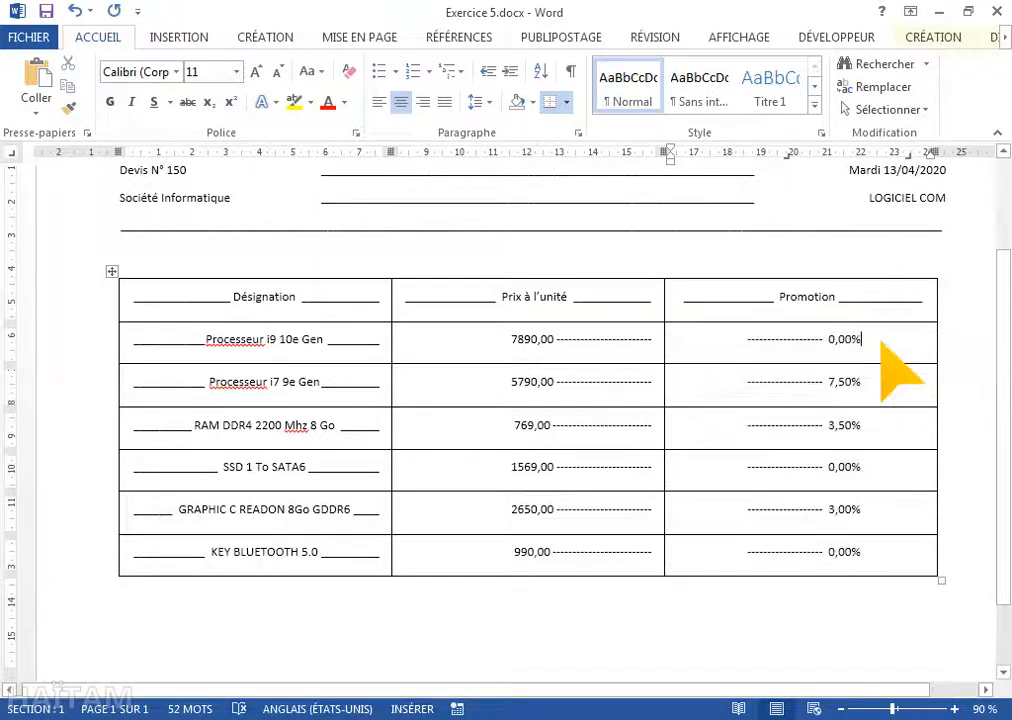
{"action": "key", "text": "ctrl+Tab"}
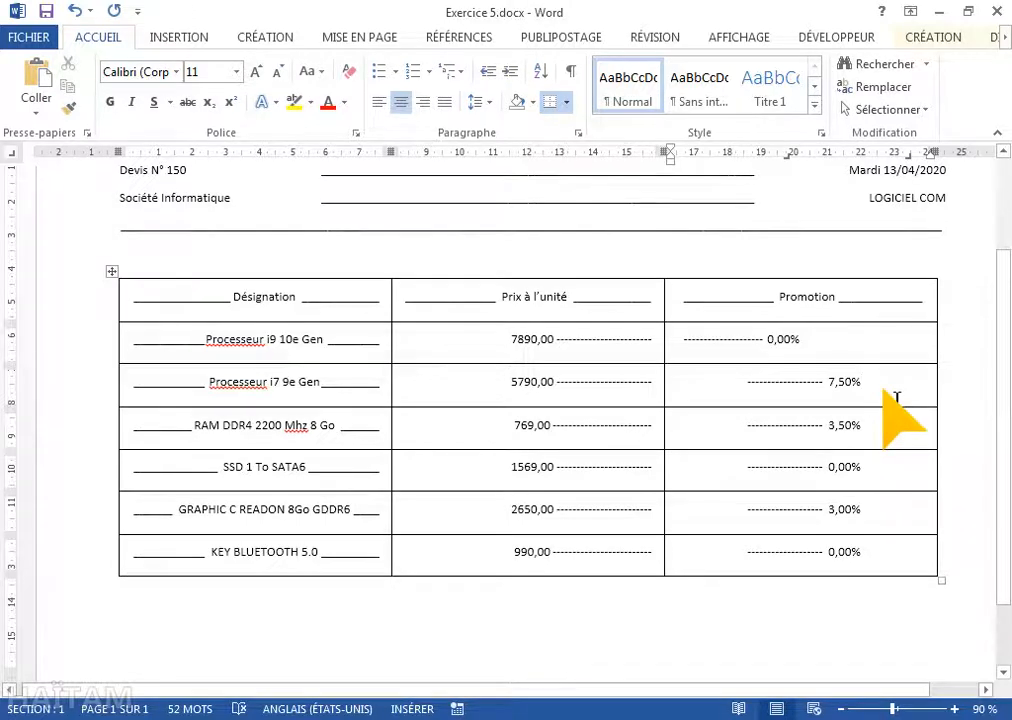
{"action": "key", "text": "ctrl+Tab"}
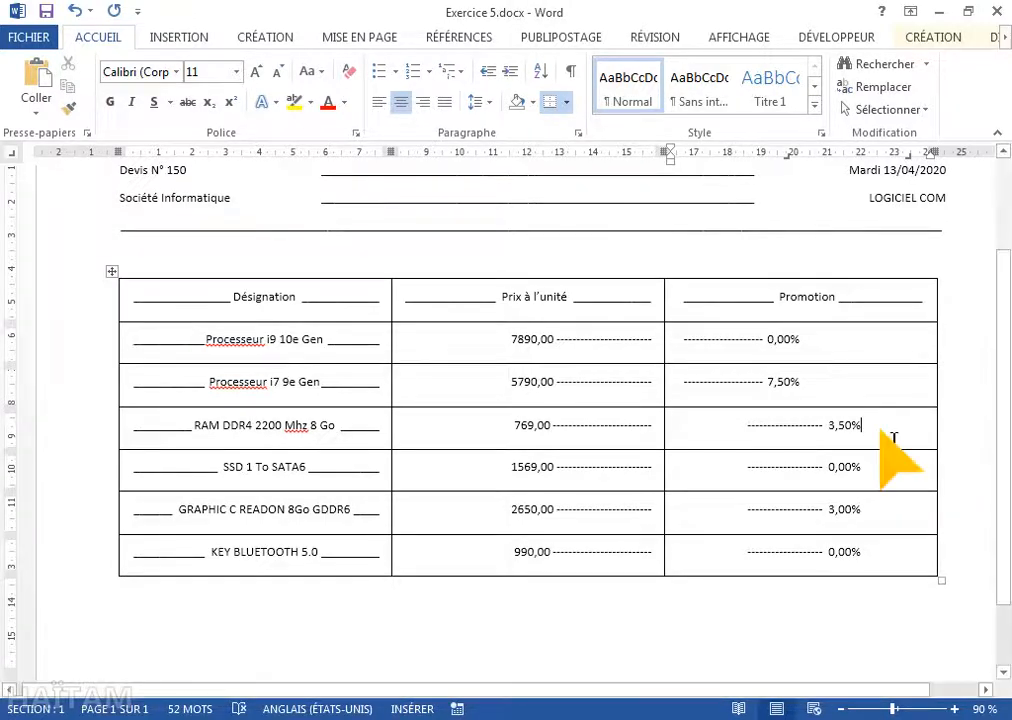
{"action": "key", "text": "ctrl+Tab"}
{"action": "left_click", "coordinate": [898, 477]}
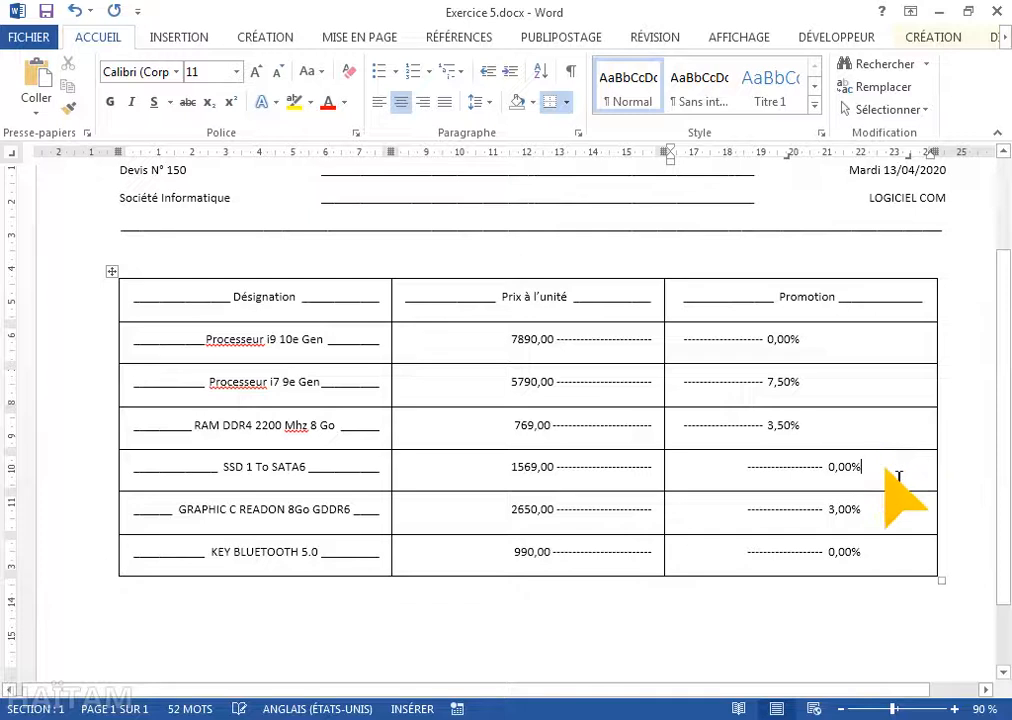
{"action": "key", "text": "ctrl+Tab"}
{"action": "left_click", "coordinate": [905, 530]}
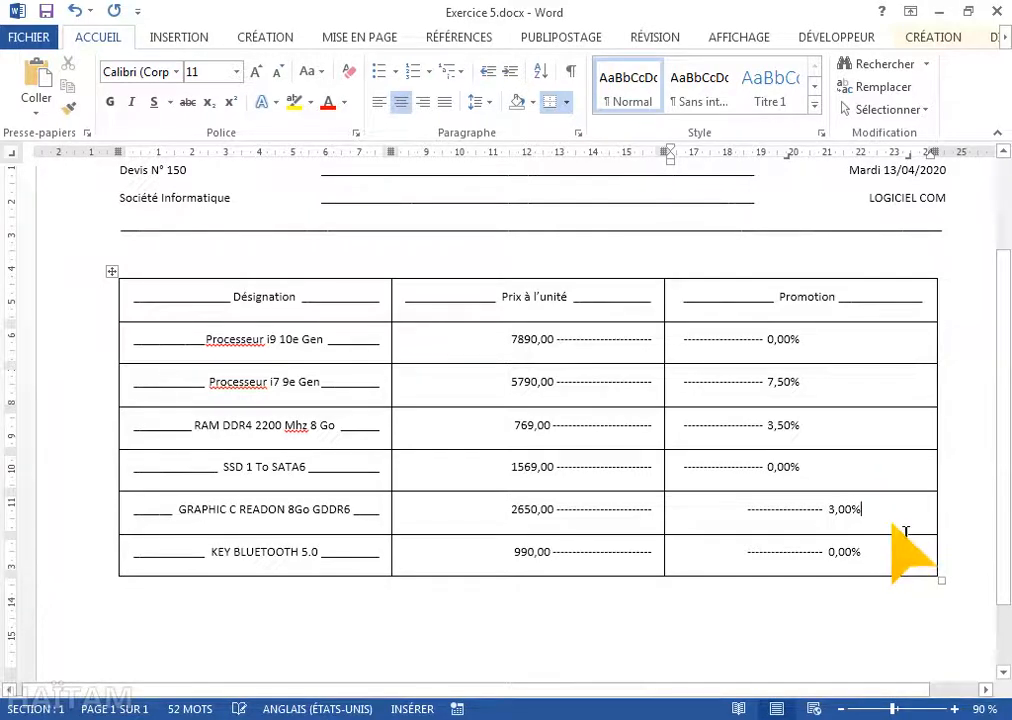
{"action": "key", "text": "ctrl+Tab"}
{"action": "left_click", "coordinate": [897, 564]}
{"action": "key", "text": "ctrl+Tab"}
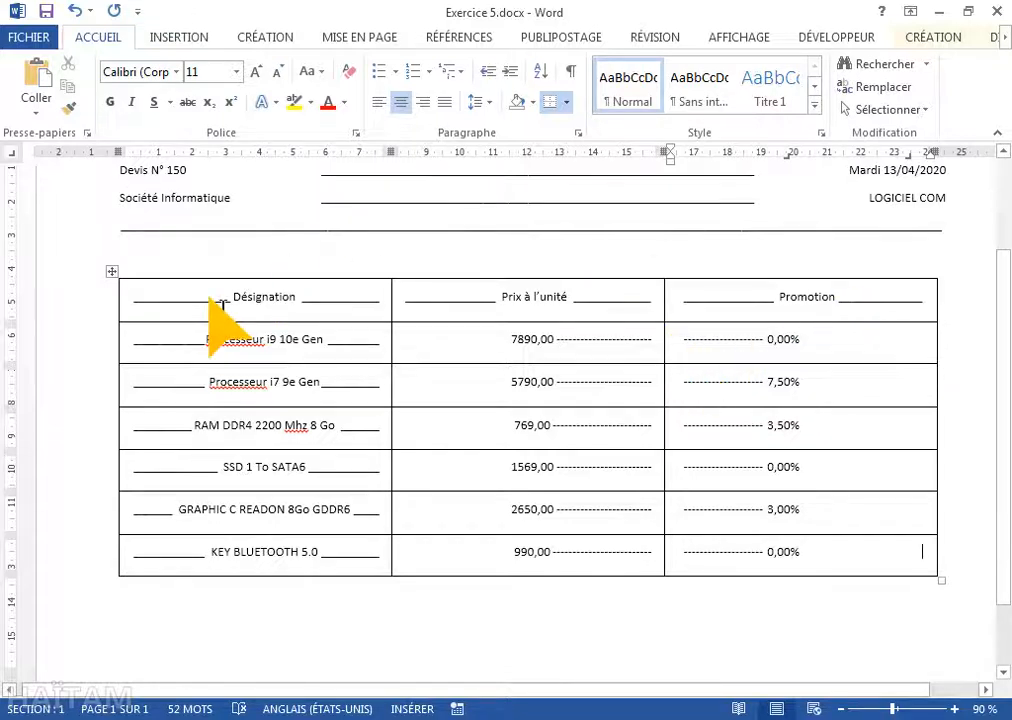
Step: Format the table's header row (Désignation, Prix à l’unité, Promotion) in bold at 14 pt
{"action": "left_click_drag", "start_coordinate": [222, 304], "coordinate": [808, 304]}
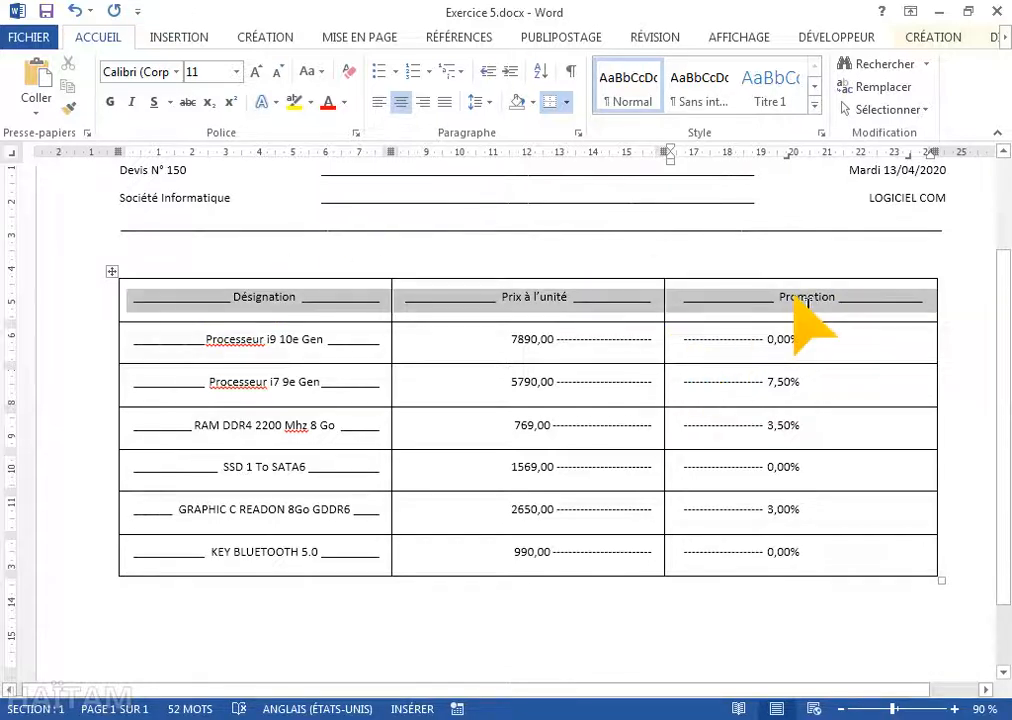
{"action": "left_click", "coordinate": [257, 72]}
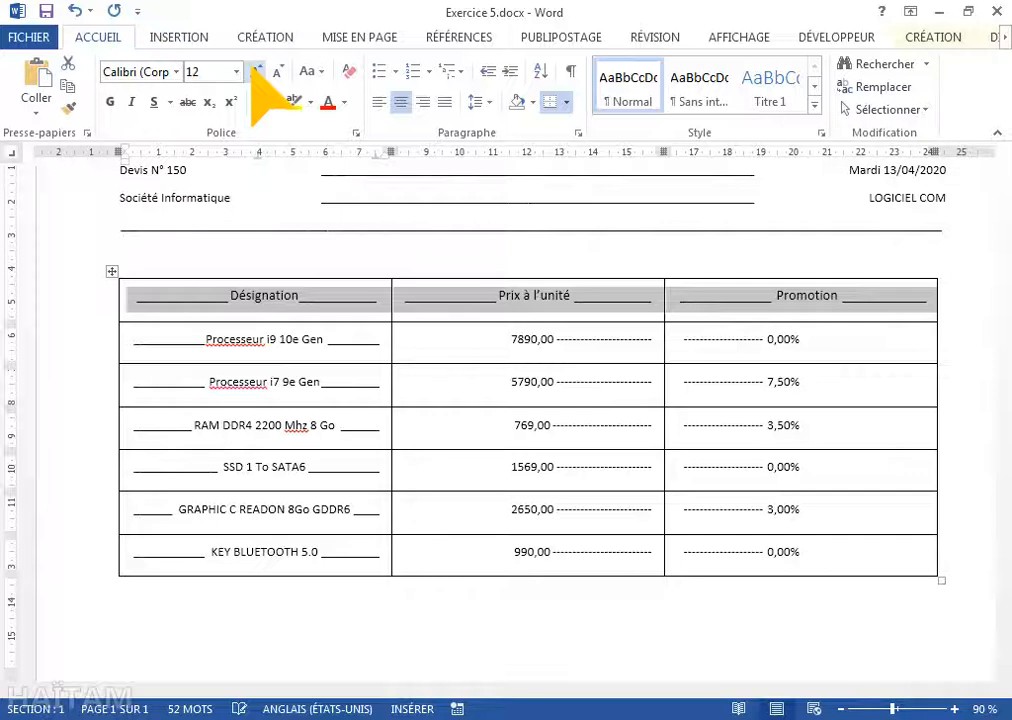
{"action": "left_click", "coordinate": [257, 72]}
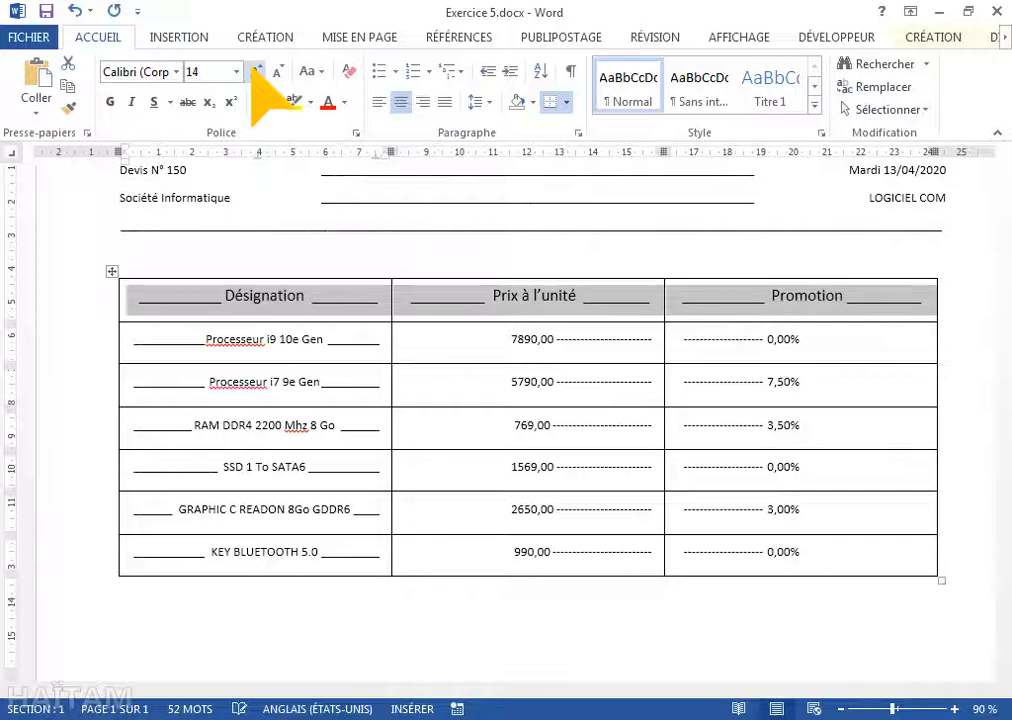
{"action": "left_click", "coordinate": [110, 102]}
Step: Format the six product names under Désignation in bold at 12 pt
{"action": "left_click", "coordinate": [262, 341]}
{"action": "left_click_drag", "start_coordinate": [270, 347], "coordinate": [276, 552]}
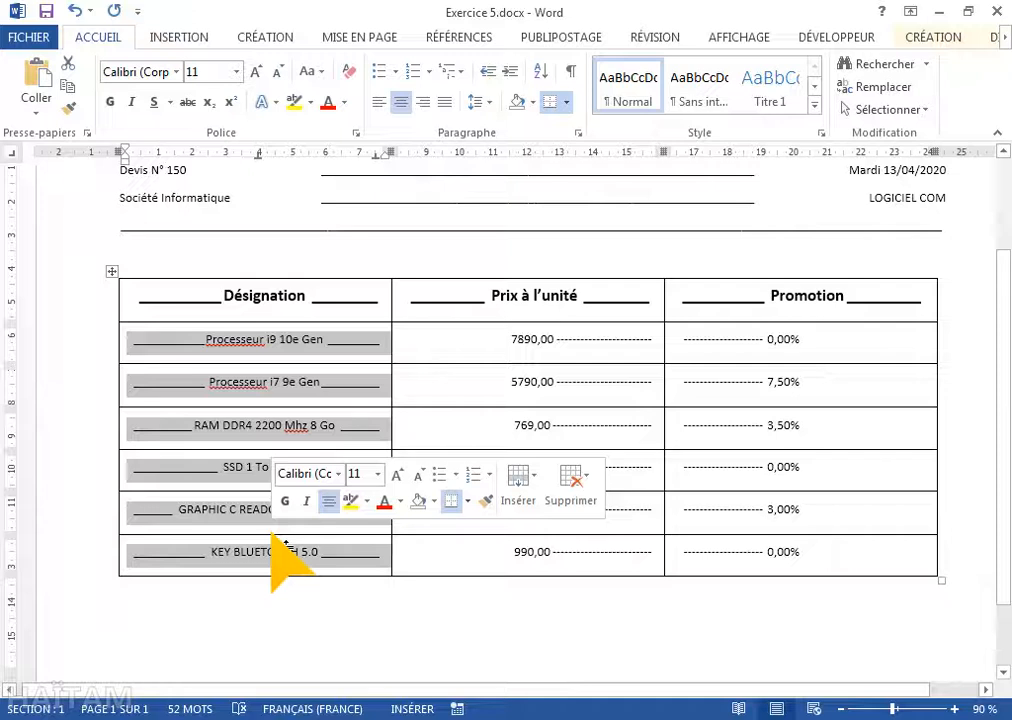
{"action": "left_click", "coordinate": [257, 72]}
{"action": "left_click", "coordinate": [257, 72]}
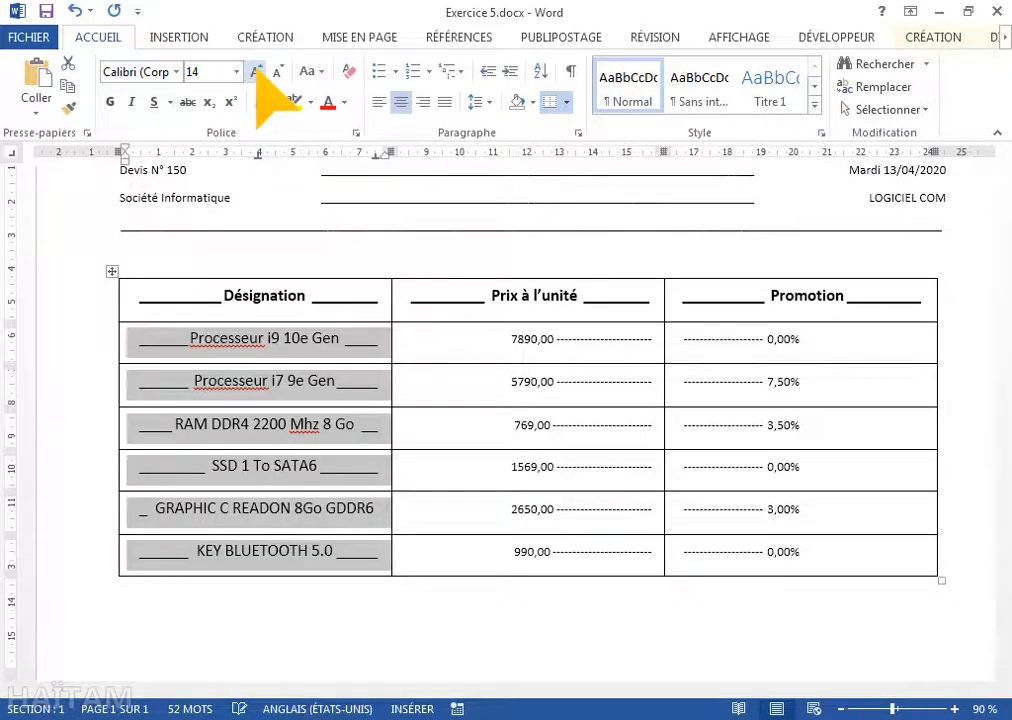
{"action": "left_click", "coordinate": [110, 102]}
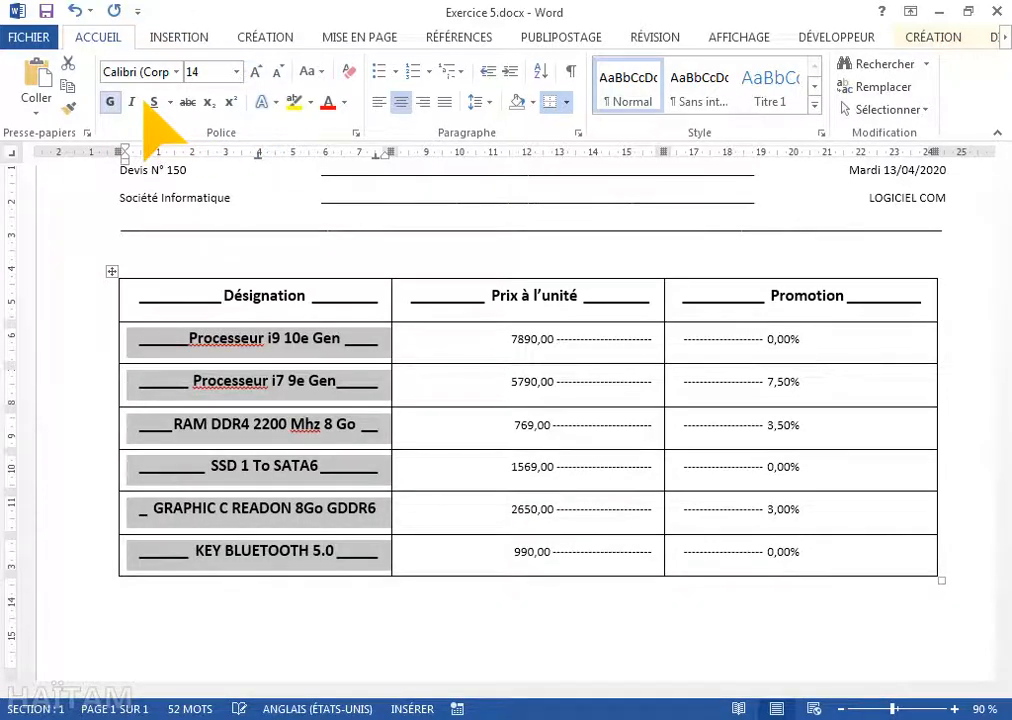
{"action": "left_click", "coordinate": [281, 71]}
{"action": "left_click", "coordinate": [281, 71]}
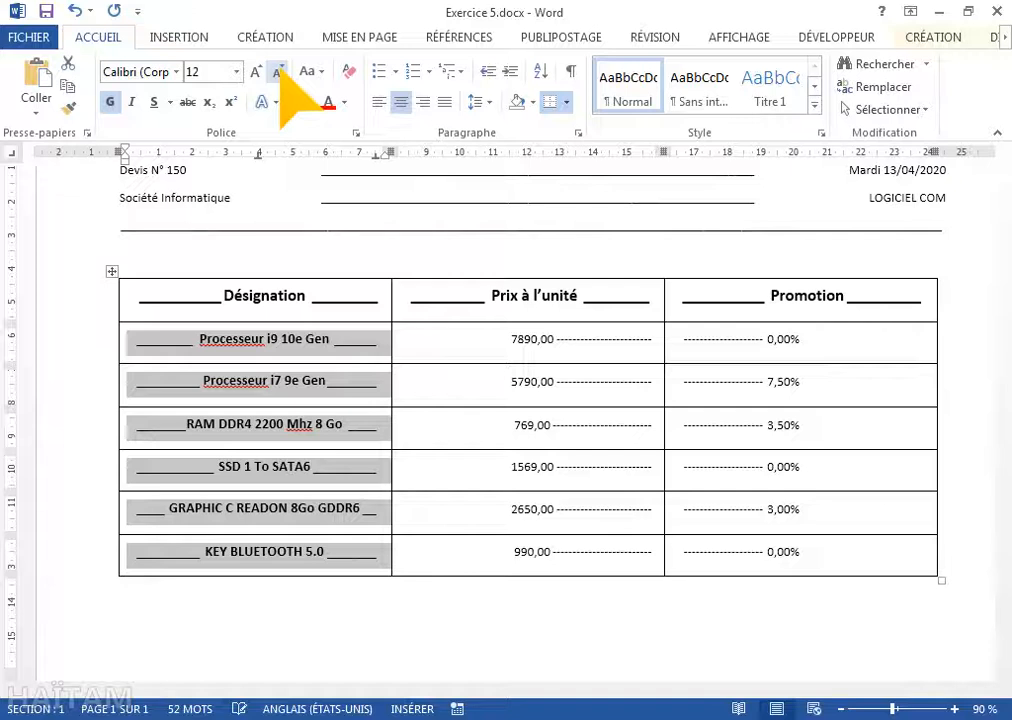
Step: Format all price and promotion values below the header row in bold at 14 pt
{"action": "left_click_drag", "start_coordinate": [520, 342], "coordinate": [819, 565]}
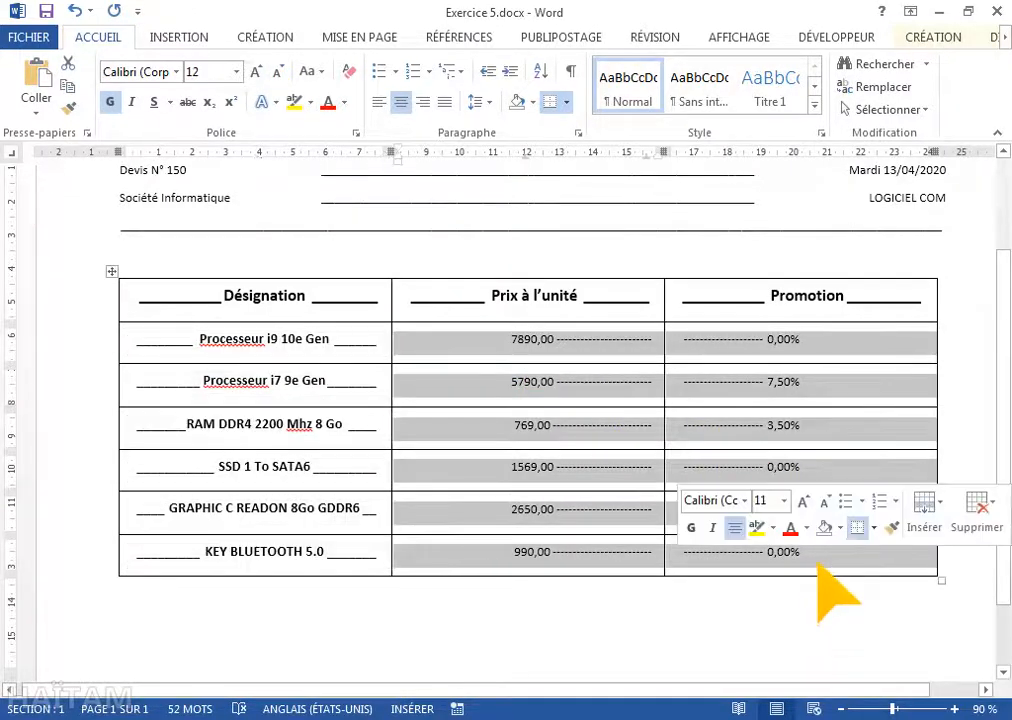
{"action": "left_click", "coordinate": [257, 72]}
{"action": "left_click", "coordinate": [257, 72]}
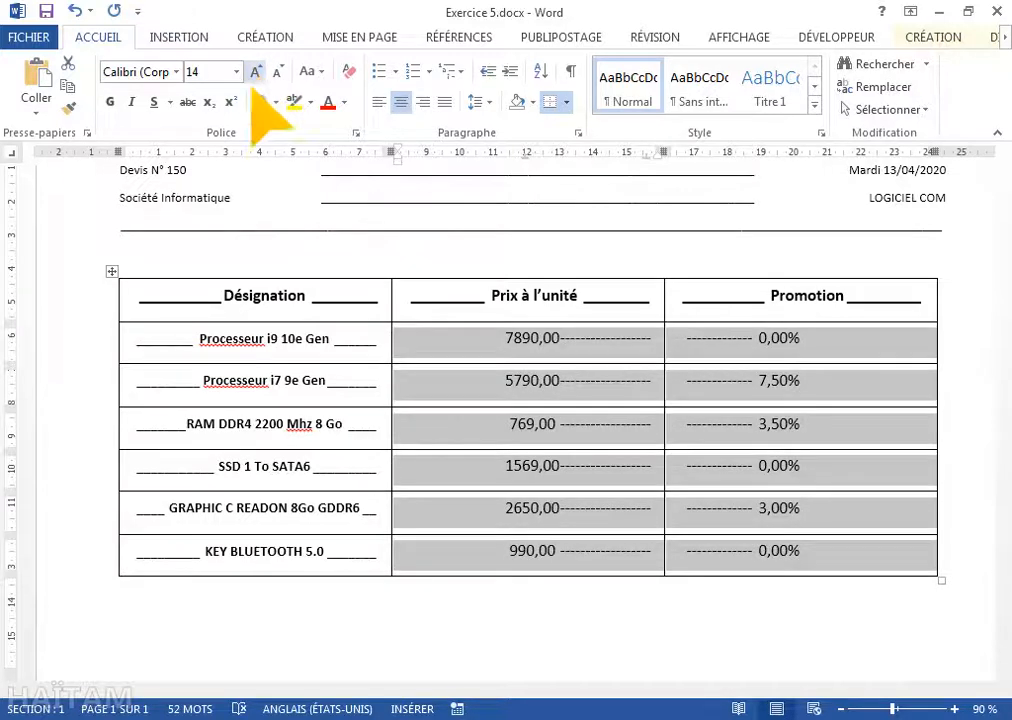
{"action": "left_click", "coordinate": [110, 102]}
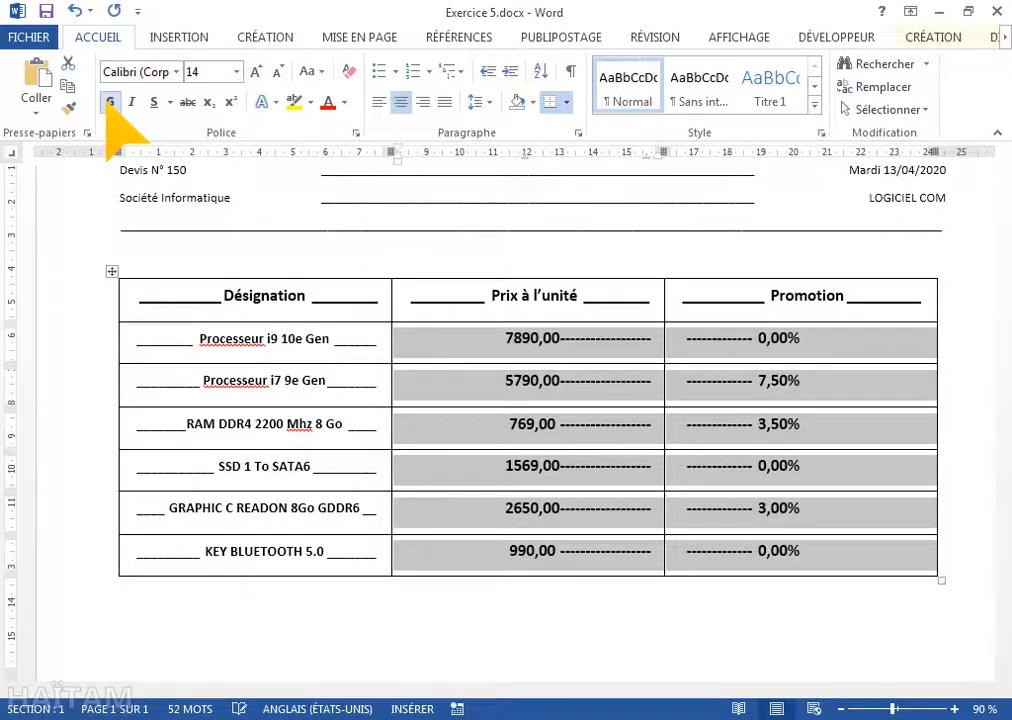
{"action": "left_click", "coordinate": [775, 500]}
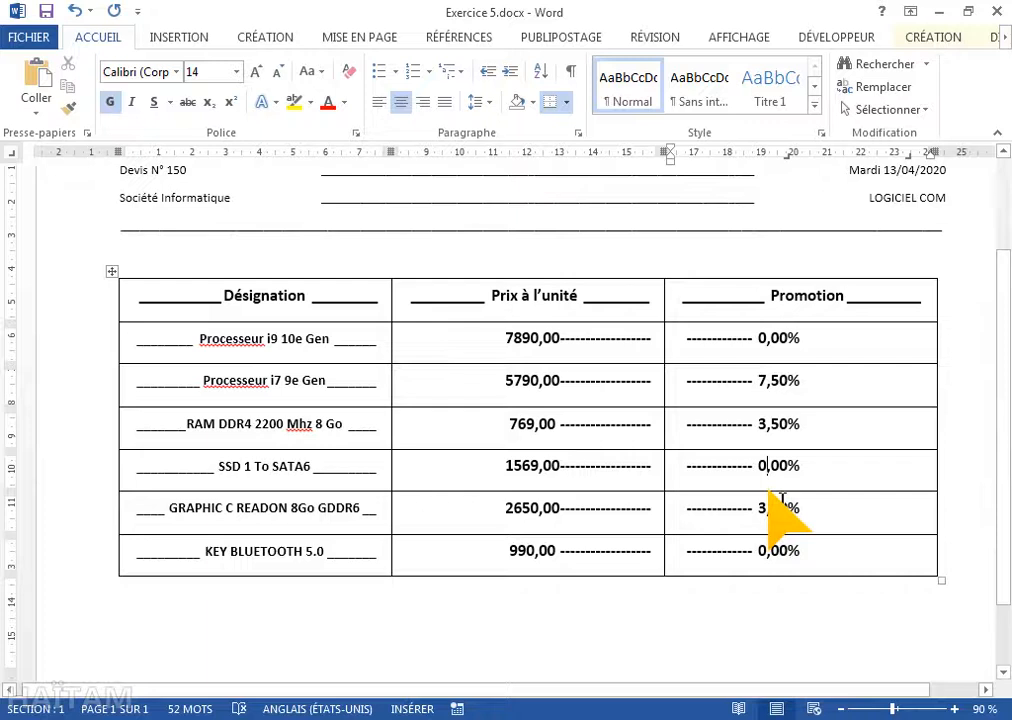
Step: Check the reference formatting in Exercice 5 Avancé.docx, and colour the header row text light blue in Exercice 5.docx
{"action": "left_click", "coordinate": [306, 718]}
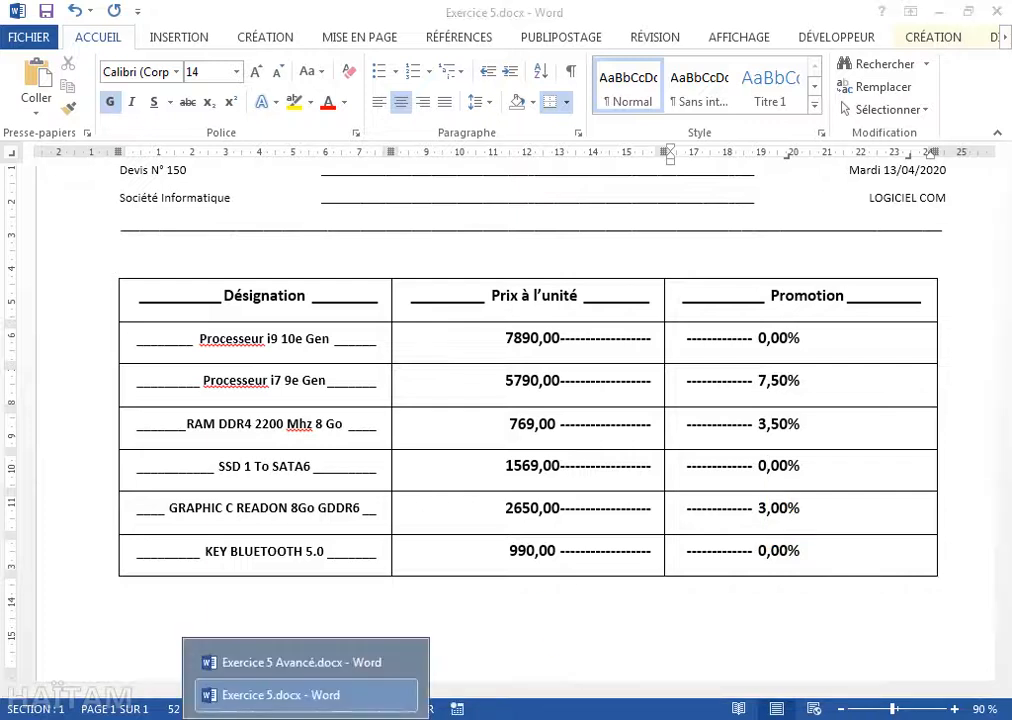
{"action": "left_click", "coordinate": [305, 662]}
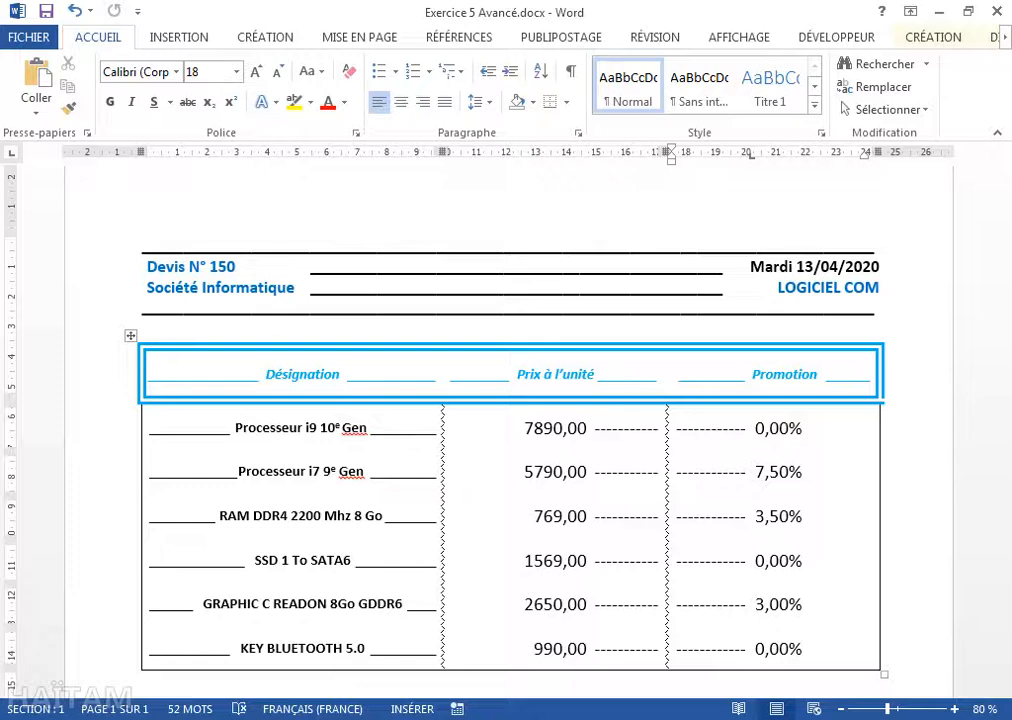
{"action": "left_click", "coordinate": [306, 718]}
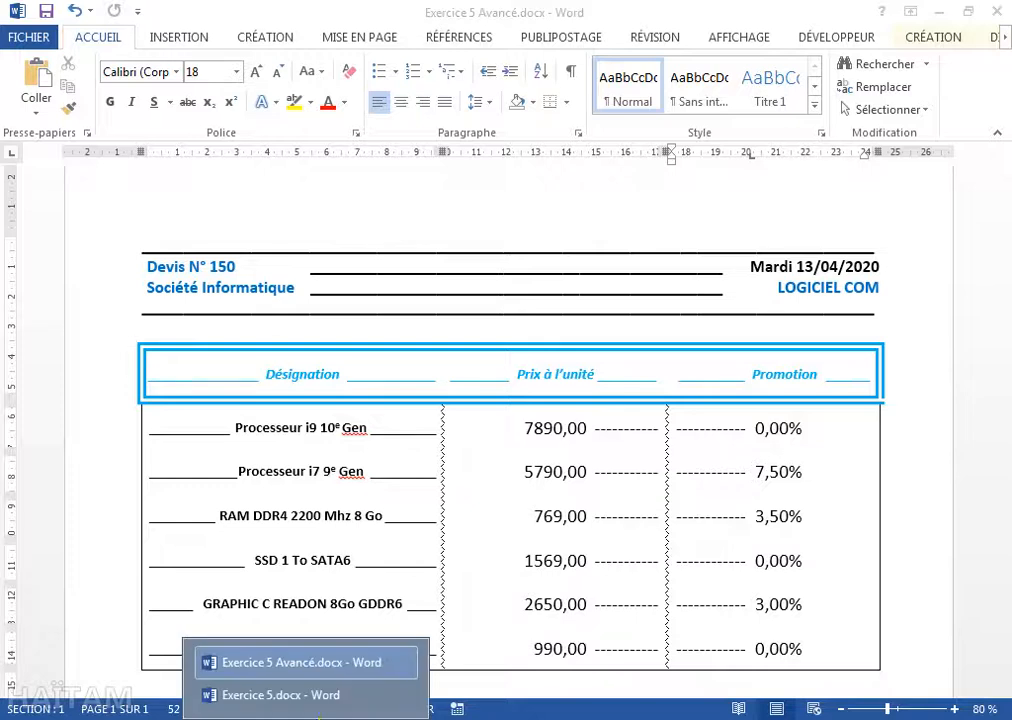
{"action": "left_click", "coordinate": [322, 695]}
{"action": "left_click_drag", "start_coordinate": [152, 306], "coordinate": [785, 302]}
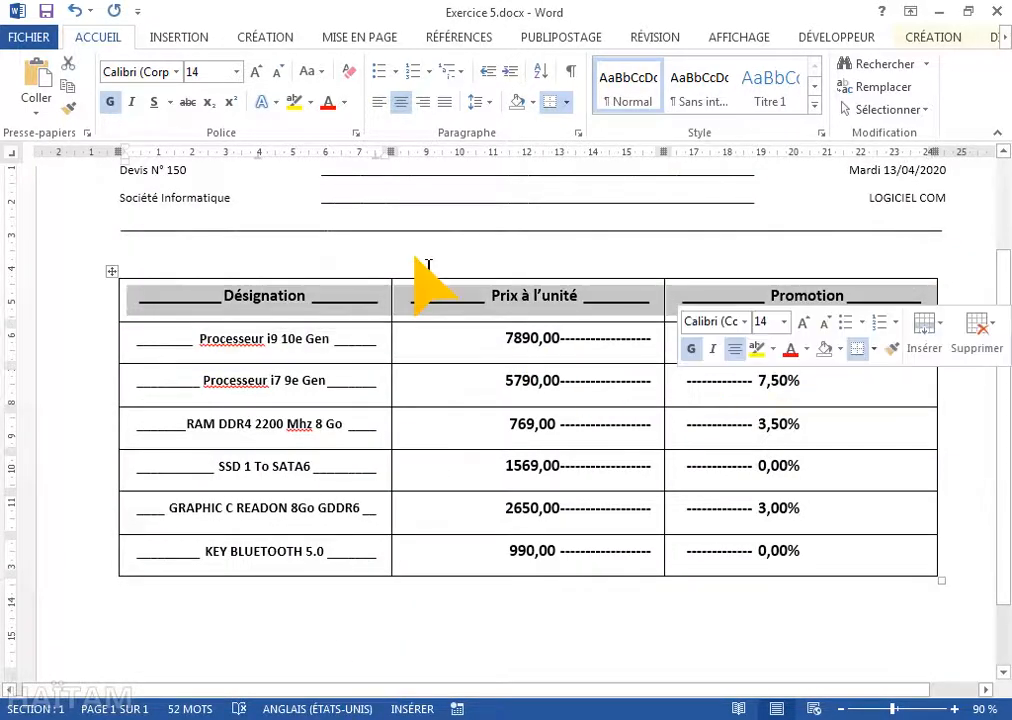
{"action": "left_click", "coordinate": [345, 102]}
{"action": "left_click", "coordinate": [429, 275]}
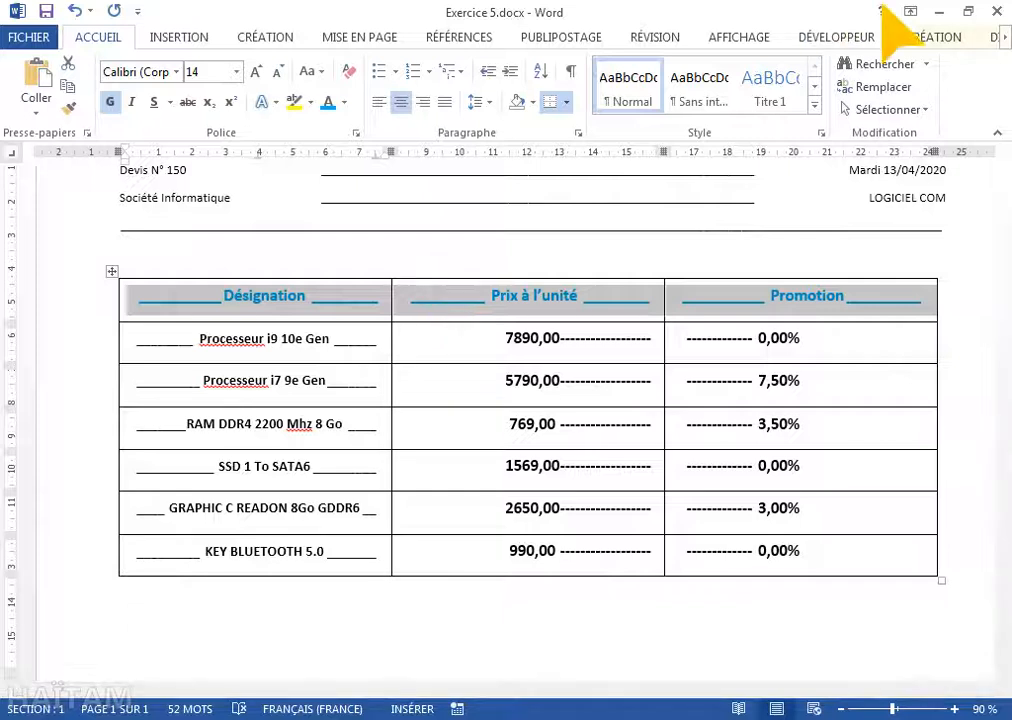
Step: Apply a light-blue 1 ½ pt double-line border around the header row, without inner vertical borders
{"action": "left_click", "coordinate": [928, 37]}
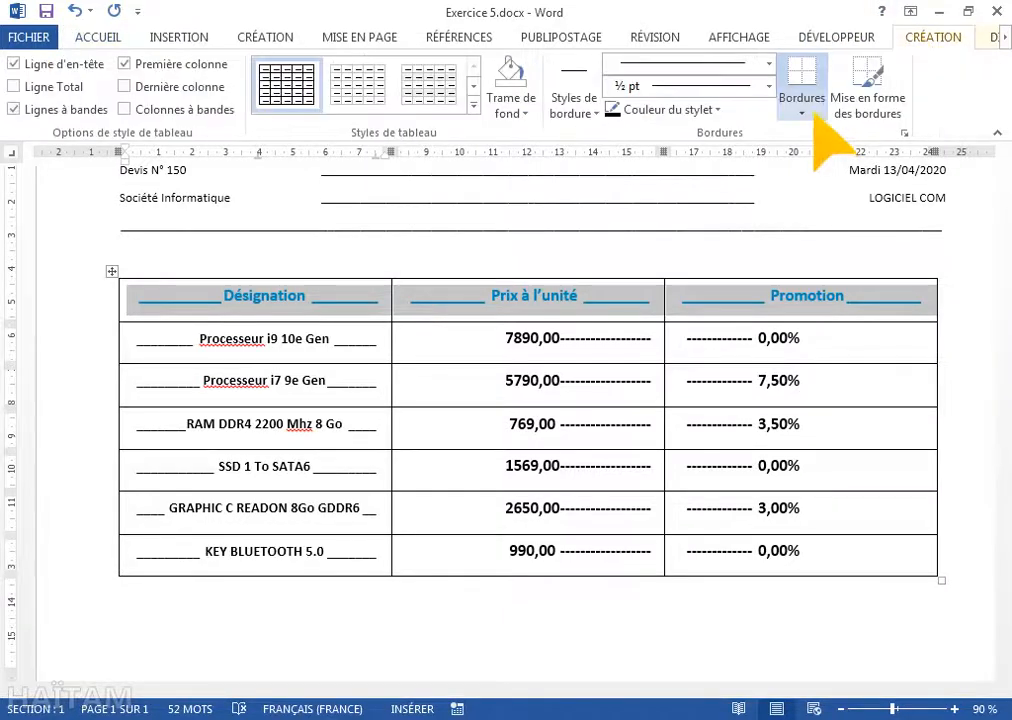
{"action": "left_click", "coordinate": [801, 112]}
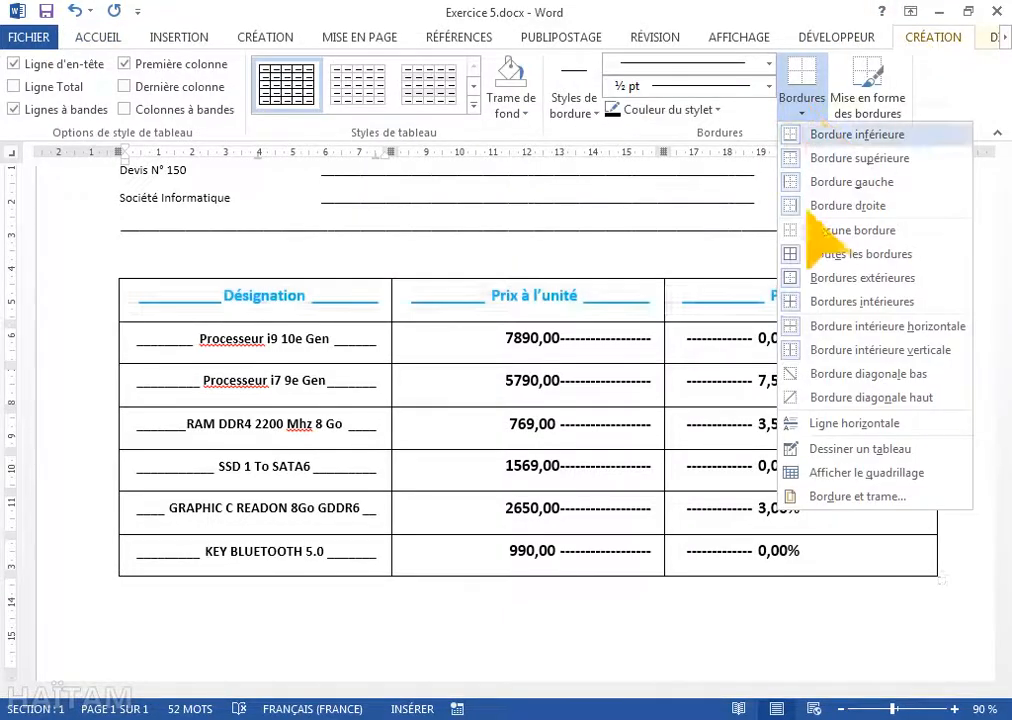
{"action": "left_click", "coordinate": [826, 497]}
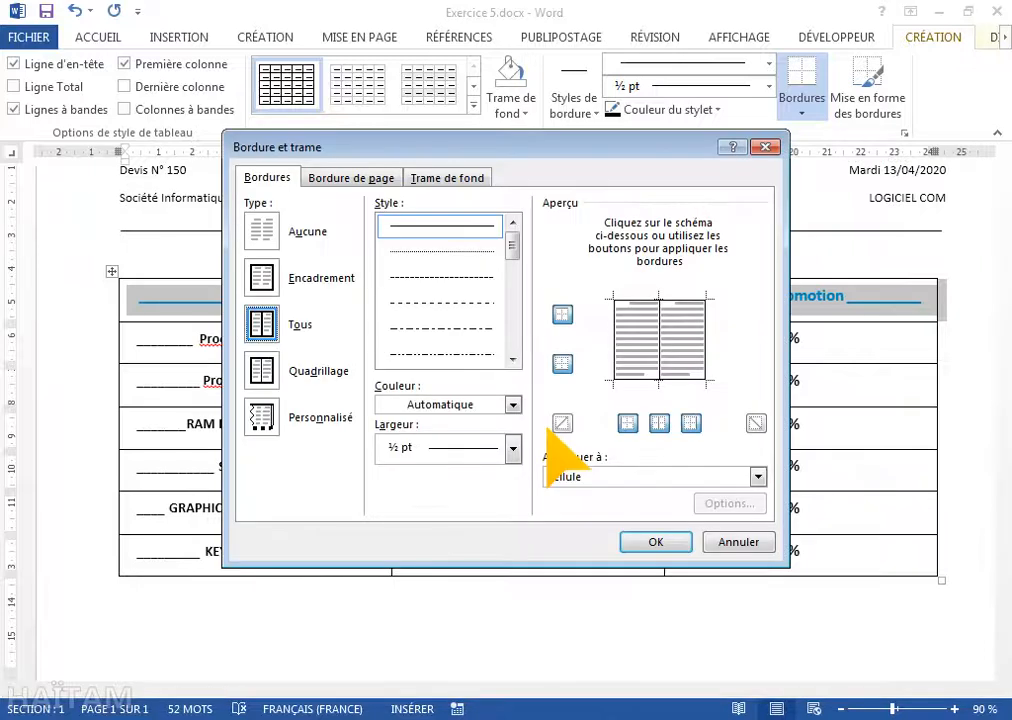
{"action": "left_click", "coordinate": [512, 359]}
{"action": "left_click", "coordinate": [512, 359]}
{"action": "left_click", "coordinate": [512, 359]}
{"action": "left_click", "coordinate": [512, 359]}
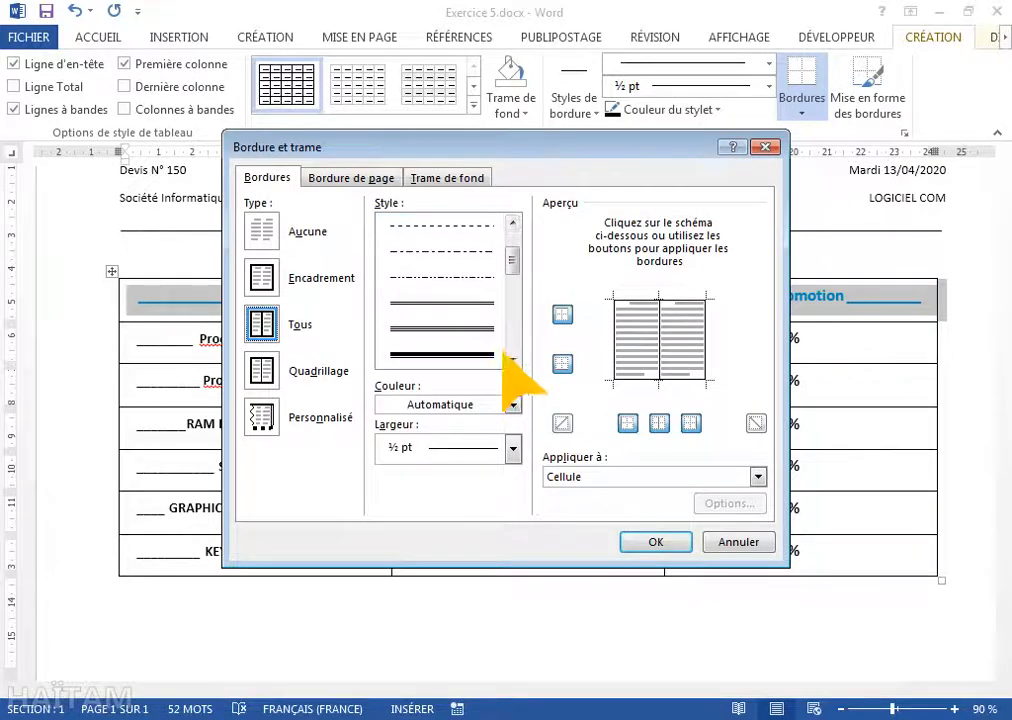
{"action": "left_click", "coordinate": [486, 306]}
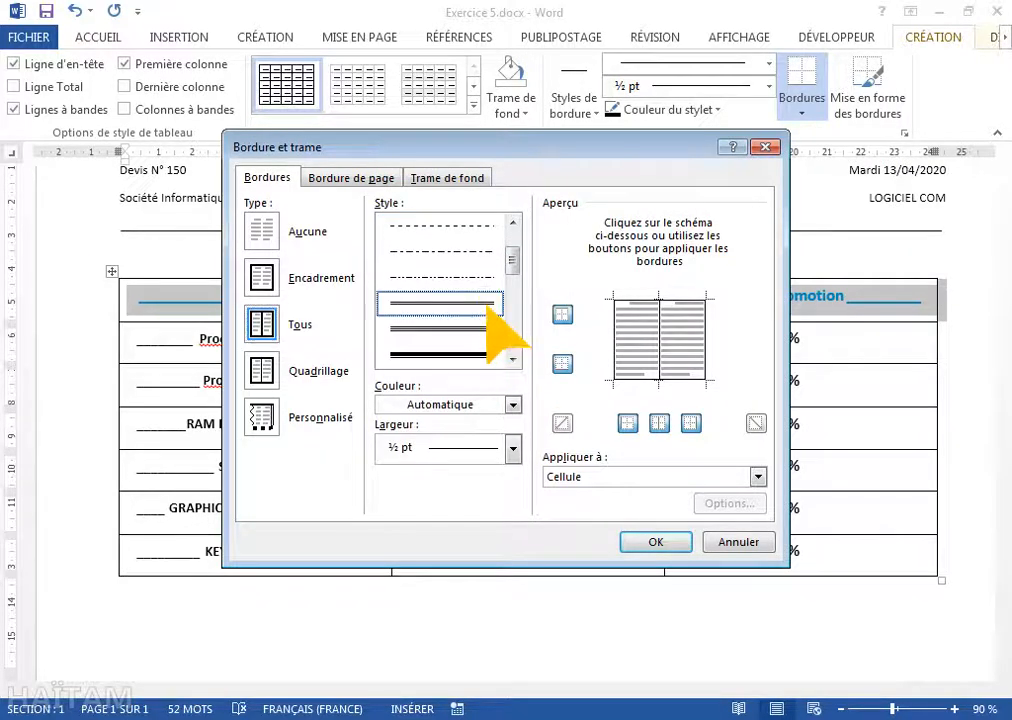
{"action": "left_click", "coordinate": [513, 404]}
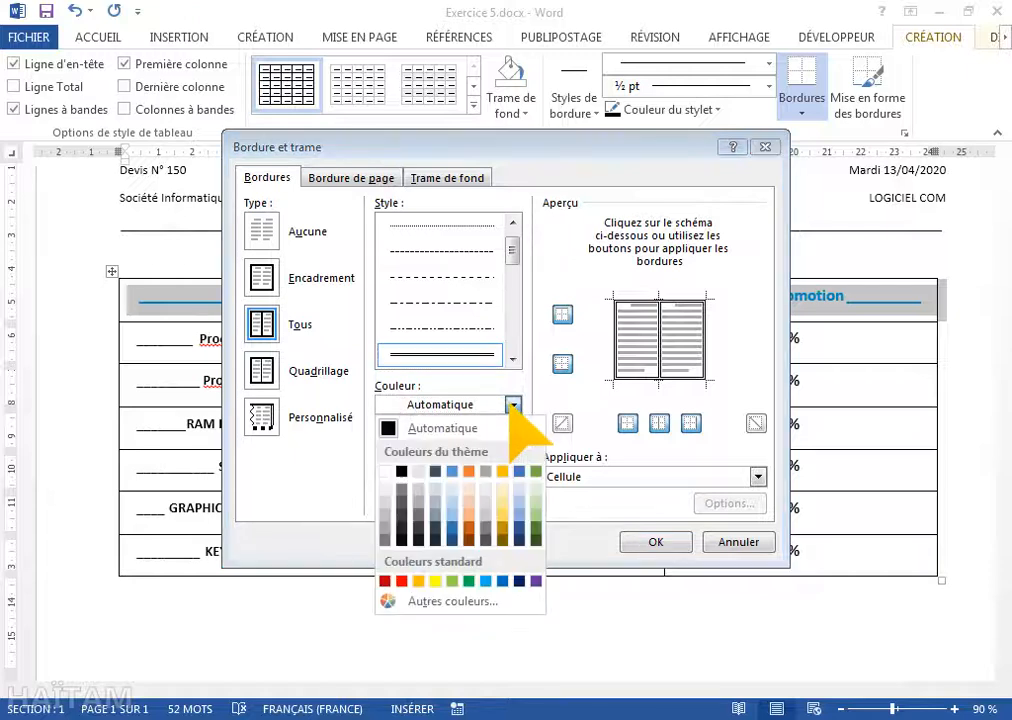
{"action": "left_click", "coordinate": [474, 583]}
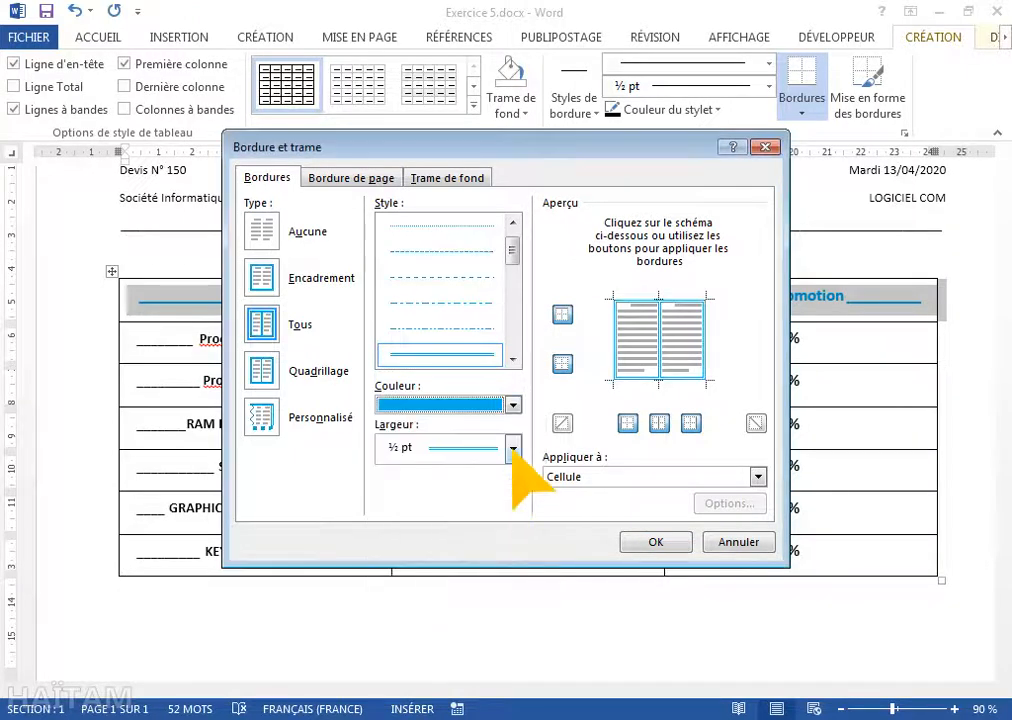
{"action": "left_click", "coordinate": [513, 448]}
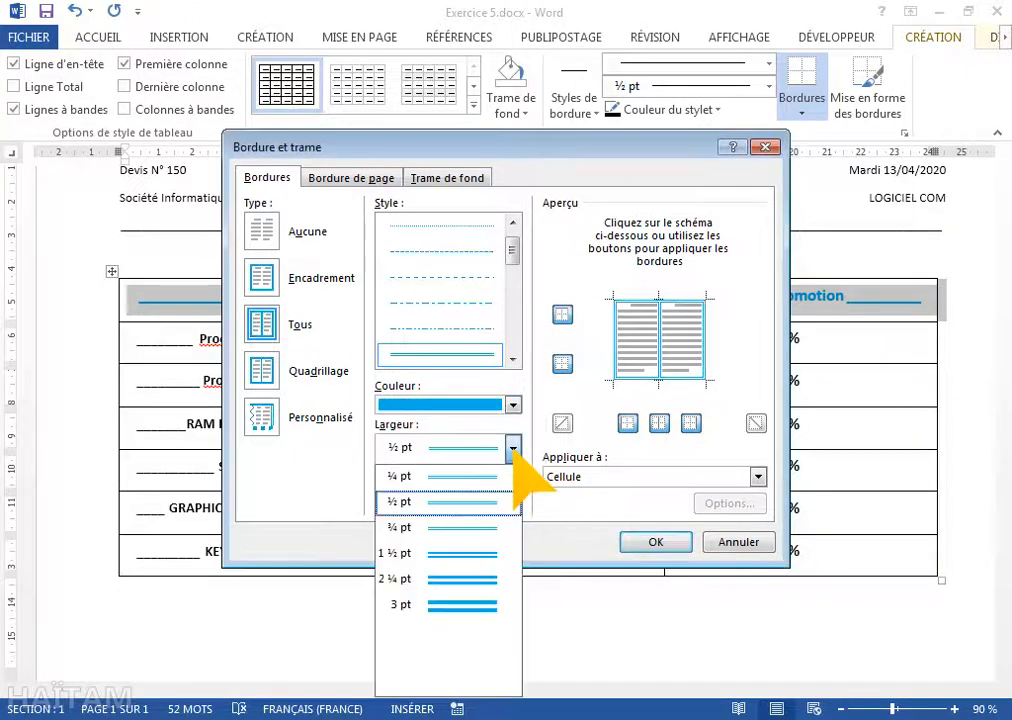
{"action": "left_click", "coordinate": [490, 553]}
{"action": "left_click", "coordinate": [655, 541]}
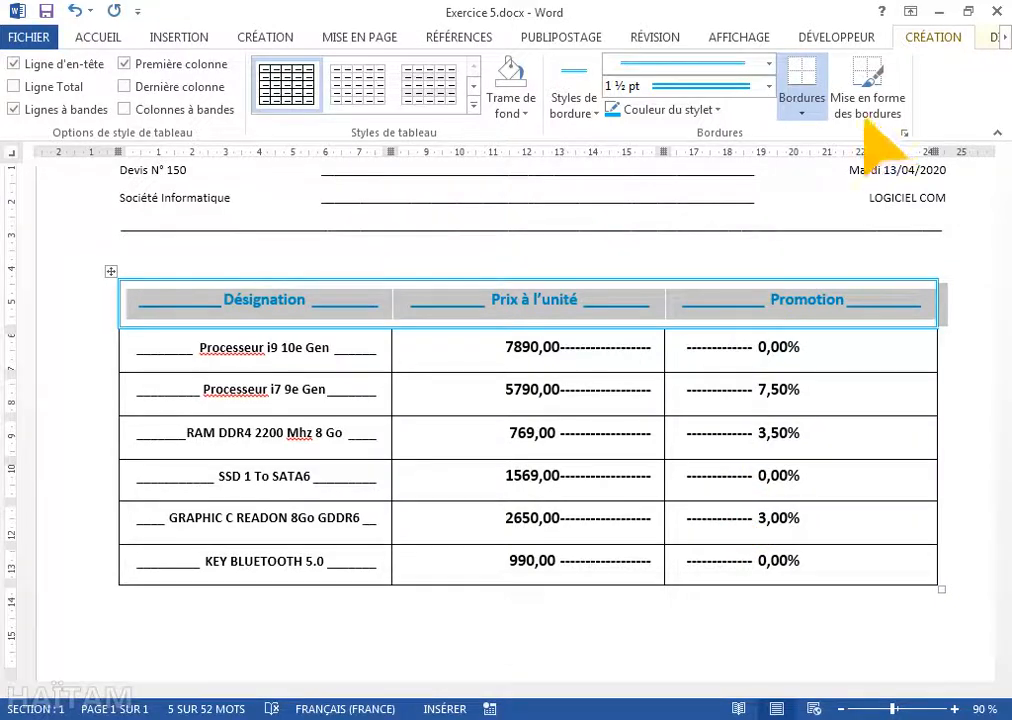
Step: Change the header row's outer border to a light-blue 1 ½ pt triple line on all four sides
{"action": "left_click", "coordinate": [801, 112]}
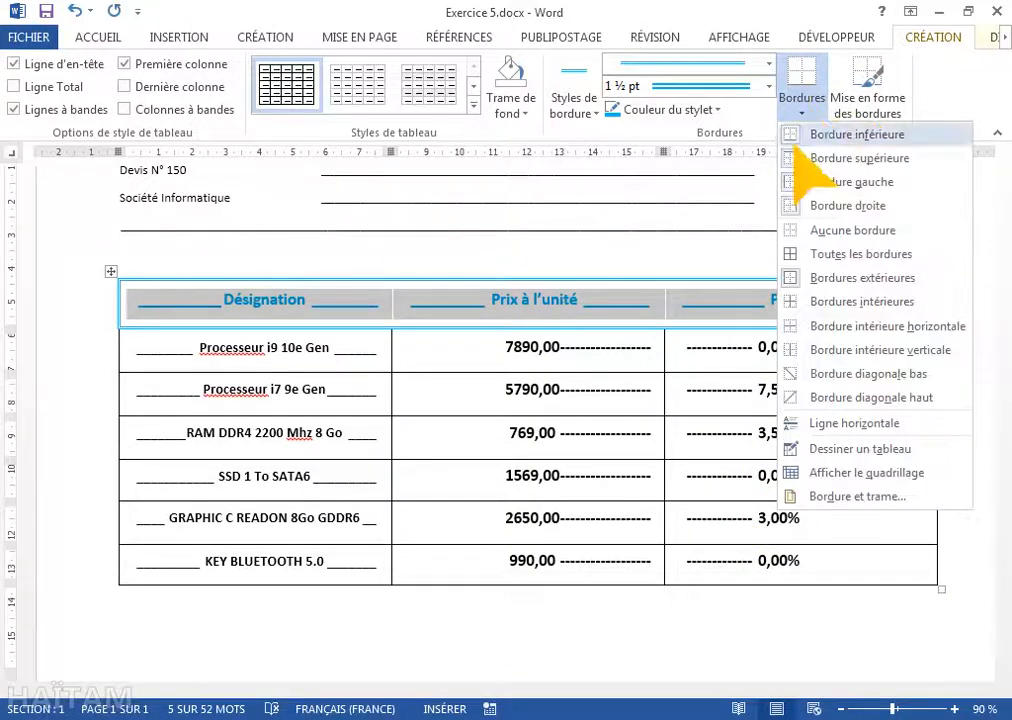
{"action": "left_click", "coordinate": [845, 494]}
{"action": "left_click", "coordinate": [440, 354]}
{"action": "left_click", "coordinate": [512, 448]}
{"action": "left_click", "coordinate": [455, 550]}
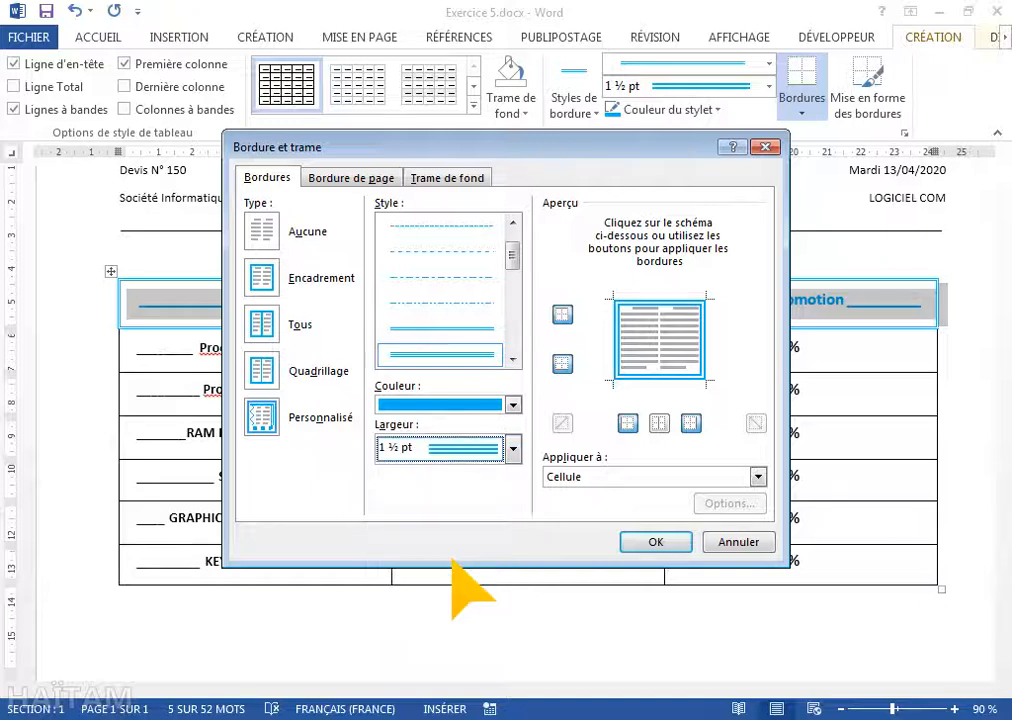
{"action": "left_click", "coordinate": [640, 306]}
{"action": "left_click", "coordinate": [611, 335]}
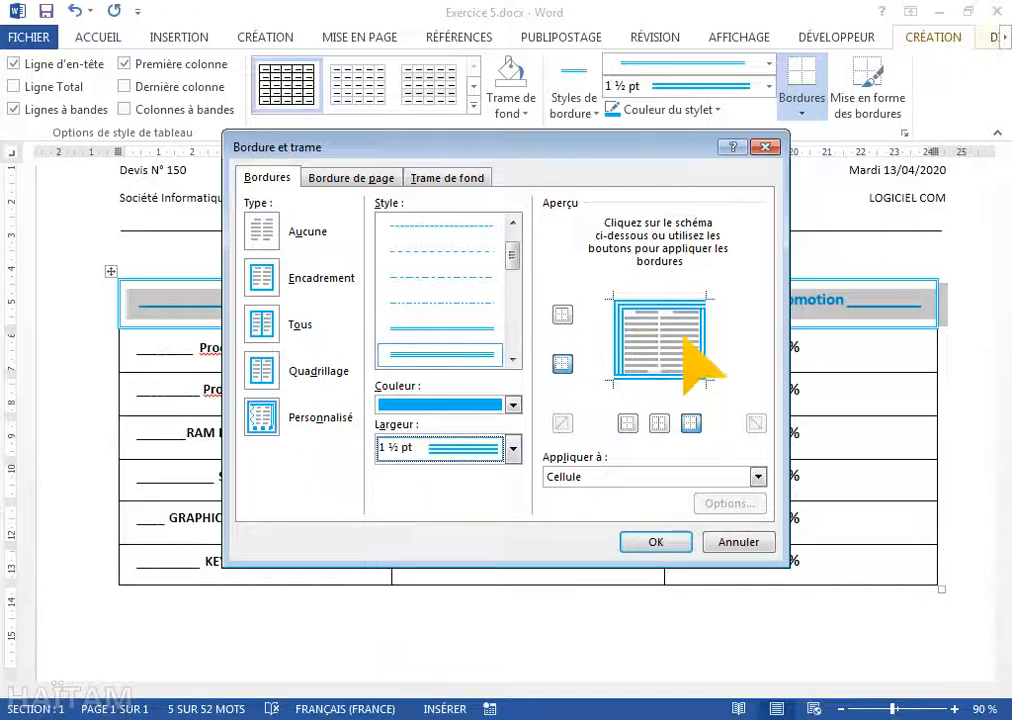
{"action": "left_click", "coordinate": [675, 377]}
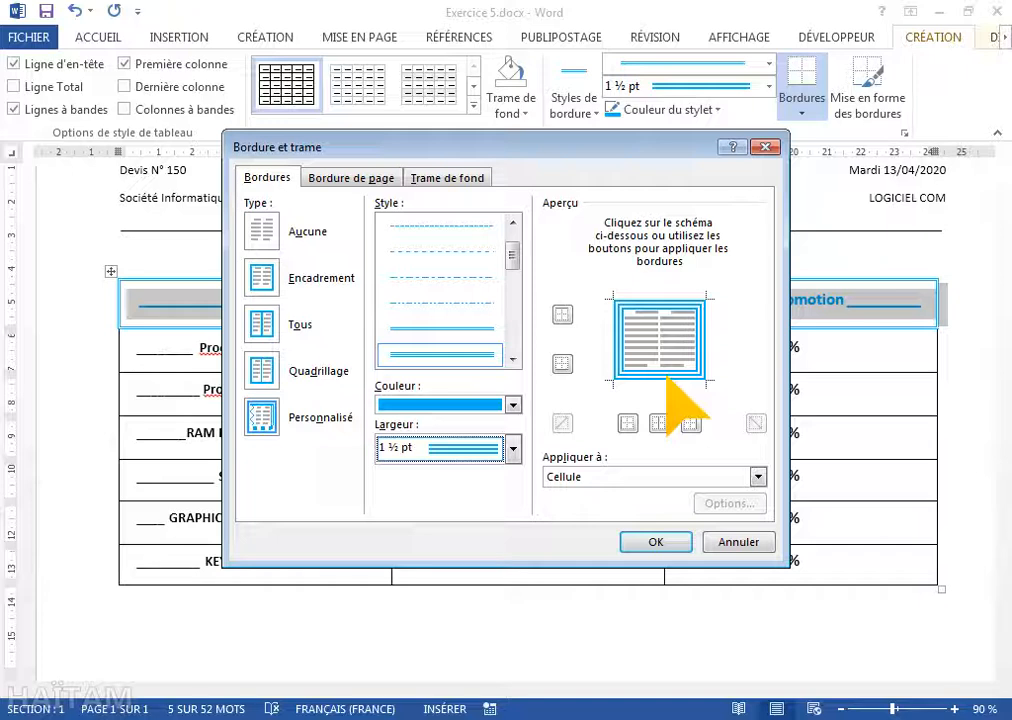
{"action": "left_click", "coordinate": [653, 543]}
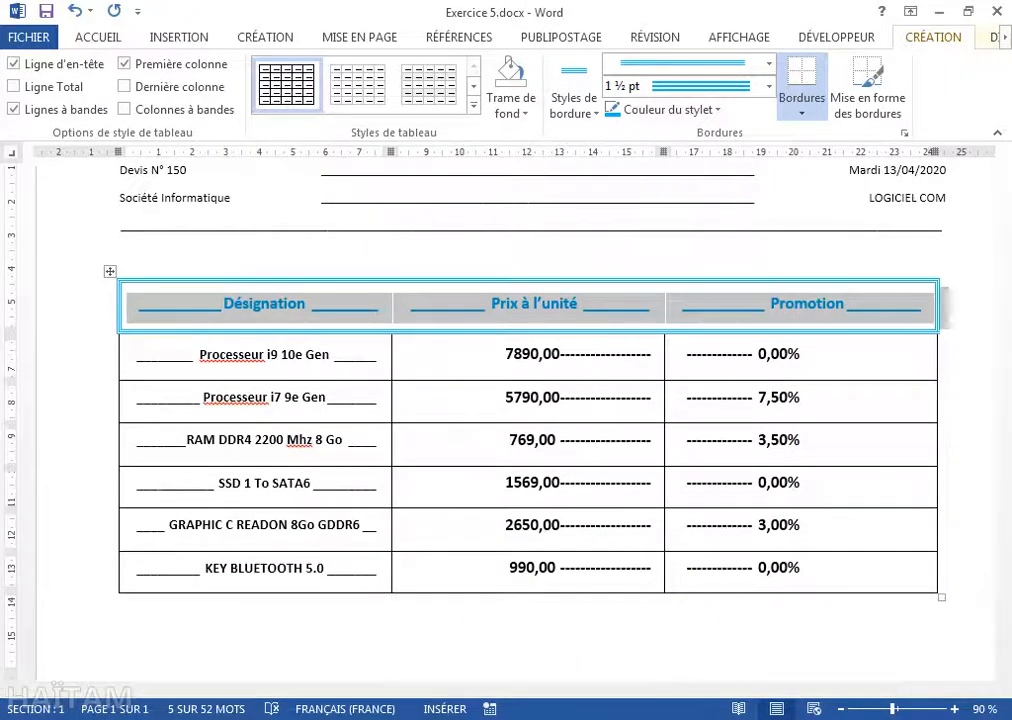
Step: Check the header row's border in Exercice 5 Avancé.docx, and choose a double-line style for the header row border in Exercice 5.docx
{"action": "left_click", "coordinate": [306, 718]}
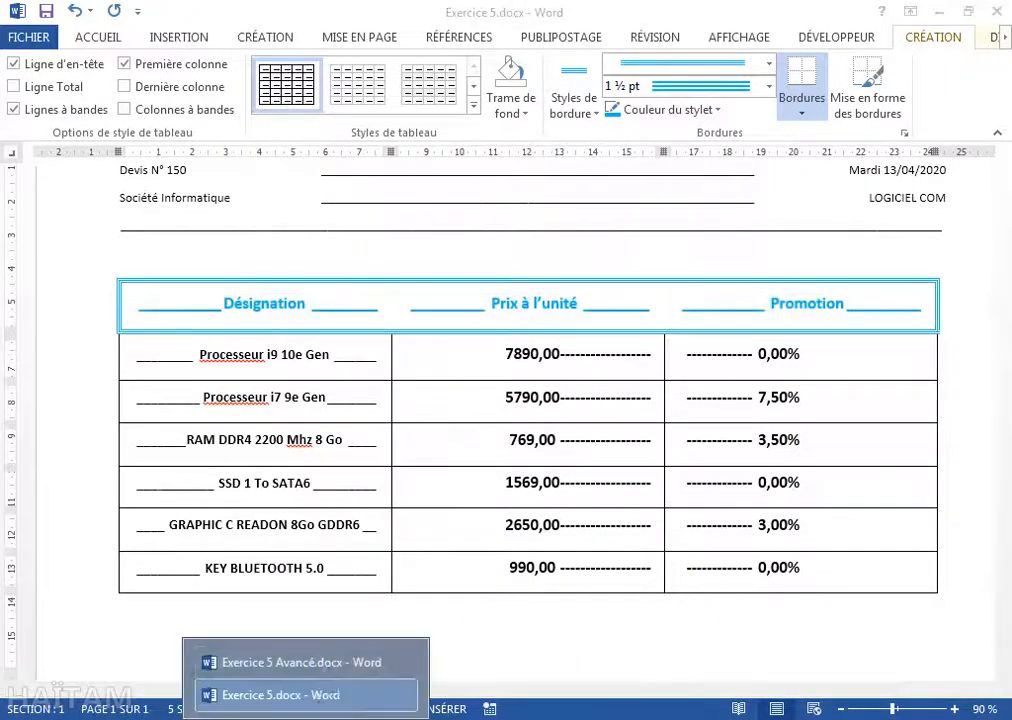
{"action": "left_click", "coordinate": [325, 664]}
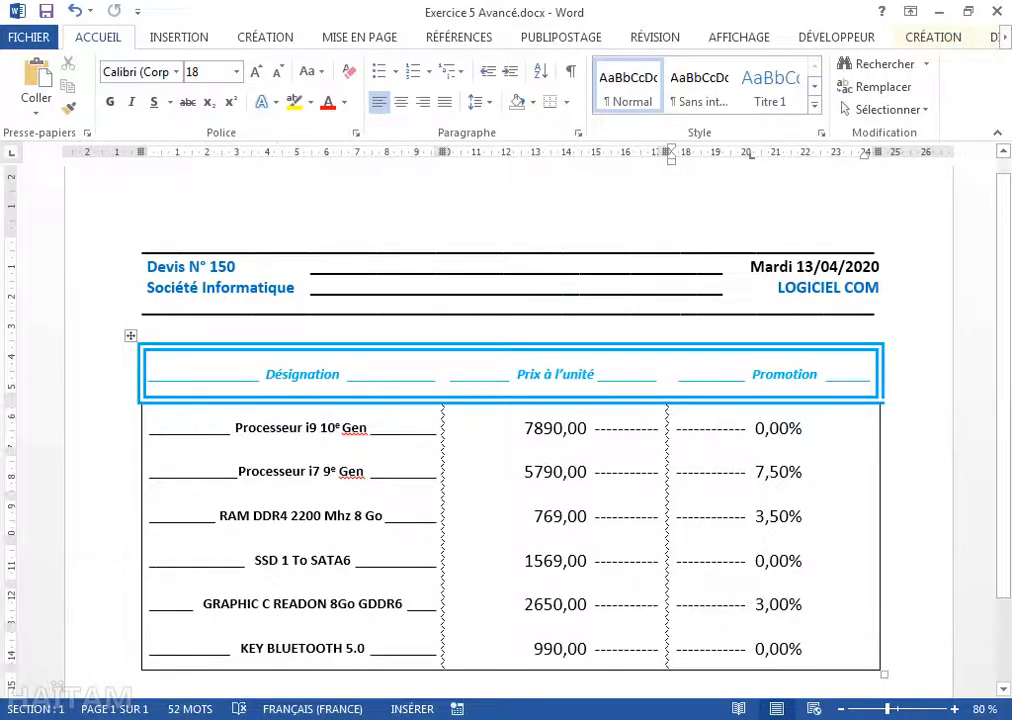
{"action": "left_click", "coordinate": [306, 718]}
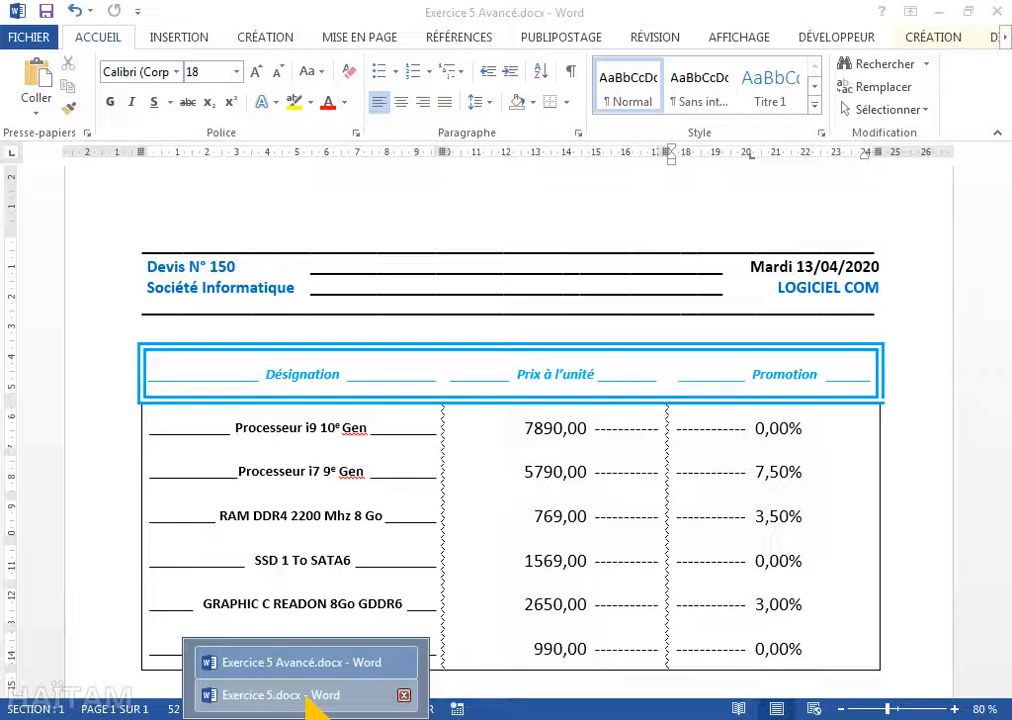
{"action": "left_click", "coordinate": [307, 697]}
{"action": "left_click", "coordinate": [801, 112]}
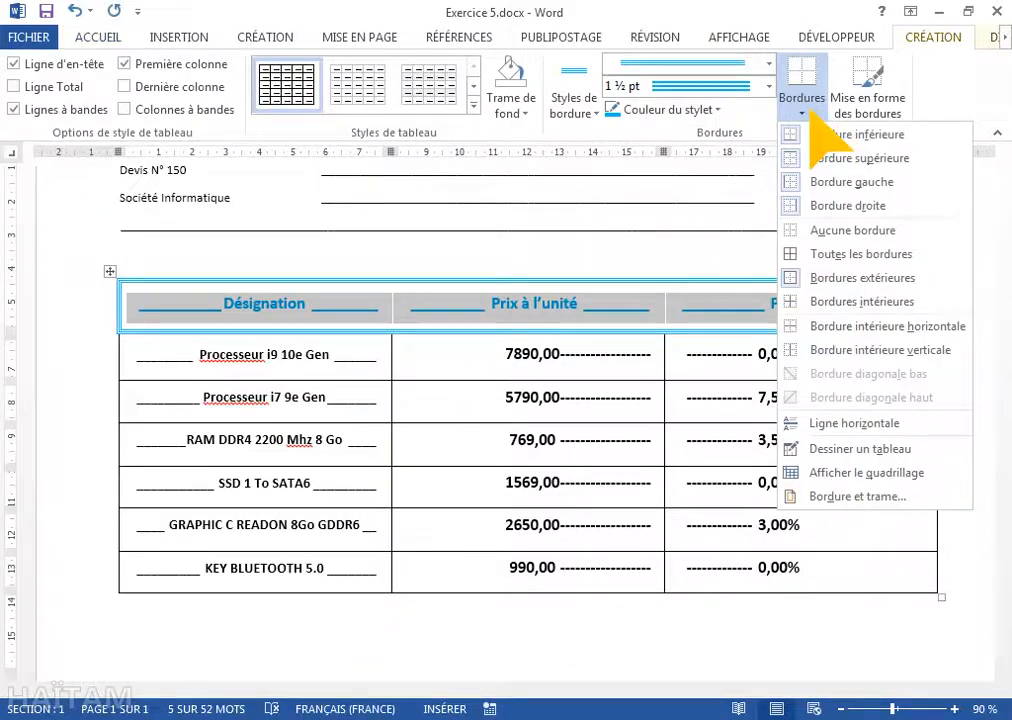
{"action": "left_click", "coordinate": [808, 497]}
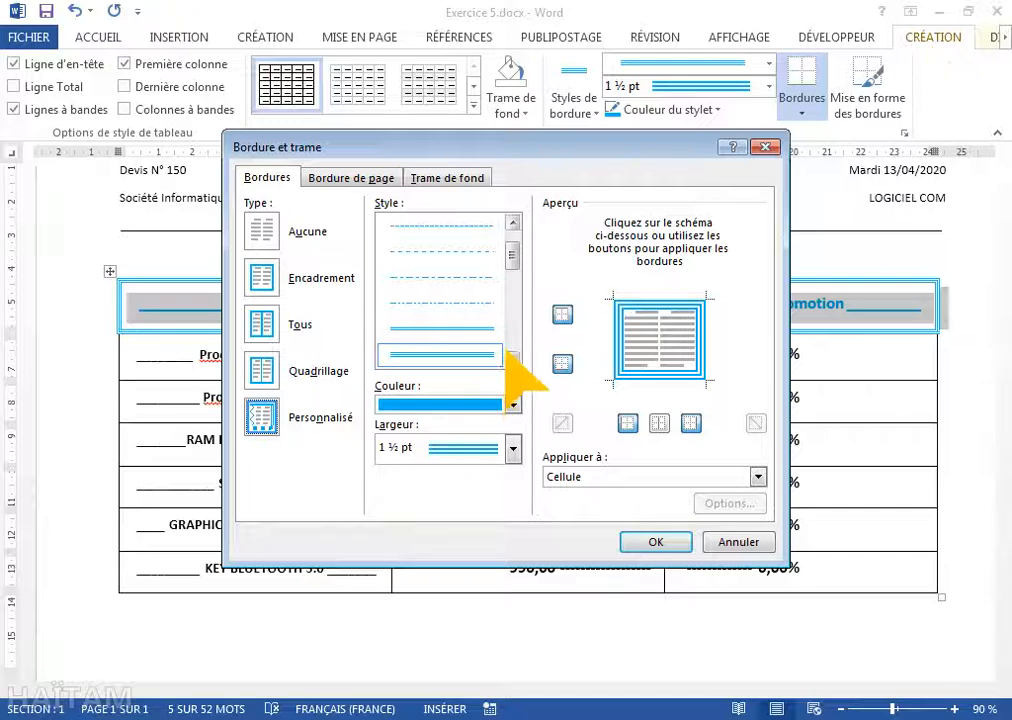
{"action": "left_click", "coordinate": [477, 330]}
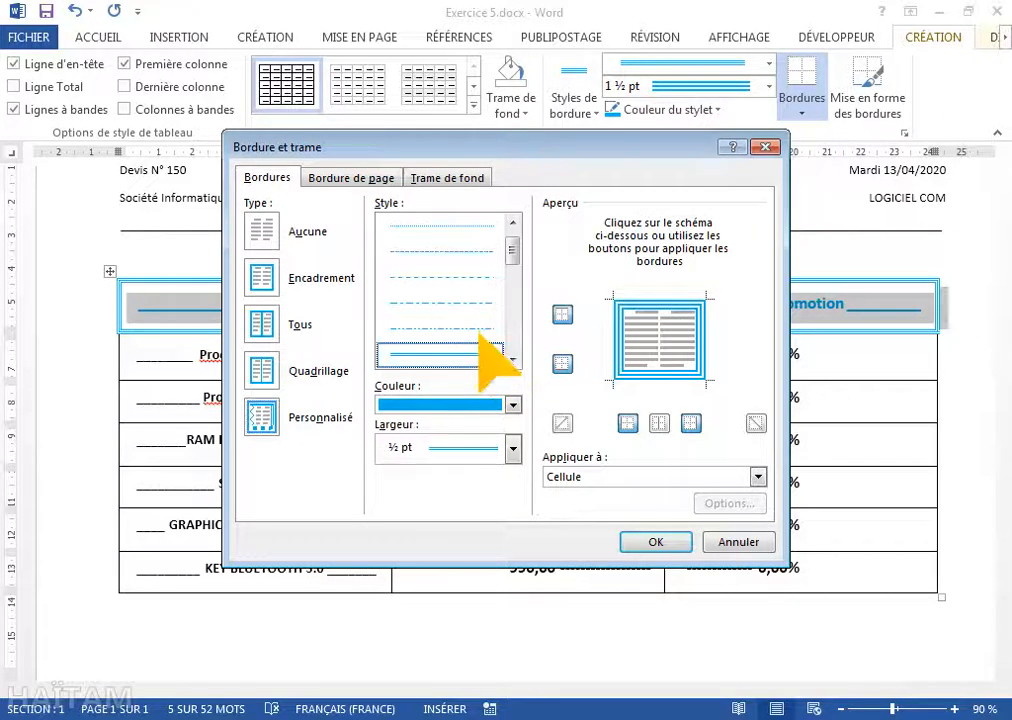
Step: Try a 3 pt width for the header row's outer double-line border
{"action": "left_click", "coordinate": [511, 446]}
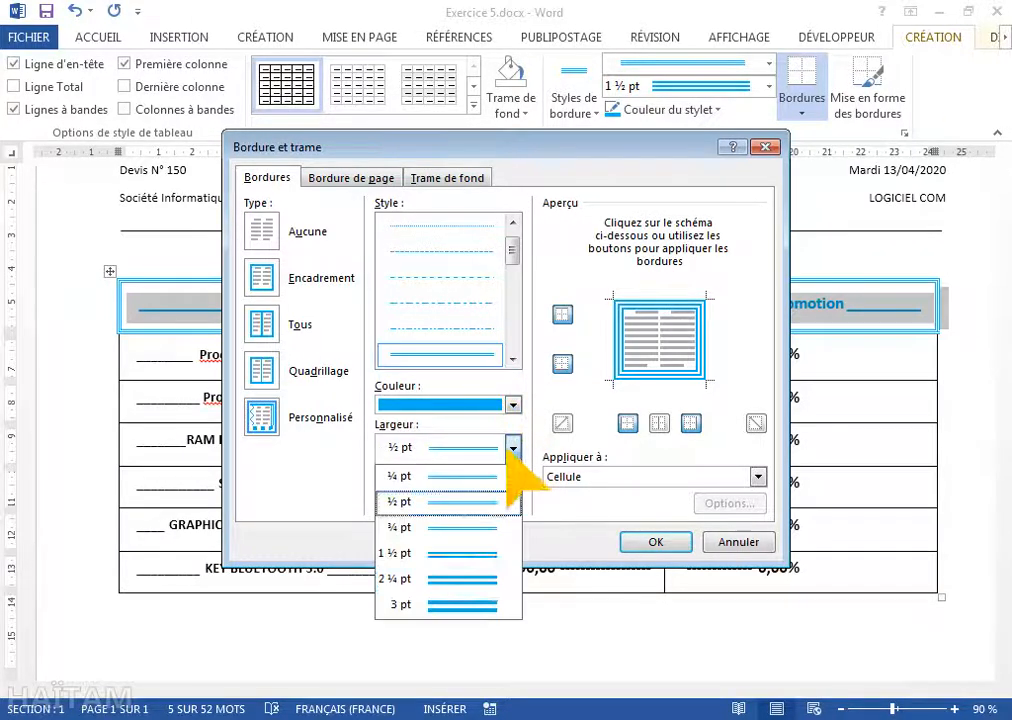
{"action": "left_click", "coordinate": [462, 604]}
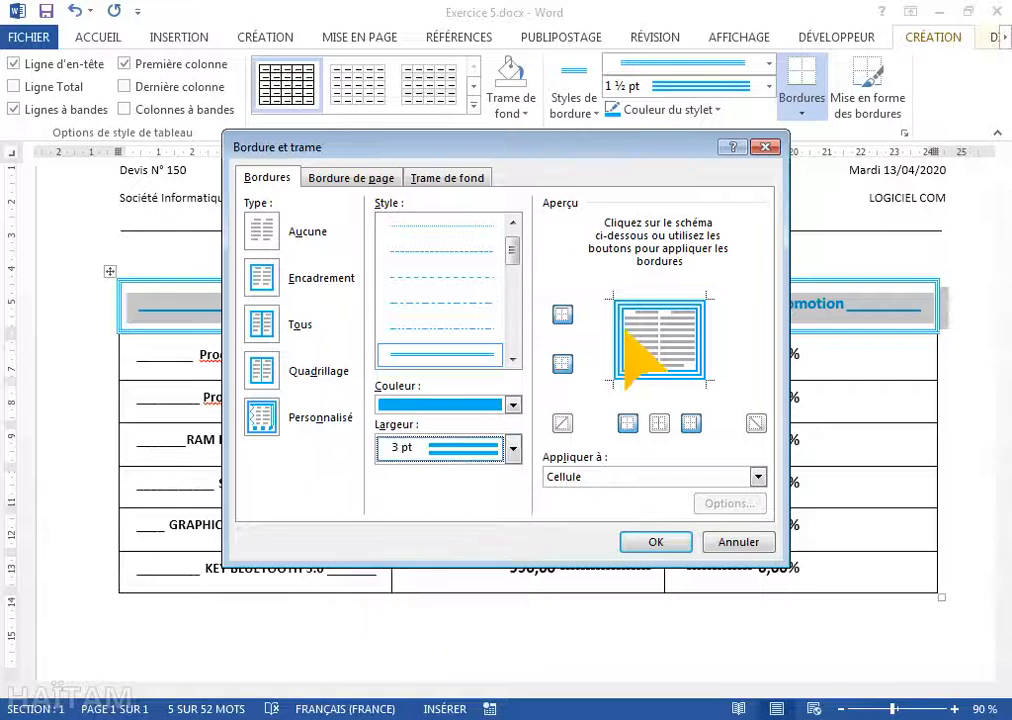
{"action": "left_click", "coordinate": [619, 333]}
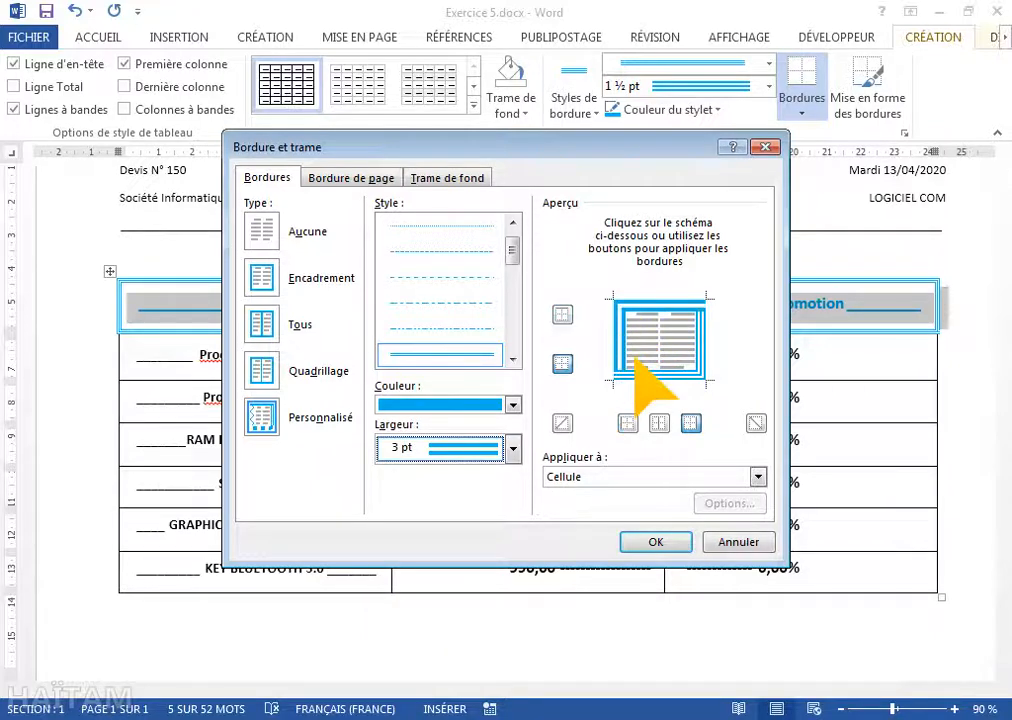
{"action": "left_click", "coordinate": [655, 369]}
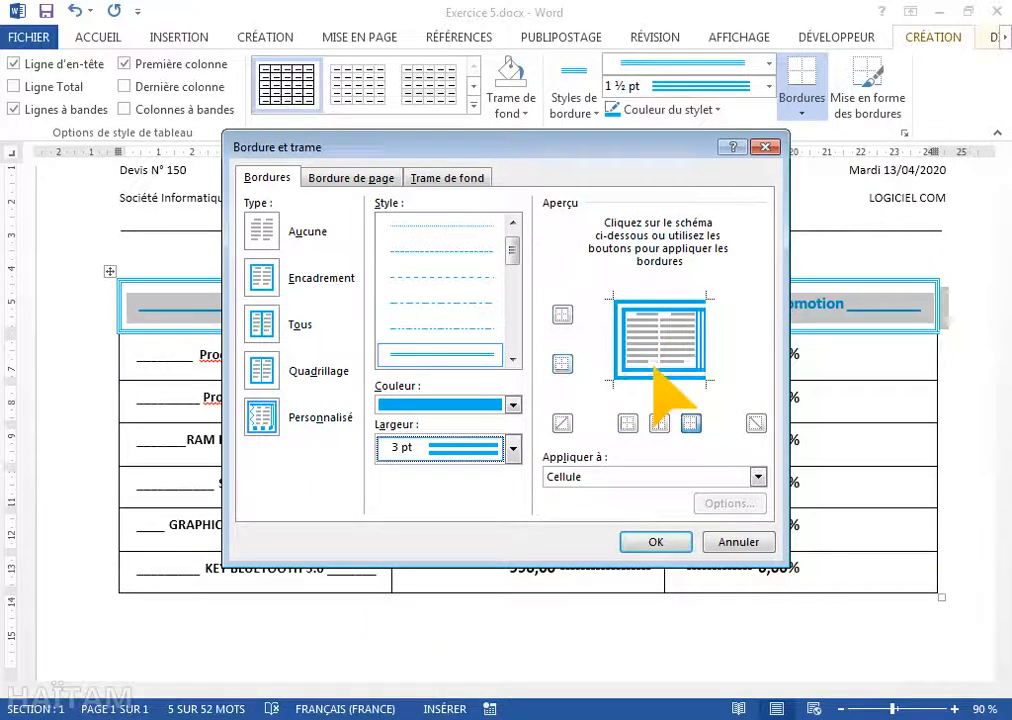
Step: Apply a light-blue 2 ¼ pt double line to all four outer sides of the header row
{"action": "left_click", "coordinate": [512, 448]}
{"action": "left_click", "coordinate": [415, 582]}
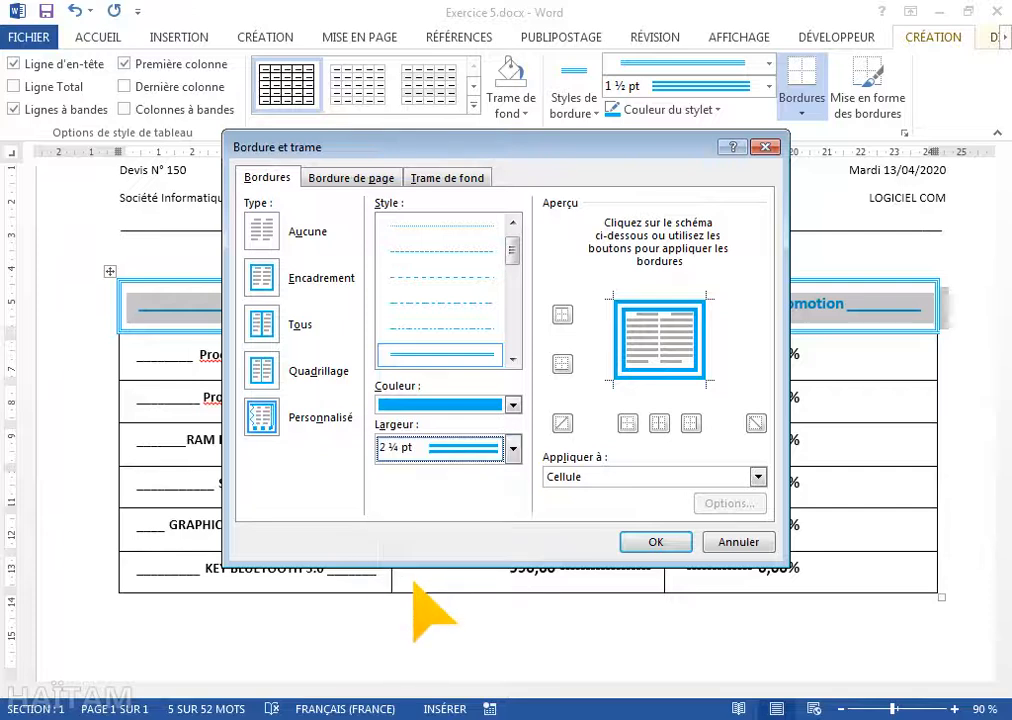
{"action": "left_click", "coordinate": [650, 299]}
{"action": "left_click", "coordinate": [618, 327]}
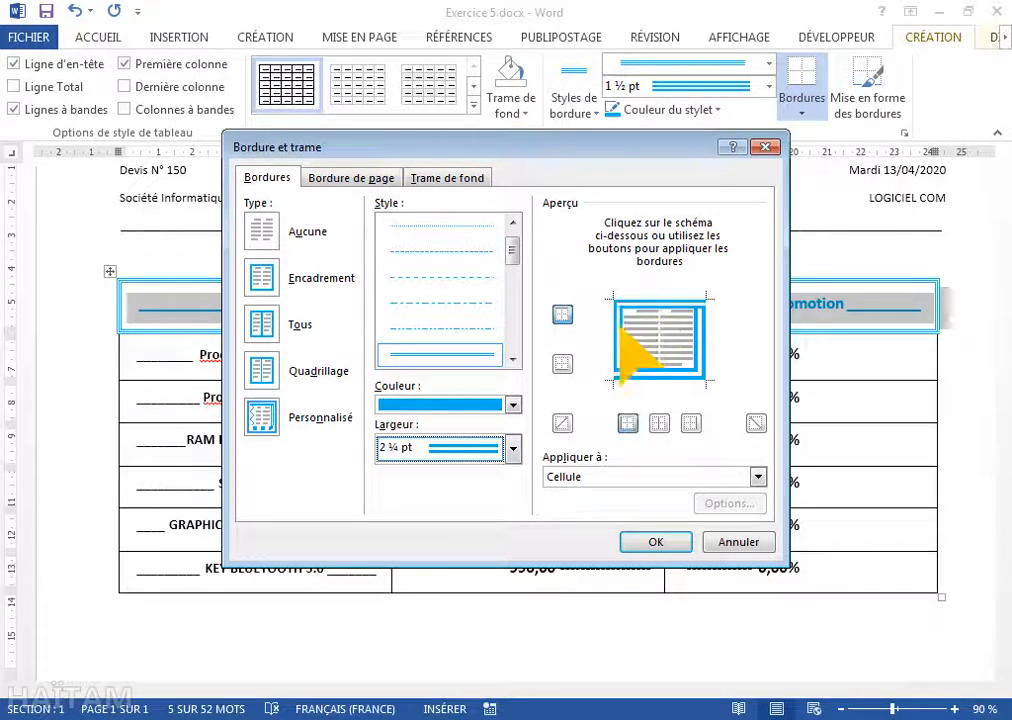
{"action": "left_click", "coordinate": [650, 372]}
{"action": "left_click", "coordinate": [698, 343]}
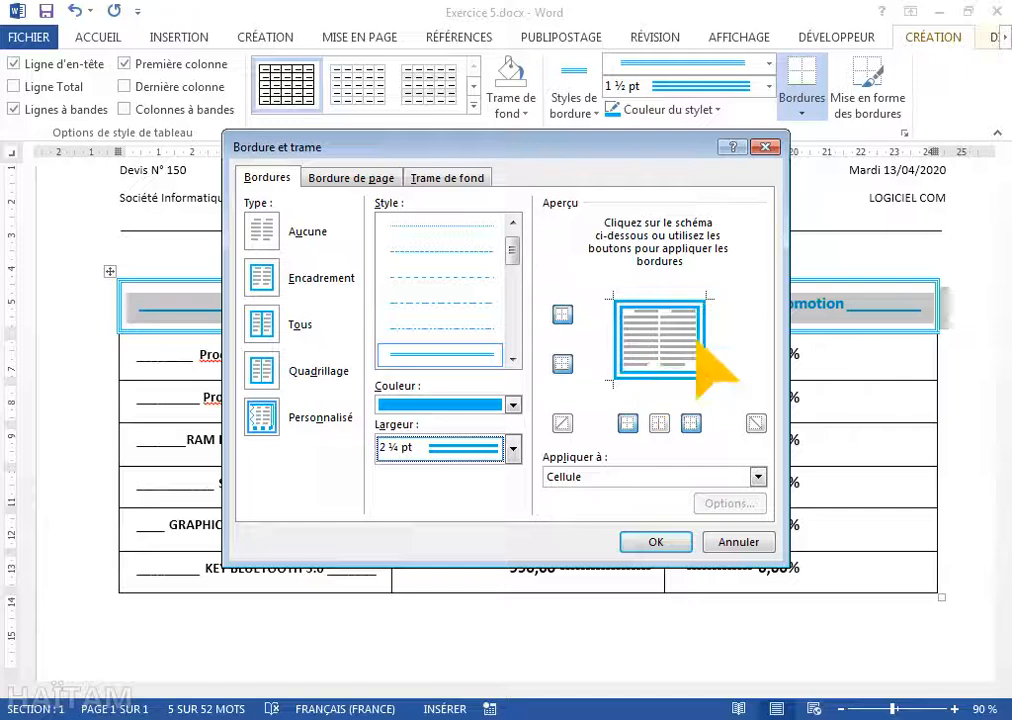
{"action": "left_click", "coordinate": [655, 541]}
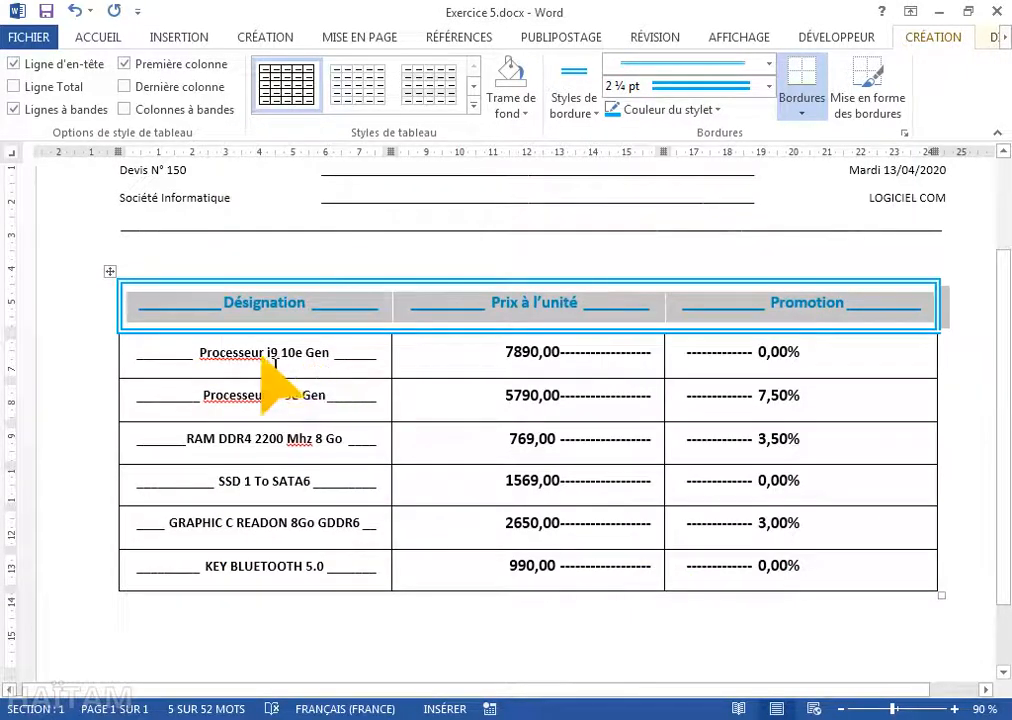
Step: Change the inner vertical borders of all rows below the header to a 1 ½ pt wavy line in automatic colour
{"action": "left_click_drag", "start_coordinate": [203, 357], "coordinate": [830, 578]}
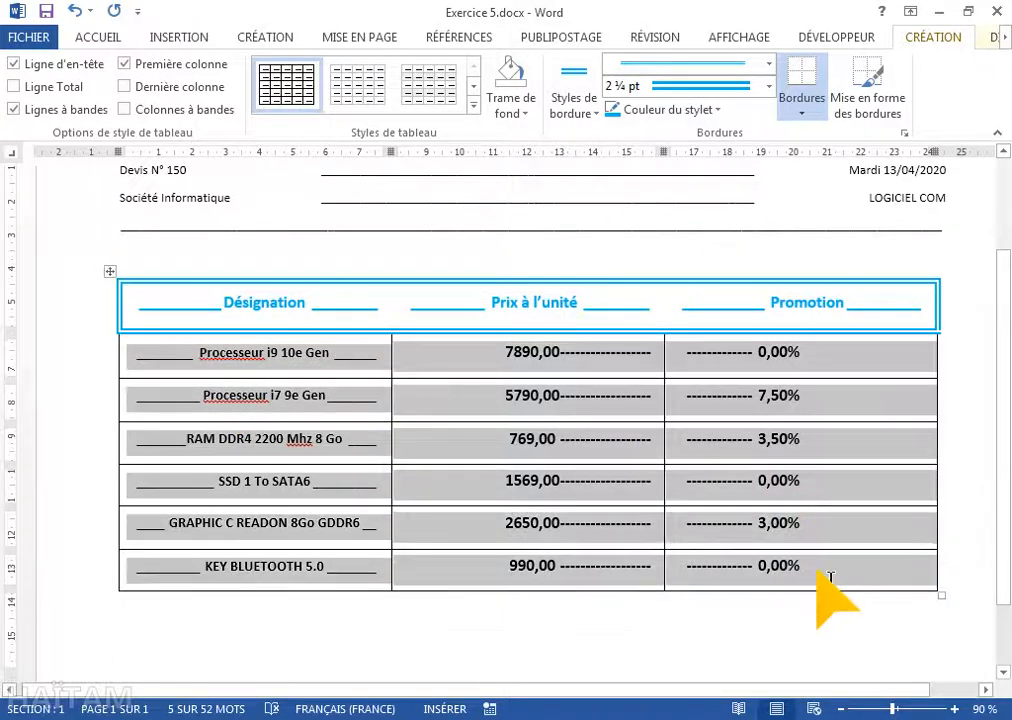
{"action": "left_click", "coordinate": [805, 114]}
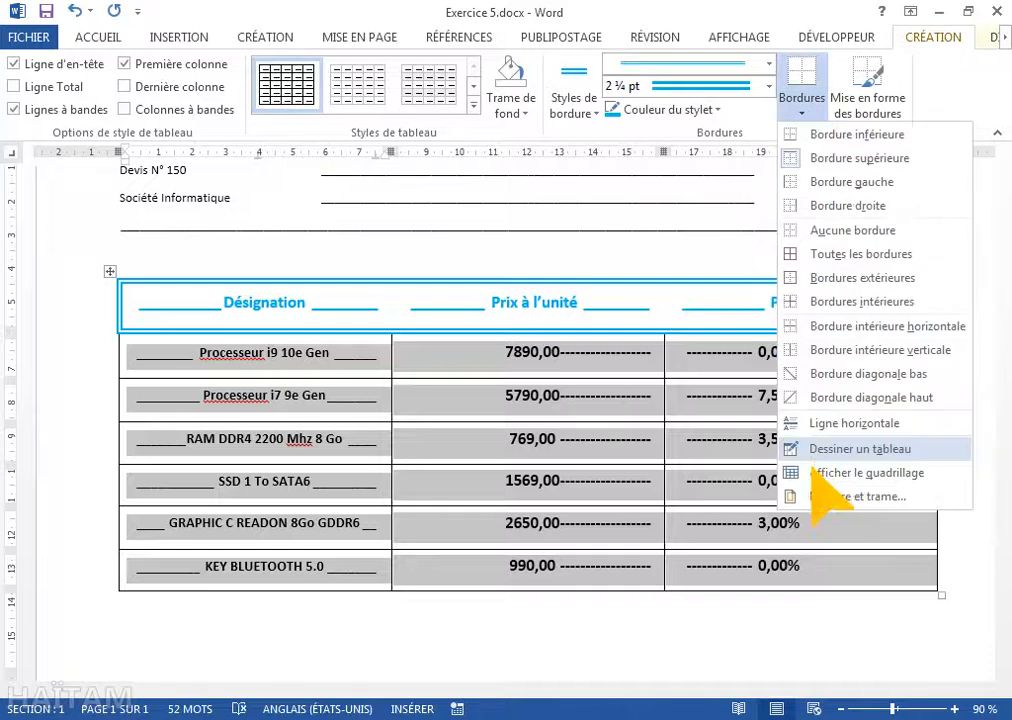
{"action": "left_click", "coordinate": [830, 496]}
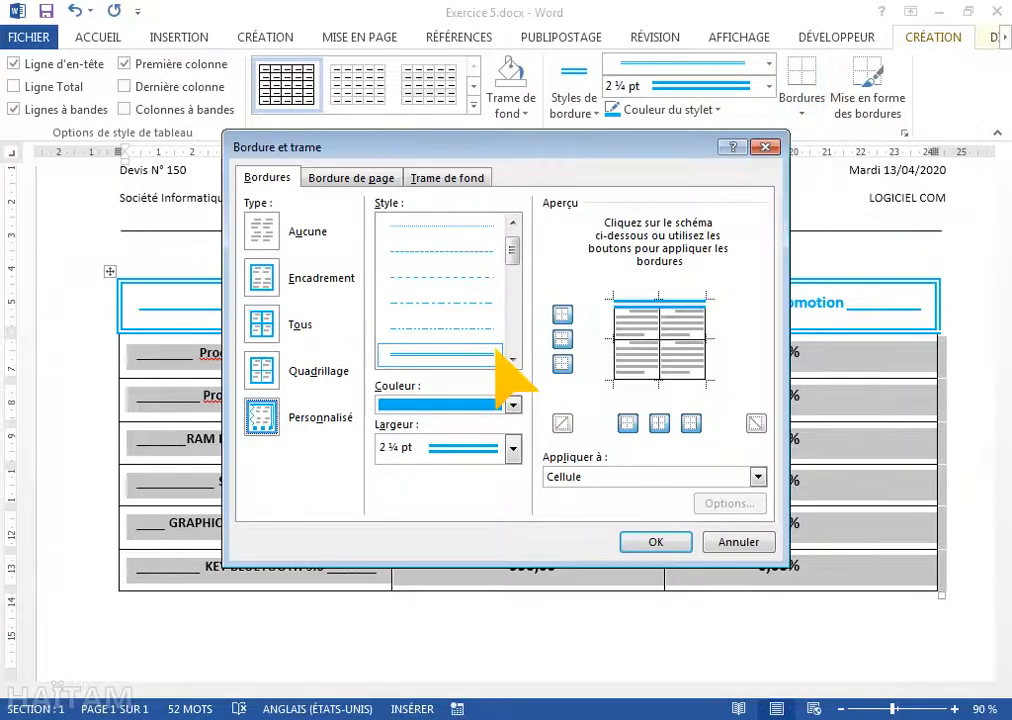
{"action": "left_click", "coordinate": [513, 358]}
{"action": "left_click", "coordinate": [513, 358]}
{"action": "left_click", "coordinate": [513, 358]}
{"action": "left_click", "coordinate": [513, 358]}
{"action": "left_click", "coordinate": [513, 358]}
{"action": "left_click", "coordinate": [440, 354]}
{"action": "left_click", "coordinate": [513, 449]}
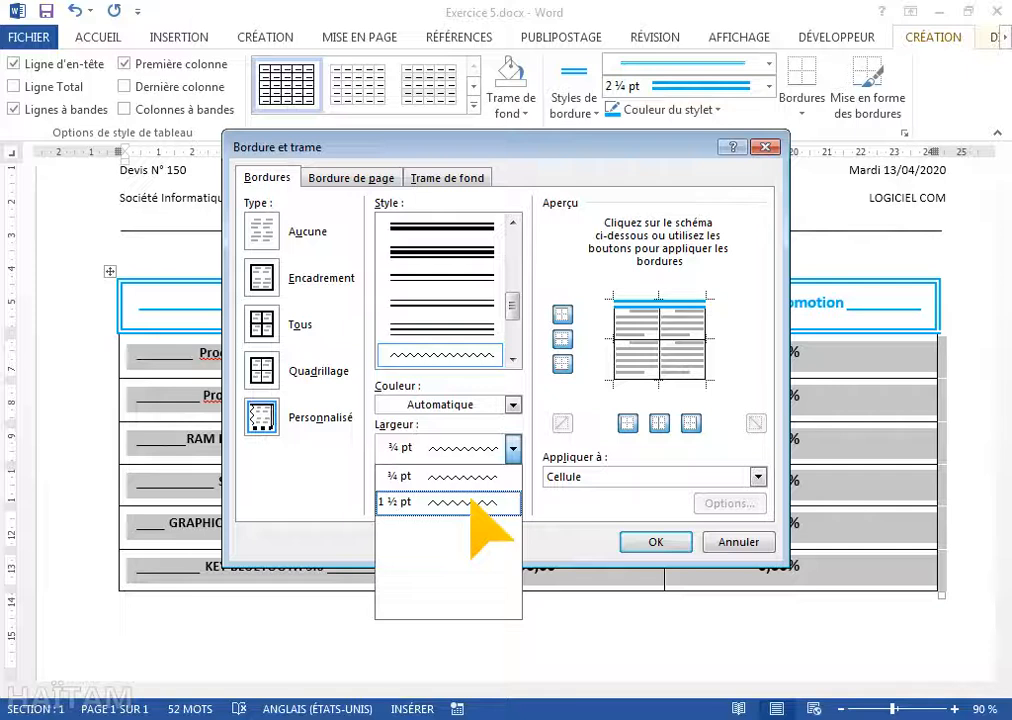
{"action": "left_click", "coordinate": [470, 500]}
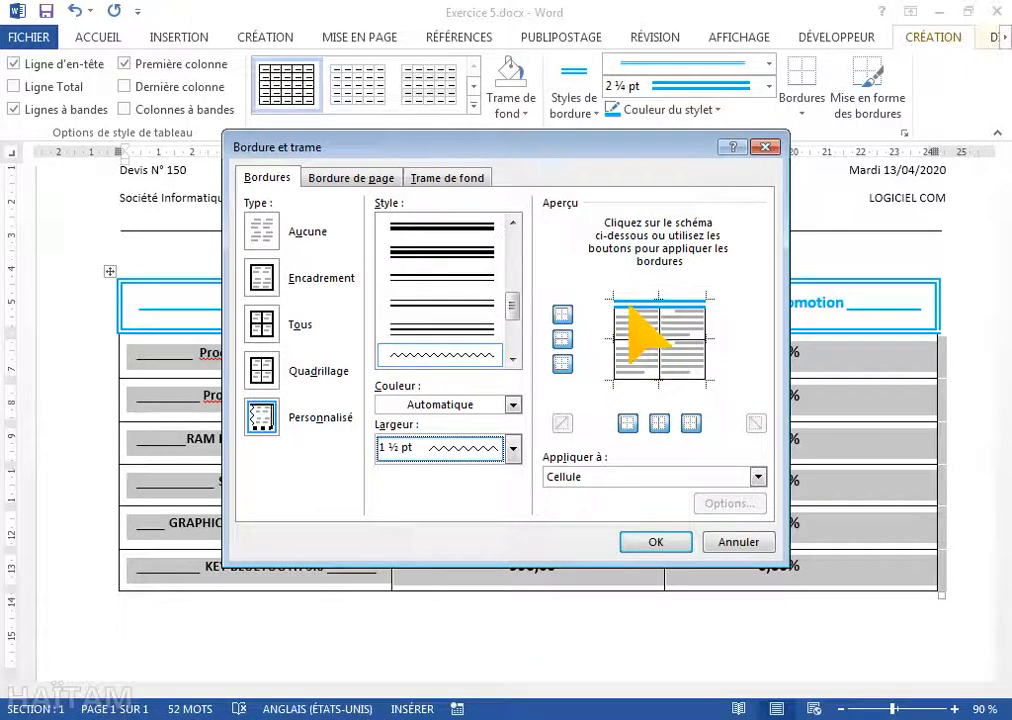
{"action": "left_click", "coordinate": [660, 424]}
{"action": "left_click", "coordinate": [659, 425]}
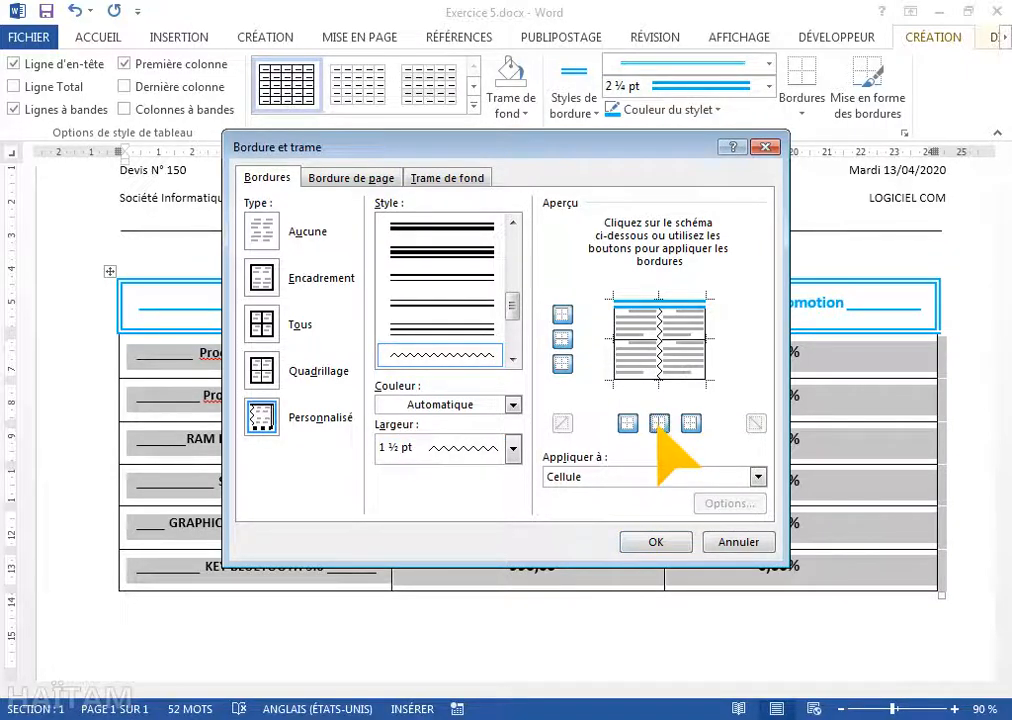
{"action": "left_click", "coordinate": [656, 541]}
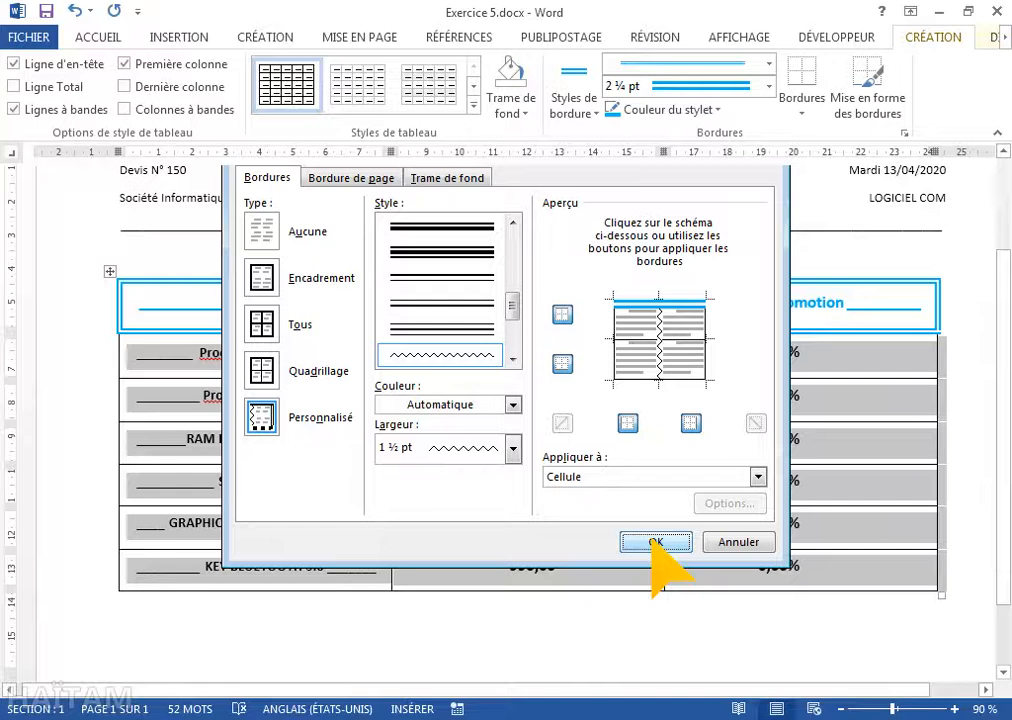
{"action": "left_click", "coordinate": [961, 537]}
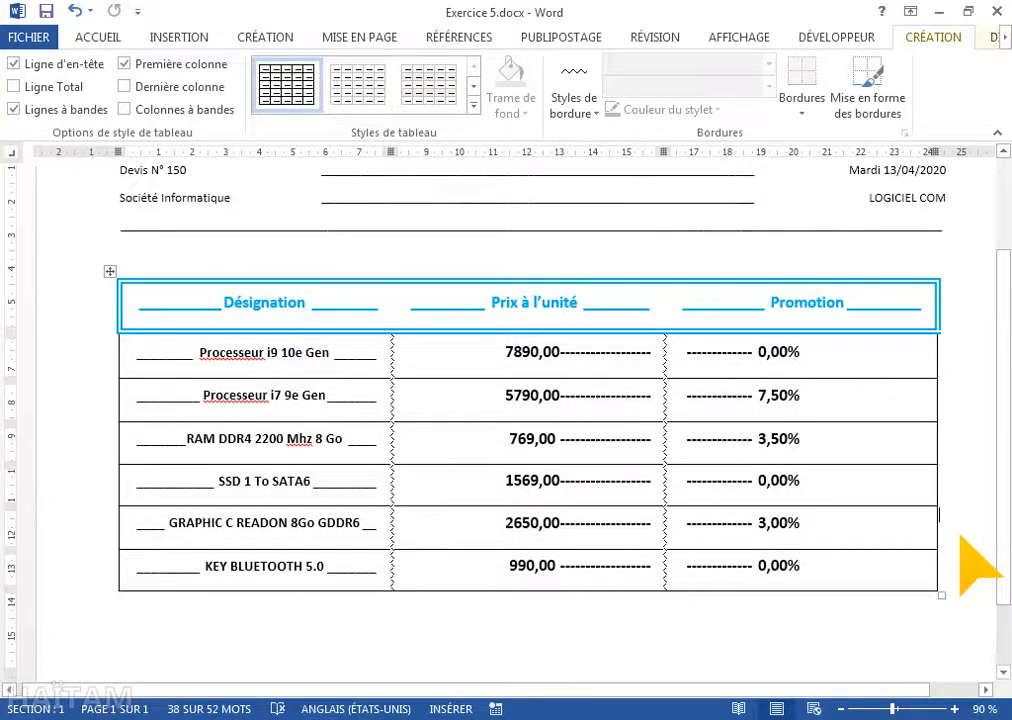
Step: Format the Devis and Société Informatique lines above the table in bold, 14 pt, light blue
{"action": "left_click", "coordinate": [842, 708]}
{"action": "left_click", "coordinate": [842, 708]}
{"action": "left_click", "coordinate": [842, 708]}
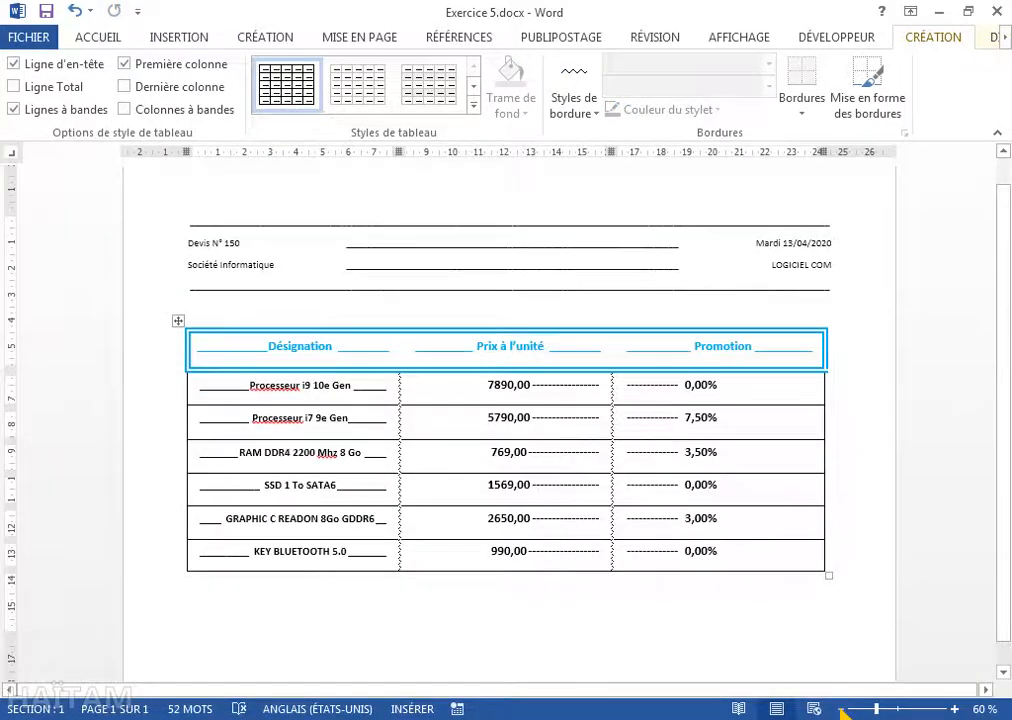
{"action": "left_click", "coordinate": [842, 708]}
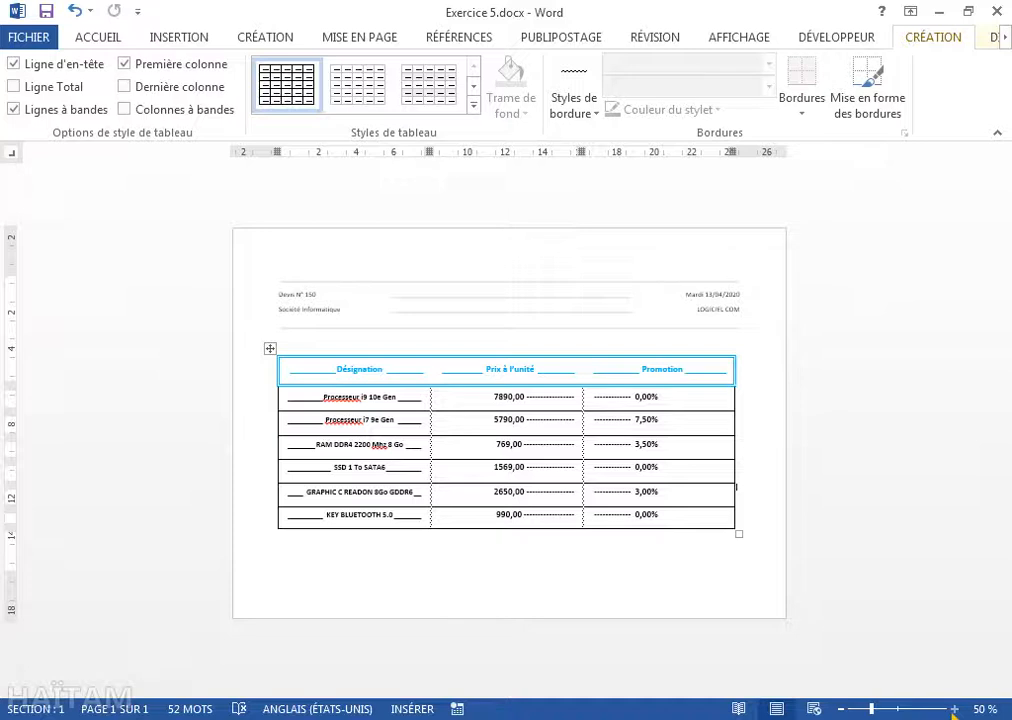
{"action": "left_click", "coordinate": [954, 709]}
{"action": "left_click", "coordinate": [954, 709]}
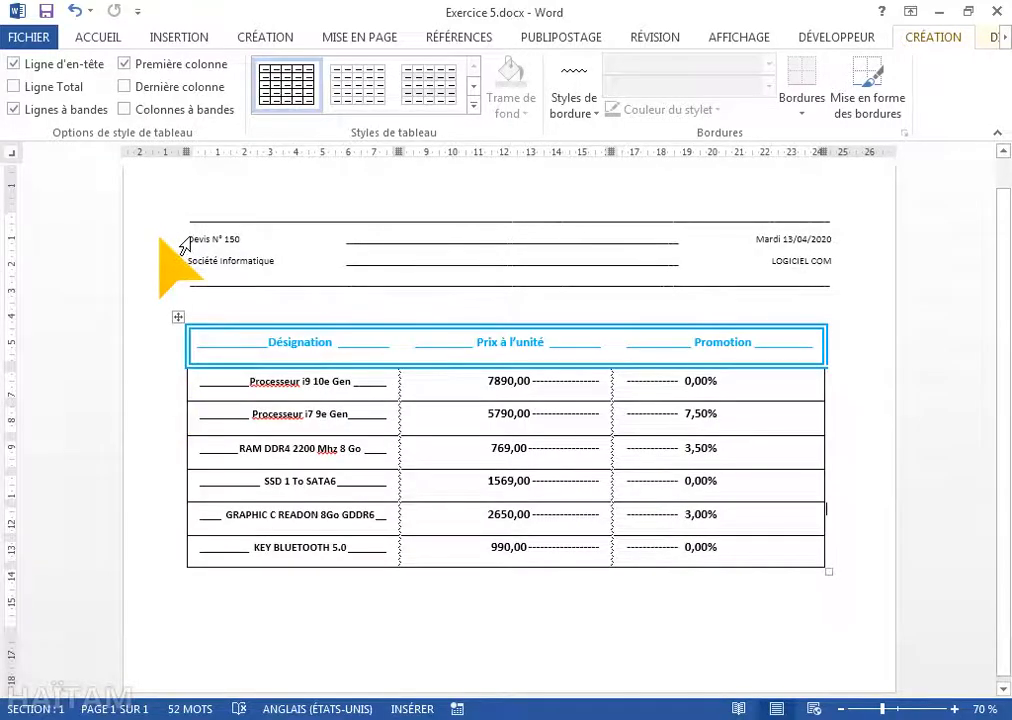
{"action": "left_click_drag", "start_coordinate": [185, 243], "coordinate": [185, 266]}
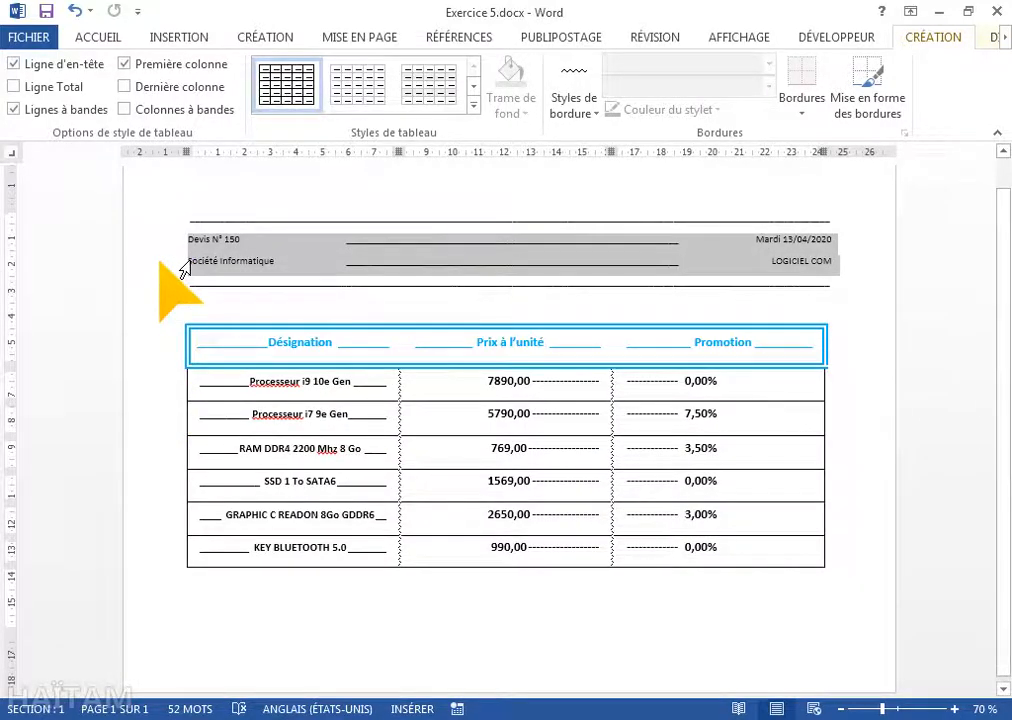
{"action": "left_click", "coordinate": [98, 38]}
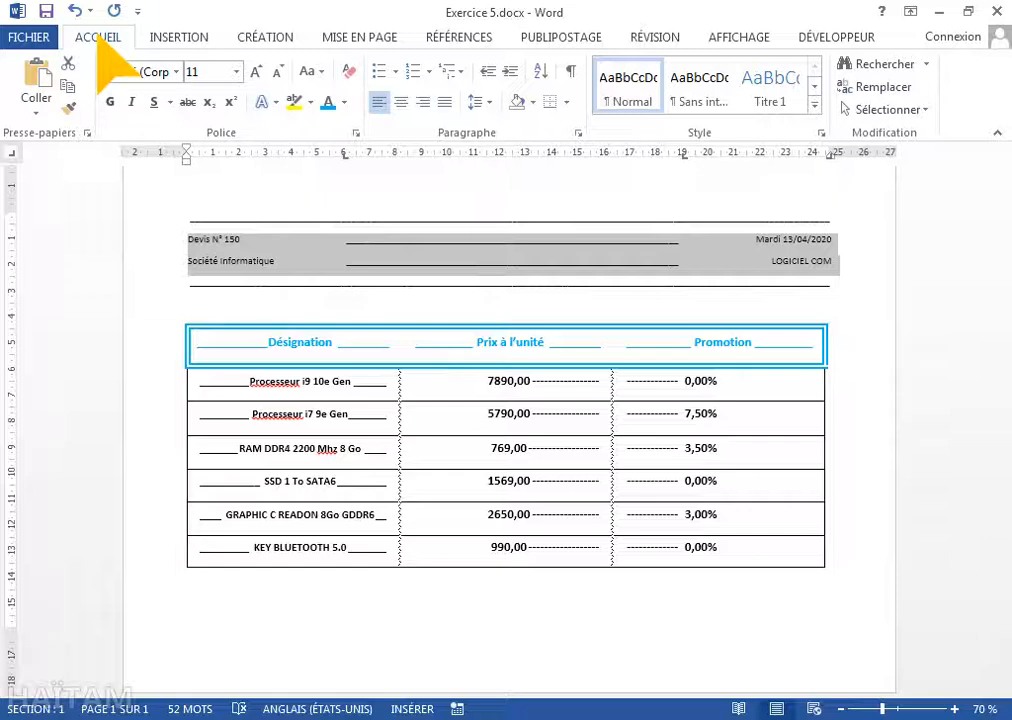
{"action": "left_click", "coordinate": [256, 72]}
{"action": "left_click", "coordinate": [256, 72]}
{"action": "left_click", "coordinate": [110, 102]}
{"action": "left_click", "coordinate": [327, 102]}
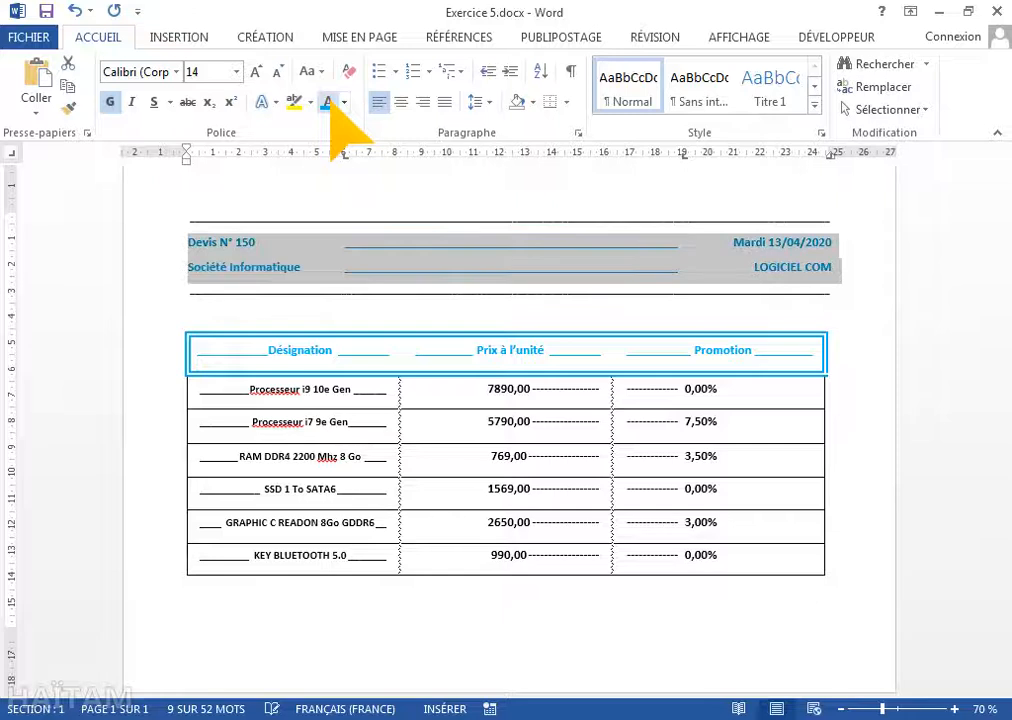
Step: Colour the horizontal lines above and below the quote's heading text light blue
{"action": "left_click", "coordinate": [191, 228]}
{"action": "left_click_drag", "start_coordinate": [192, 232], "coordinate": [213, 296]}
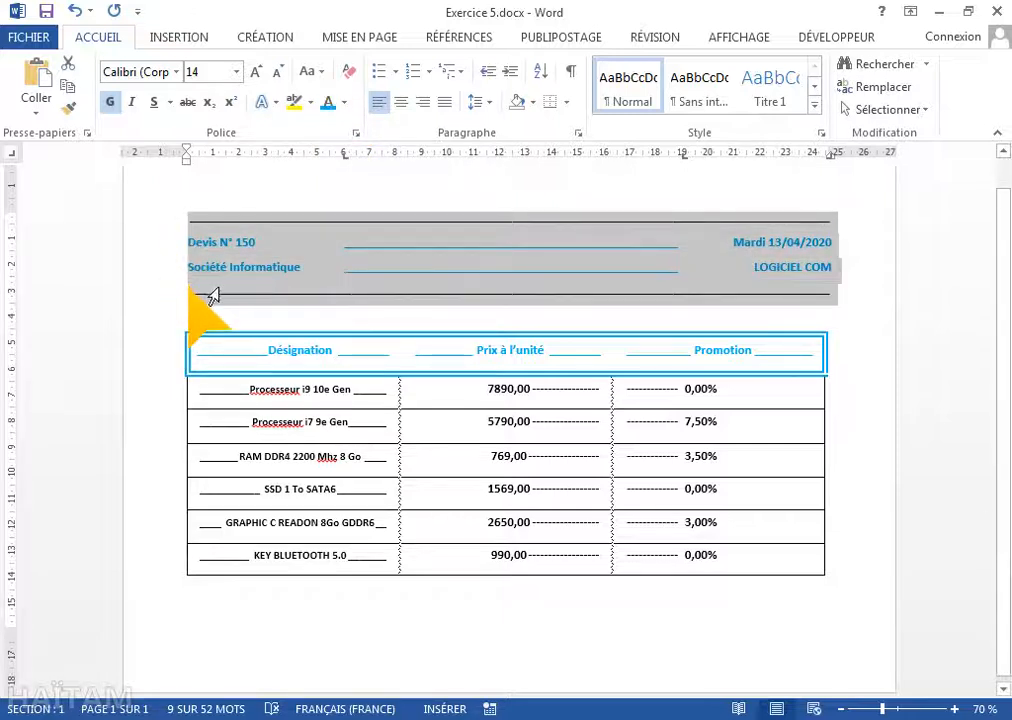
{"action": "left_click", "coordinate": [329, 102]}
{"action": "left_click", "coordinate": [877, 433]}
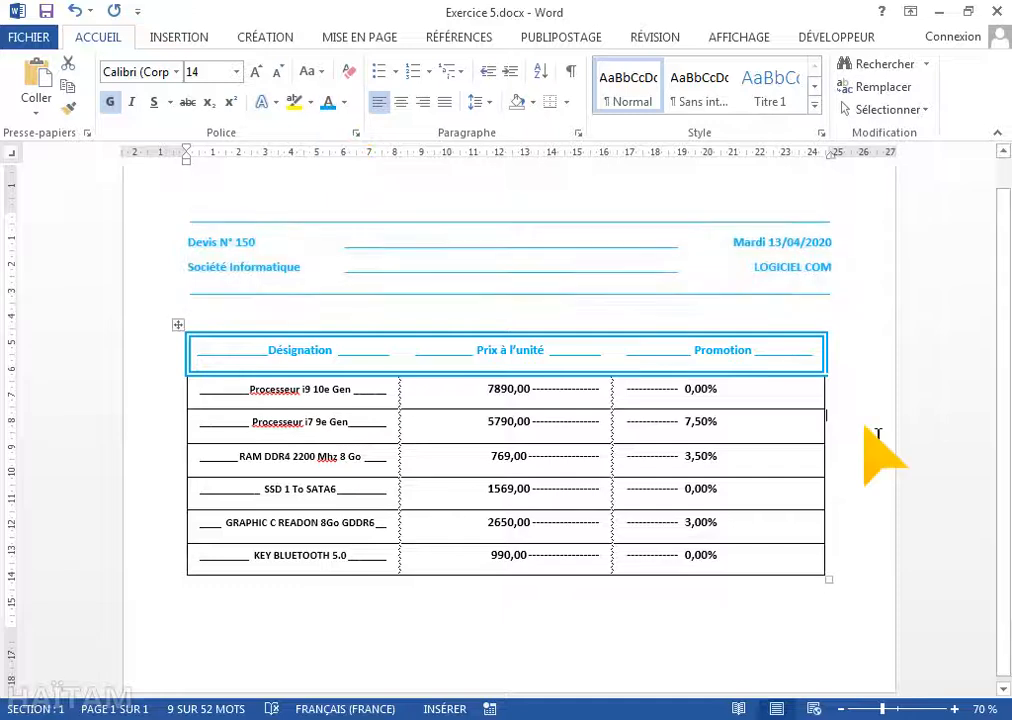